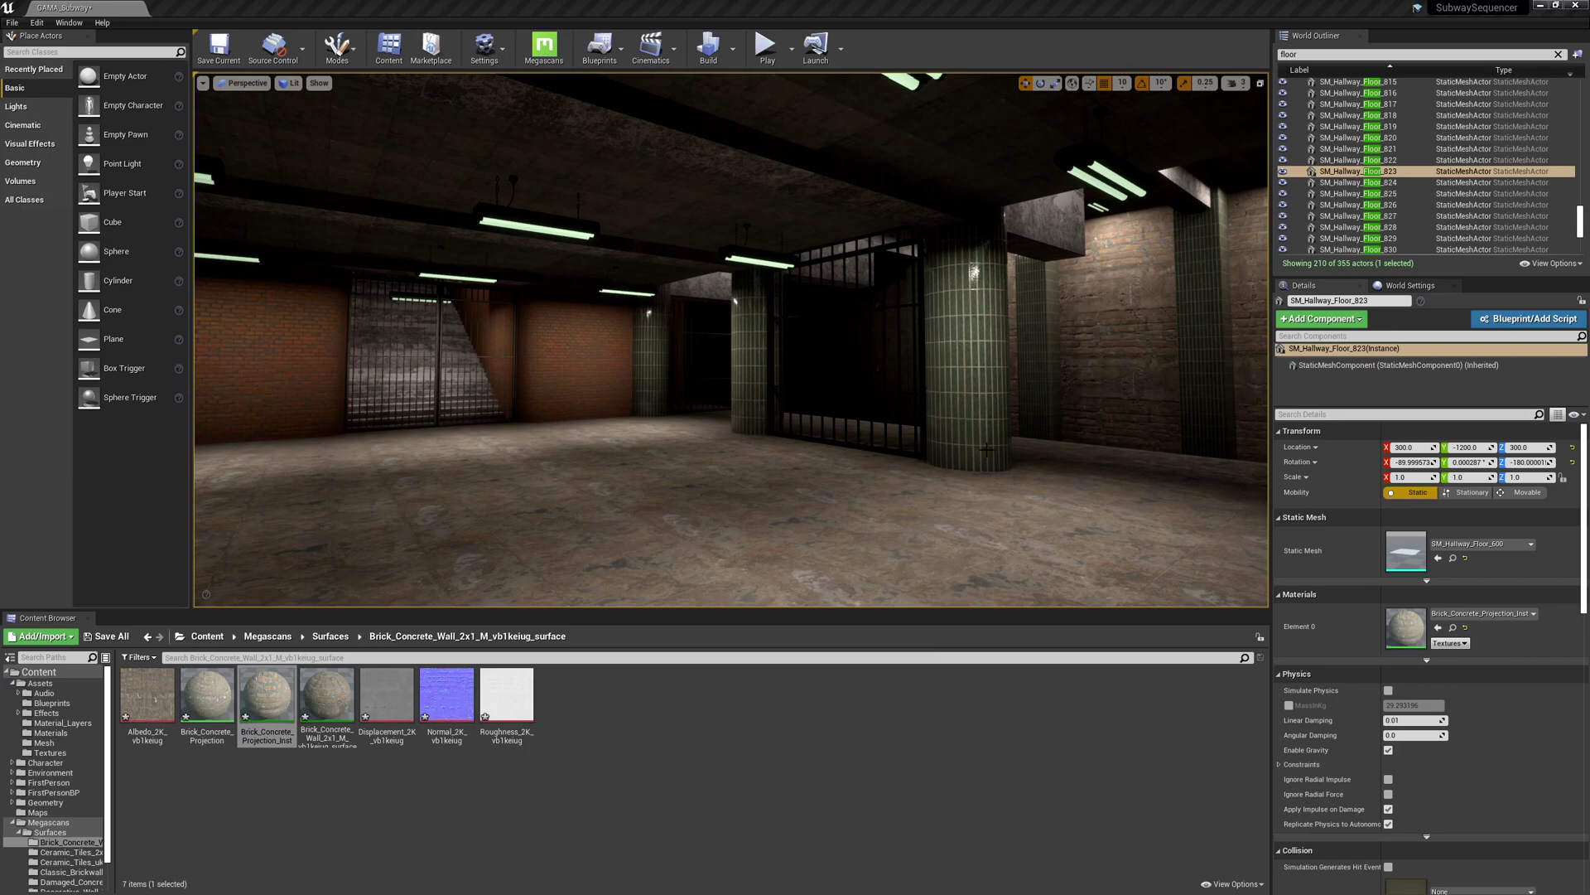
Locate the static mesh of the round green-tiled pillar in the project's Mesh assets folder.
left_click(978, 400)
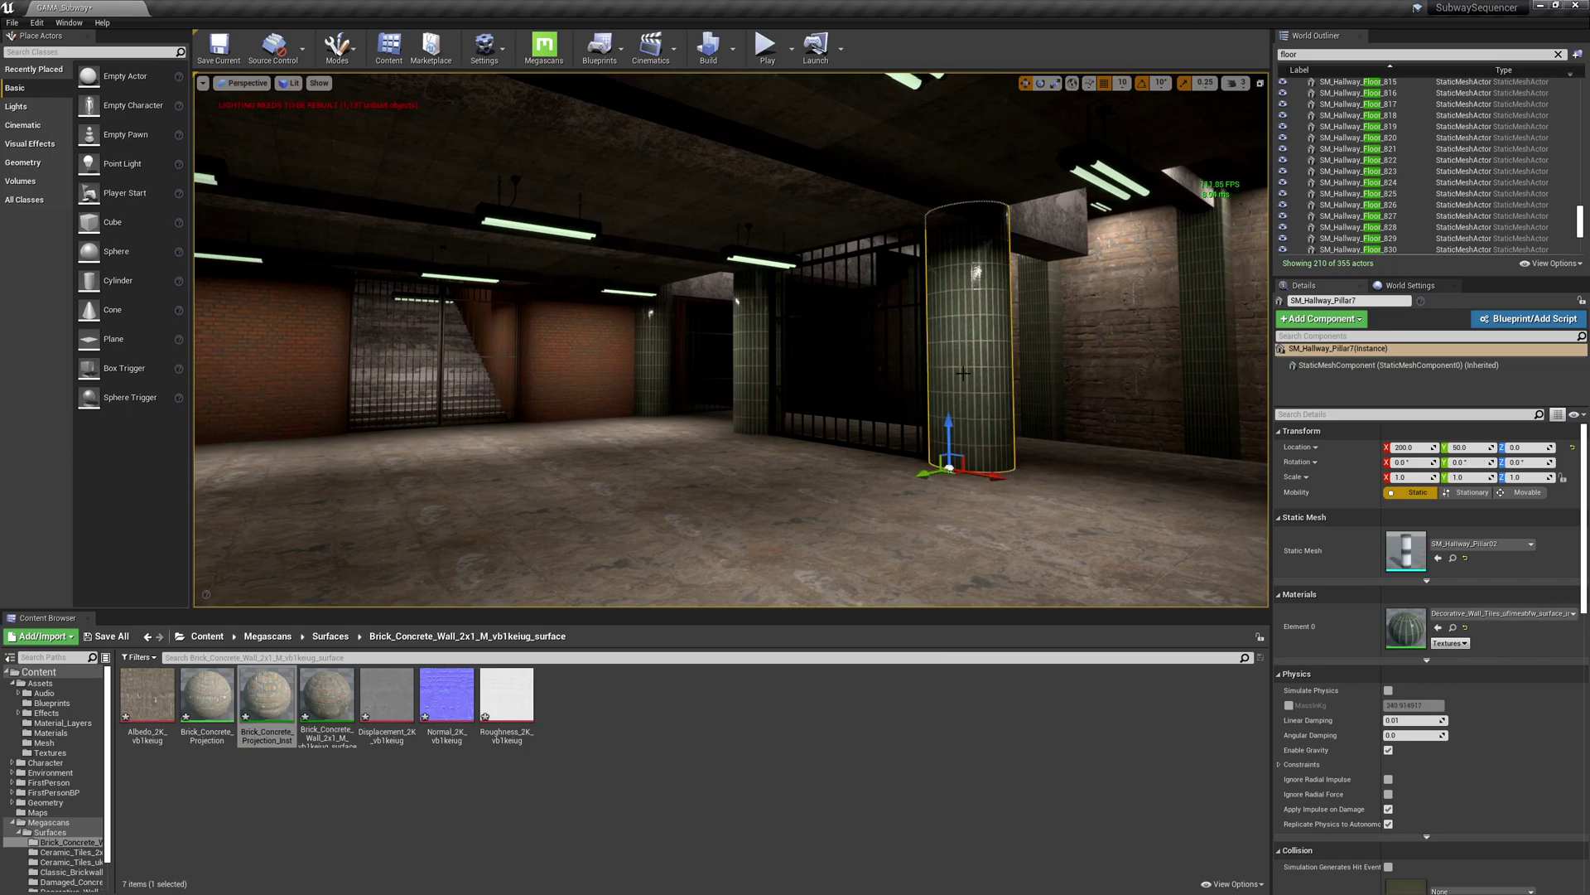
left_click(1454, 559)
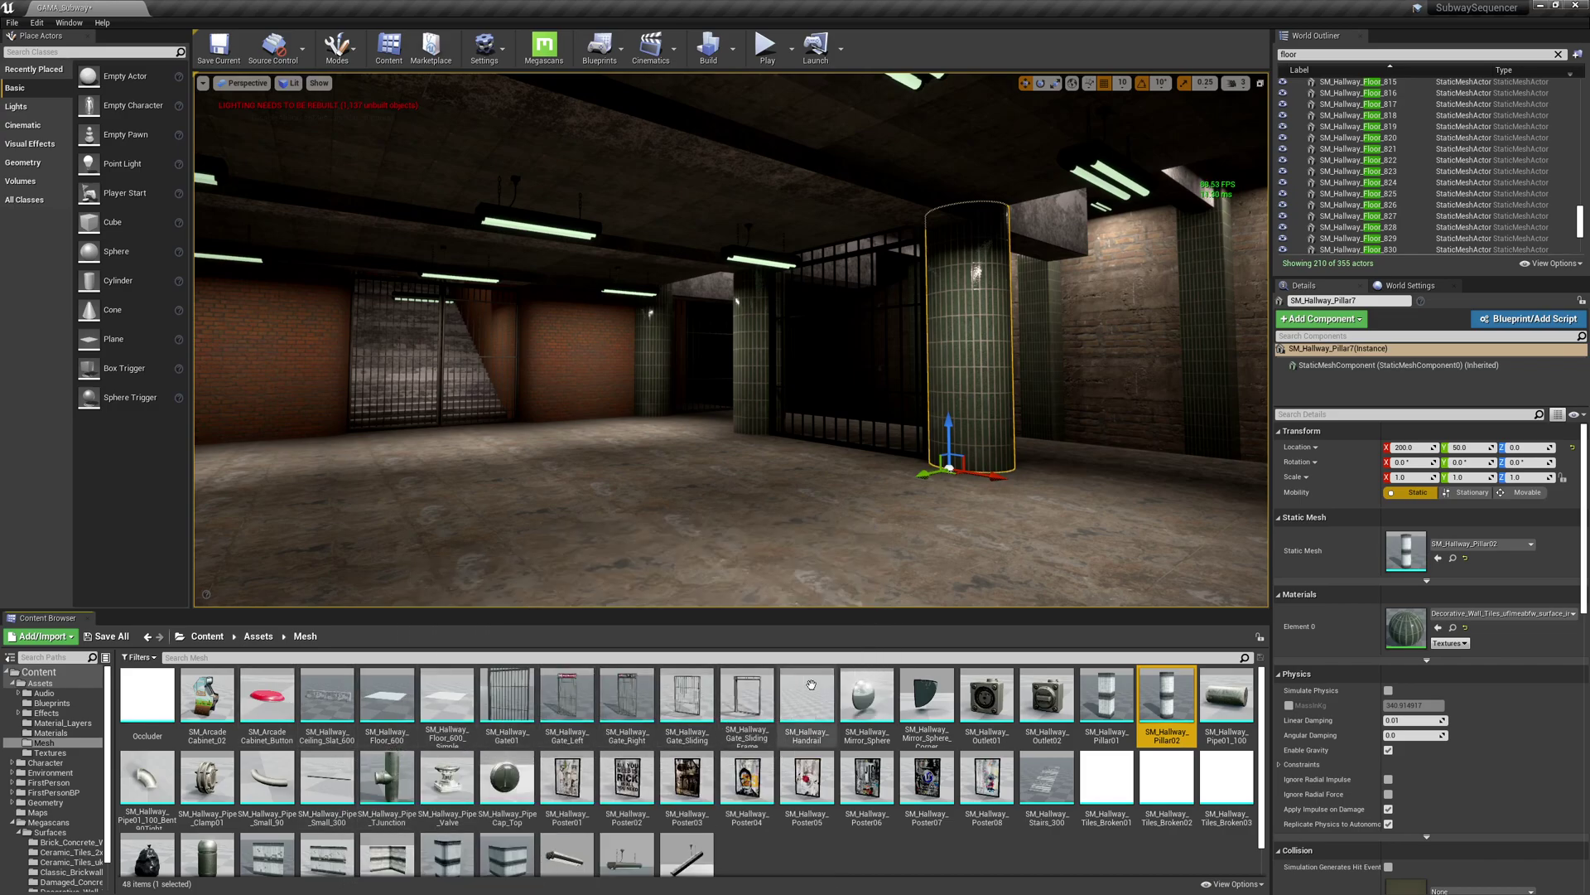
right_click_drag(715, 329, 746, 361)
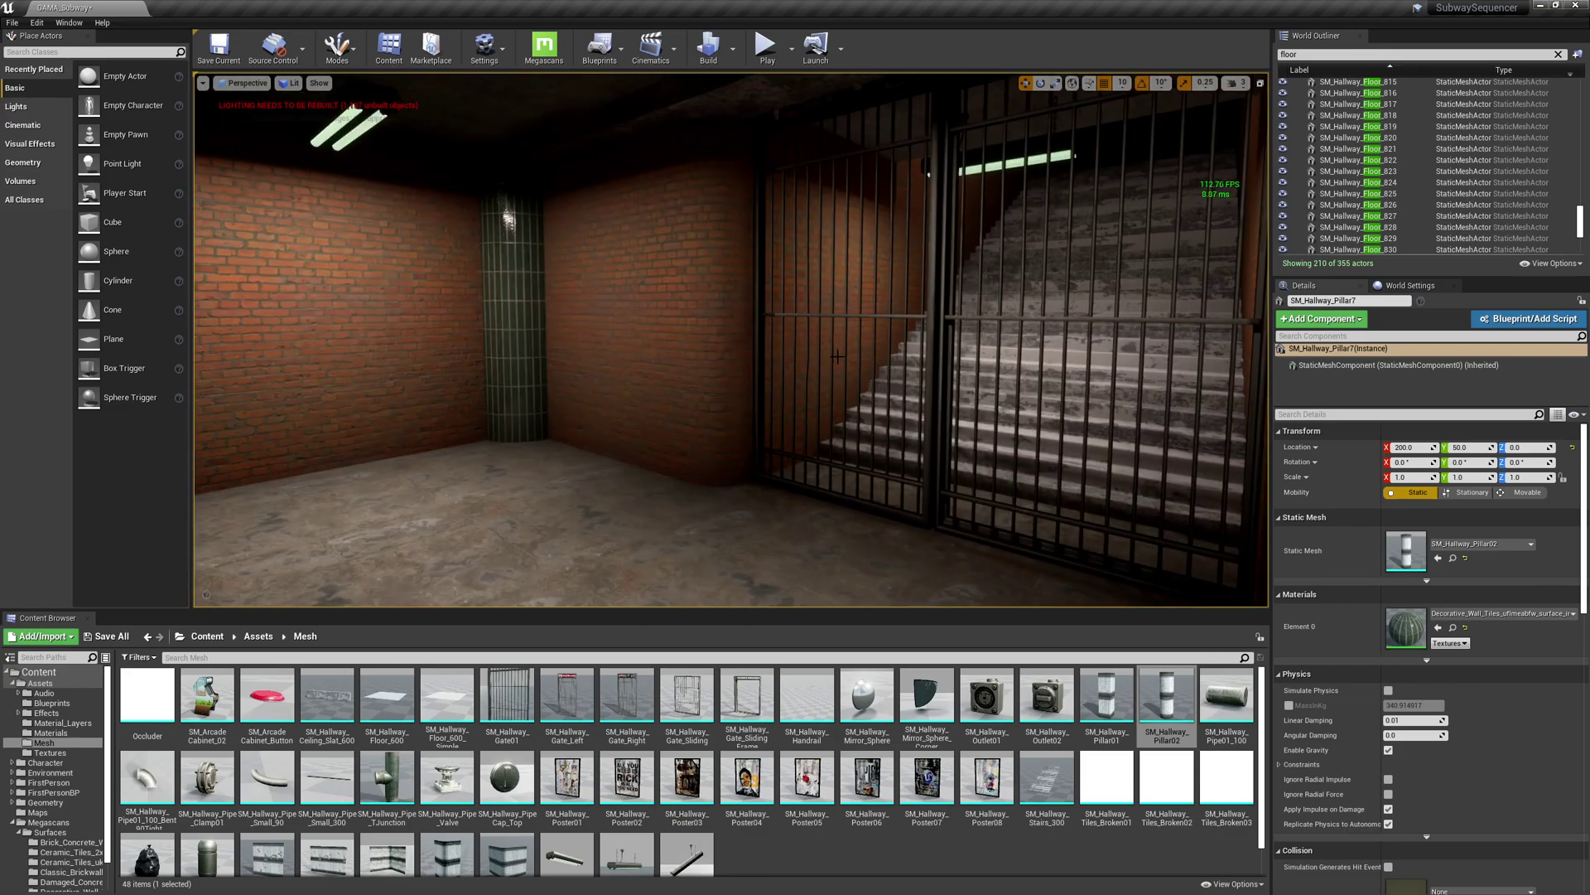
Move the two stair flights behind the gate farther back along the X axis, away from the gate.
right_click_drag(882, 351, 882, 351)
left_click(758, 407)
right_click_drag(761, 437, 762, 437)
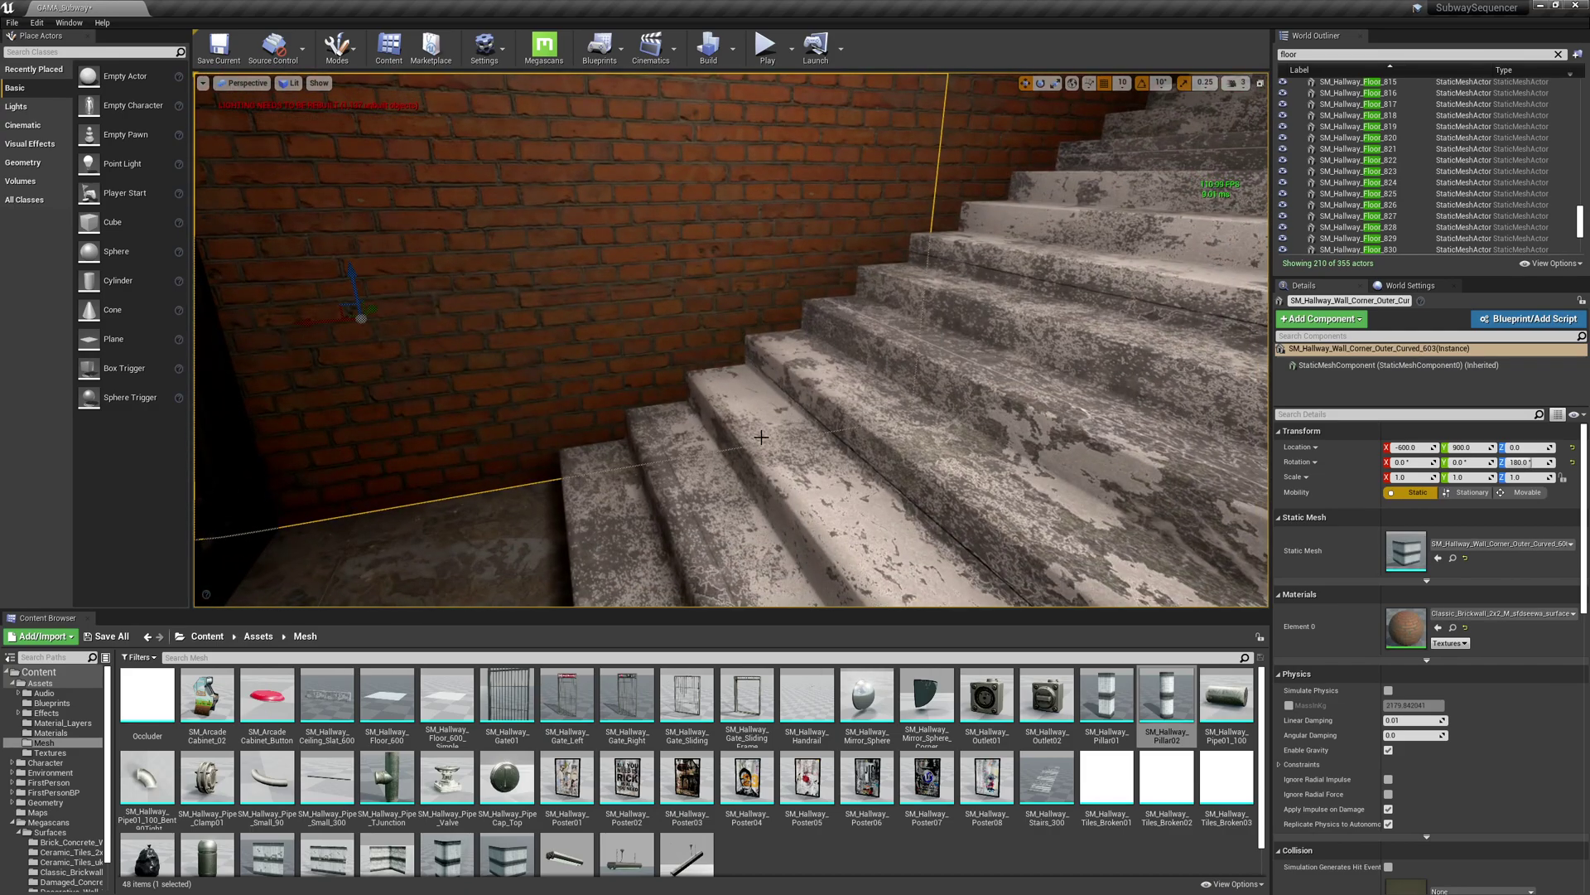
left_click(884, 373)
right_click_drag(885, 373, 884, 373)
left_click(920, 213, "ctrl")
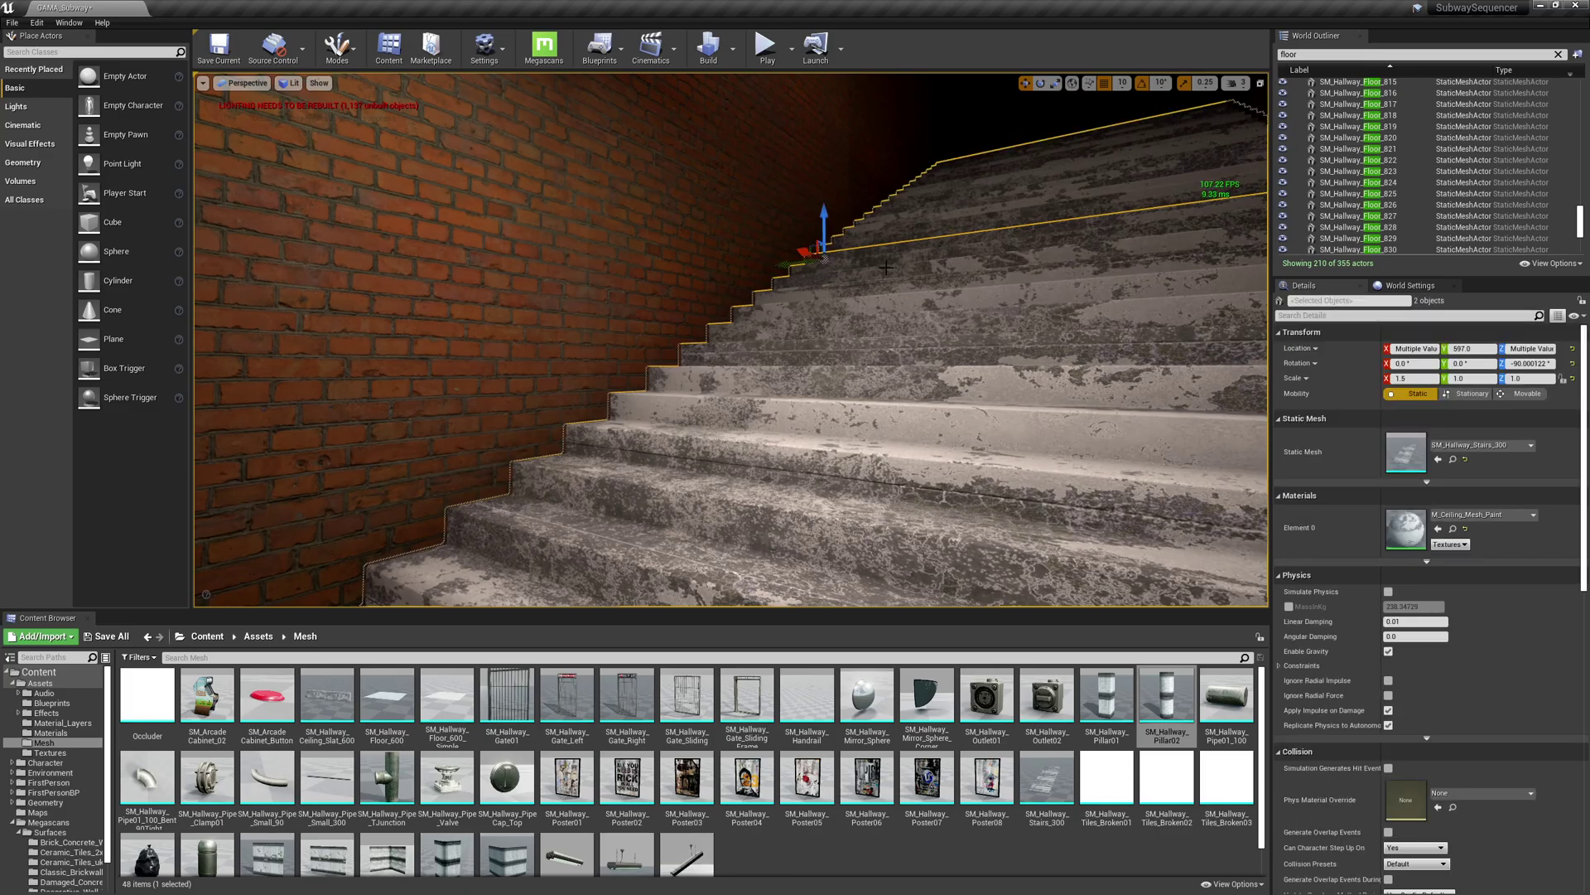
right_click_drag(920, 213, 920, 214)
right_click_drag(684, 291, 685, 292)
right_click_drag(816, 176, 817, 177)
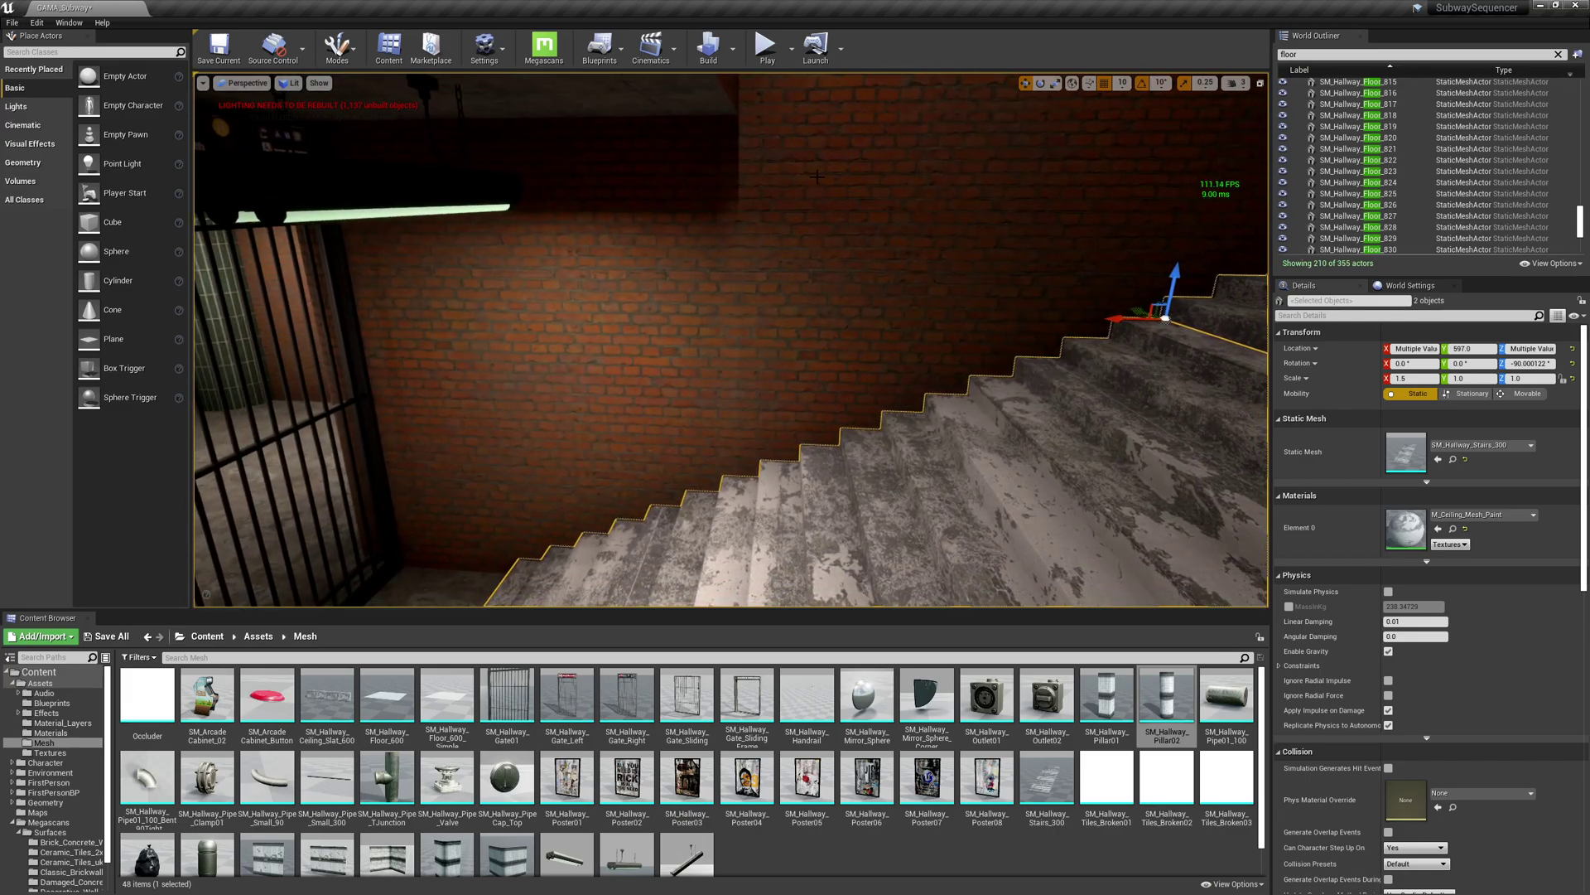
left_click_drag(1118, 319, 1376, 321)
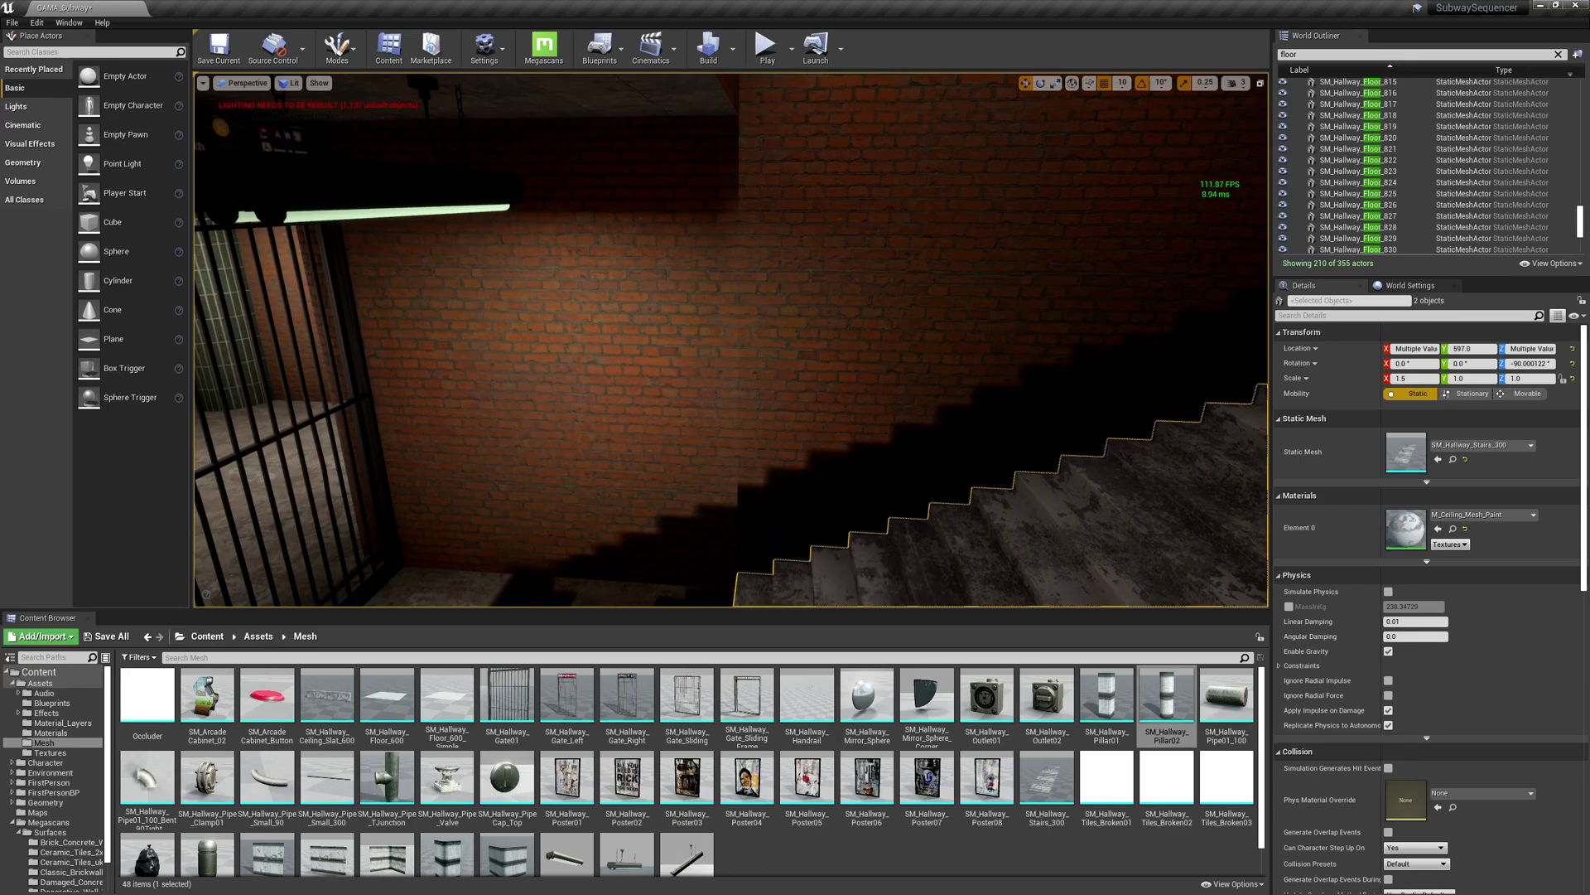
Inspect the brick wall beside the moved stairs and switch the viewport to Unlit shading.
left_click(763, 467)
right_click_drag(463, 541, 463, 542)
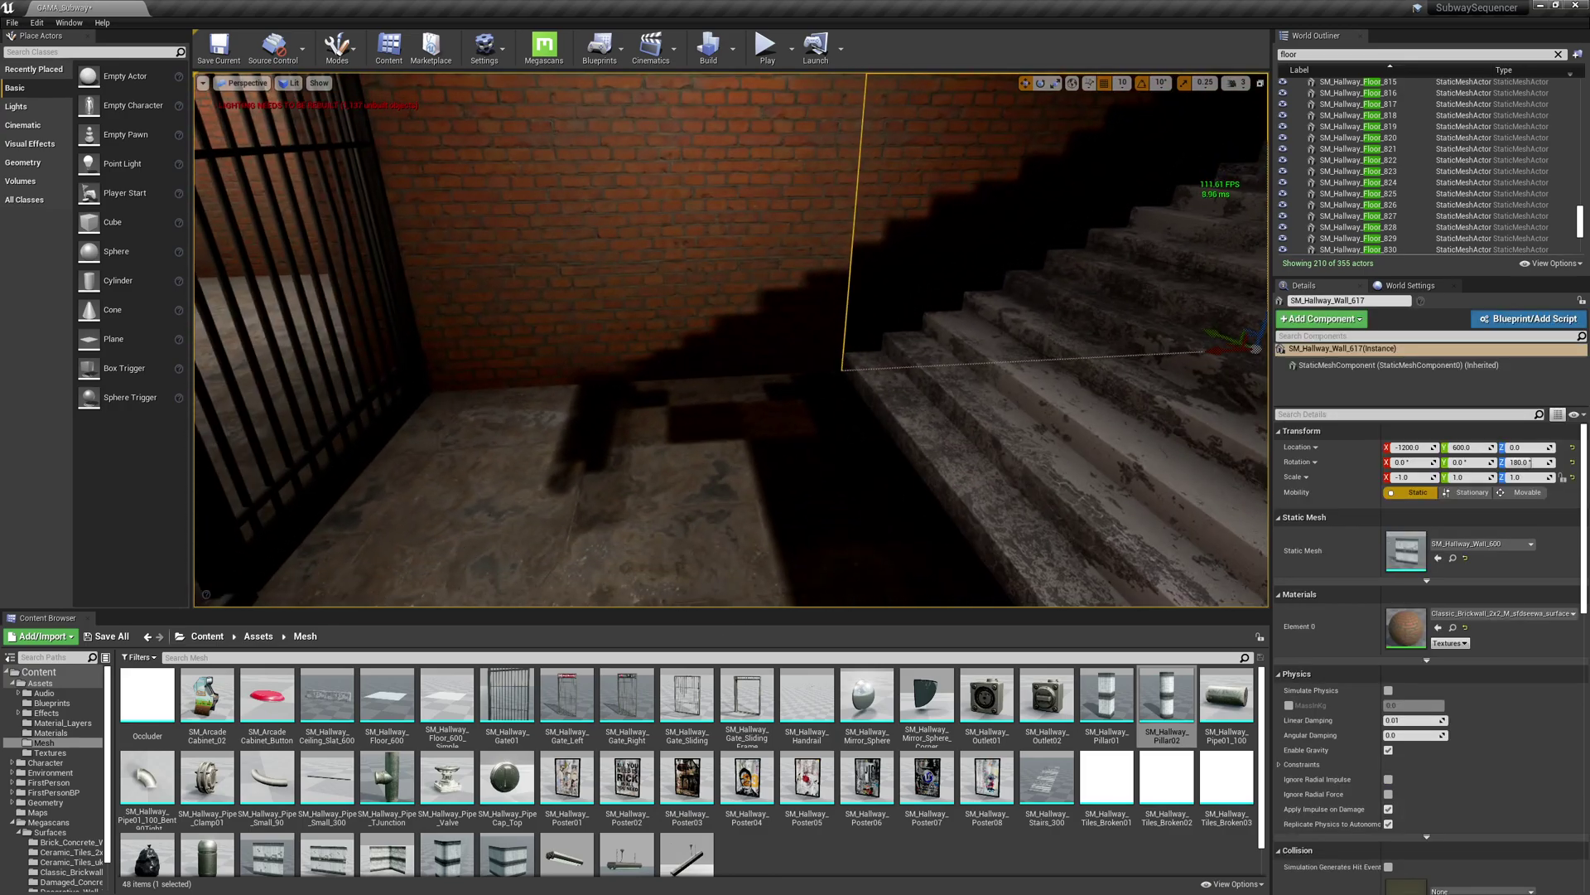
right_click_drag(546, 432, 546, 431)
left_click(289, 82)
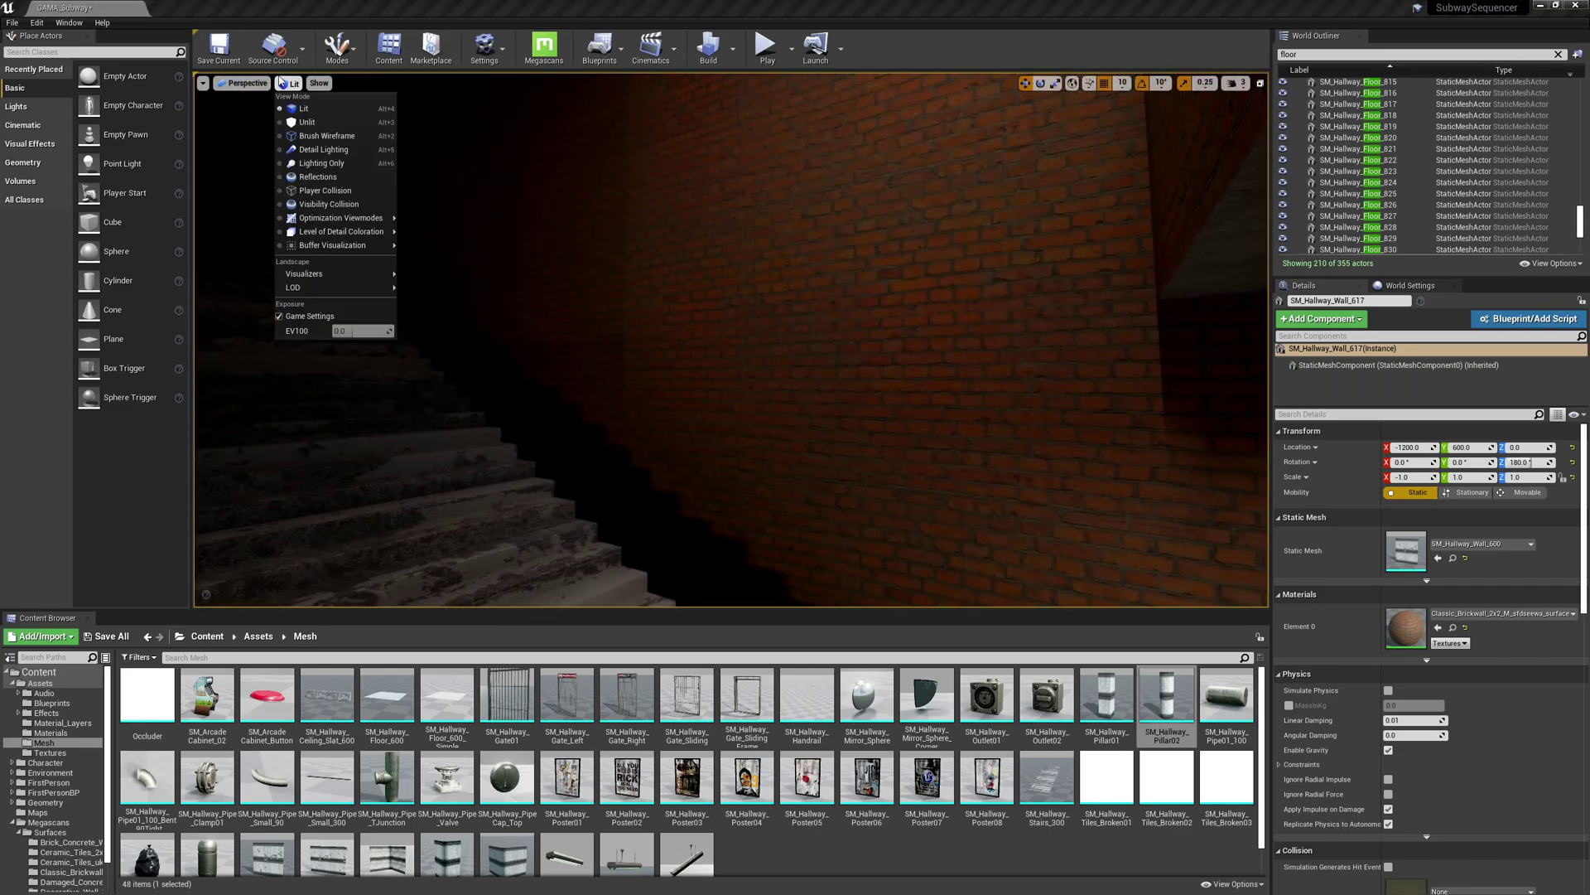
left_click(306, 122)
Duplicate the five brick wall and floor pieces around the upper stairs and offset the copies to extend the stairwell.
right_click_drag(540, 348, 503, 358)
left_click(503, 358, "ctrl")
left_click(492, 221, "ctrl")
right_click_drag(599, 326, 562, 340)
left_click(561, 341, "ctrl")
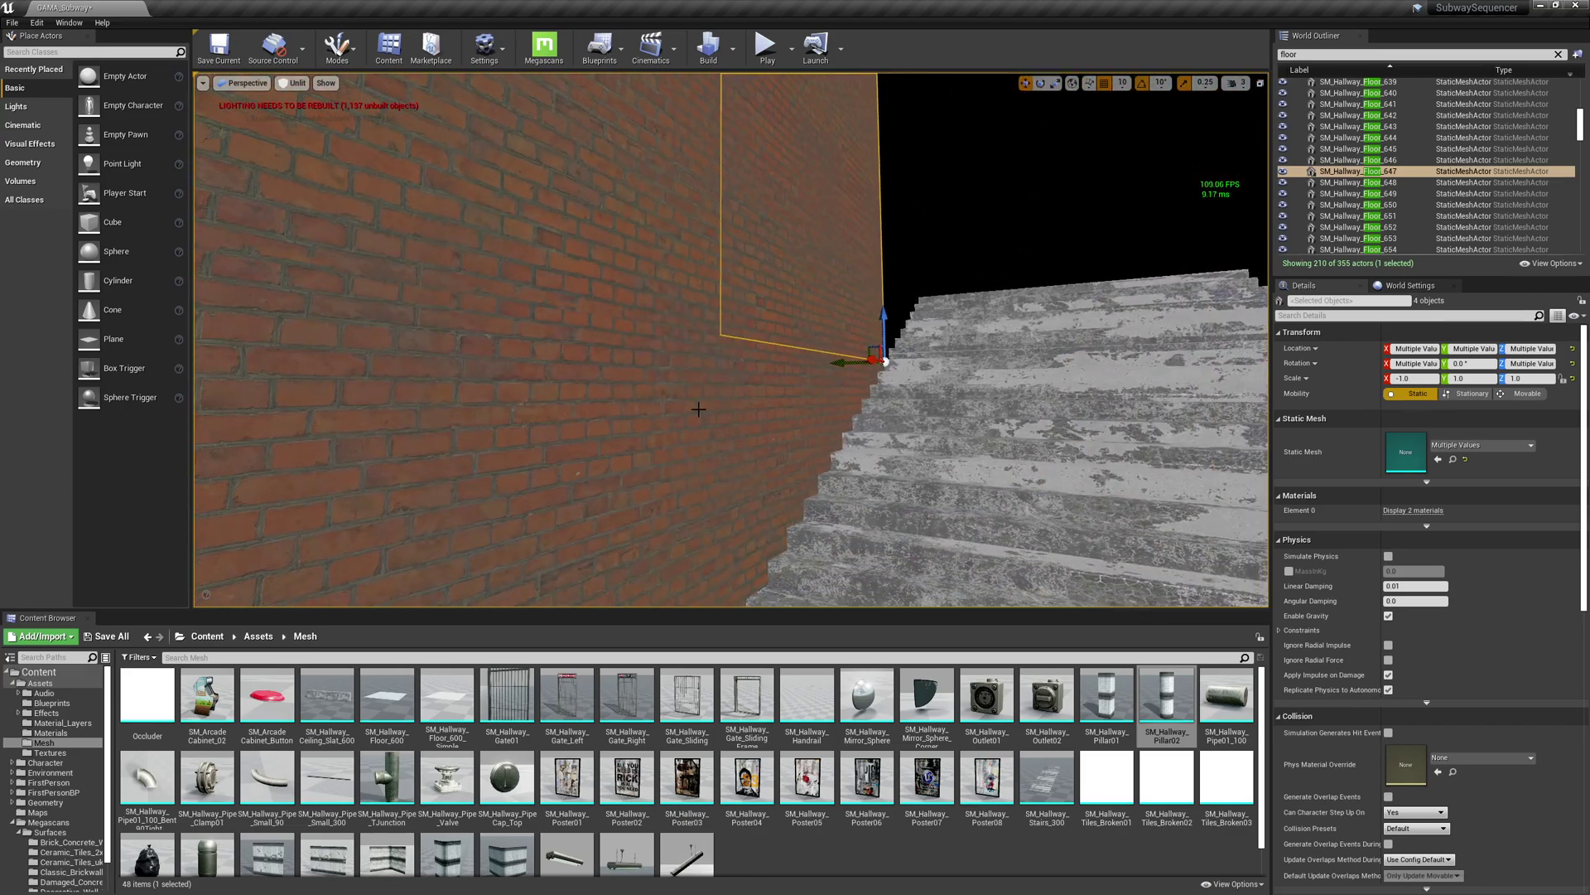
right_click_drag(864, 357, 798, 429)
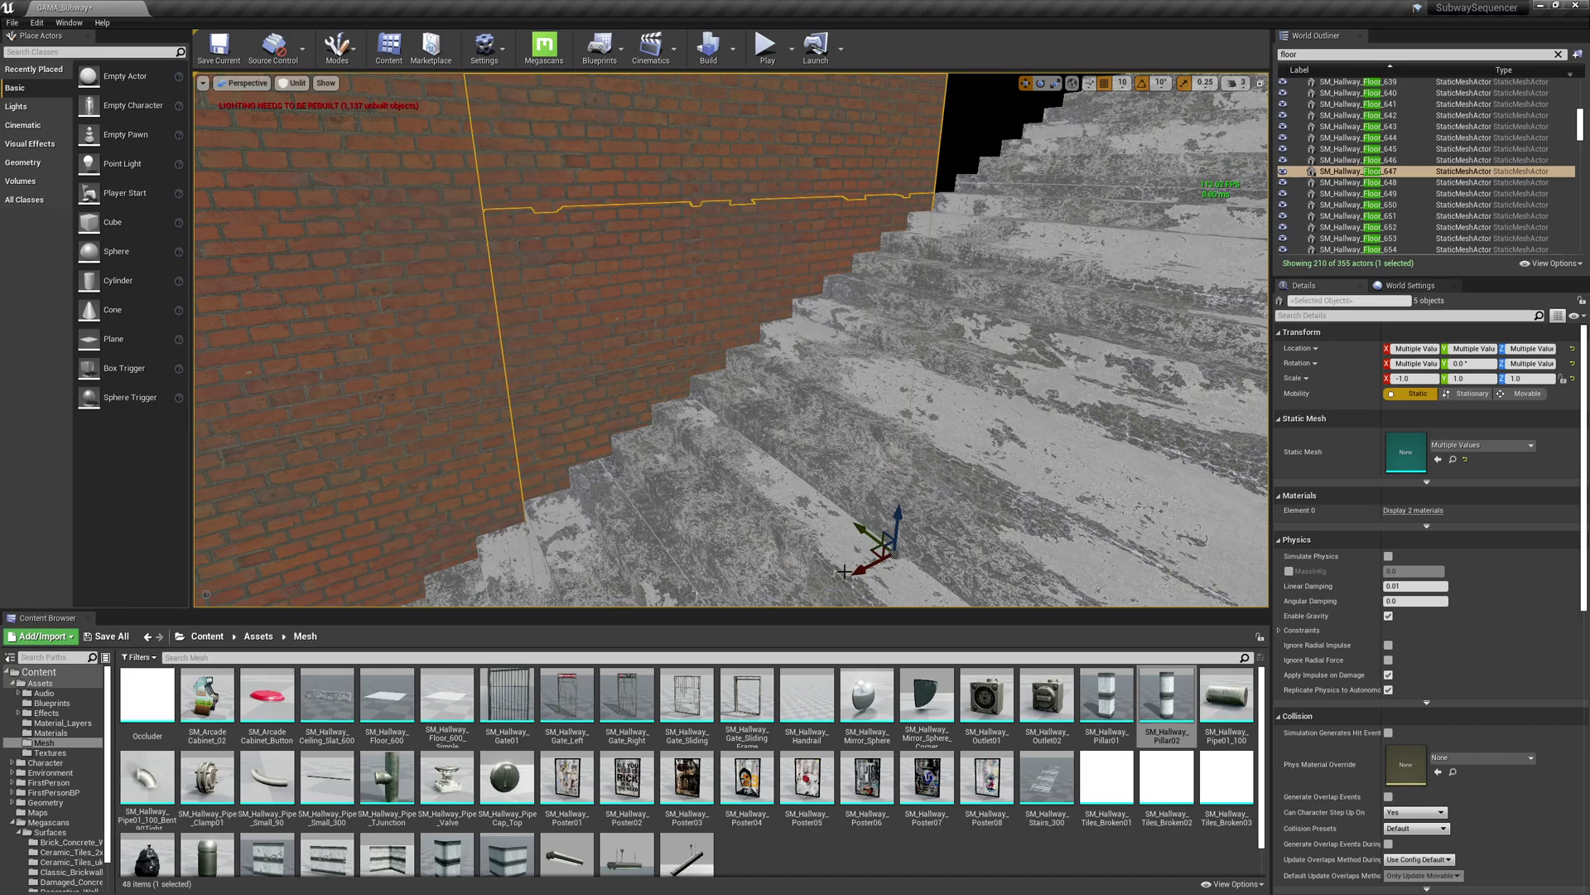
right_click_drag(1106, 409, 1105, 410)
left_click_drag(894, 131, 1141, 100)
Make another copy of the five selected wall and floor pieces at the upper end of the stairwell.
right_click_drag(887, 308, 887, 308)
right_click_drag(1018, 403, 1018, 404)
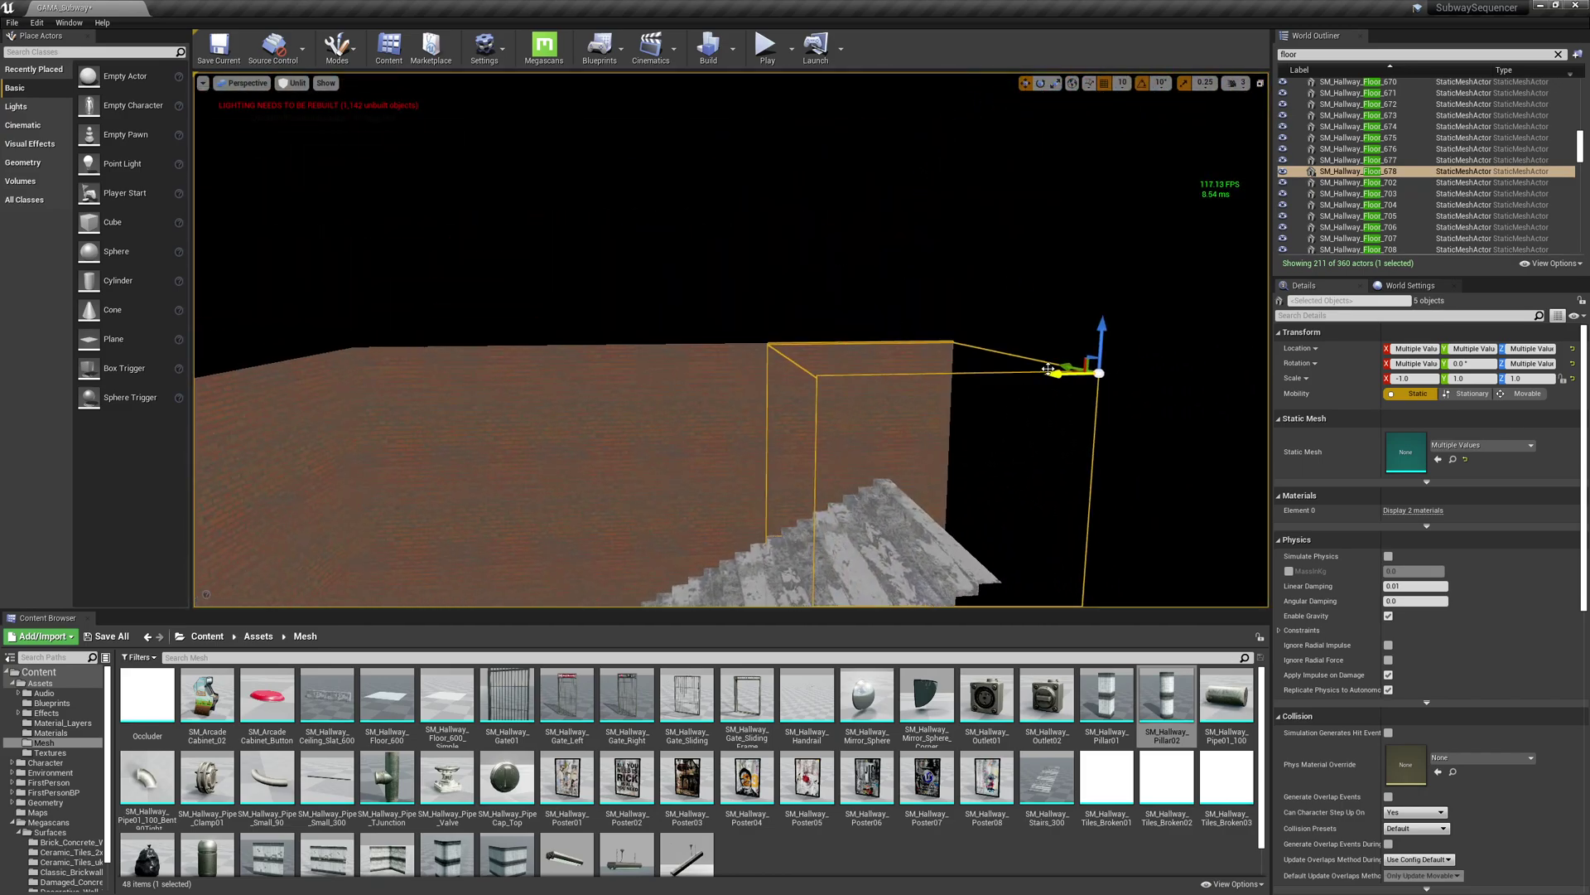
left_click_drag(1048, 368, 1058, 375, "alt+shift")
Select both stair flights of the opposite stairwell and move them back along X, away from its gate.
right_click_drag(1012, 491, 1049, 510)
left_click(832, 435)
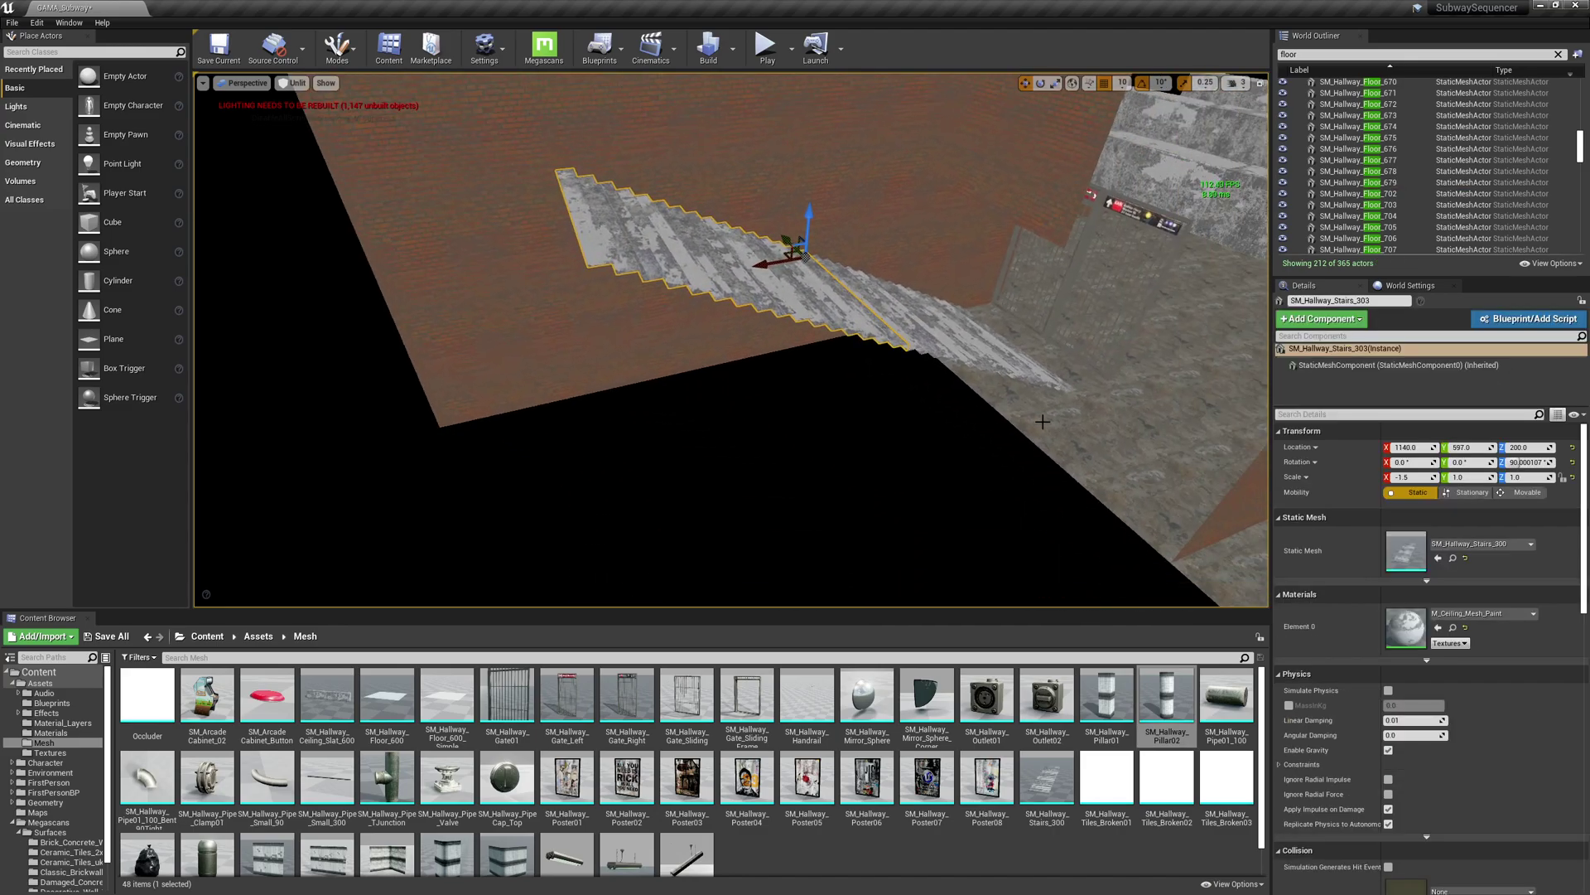
left_click(969, 345, "ctrl")
right_click_drag(953, 422, 792, 278)
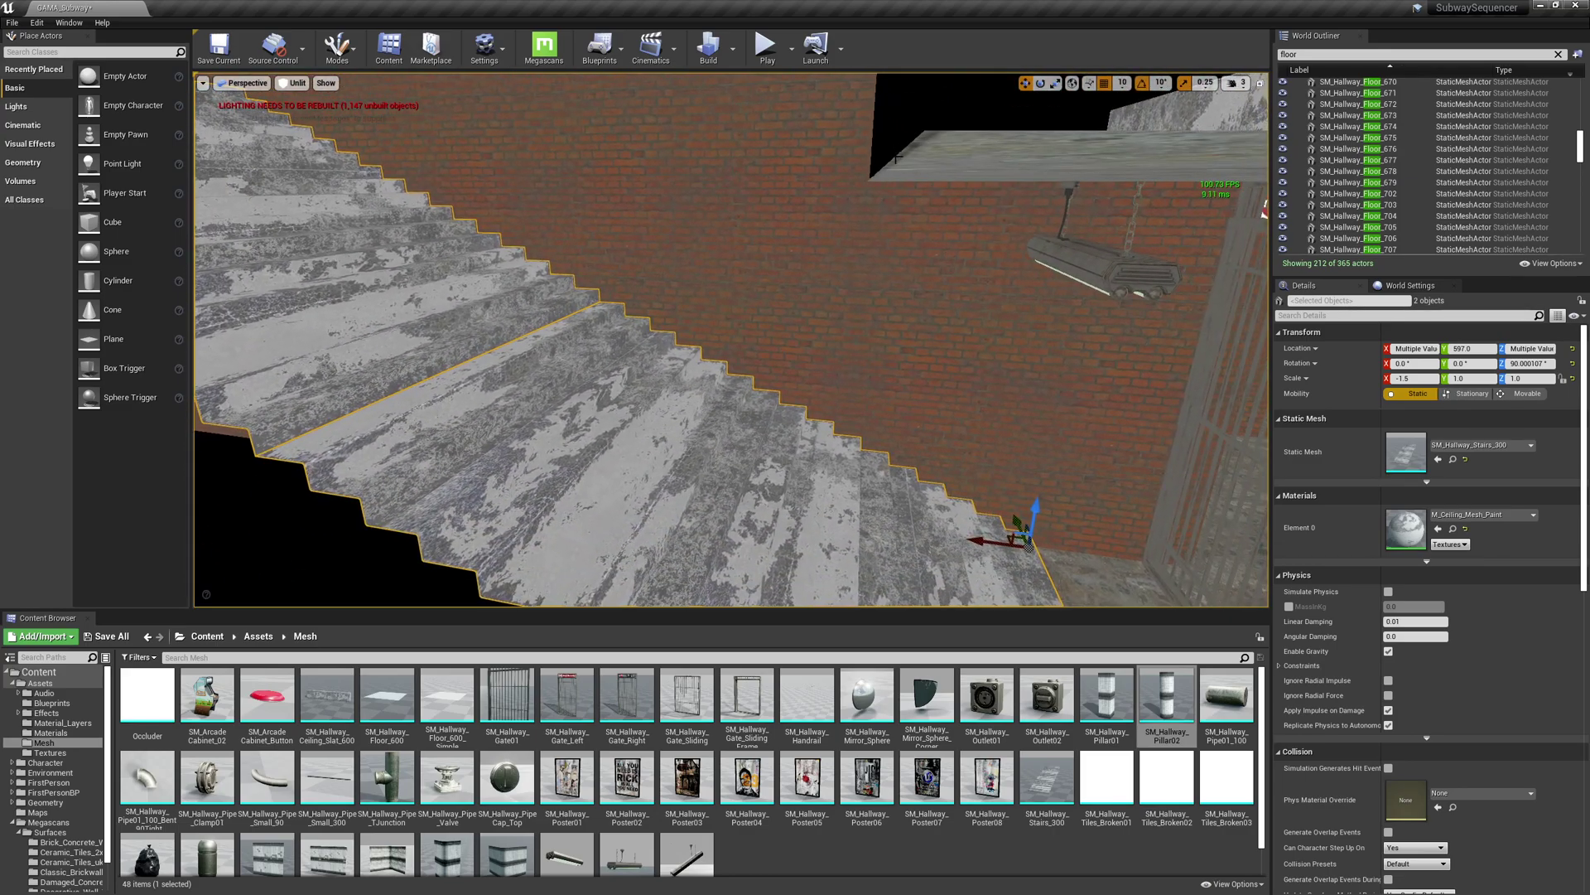
left_click_drag(929, 528, 795, 507)
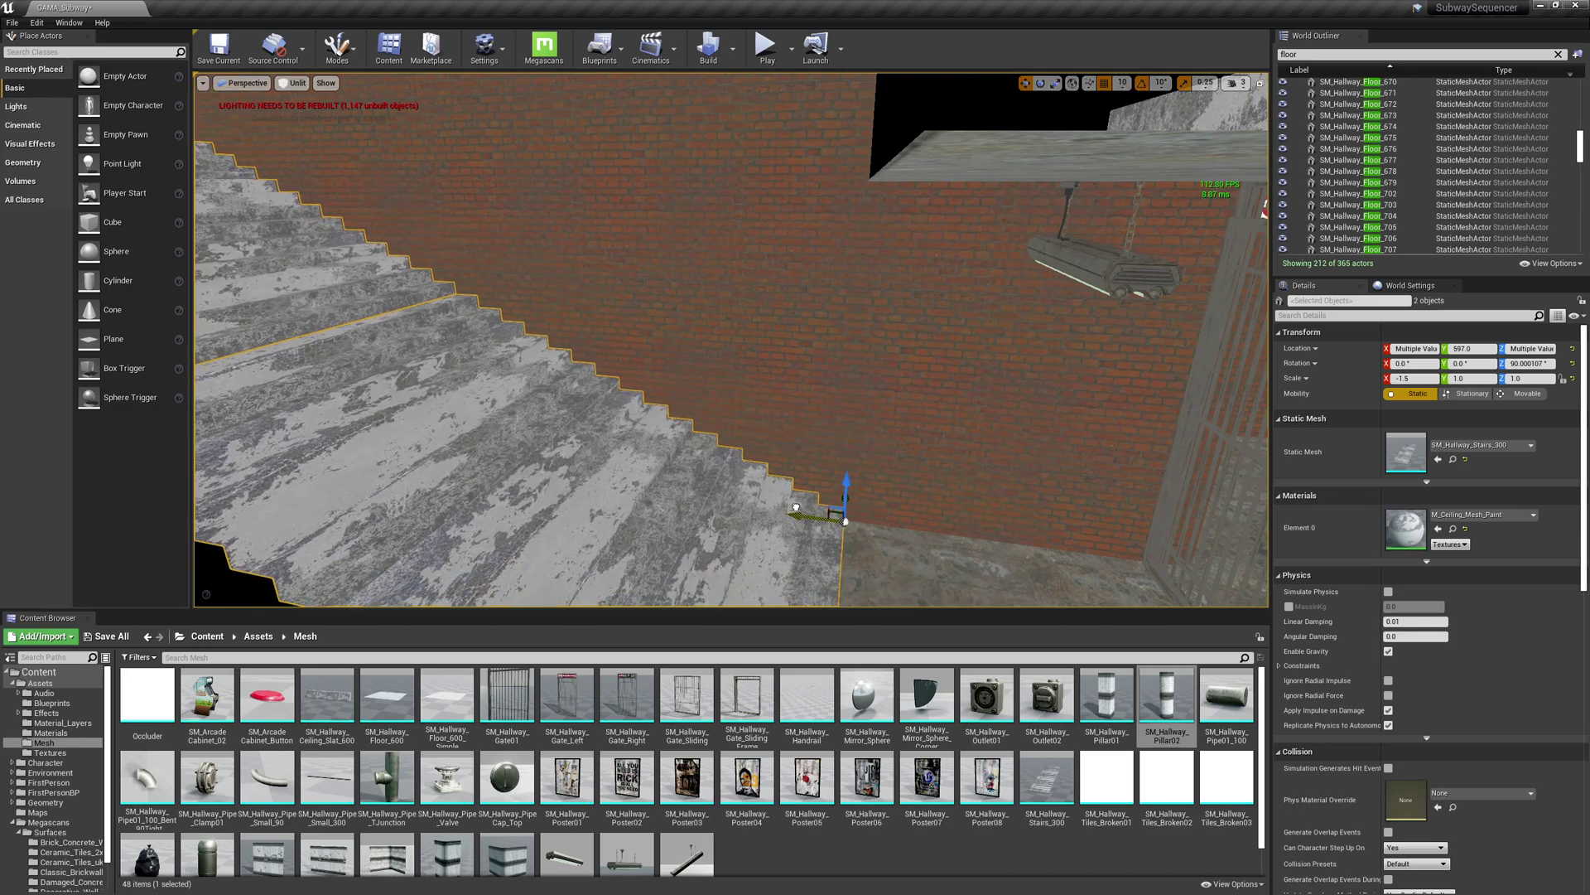
right_click_drag(795, 414, 862, 464)
Check the stairwell entrance from the hallway and return the viewport to Lit shading.
left_click(770, 385)
right_click_drag(770, 386, 1243, 299)
right_click_drag(870, 473, 679, 426)
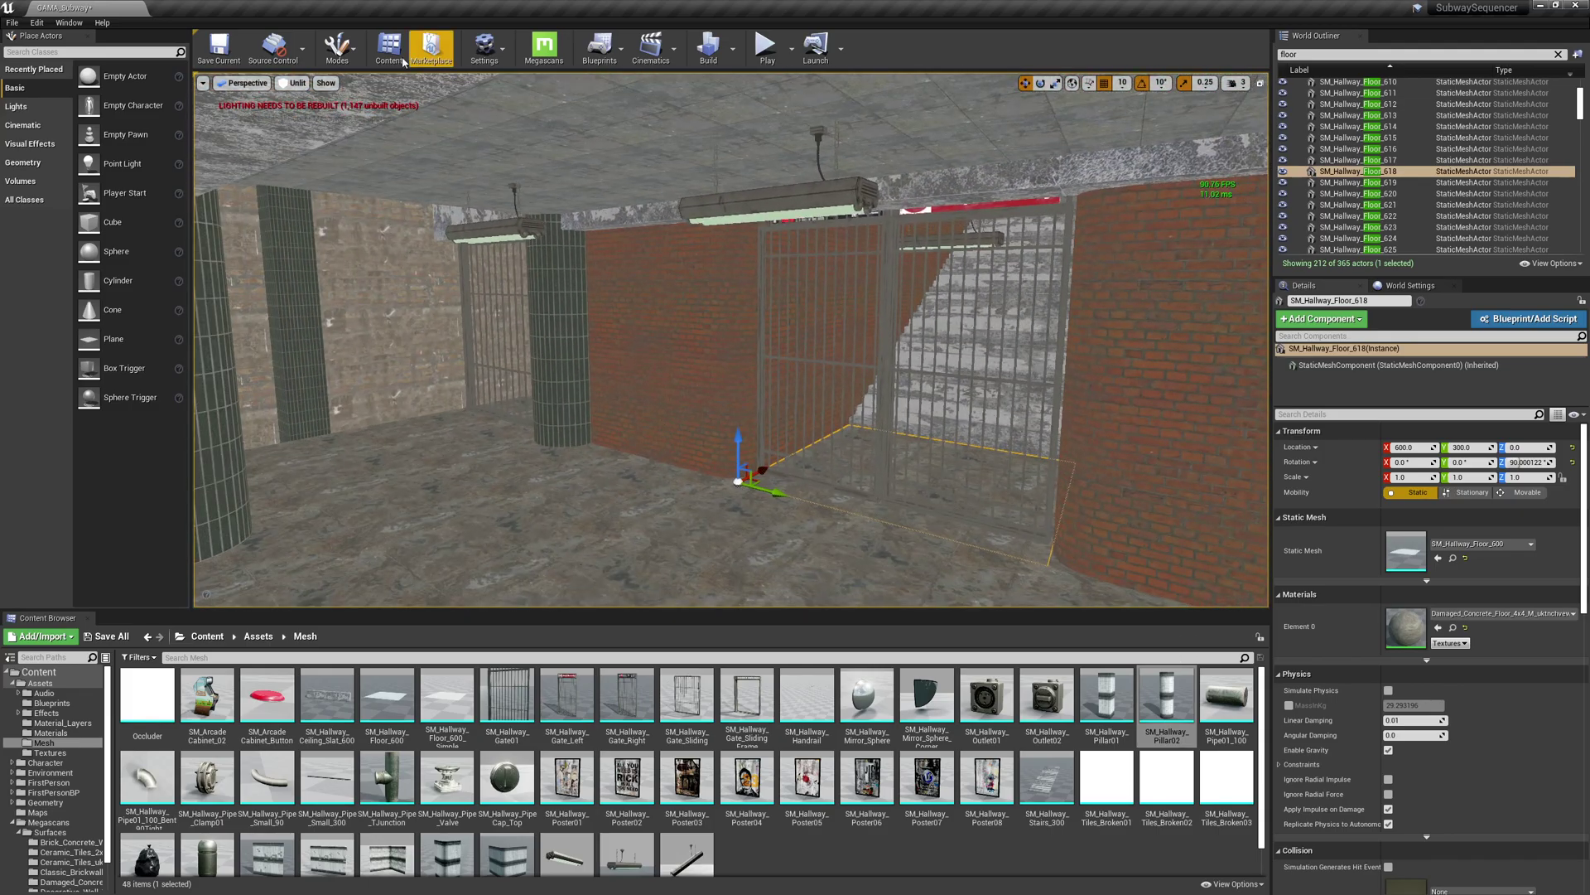
left_click(305, 88)
left_click(311, 114)
right_click_drag(530, 274, 671, 257)
key("g")
Try rotating the SM_Hallway_Gate_Right2 panel at the stairwell entrance to 280° about Z.
left_click(903, 356)
right_click_drag(903, 356, 878, 323)
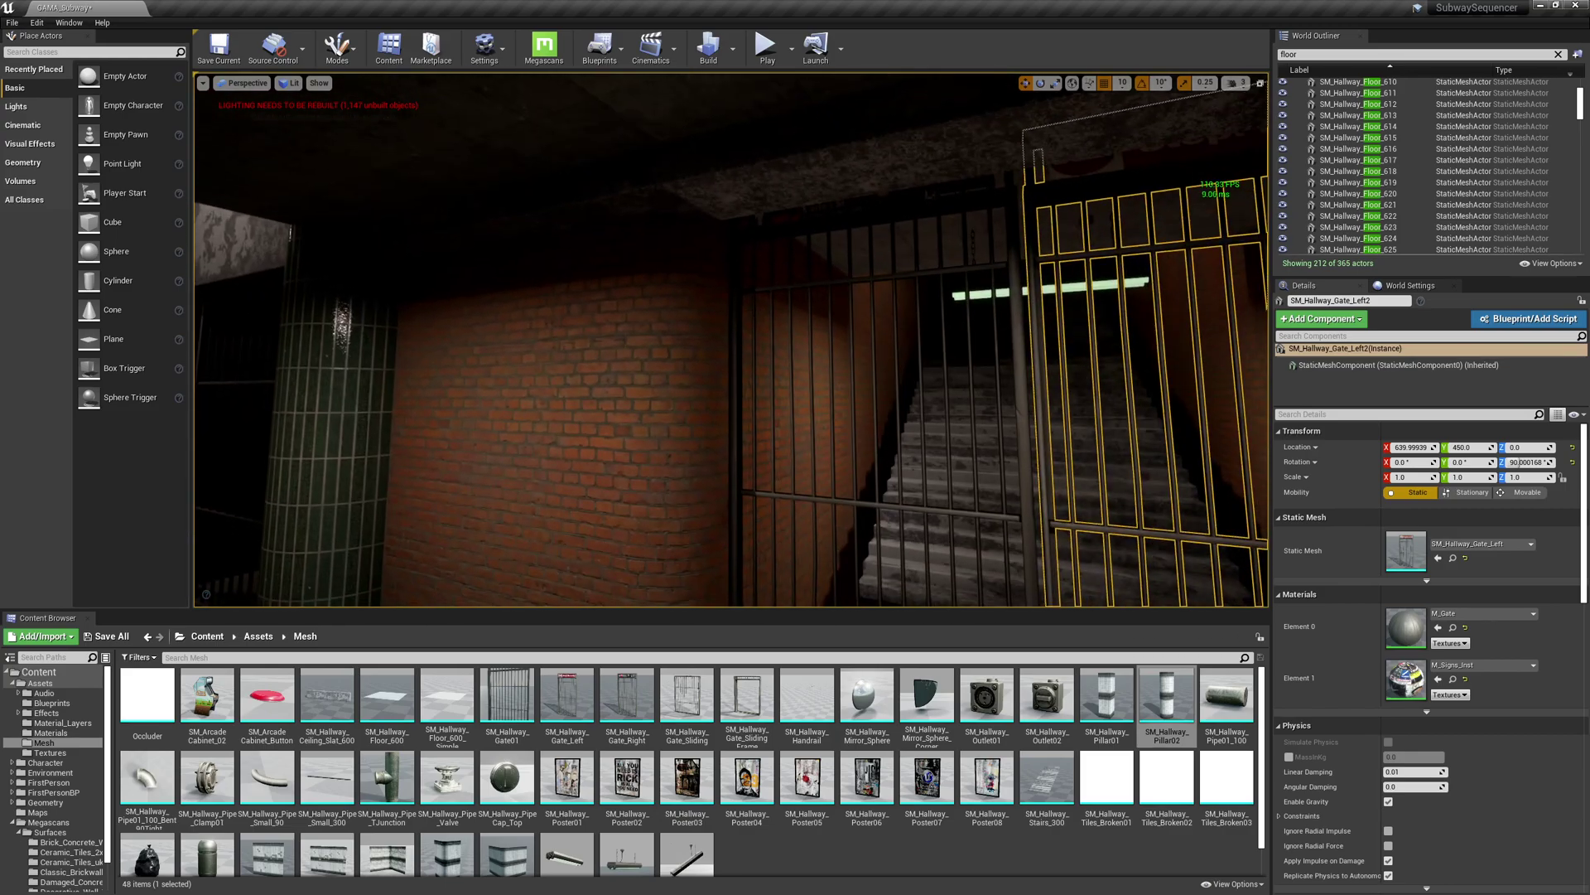
left_click(893, 264)
left_click(913, 271)
left_click(1035, 269, "ctrl")
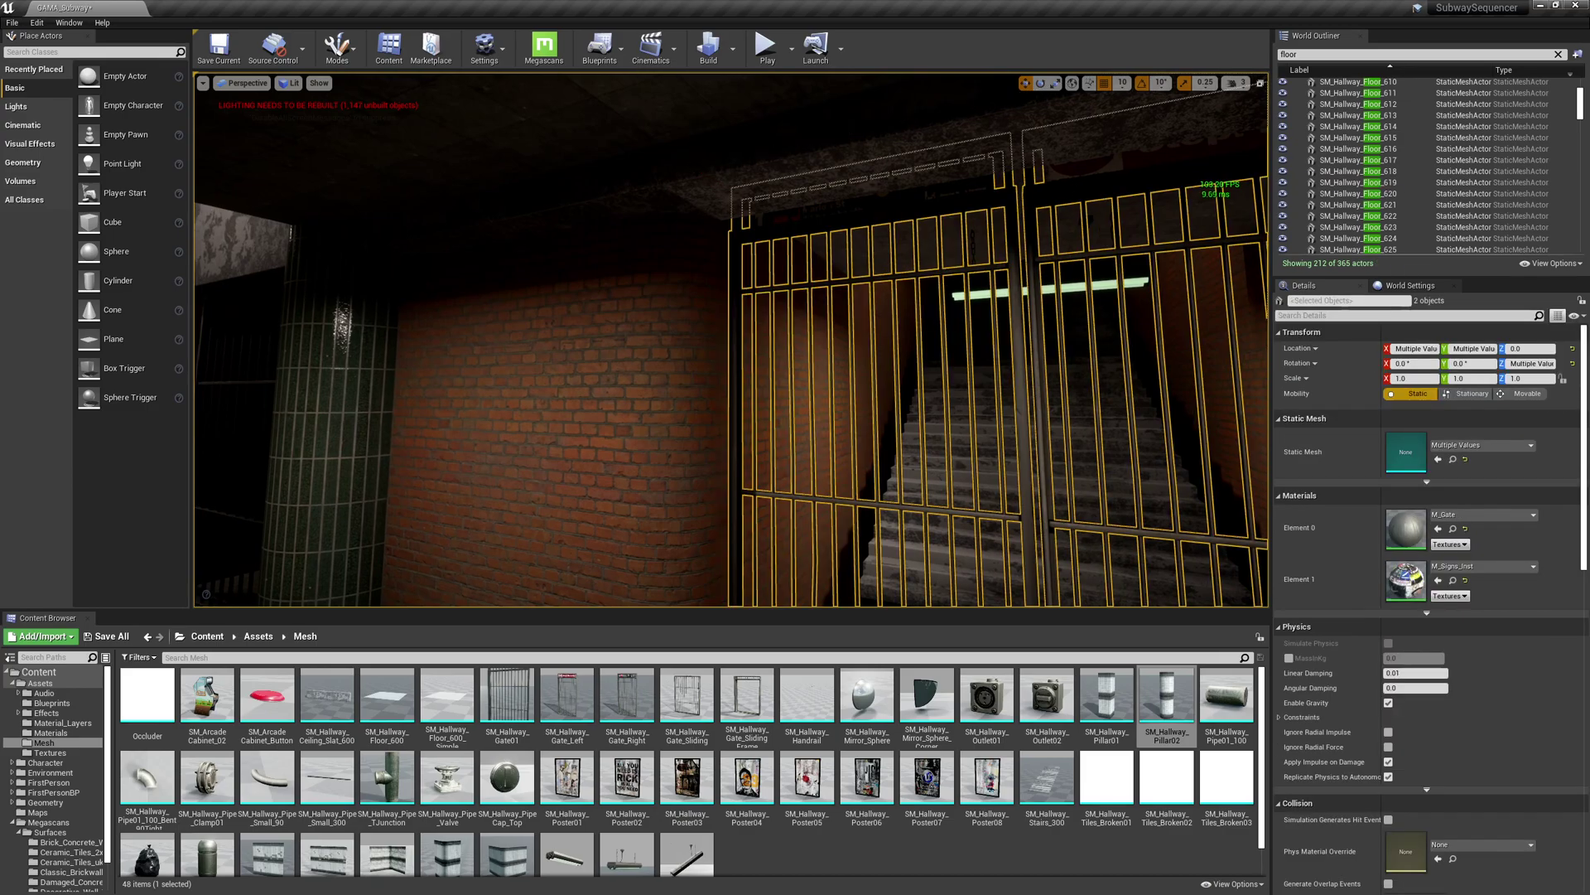
right_click_drag(1023, 282, 905, 366)
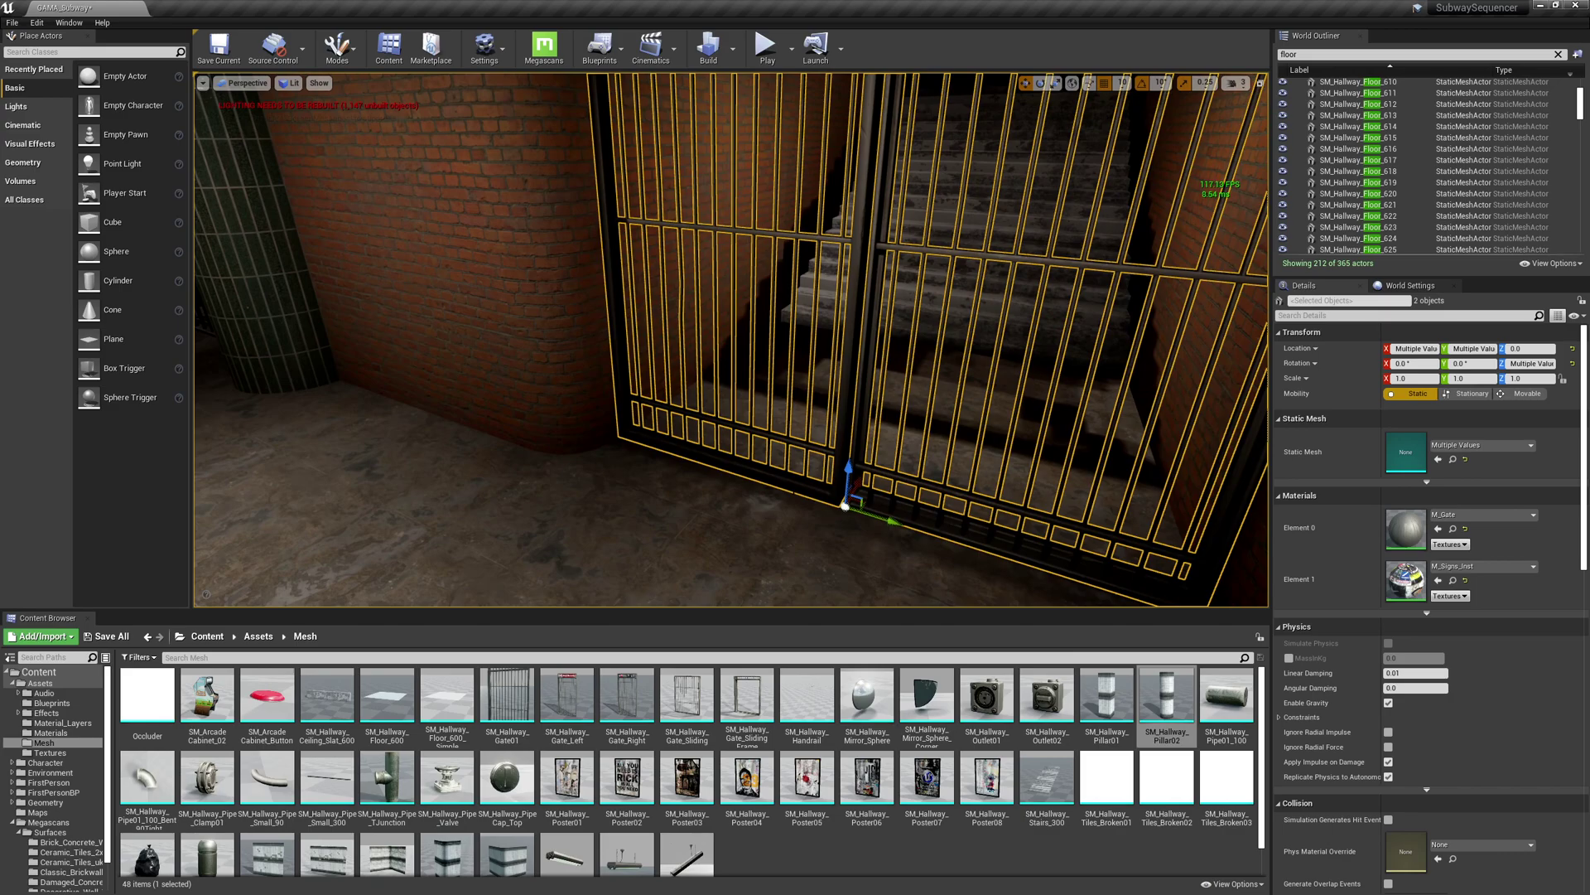
left_click(794, 492)
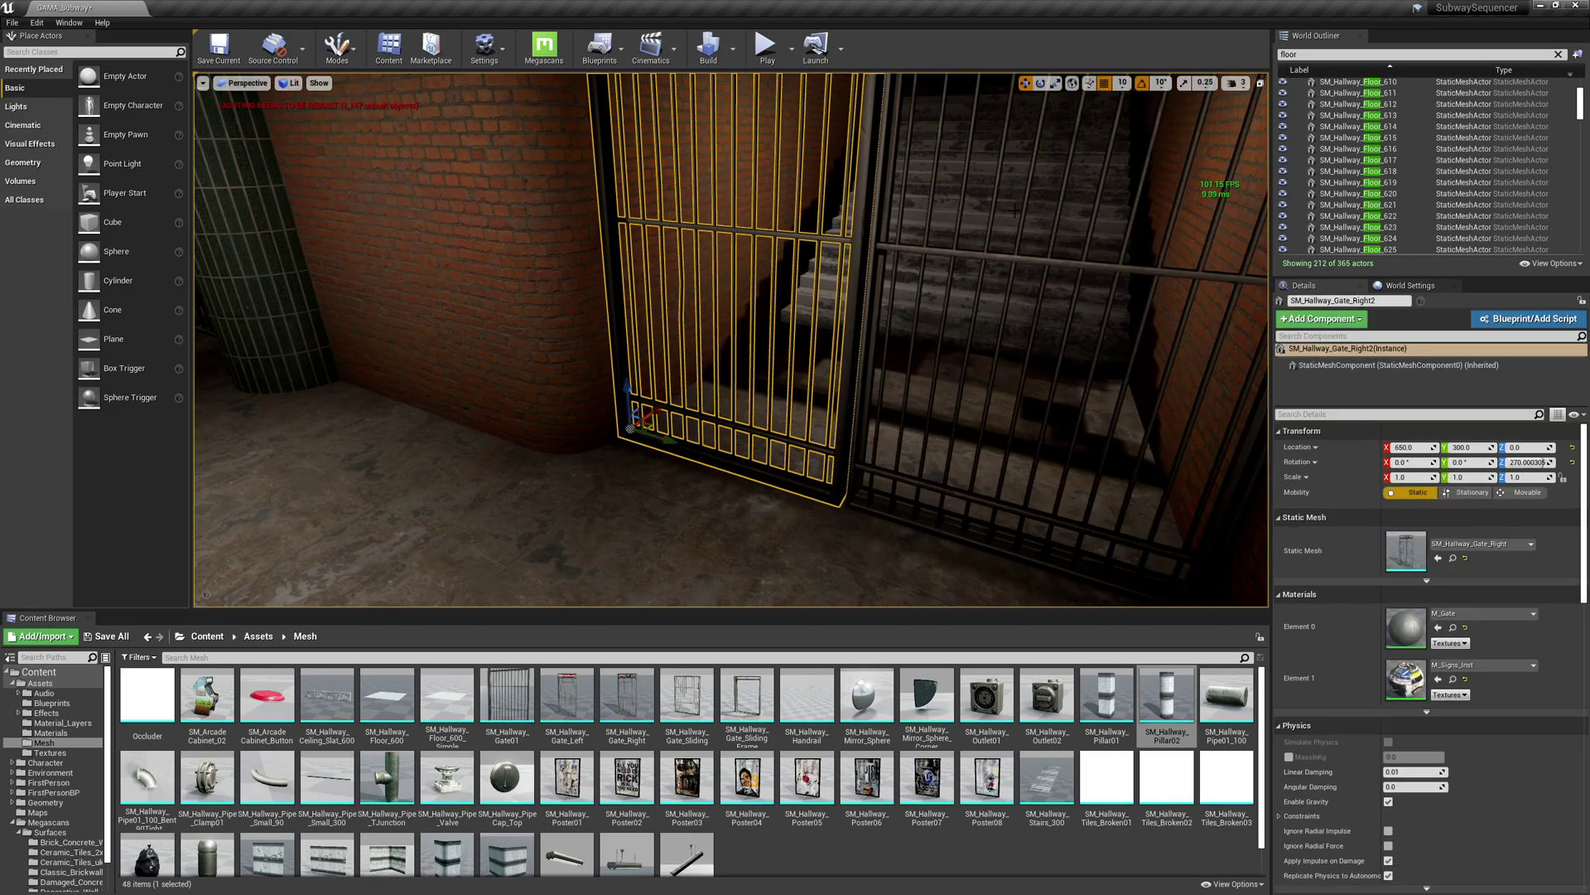
right_click_drag(795, 331, 820, 331)
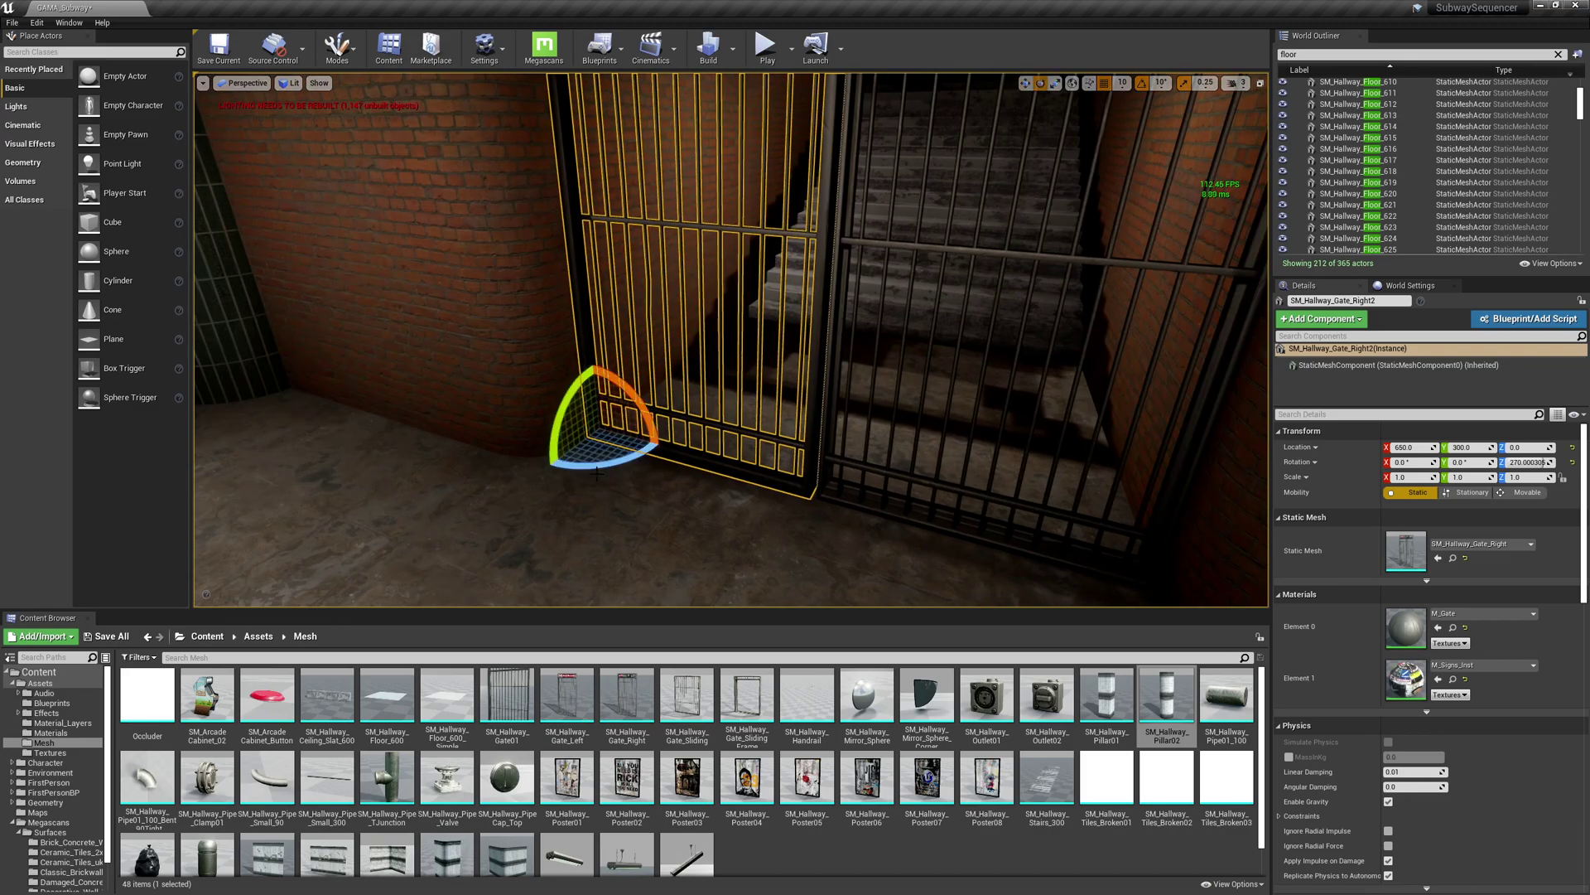
mouse_move(611, 458)
left_mouse_down()
mouse_move(662, 445)
mouse_move(631, 459)
left_mouse_up()
Try rotating the SM_Hallway_Gate_Left2 panel slightly about its vertical axis with rotation snapping off.
left_click(891, 420)
right_click_drag(891, 420, 920, 435)
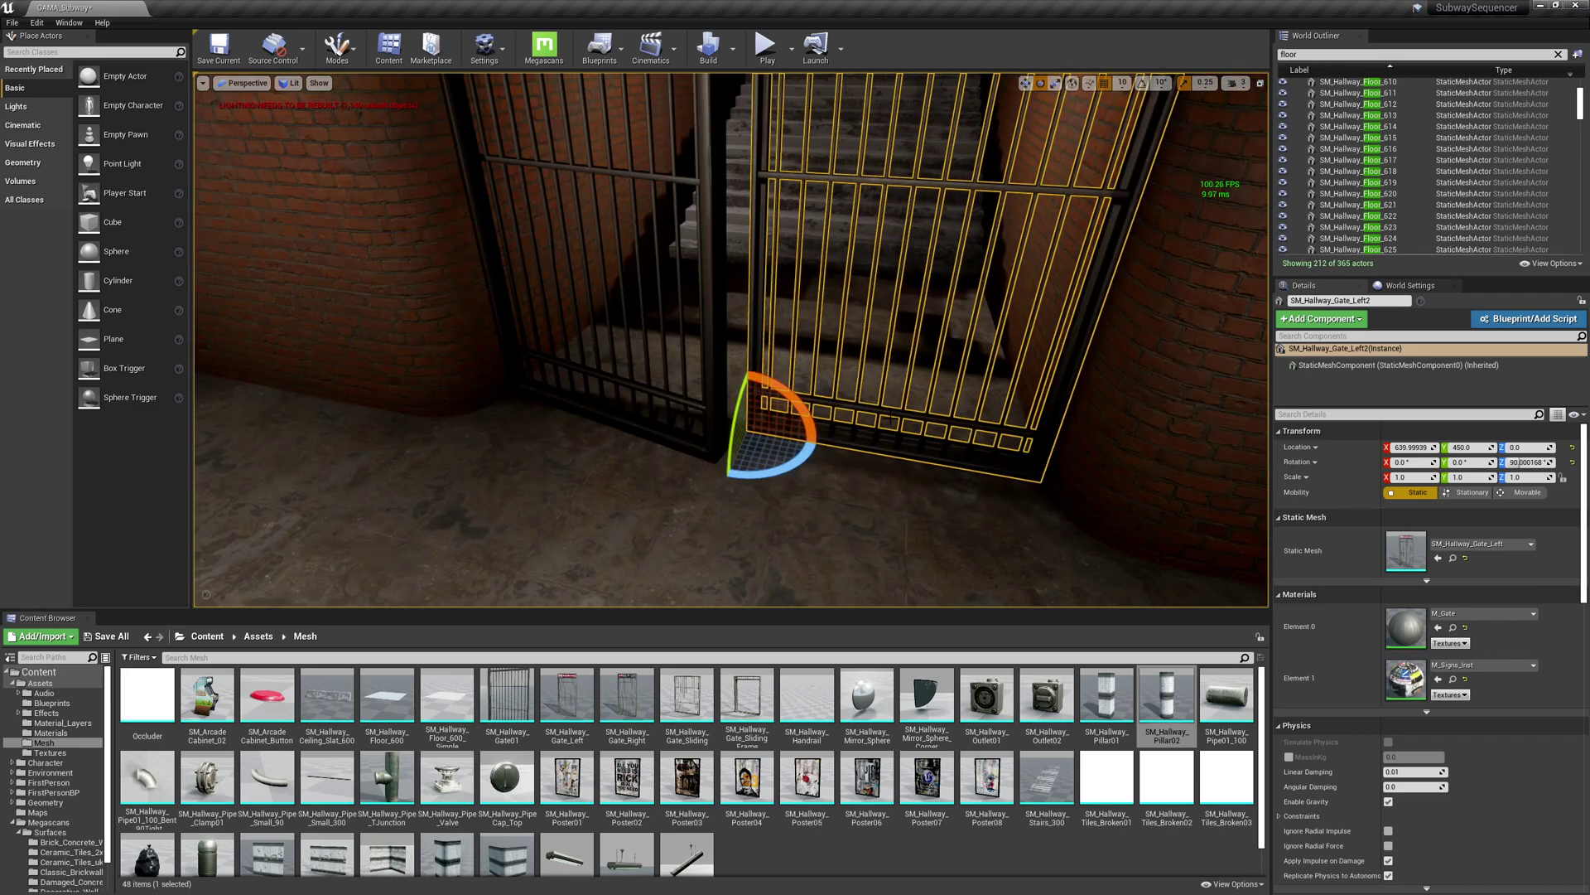
right_click_drag(814, 446, 915, 349)
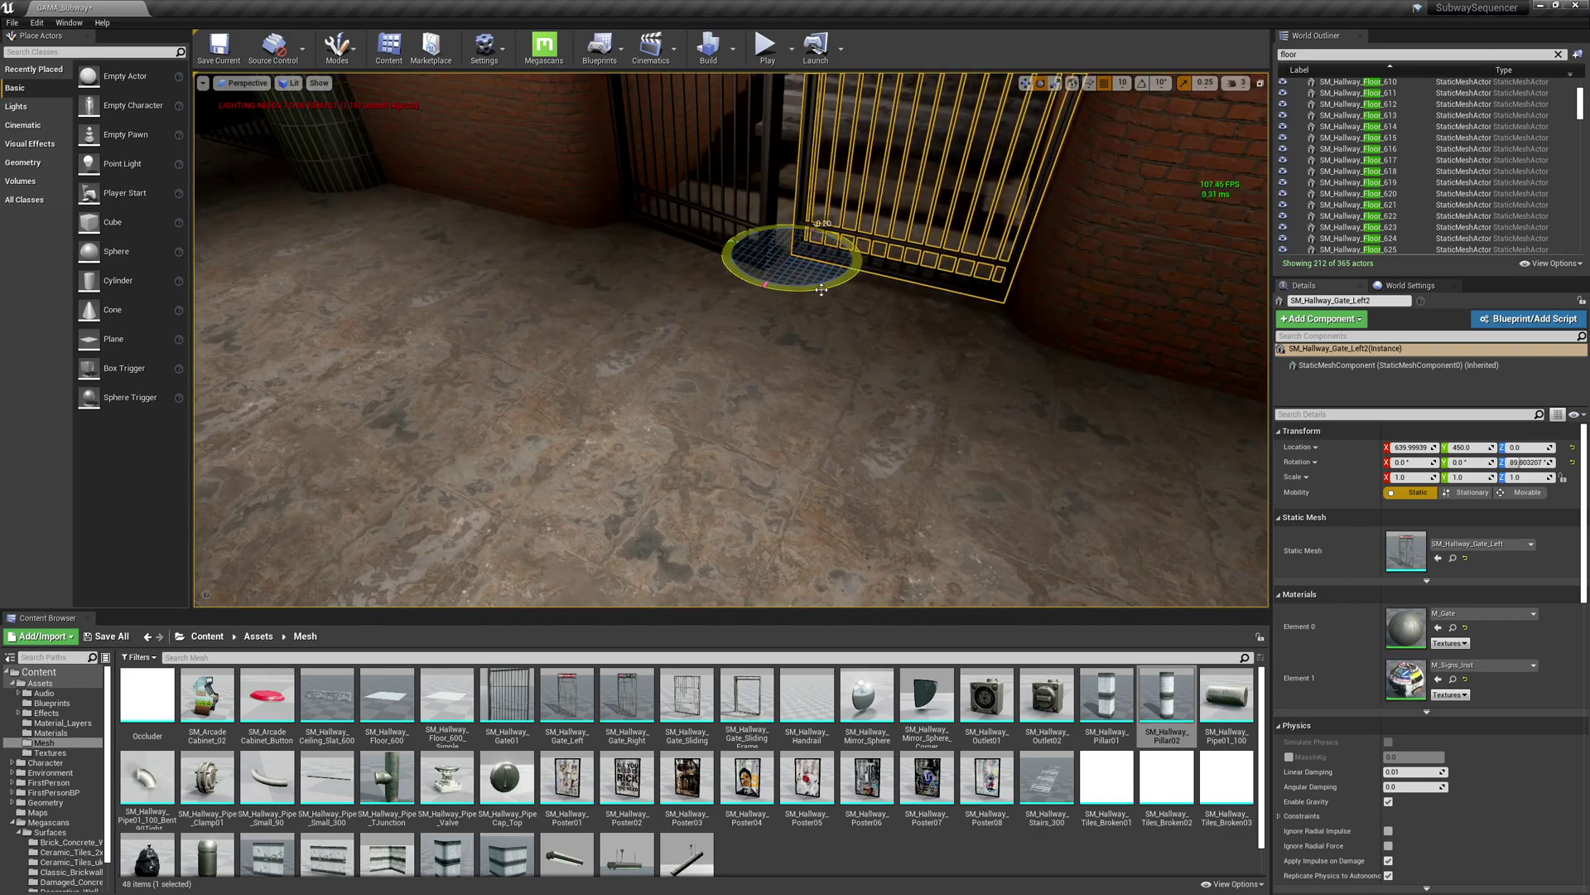
mouse_move(821, 290)
left_mouse_down()
mouse_move(804, 248)
mouse_move(837, 291)
left_mouse_up()
right_click_drag(837, 291, 785, 266)
key("Escape")
left_click(784, 265)
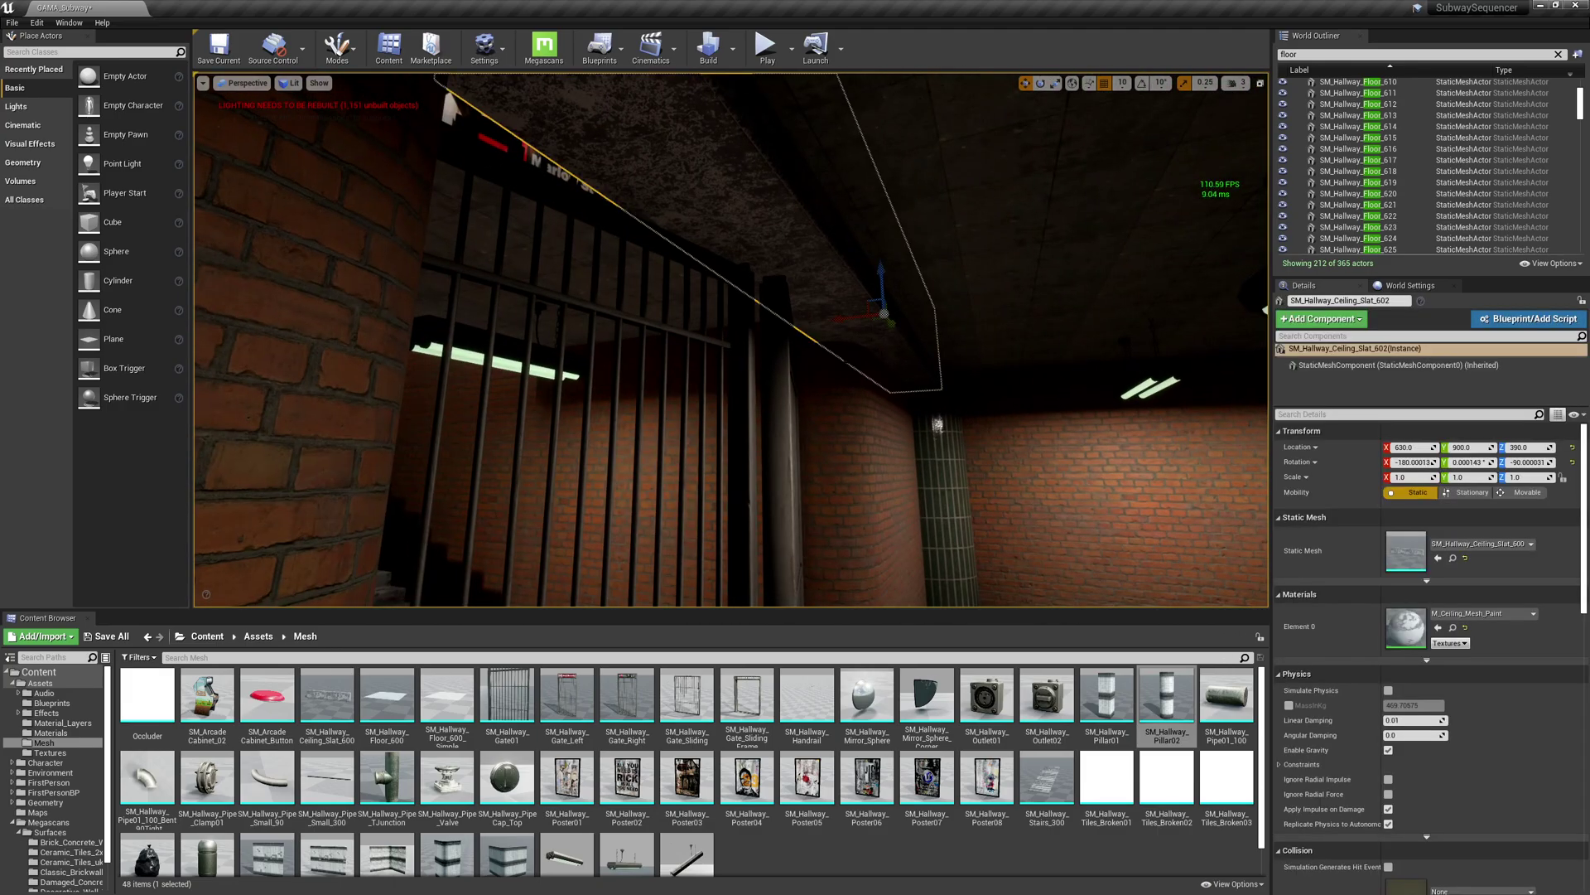
right_click_drag(449, 108, 454, 141)
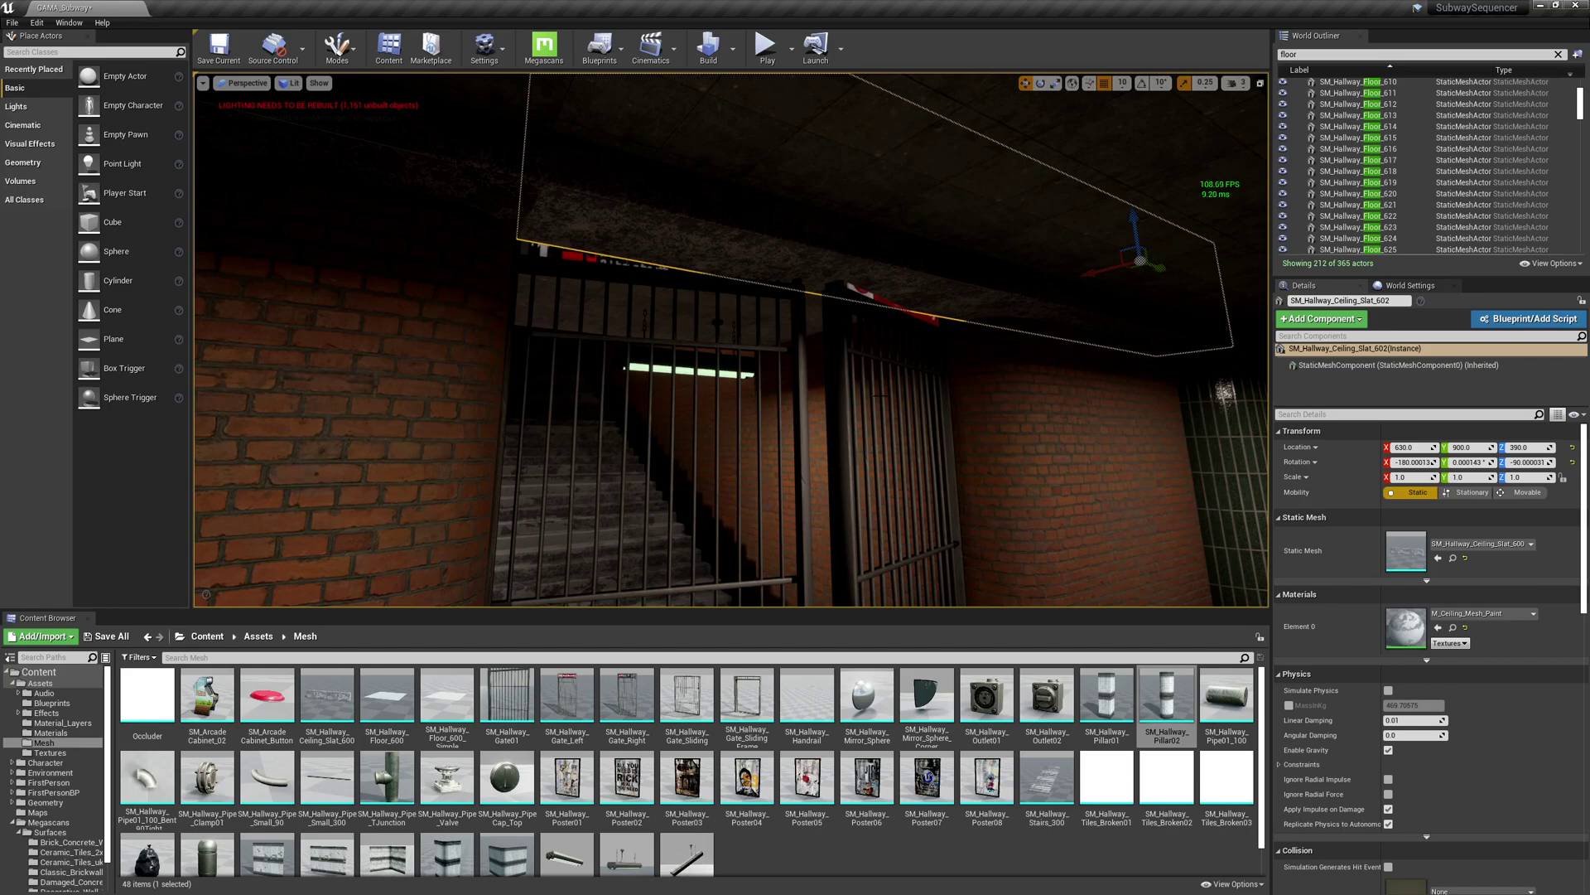
Undo the rotations of both gate panels at the stairwell entrance.
key("ctrl+z")
key("ctrl+z")
key("ctrl+z")
key("ctrl+z")
key("ctrl+z")
key("ctrl+z")
key("ctrl+z")
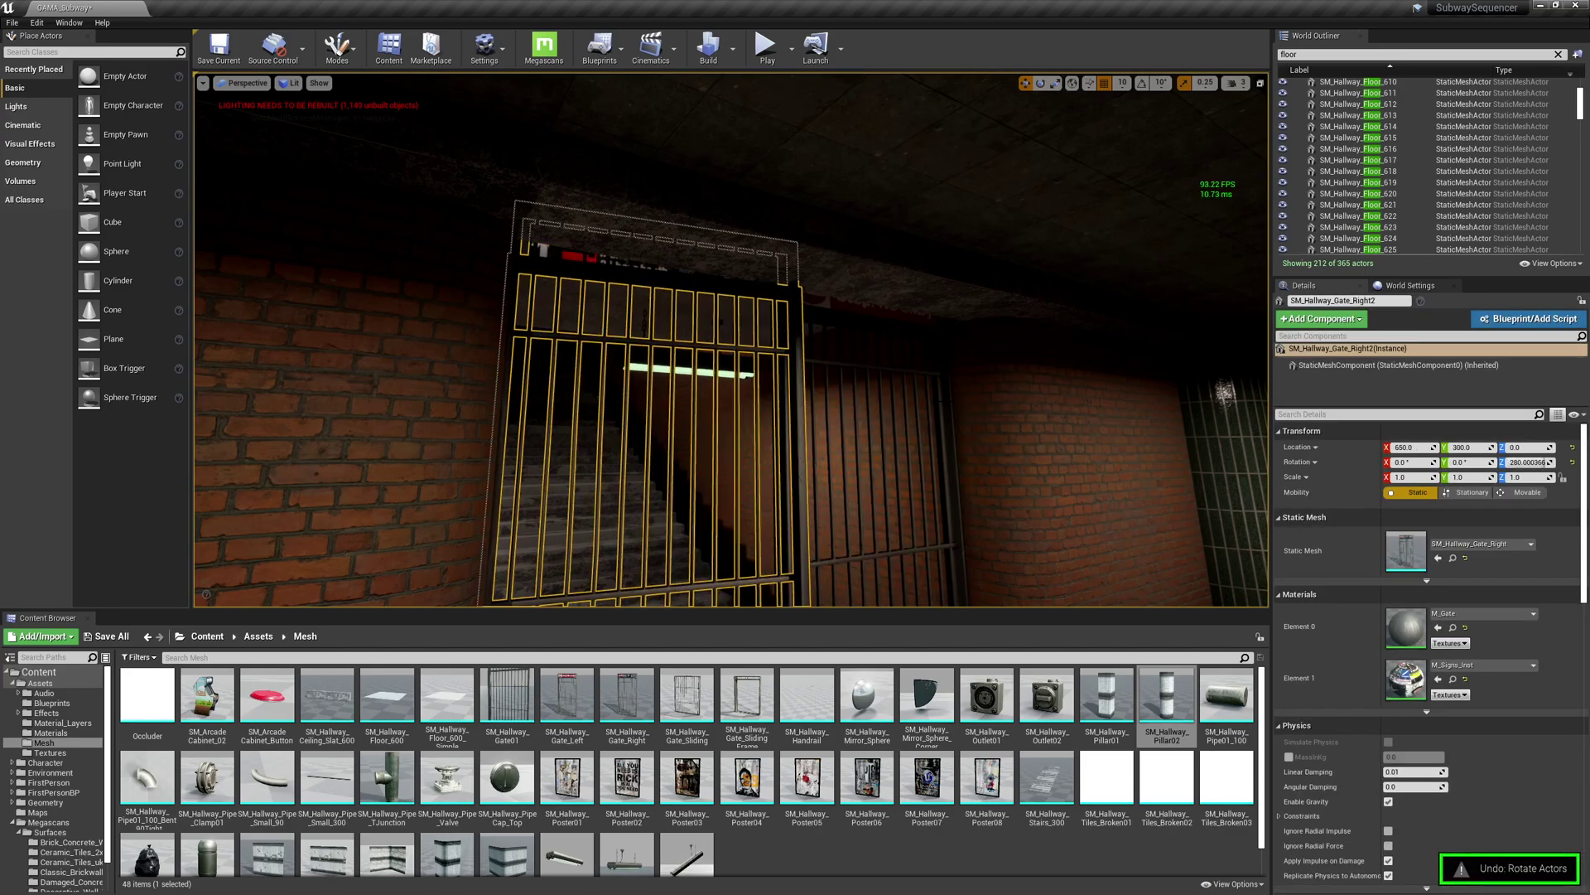
right_click_drag(731, 340, 727, 424)
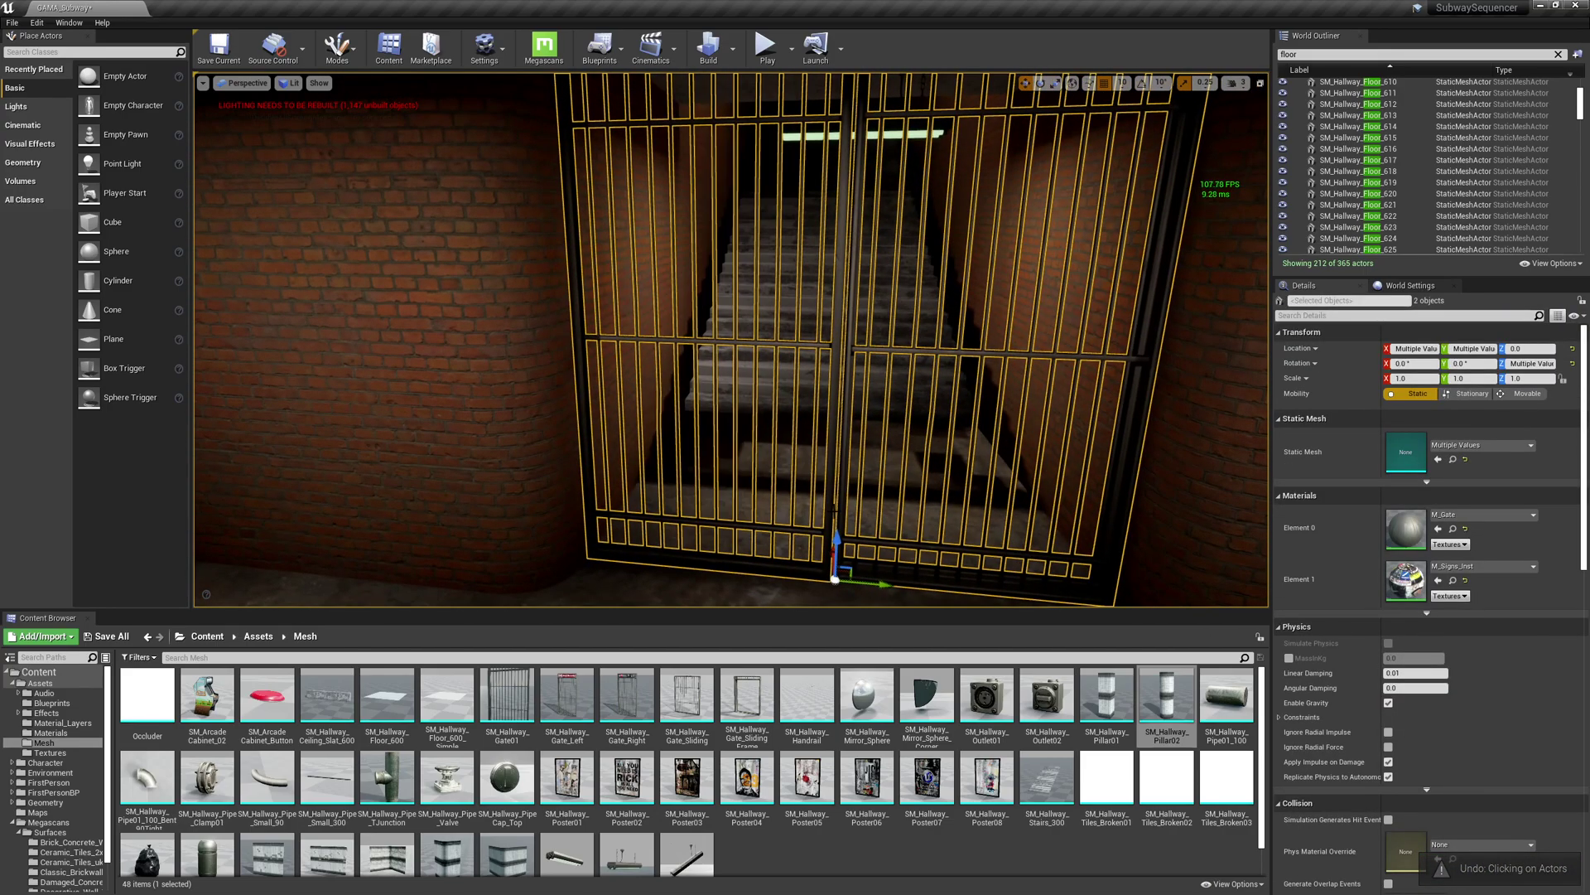
key("ctrl+z")
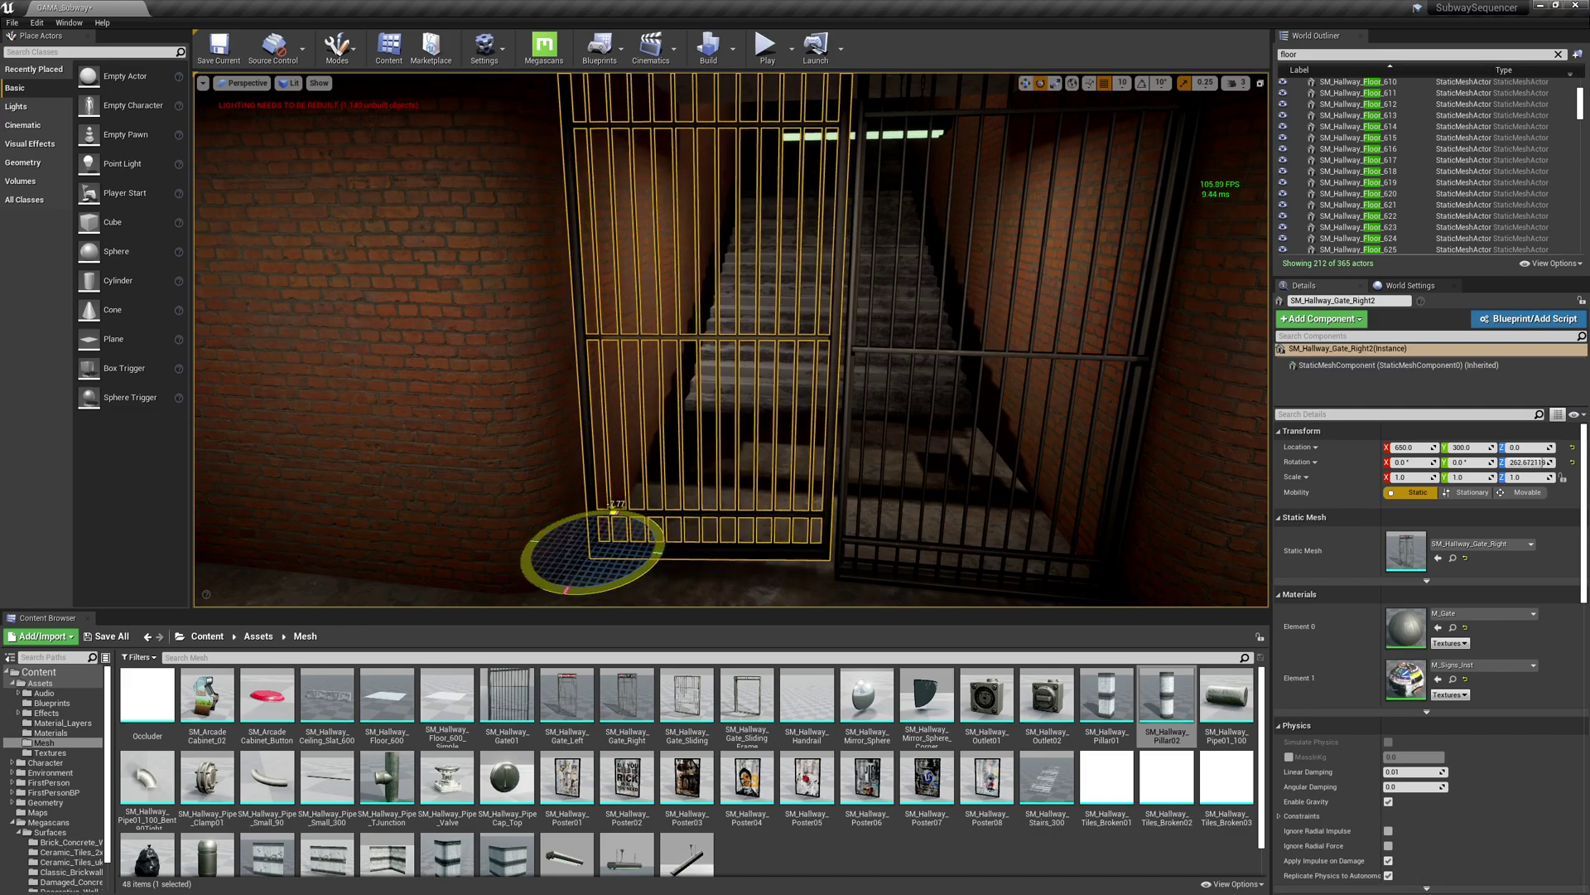
Rotate the SM_Hallway_Gate_Right2 panel slightly about its vertical axis without snapping and clear the selection.
left_click_drag(618, 510, 621, 511)
right_click_drag(621, 511, 812, 474)
key("Escape")
key("s")
key("w")
right_click_drag(534, 169, 551, 170)
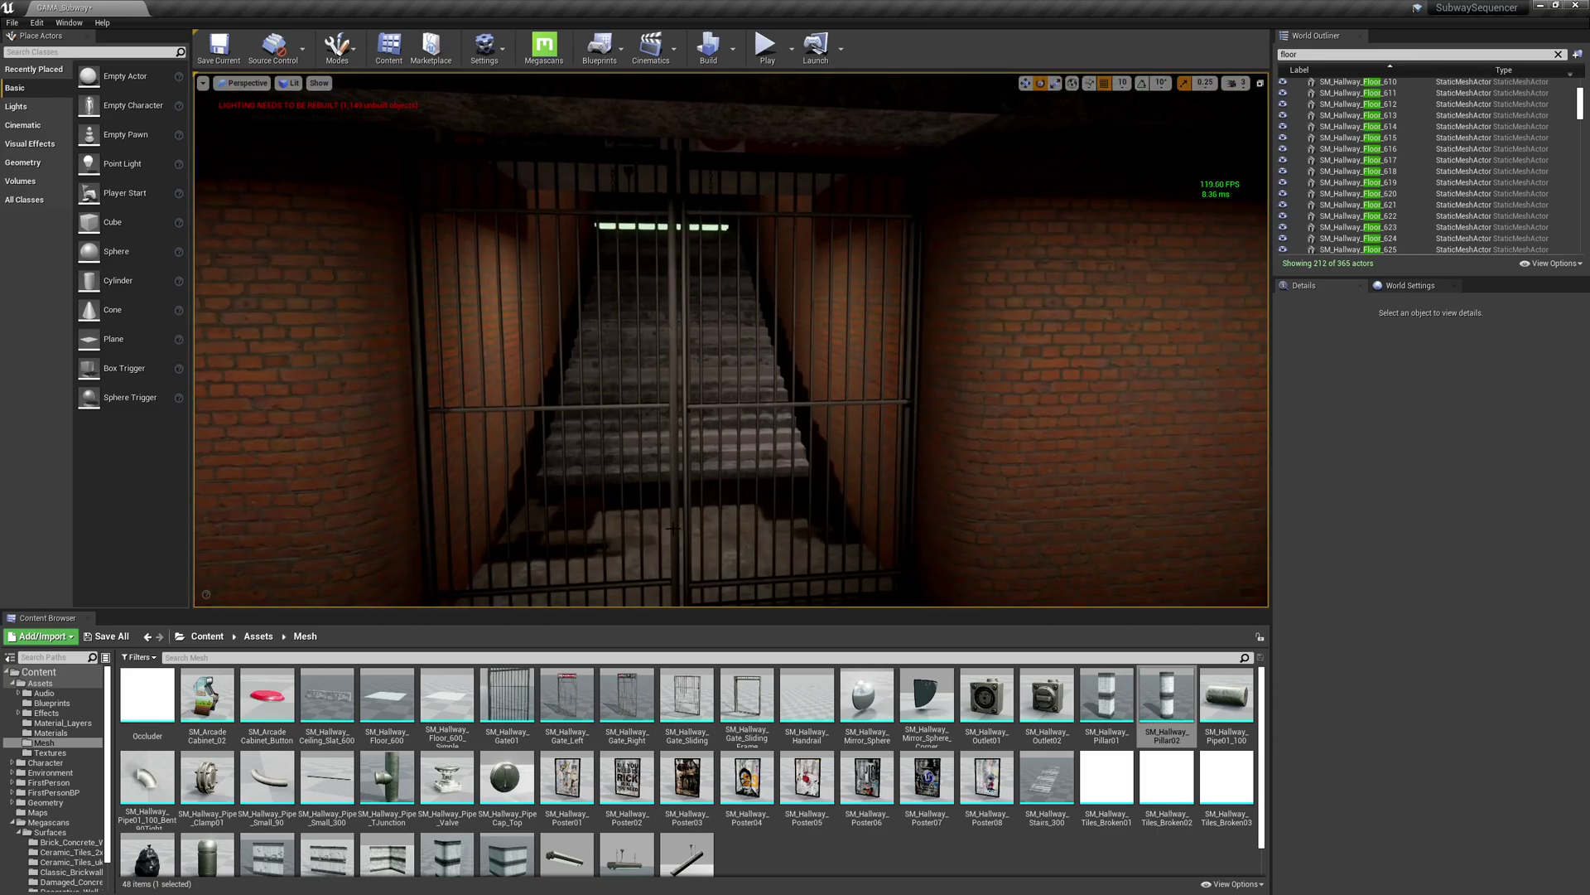
Swing the SM_Hallway_Gate_Right panel of the opposite stairwell ajar about its vertical axis and clear the selection.
left_click(672, 405)
right_click_drag(673, 405, 683, 498)
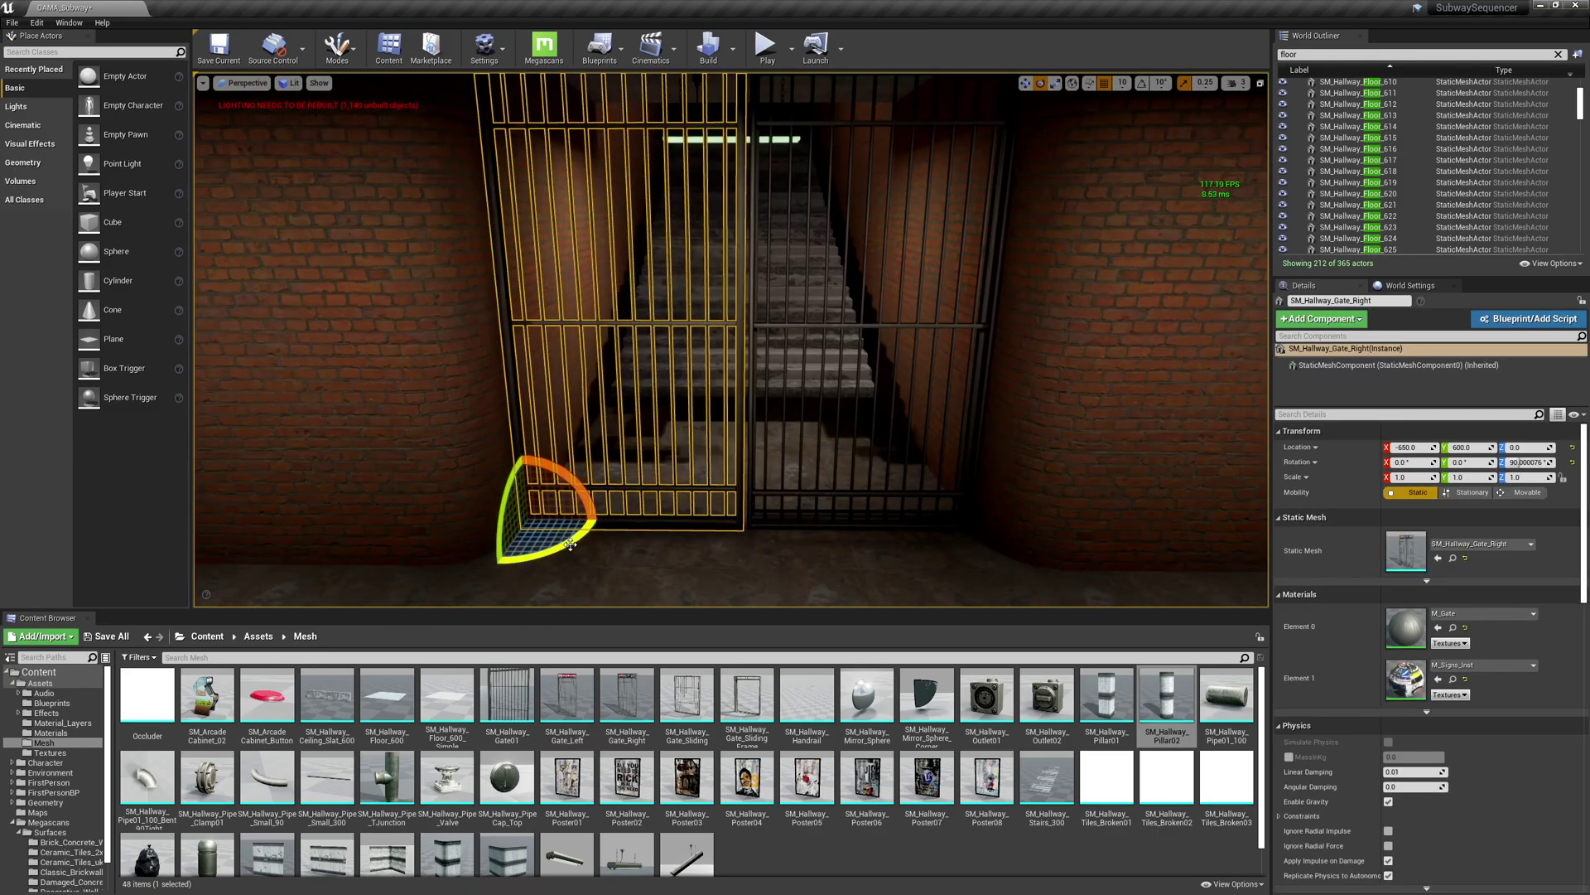
left_click_drag(570, 544, 673, 504)
right_click_drag(672, 503, 968, 445)
key("Escape")
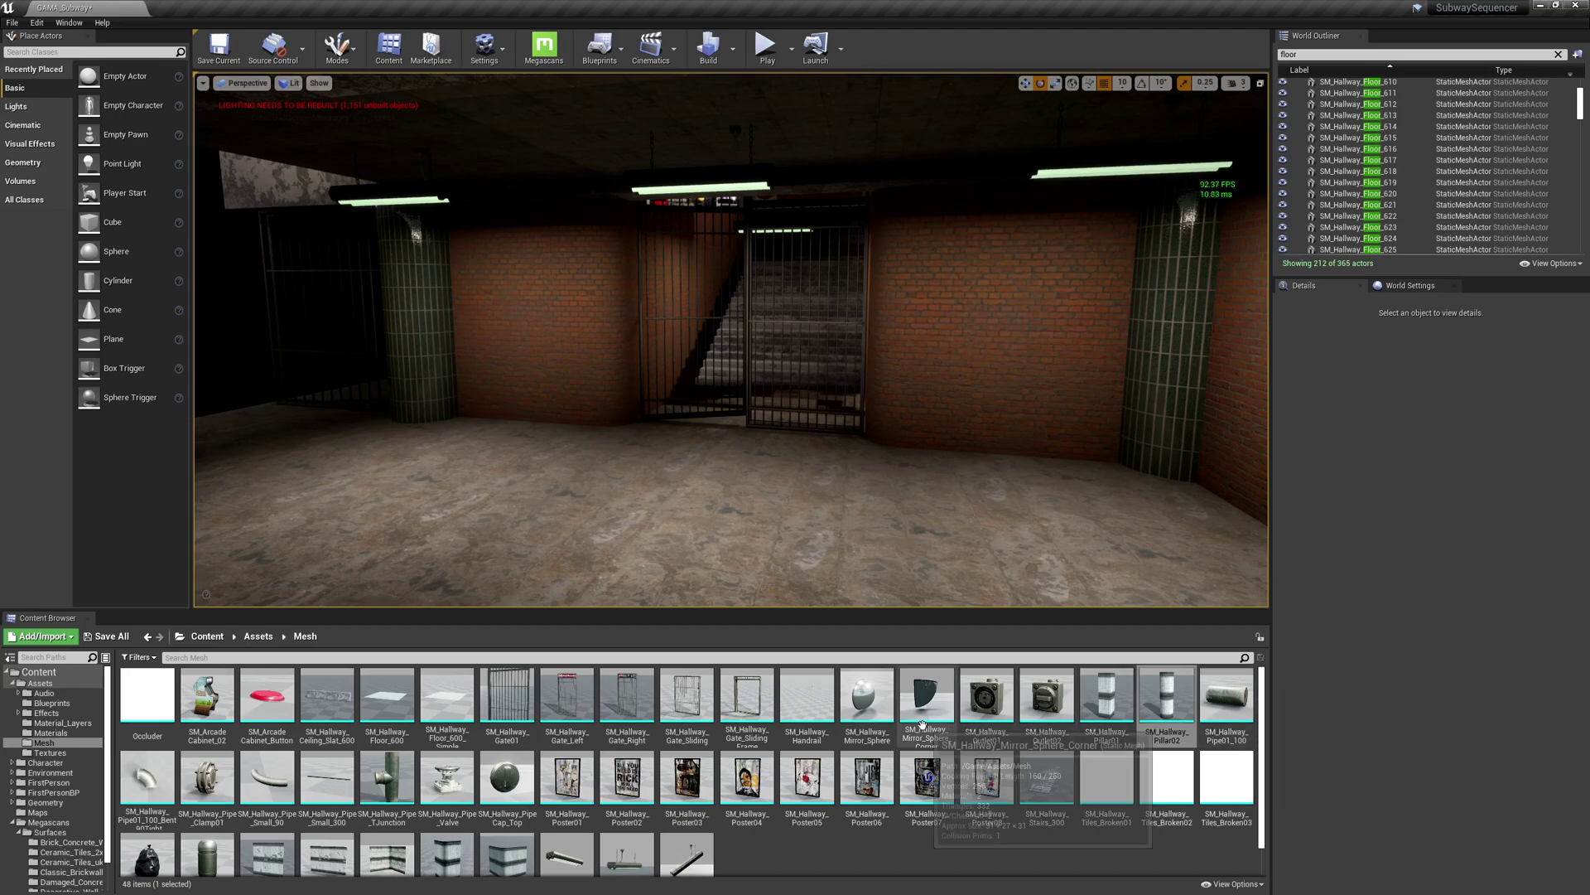
Place the SM_Hallway_Mirror_Sphere mesh on the brick wall between the gate and the tiled pillar.
left_click_drag(866, 696, 973, 279)
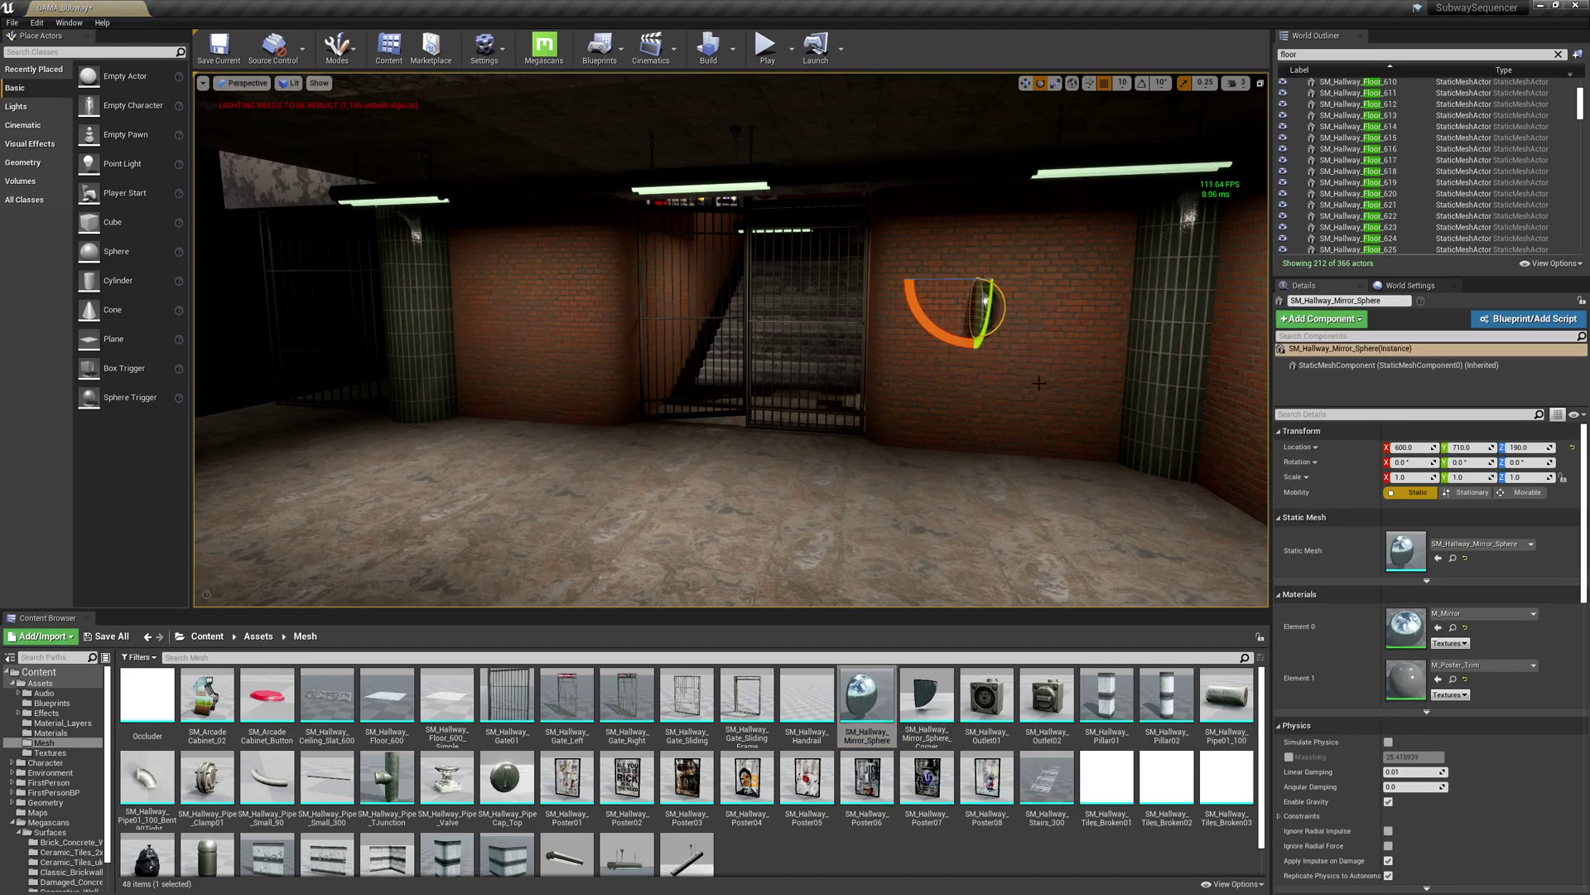
key("f")
mouse_move(1084, 338)
left_mouse_down("alt")
mouse_move(928, 365)
mouse_move(1084, 338)
left_mouse_up("alt")
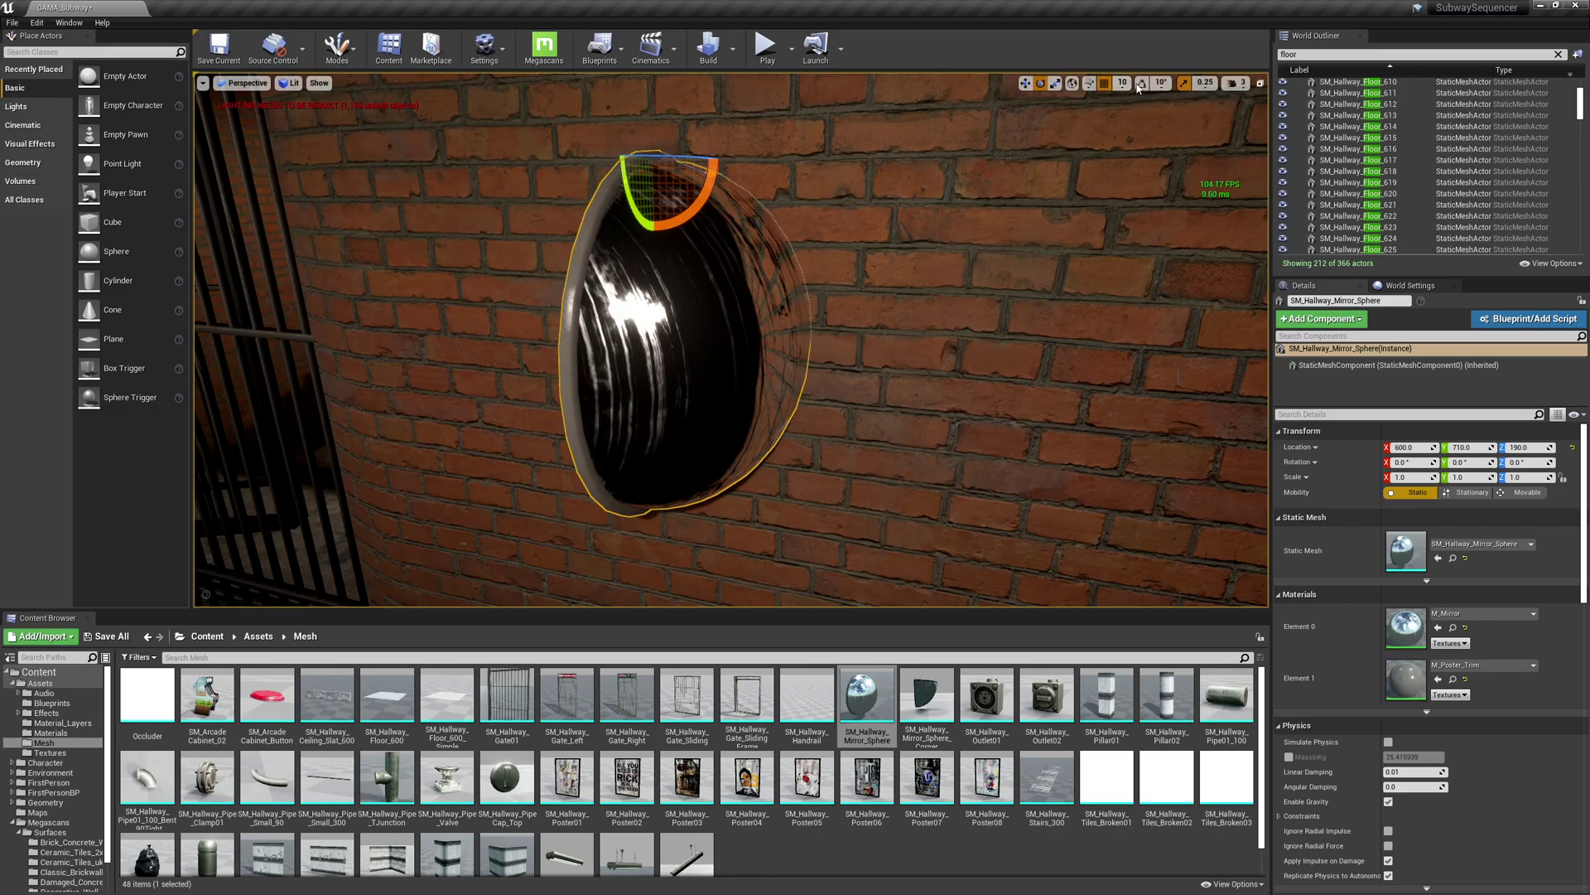
Rotate the mirror sphere to 90° about Z with rotation snapping on so it faces the hallway.
left_click_drag(668, 157, 725, 160)
key("s")
right_click_drag(952, 254, 909, 221)
key("Escape")
left_click(805, 333)
key("a")
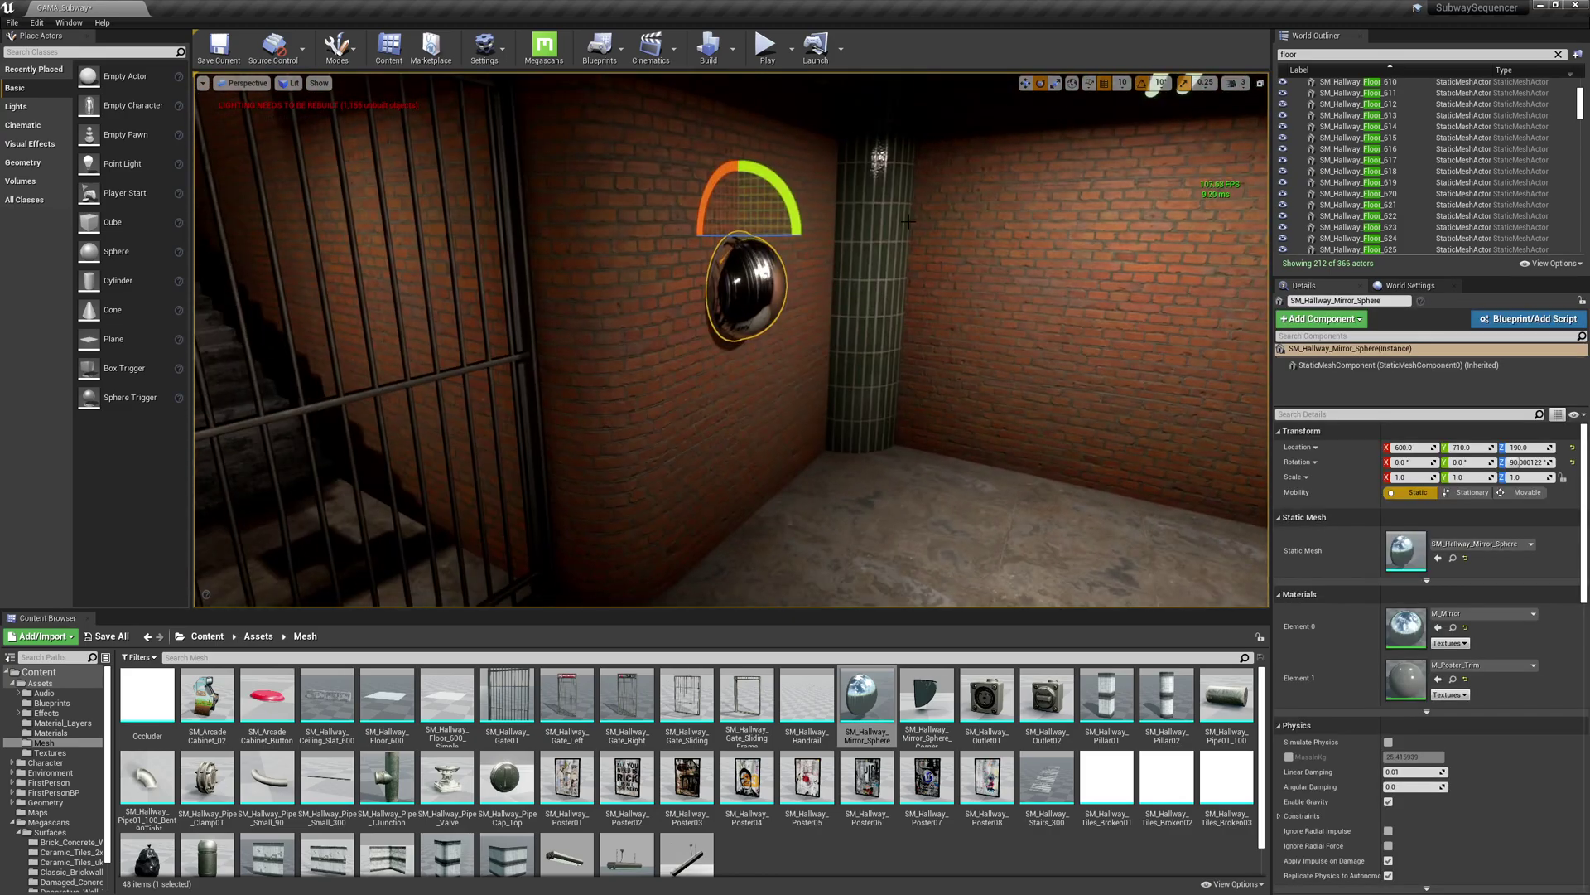
Raise the mirror sphere higher on the brick wall and clear the selection.
left_click_drag(739, 193, 739, 43)
right_click_drag(745, 157, 758, 101)
key("Escape")
key("s")
right_click_drag(861, 333, 721, 374)
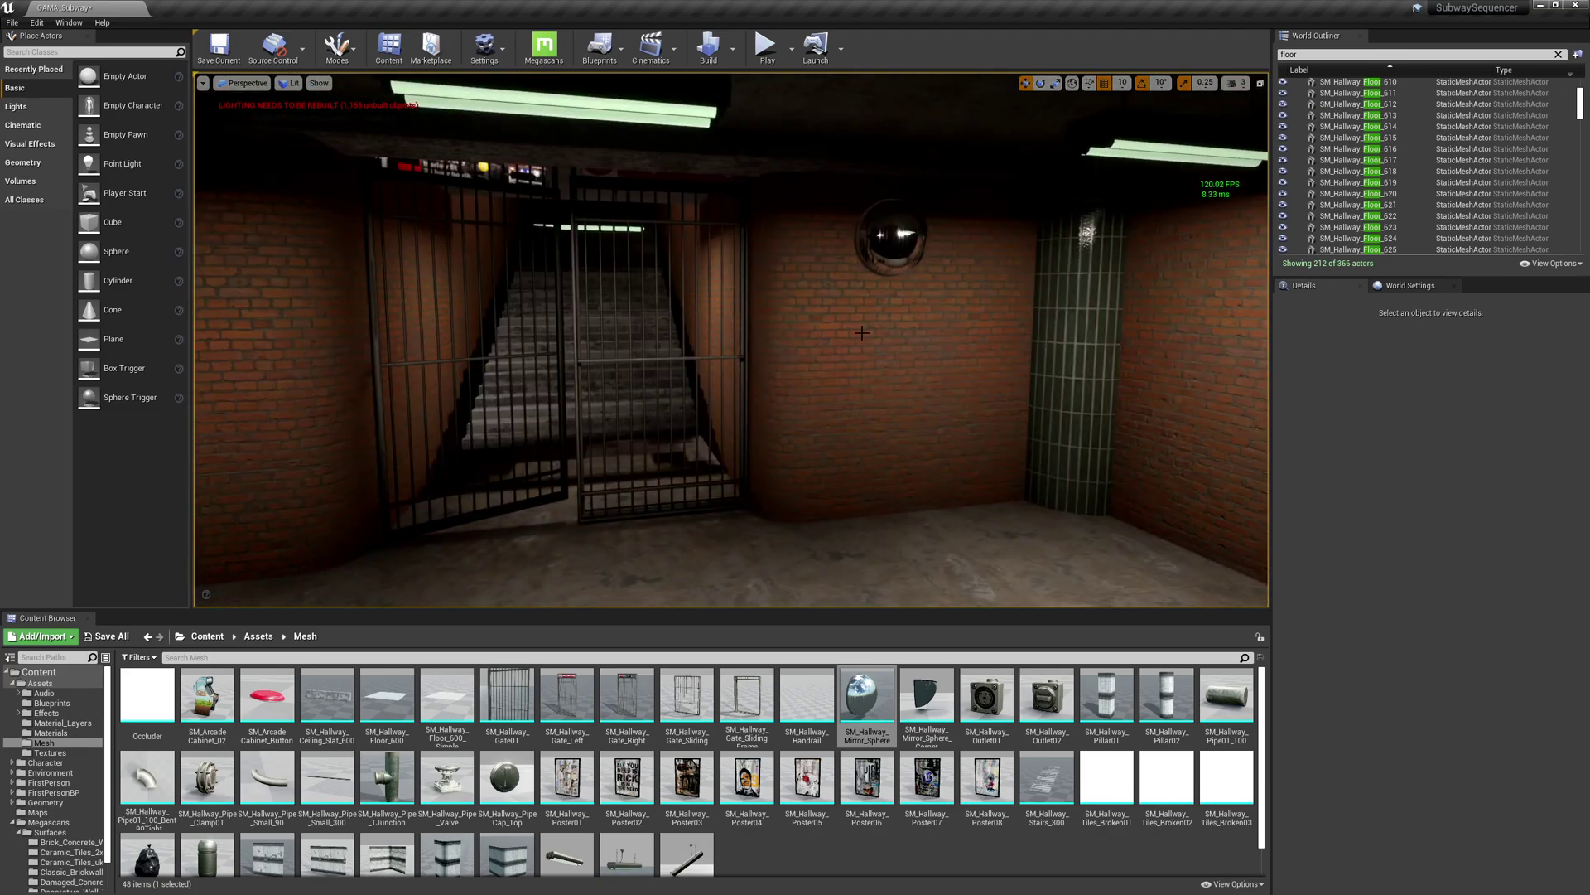
Delete the mirror sphere from the brick wall between the gate and the tiled pillar.
left_click(882, 236)
key("Delete")
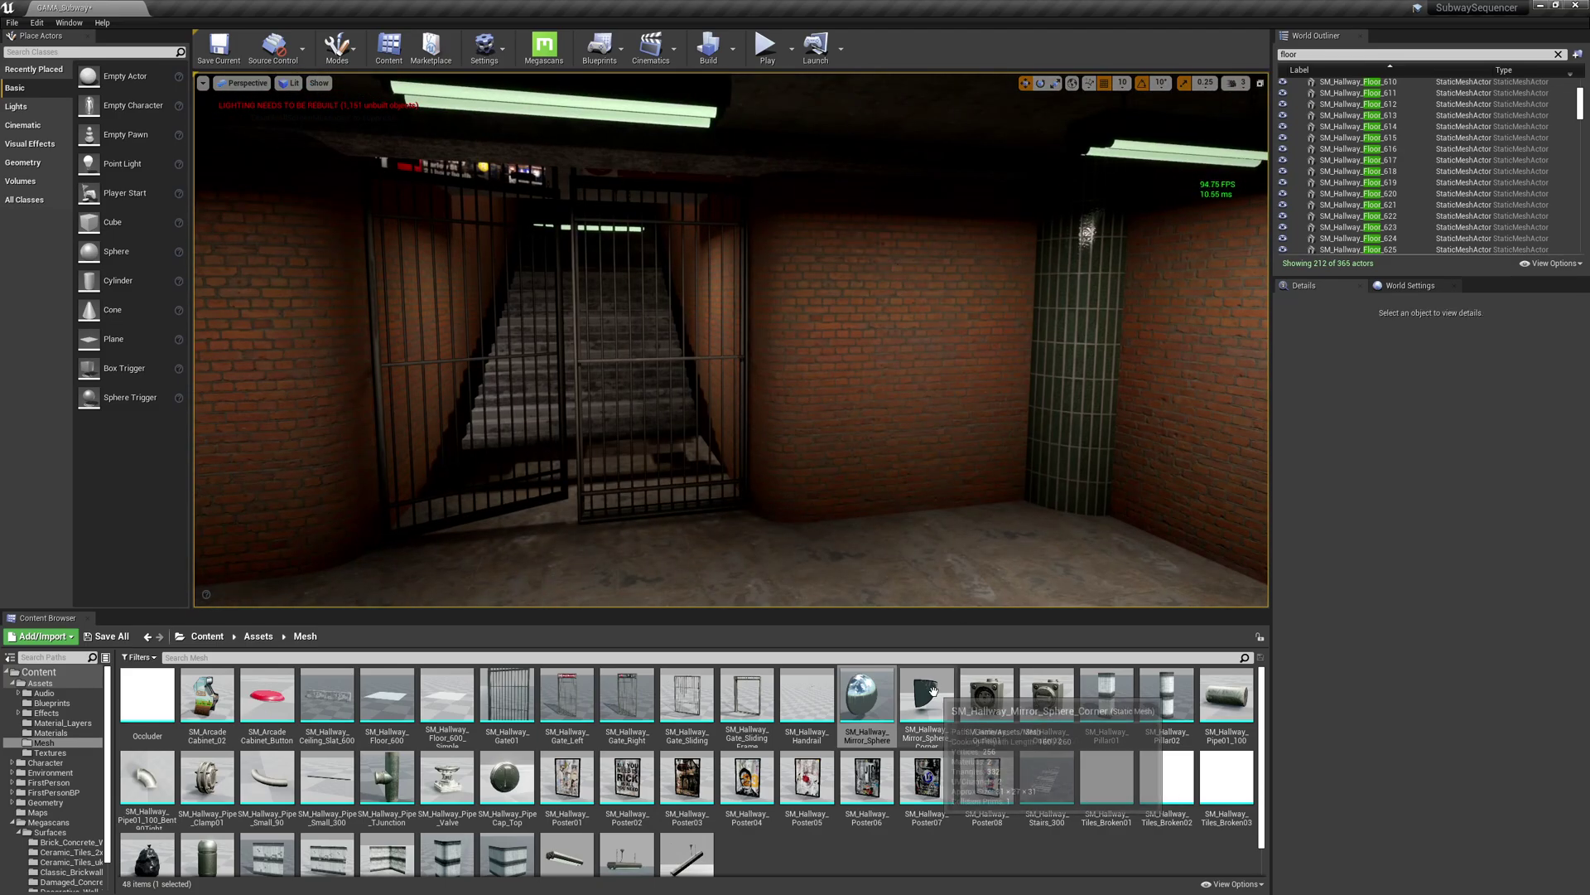
left_click_drag(934, 692, 907, 352)
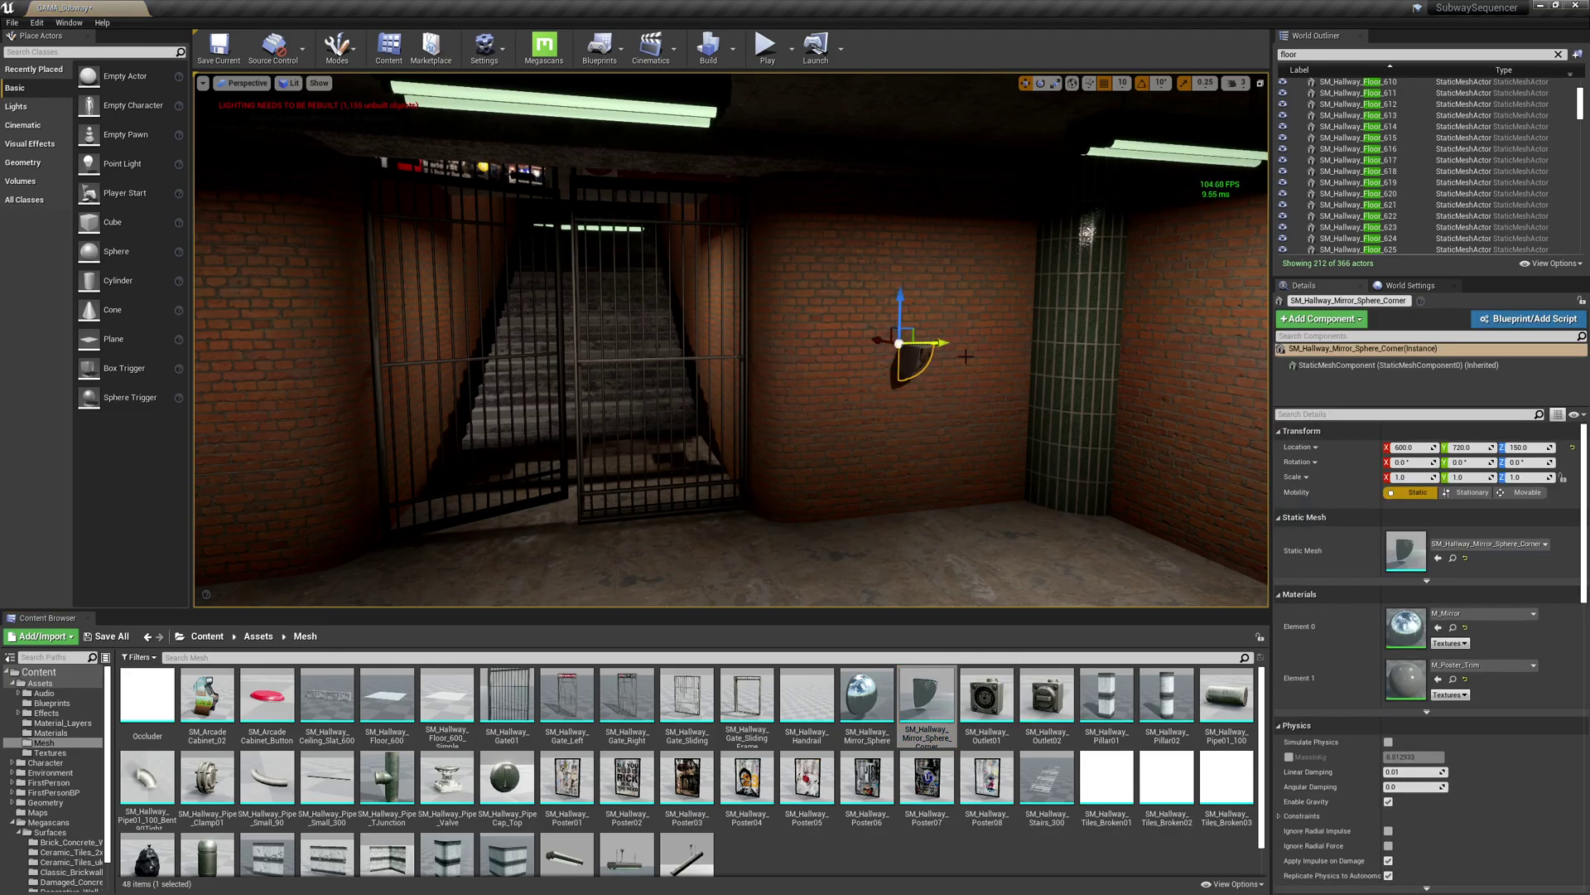
key("f")
left_click_drag(1026, 389, 970, 286, "alt")
key("s")
right_click_drag(970, 285, 911, 265)
key("a")
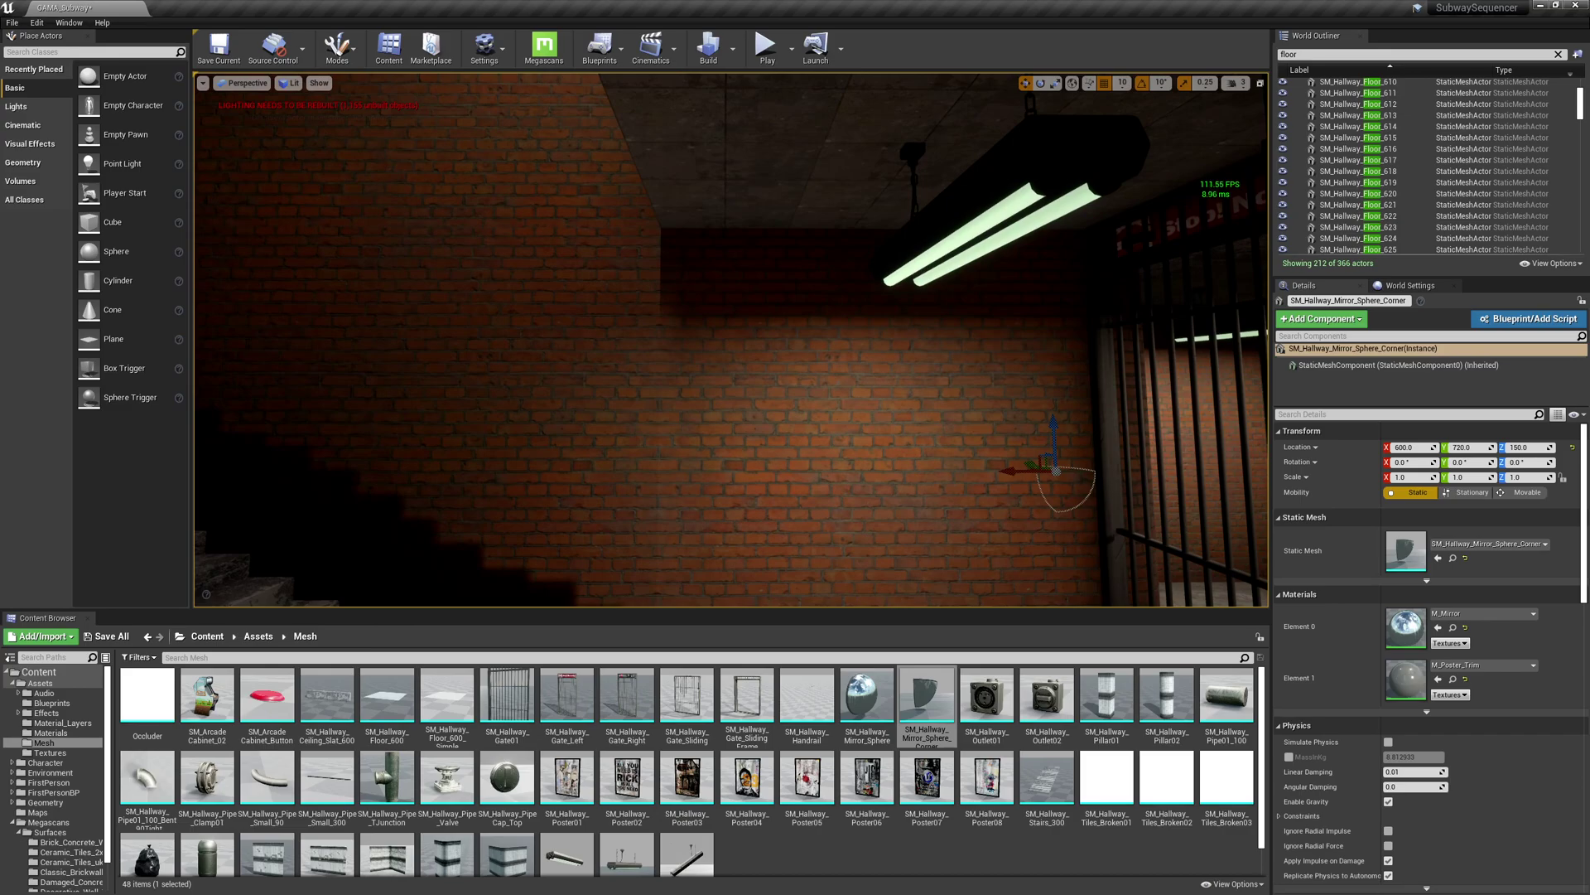
key("Delete")
Mount the SM_Hallway_Mirror_Sphere_Corner mesh near the ceiling in the stairwell corner beside the gate, rotated 180° about Z, and clear the selection.
left_click_drag(918, 686, 1048, 283)
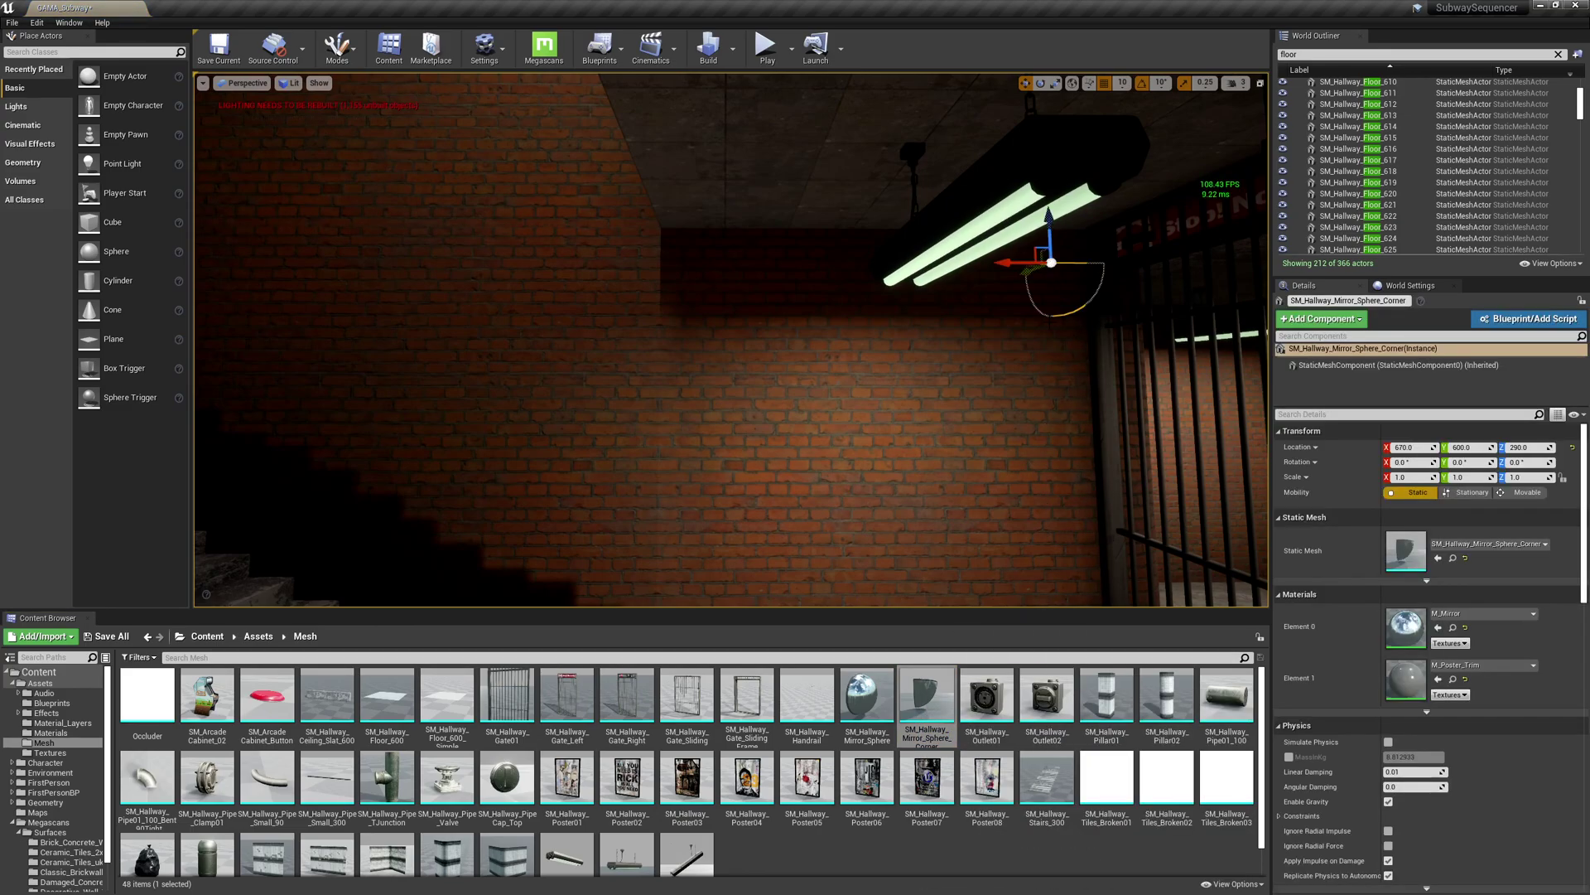
key("e")
left_click_drag(1066, 249, 952, 274)
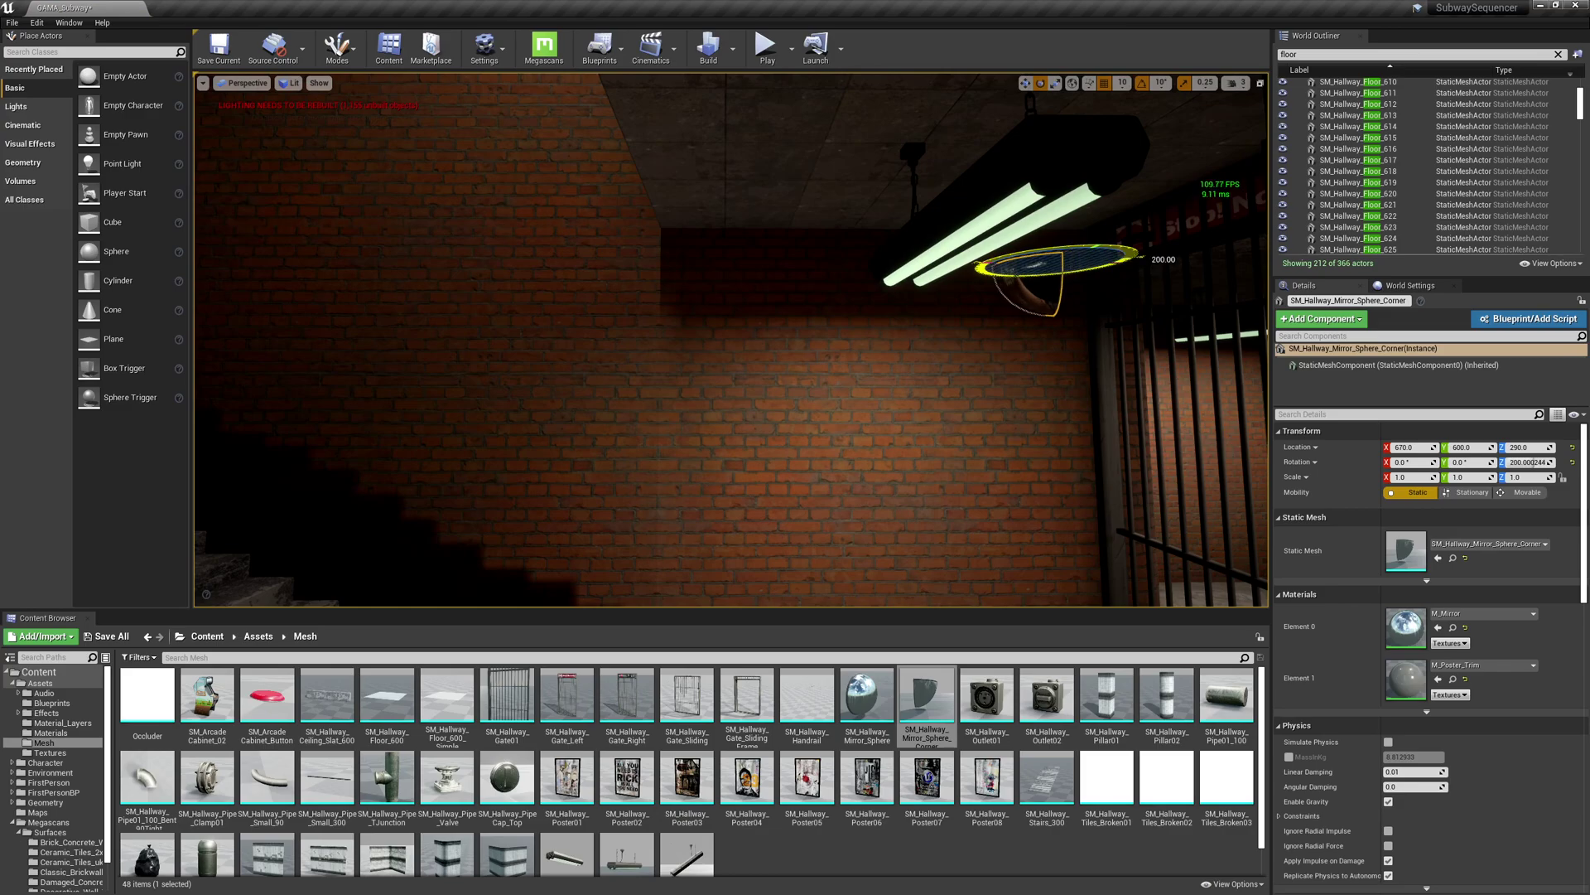
mouse_move(829, 339)
right_mouse_down()
mouse_move(771, 331)
mouse_move(936, 324)
mouse_move(828, 323)
right_mouse_up()
key("w")
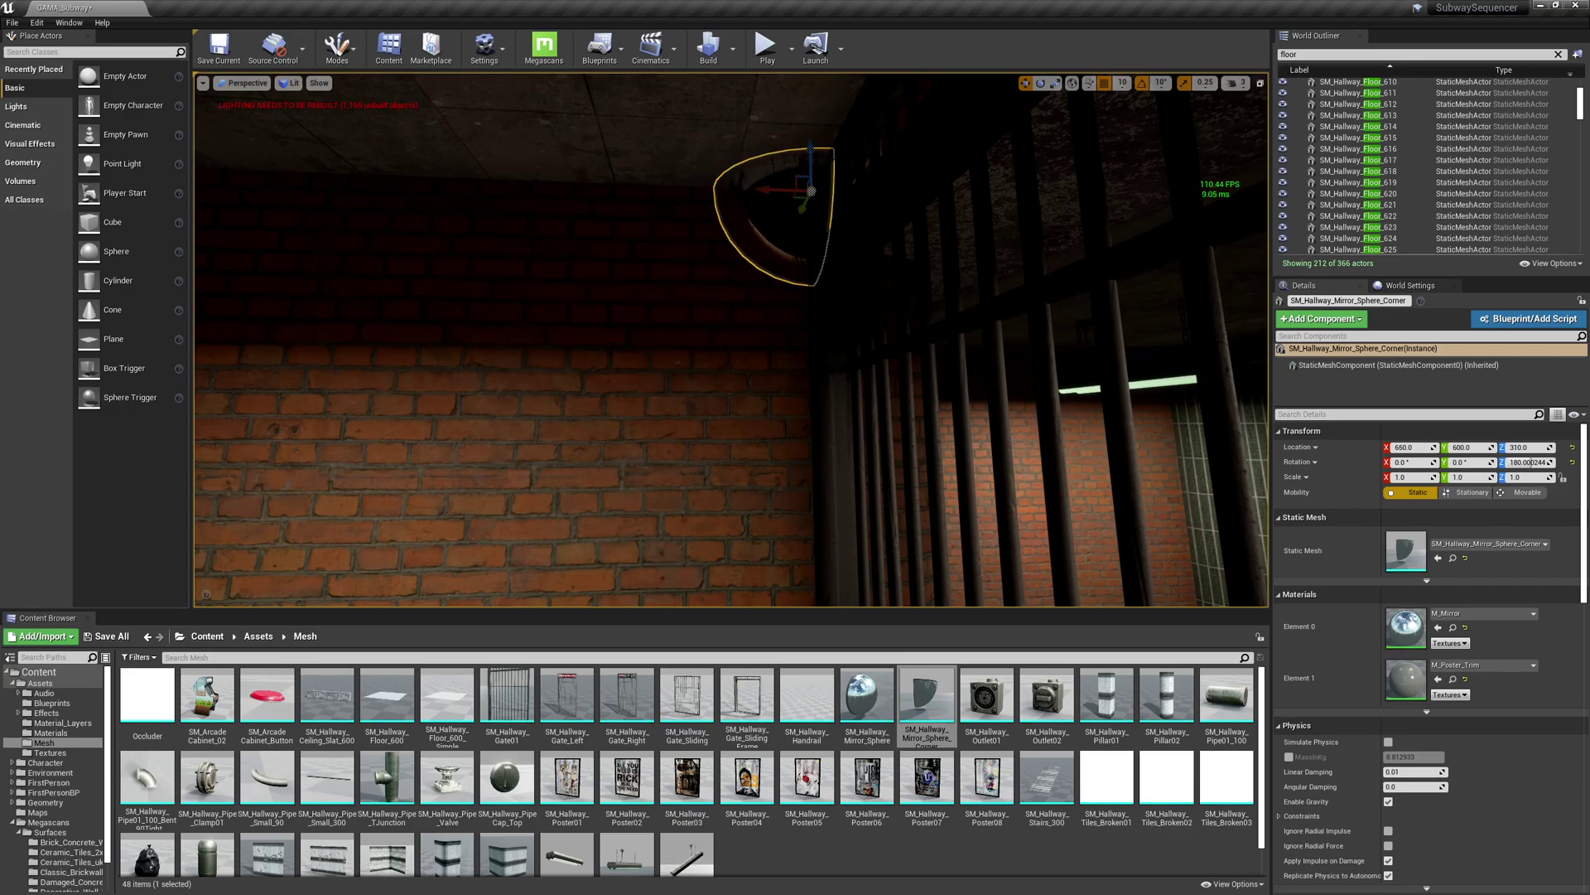
key("Escape")
Place an SM_Hallway_Mirror_Sphere mesh on the concrete face above the side gate, beyond the tiled pillar.
right_click_drag(746, 340, 819, 404)
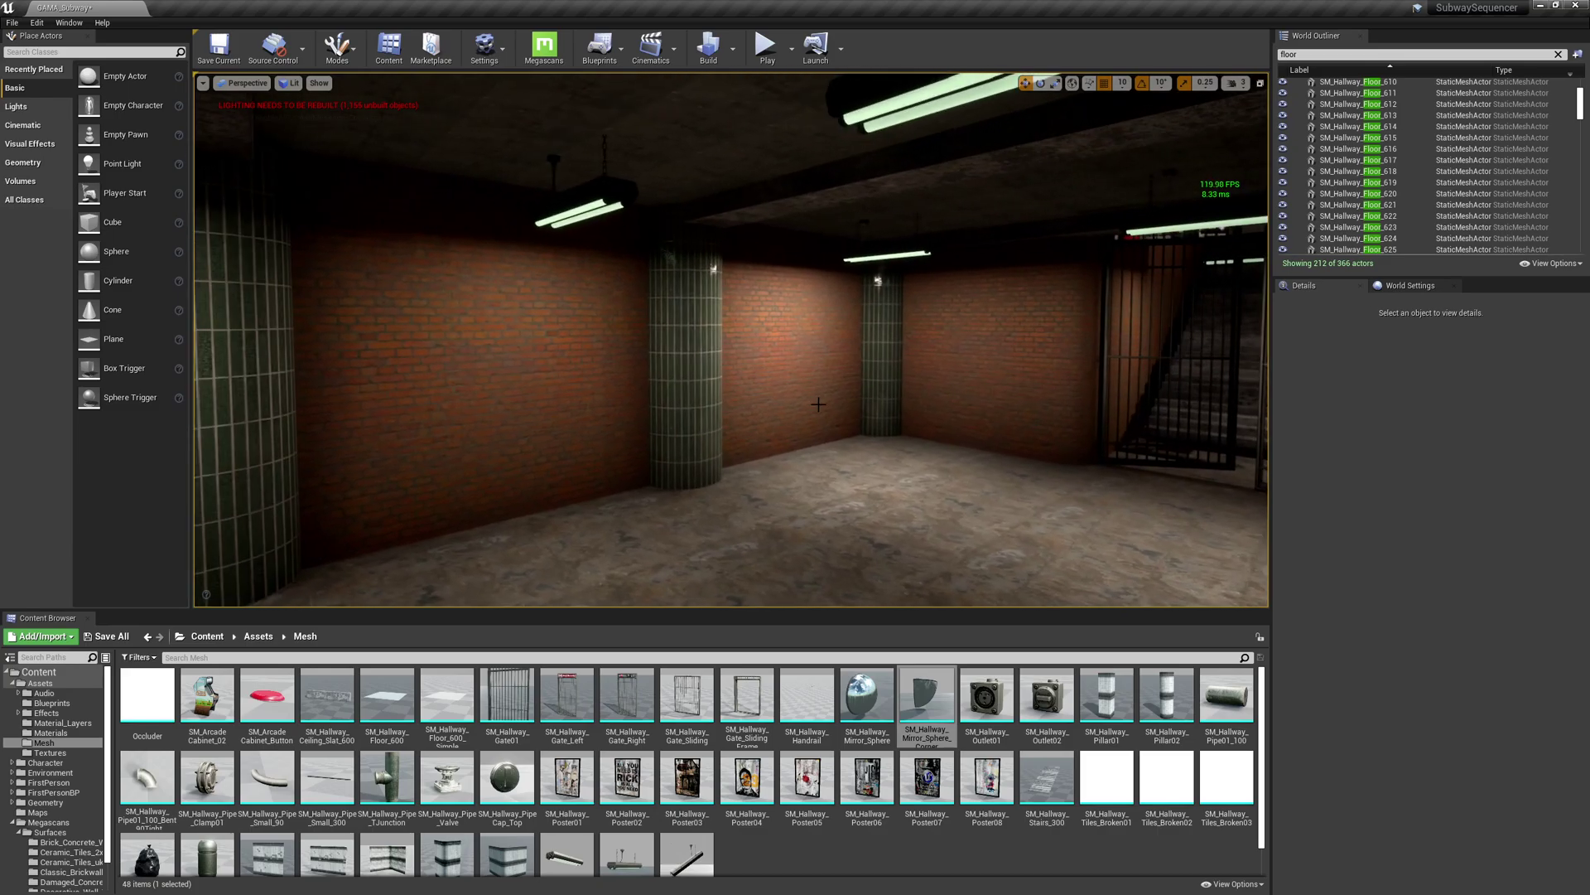
right_click_drag(564, 415, 601, 414)
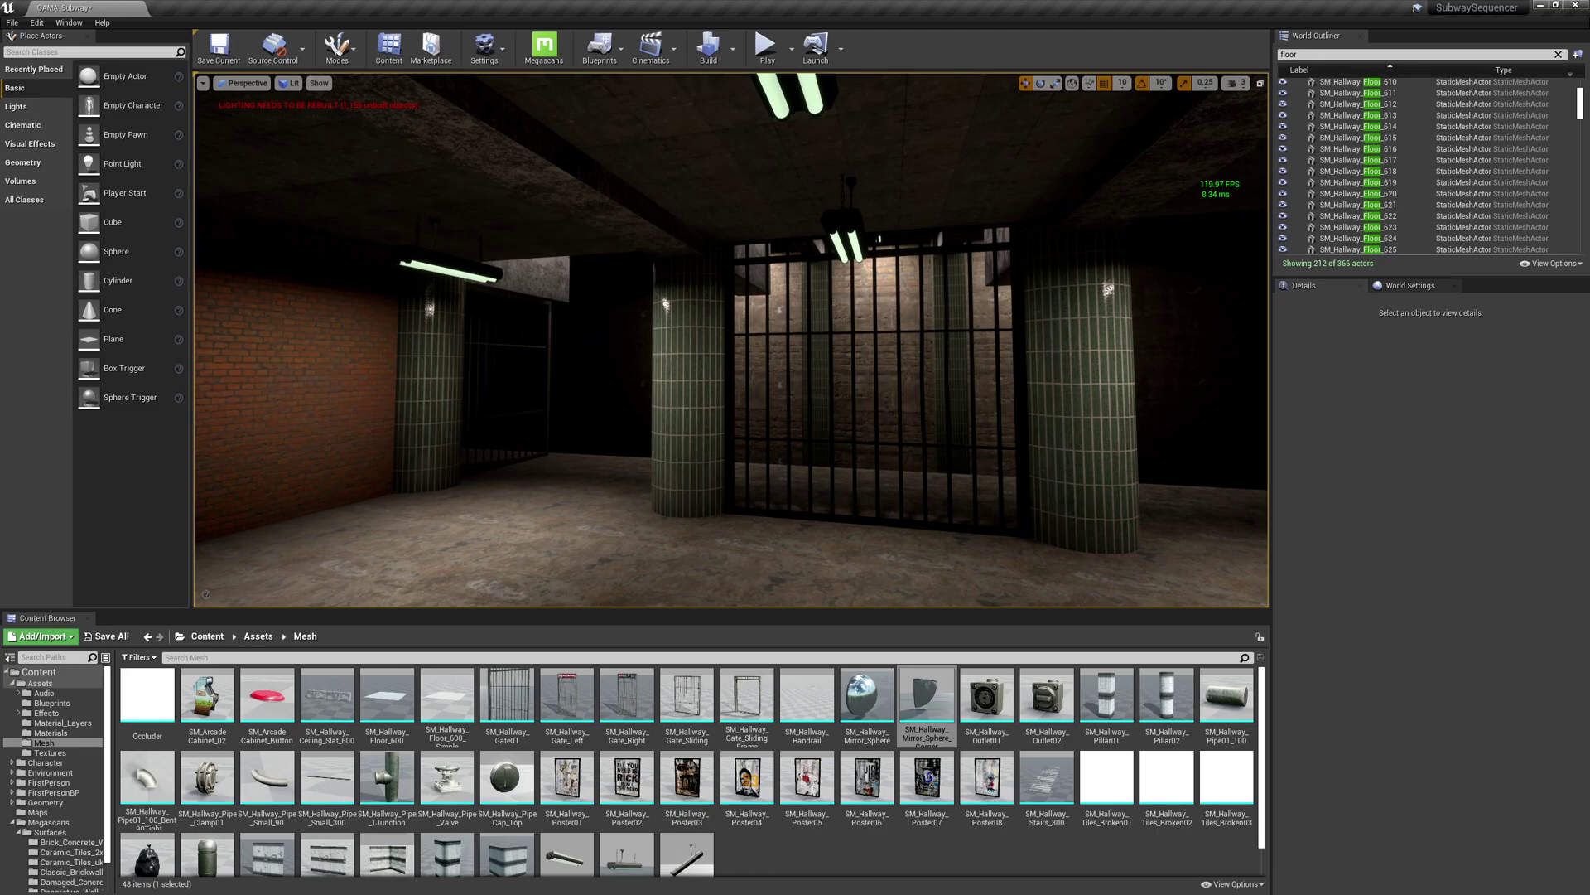
right_click_drag(600, 414, 688, 415)
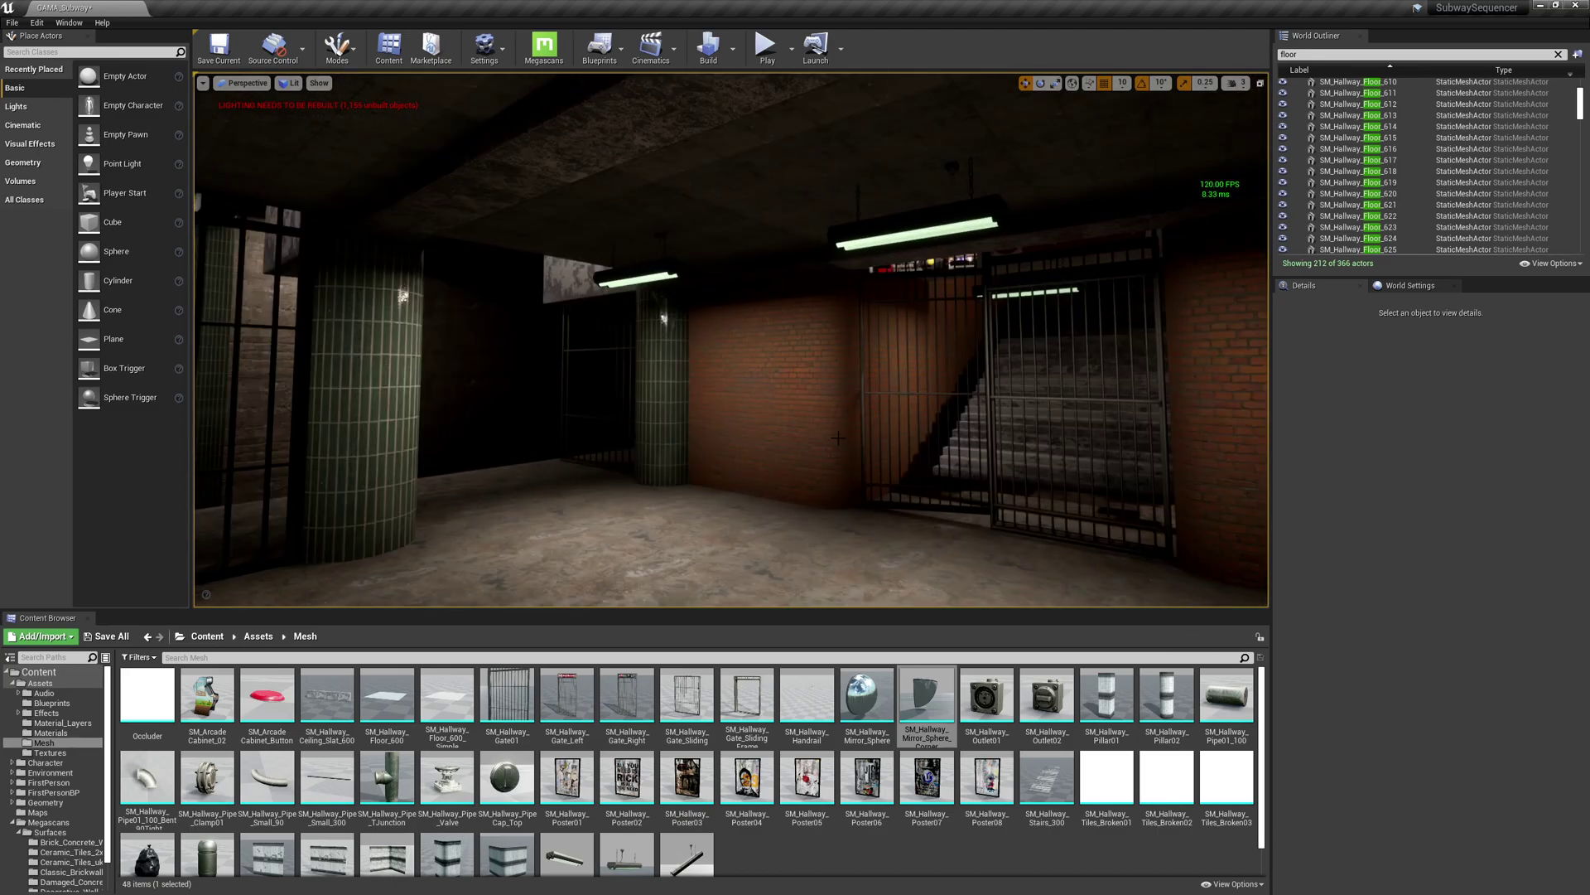
left_click_drag(867, 696, 557, 281)
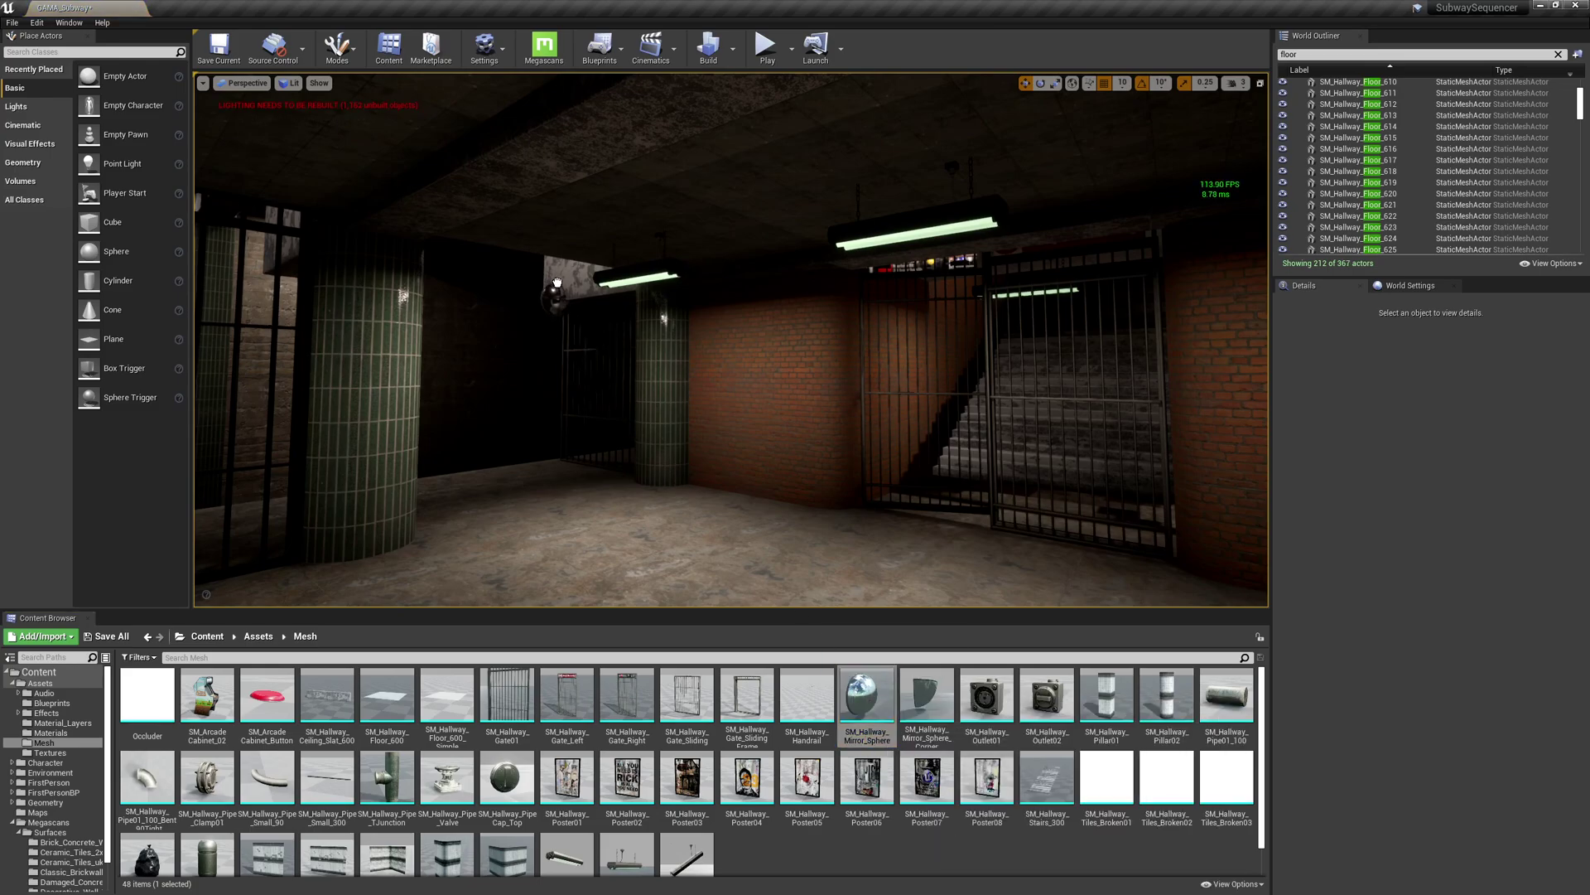
left_click(564, 261)
key("f")
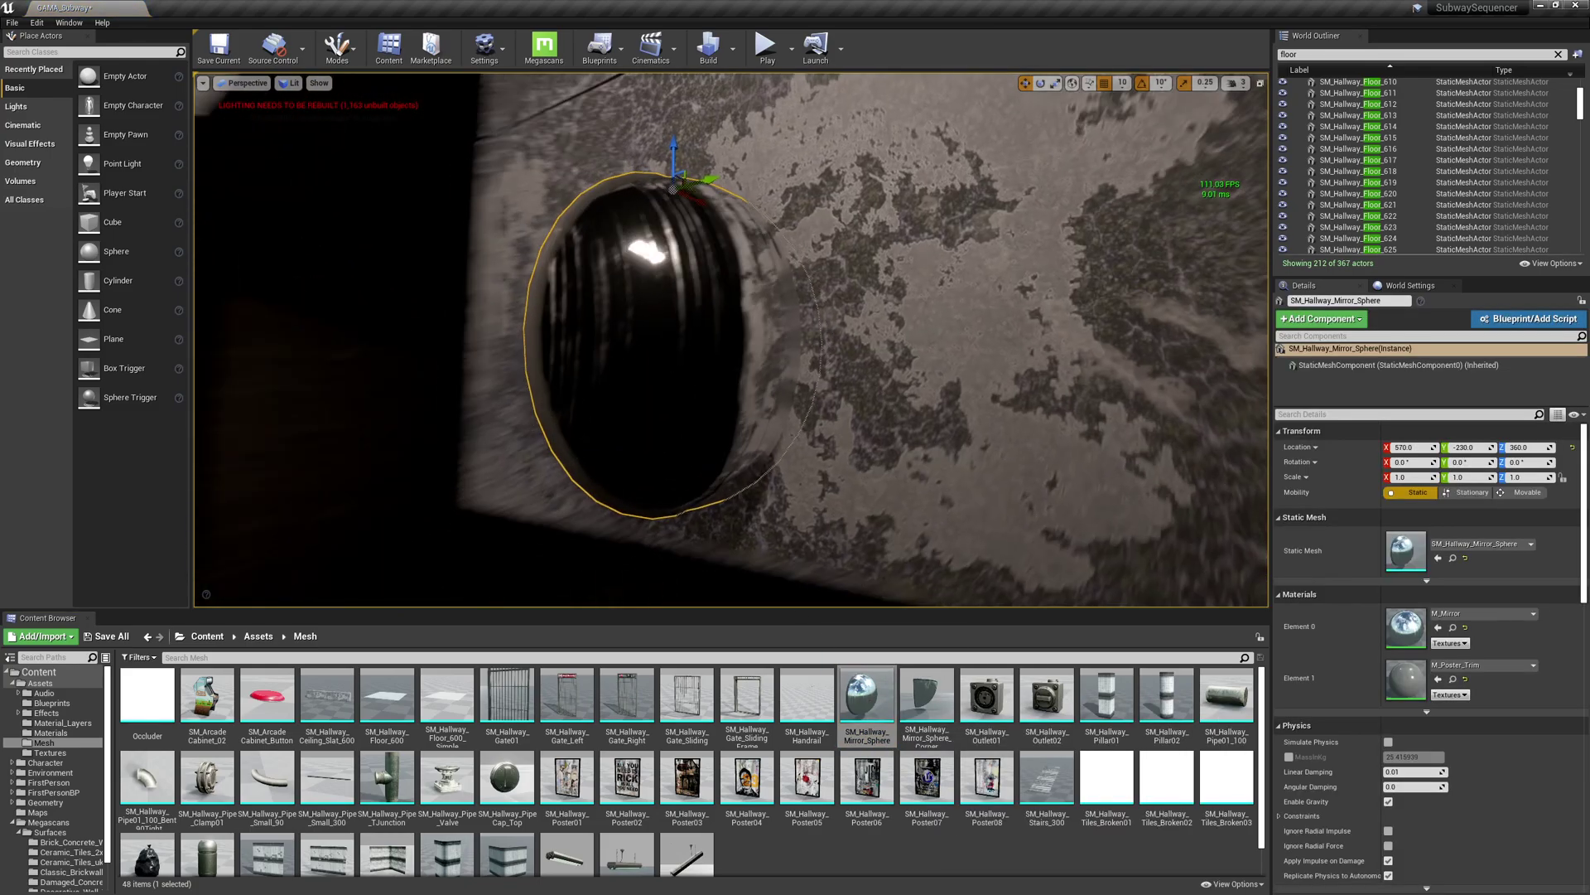
Rotate the mirror sphere on the concrete face to 90° about Z, shift it to Y -270, and clear the selection.
left_click_drag(675, 165, 762, 171)
key("s")
right_click_drag(763, 171, 796, 178)
right_click_drag(613, 307, 682, 314)
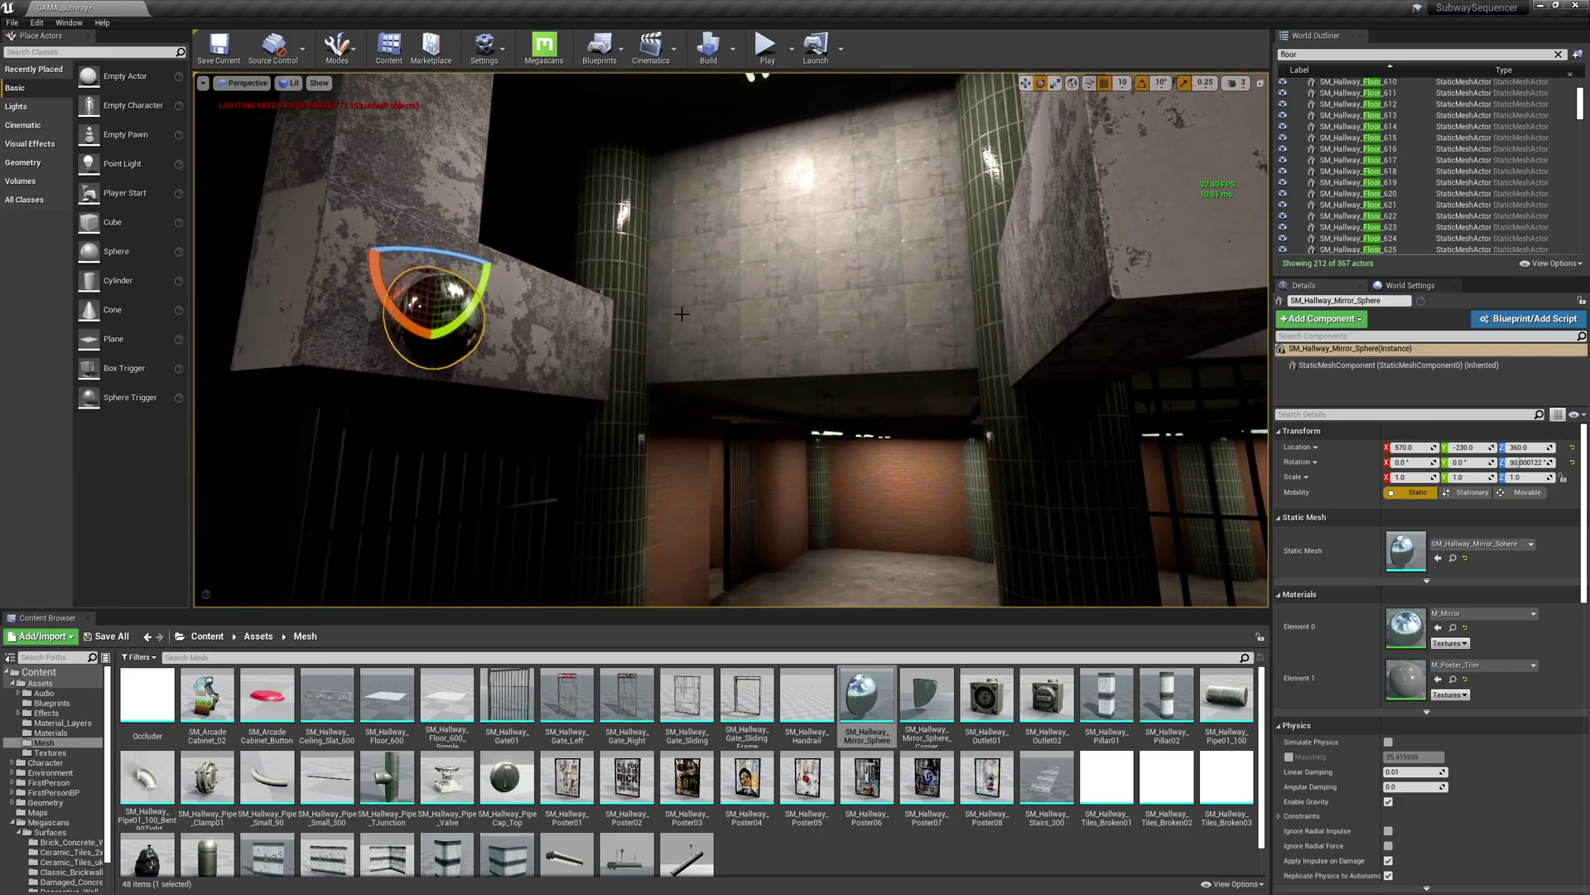
key("w")
left_click_drag(456, 285, 428, 277)
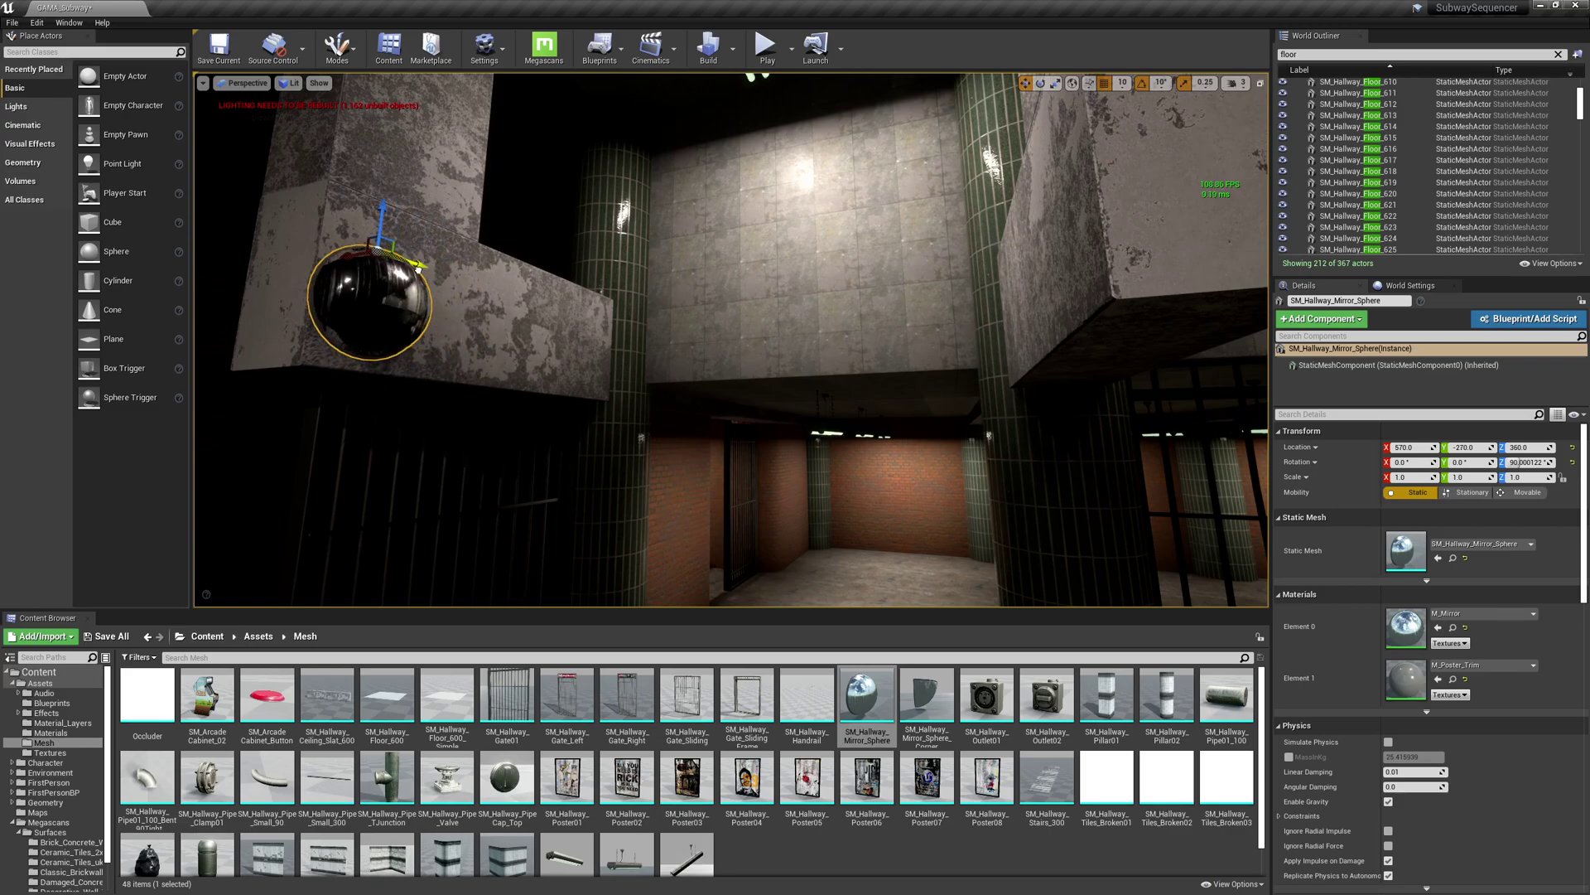
right_click_drag(429, 269, 323, 274)
key("Escape")
Place a second SM_Hallway_Mirror_Sphere mesh on the matching concrete face above the gate on the opposite side of the hallway.
right_click_drag(729, 331, 729, 332)
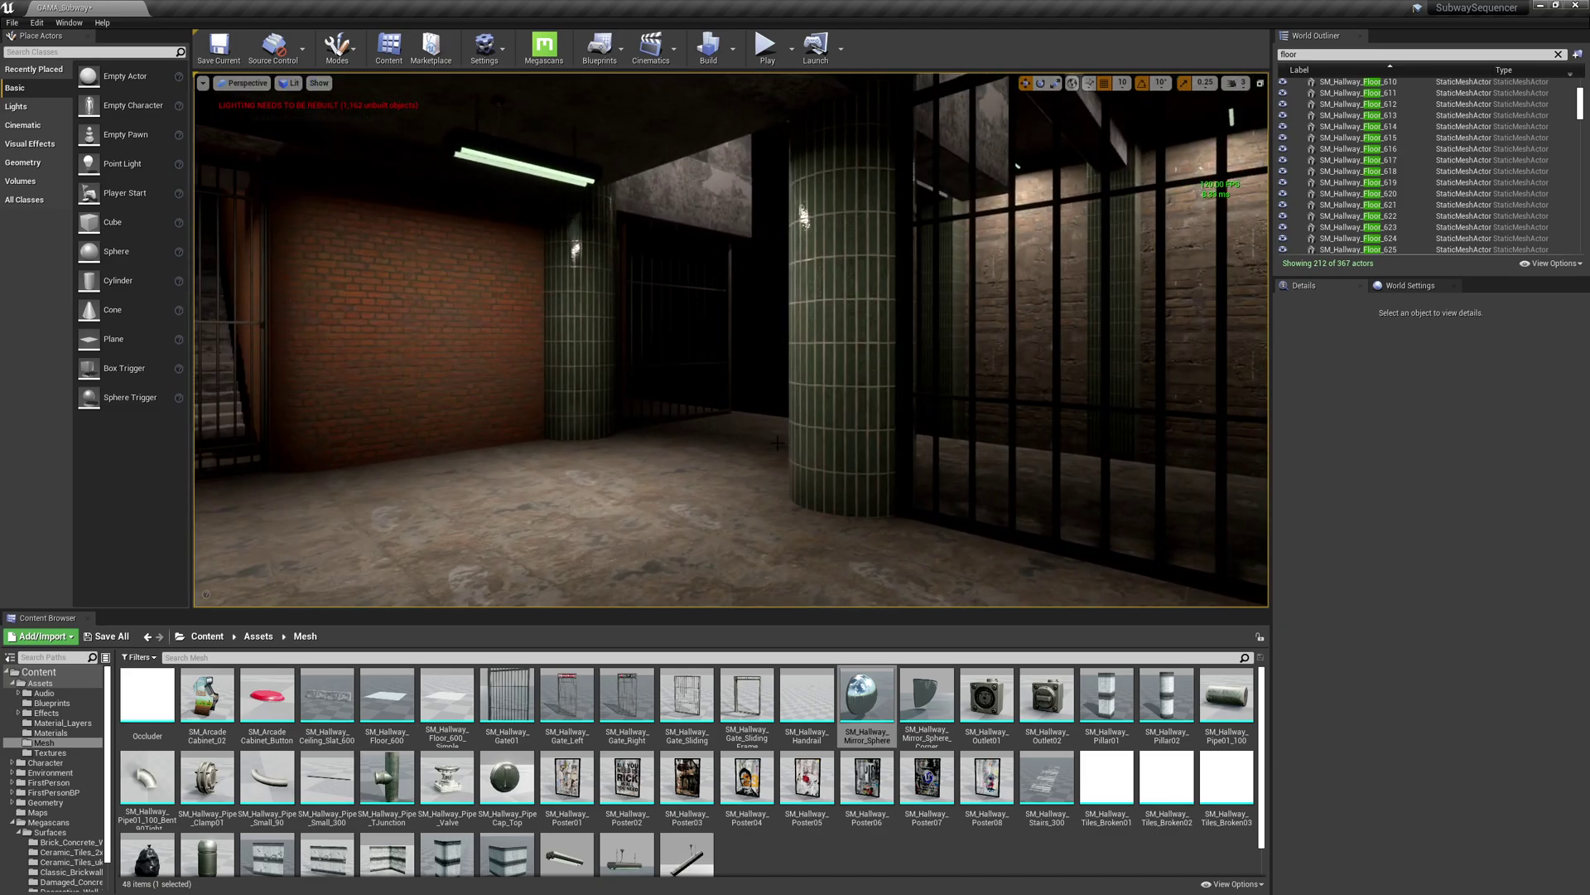
left_click_drag(866, 696, 748, 220)
left_click(738, 199)
key("f")
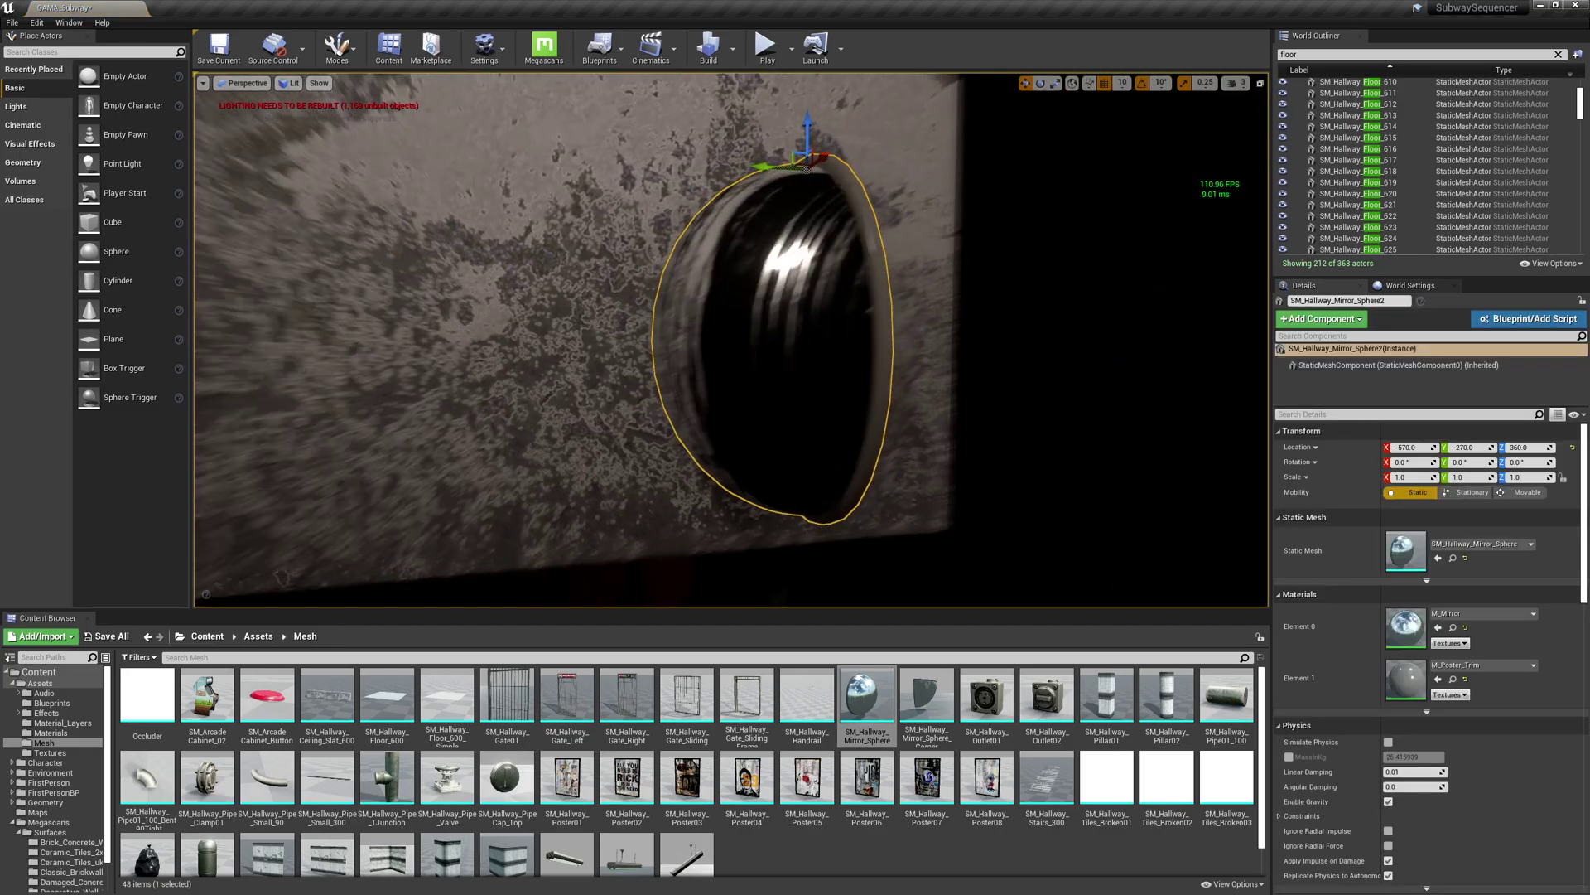
Rotate the second mirror sphere to -90° about Z, shift it to Y -260, and clear the selection.
left_click_drag(817, 149, 928, 154)
key("w")
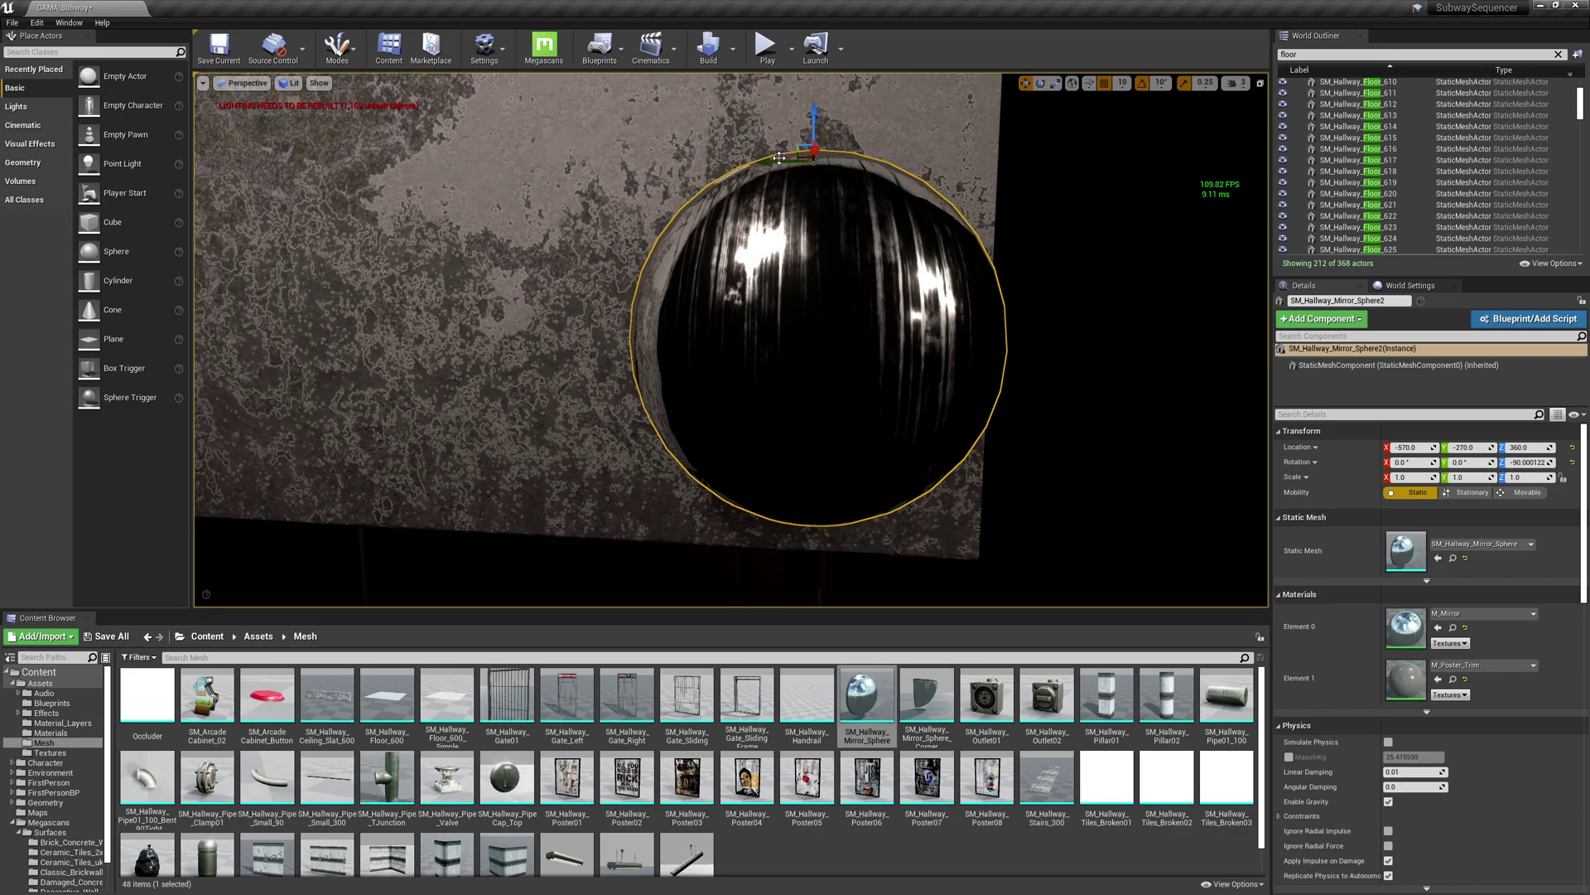
left_click_drag(761, 160, 731, 159)
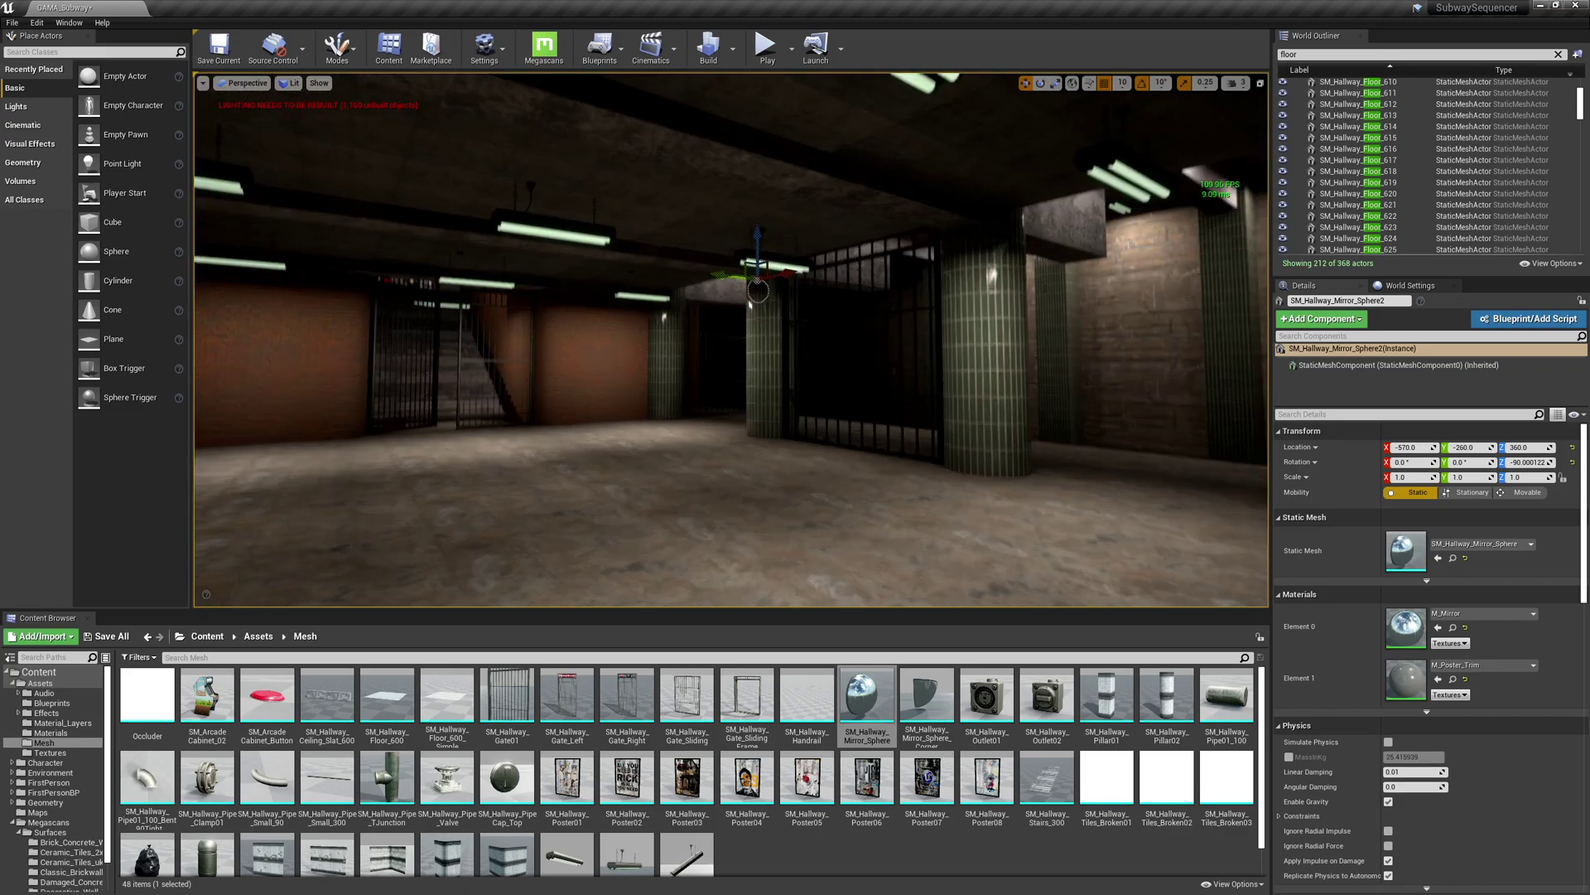
key("Escape")
Place the SM_Hallway_Trashcan01 mesh on the floor beside the stairwell gate and nudge it close to the brick wall.
mouse_move(731, 339)
right_mouse_down()
mouse_move(878, 339)
mouse_move(712, 341)
right_mouse_up()
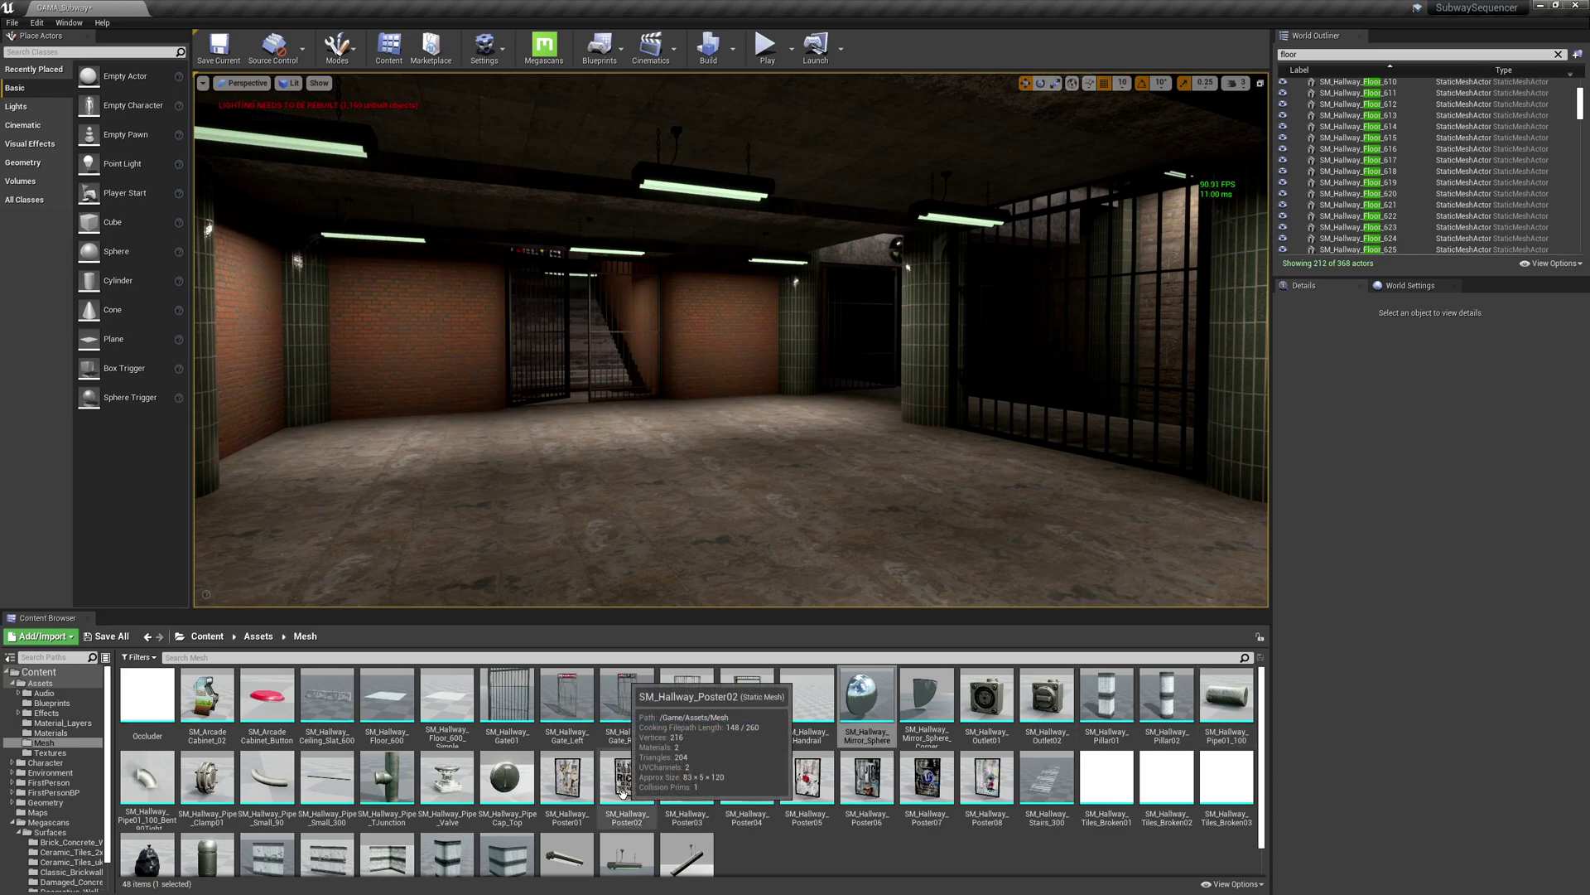
scroll(523, 743, "down", 1)
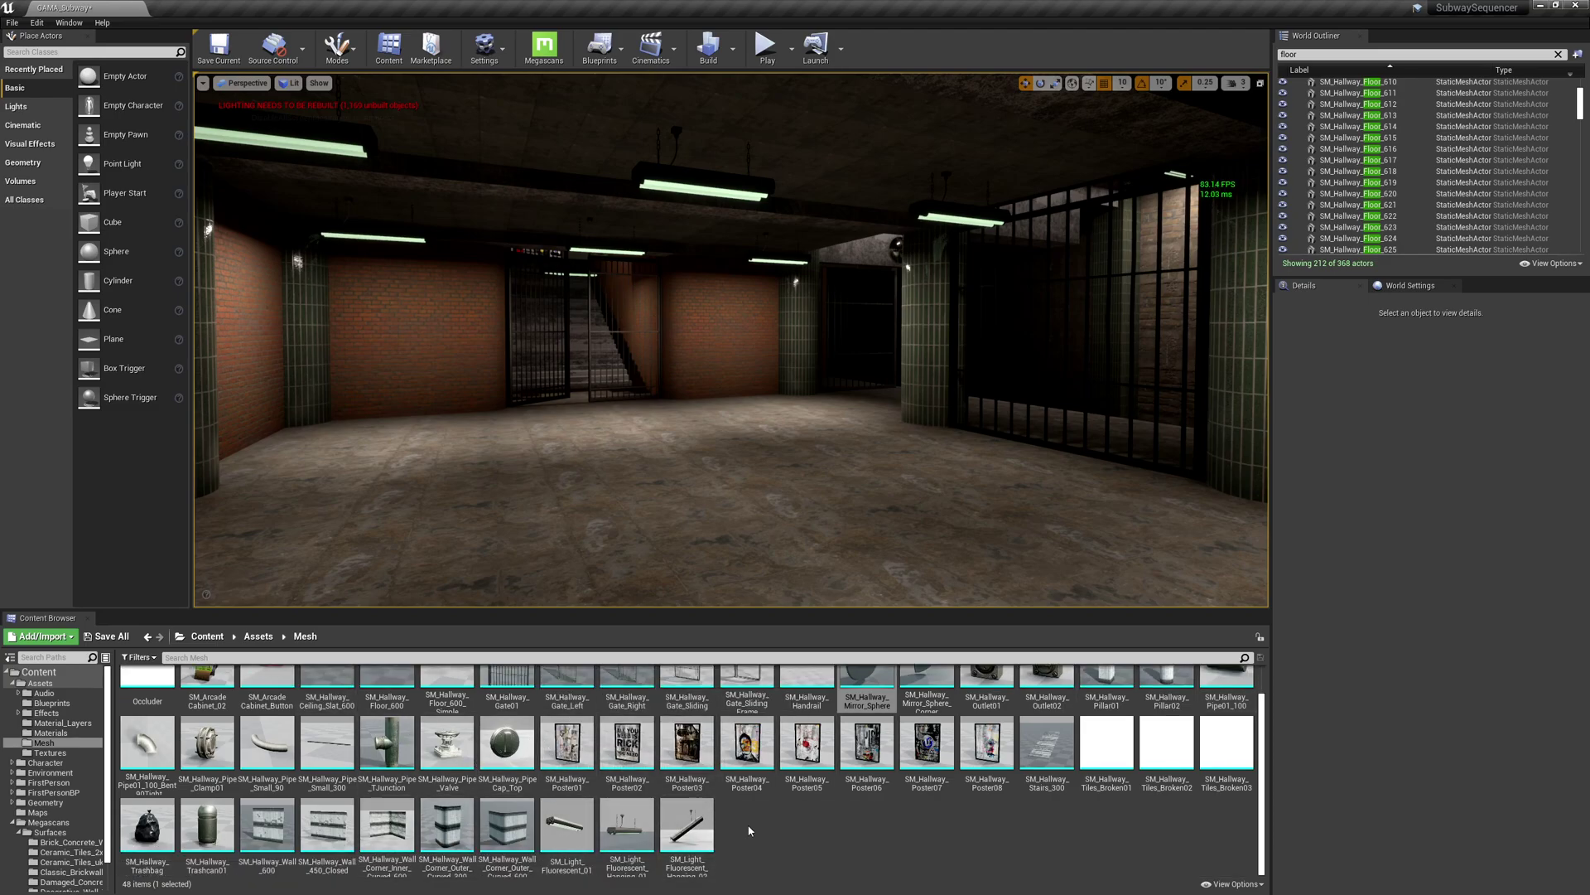
left_click_drag(207, 827, 422, 463)
key("f")
right_click_drag(491, 413, 538, 430)
key("s")
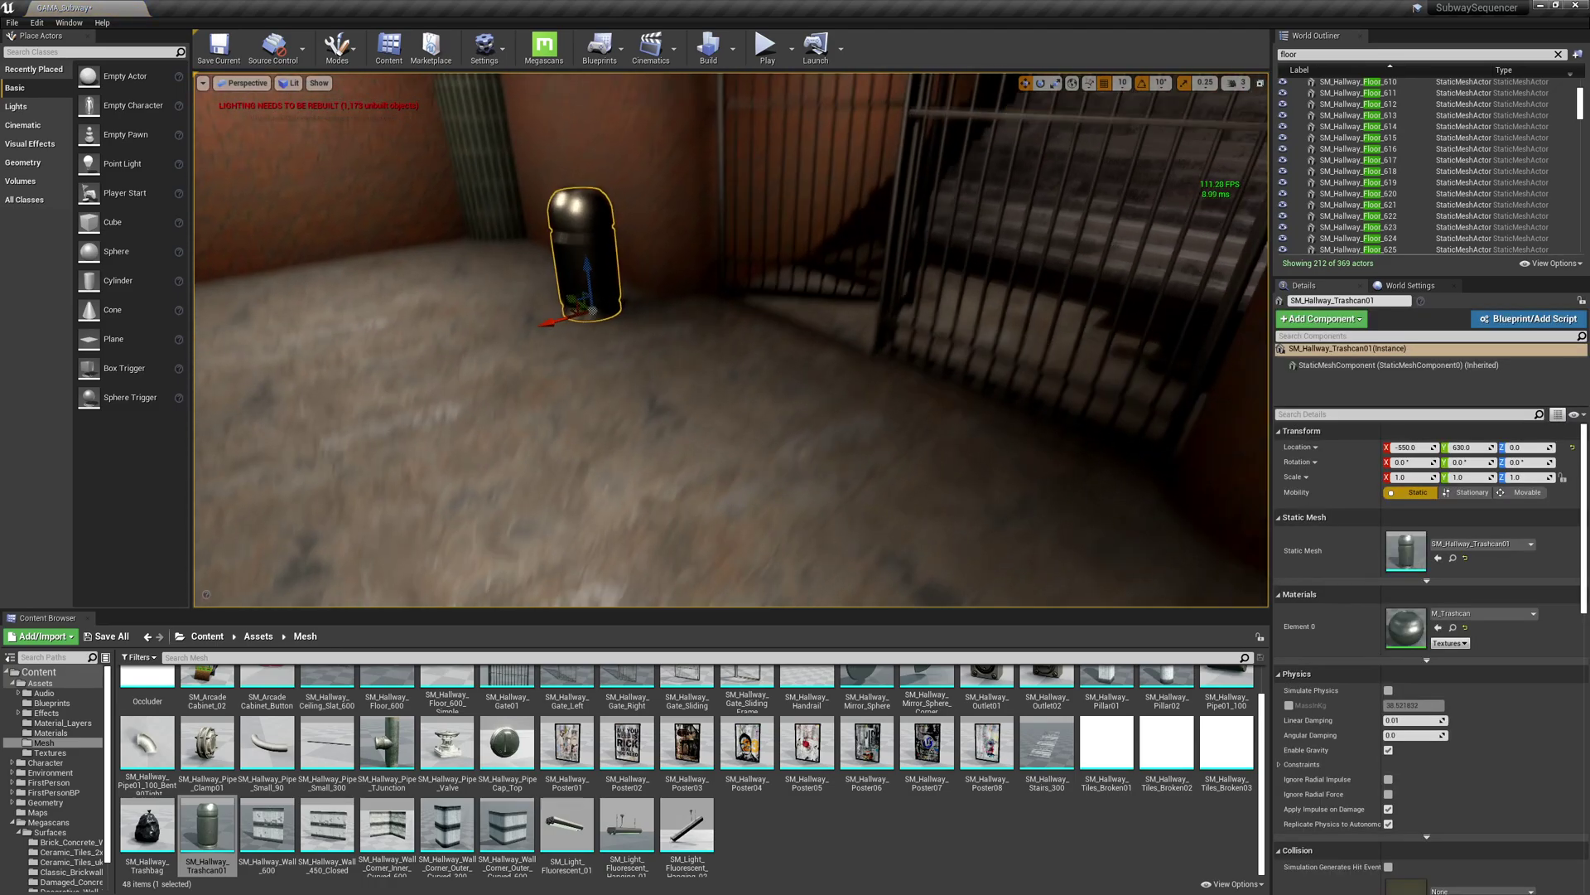
right_click_drag(713, 304, 707, 267)
mouse_move(590, 411)
left_mouse_down()
mouse_move(637, 403)
mouse_move(595, 393)
left_mouse_up()
Duplicate the trash can into the stairwell entrance behind the gate panel, at X -720, Y 330.
right_click_drag(595, 394, 716, 336)
key("s")
key("a")
right_click_drag(637, 529, 660, 560)
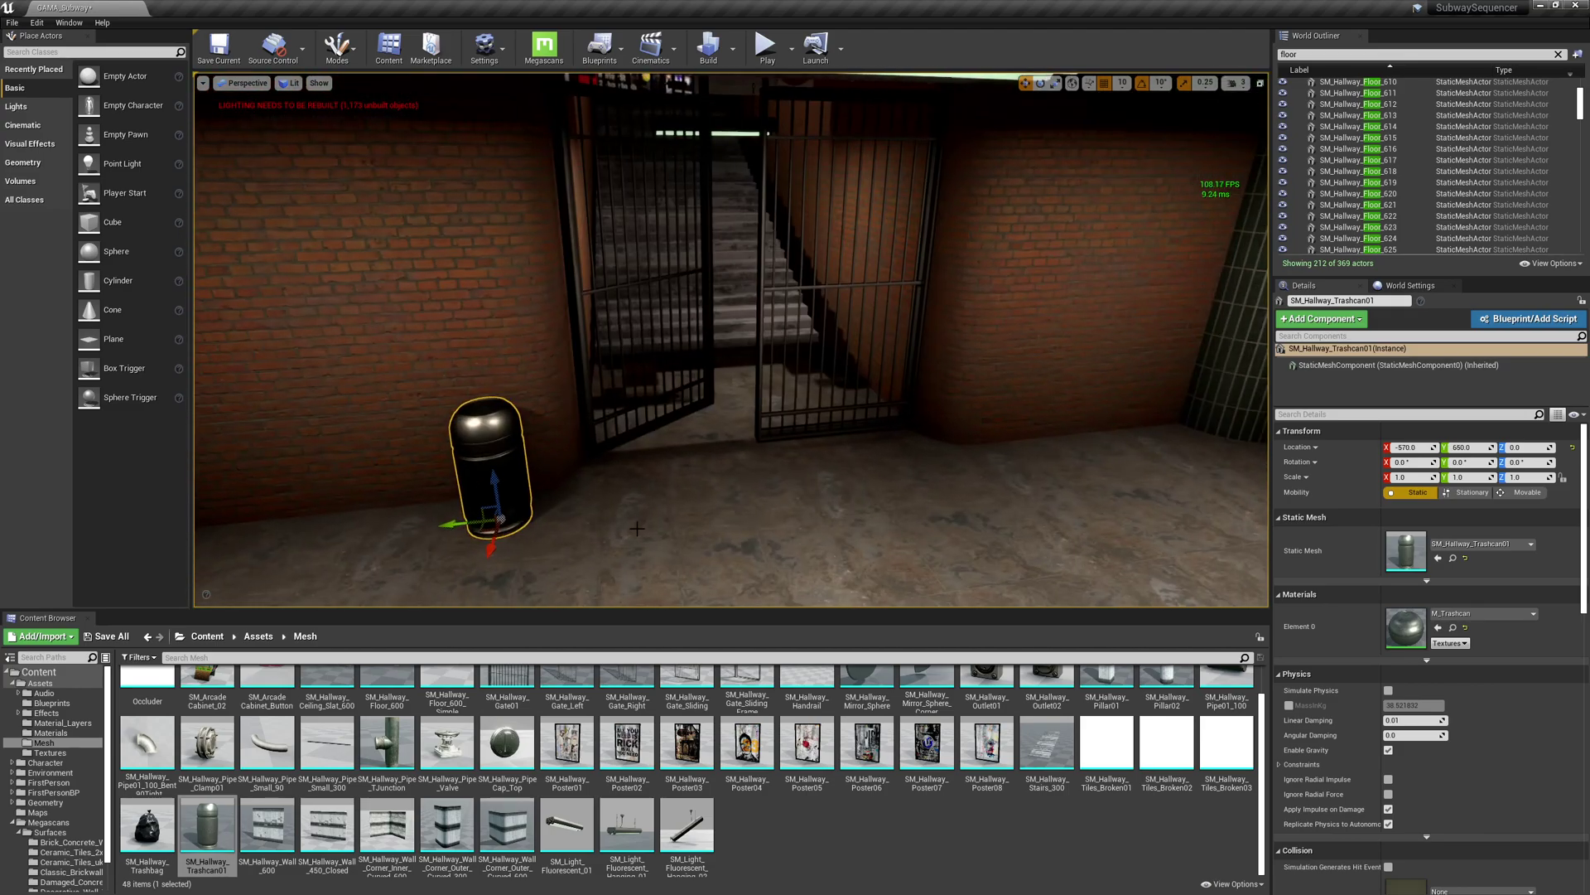
left_click_drag(479, 529, 833, 392, "alt")
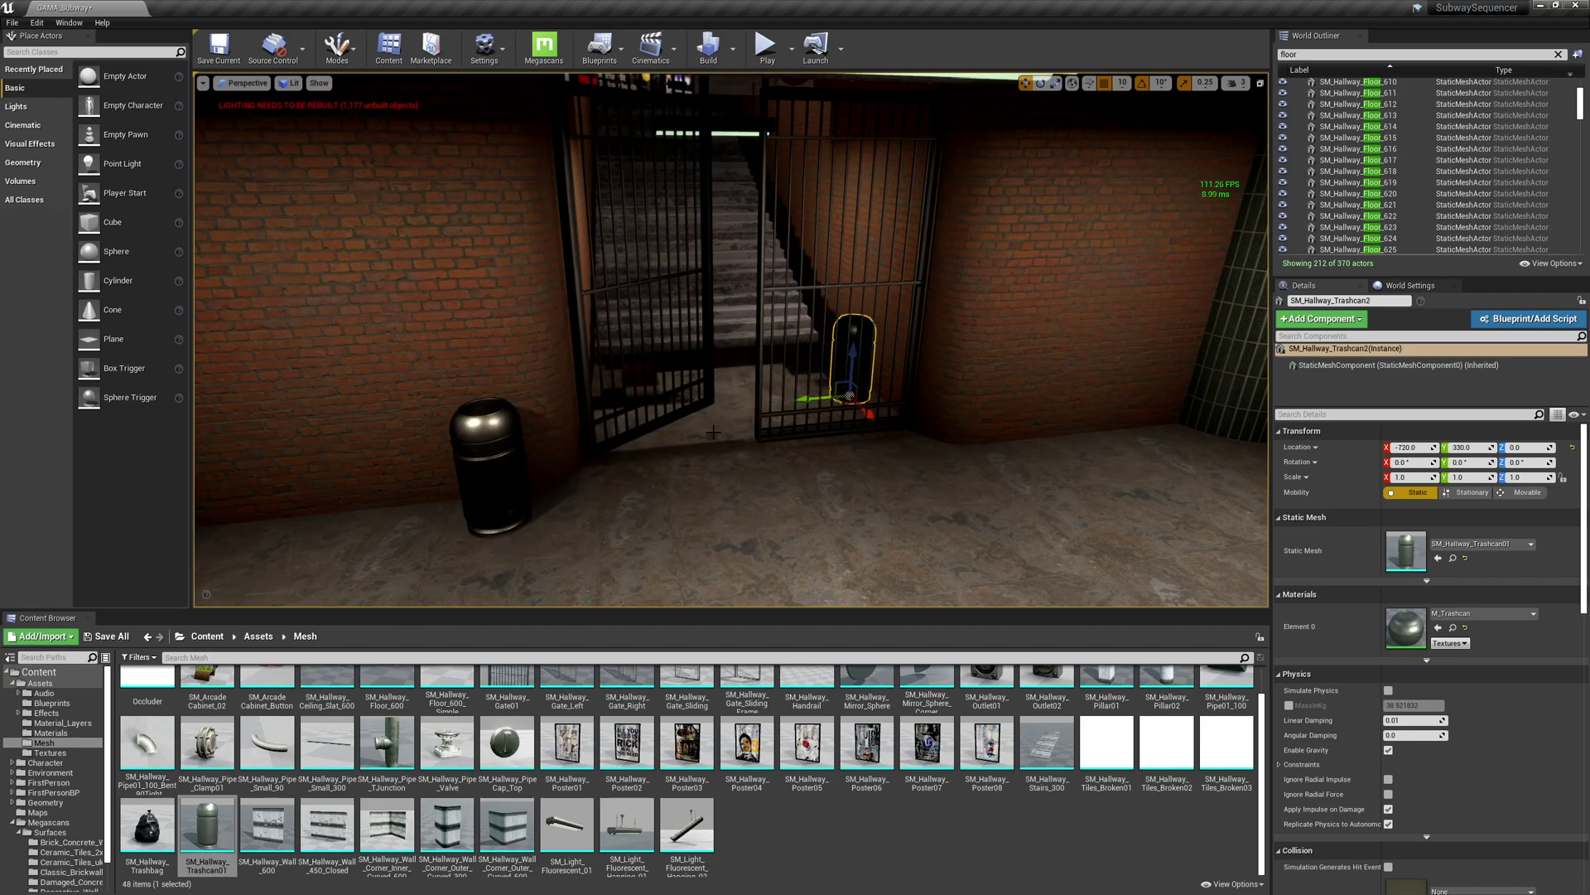
Duplicate the trash can beside the stairwell gate to the front of the central barred gate, next to its tiled pillar.
right_click_drag(713, 432, 522, 474)
key("s")
left_click(454, 465)
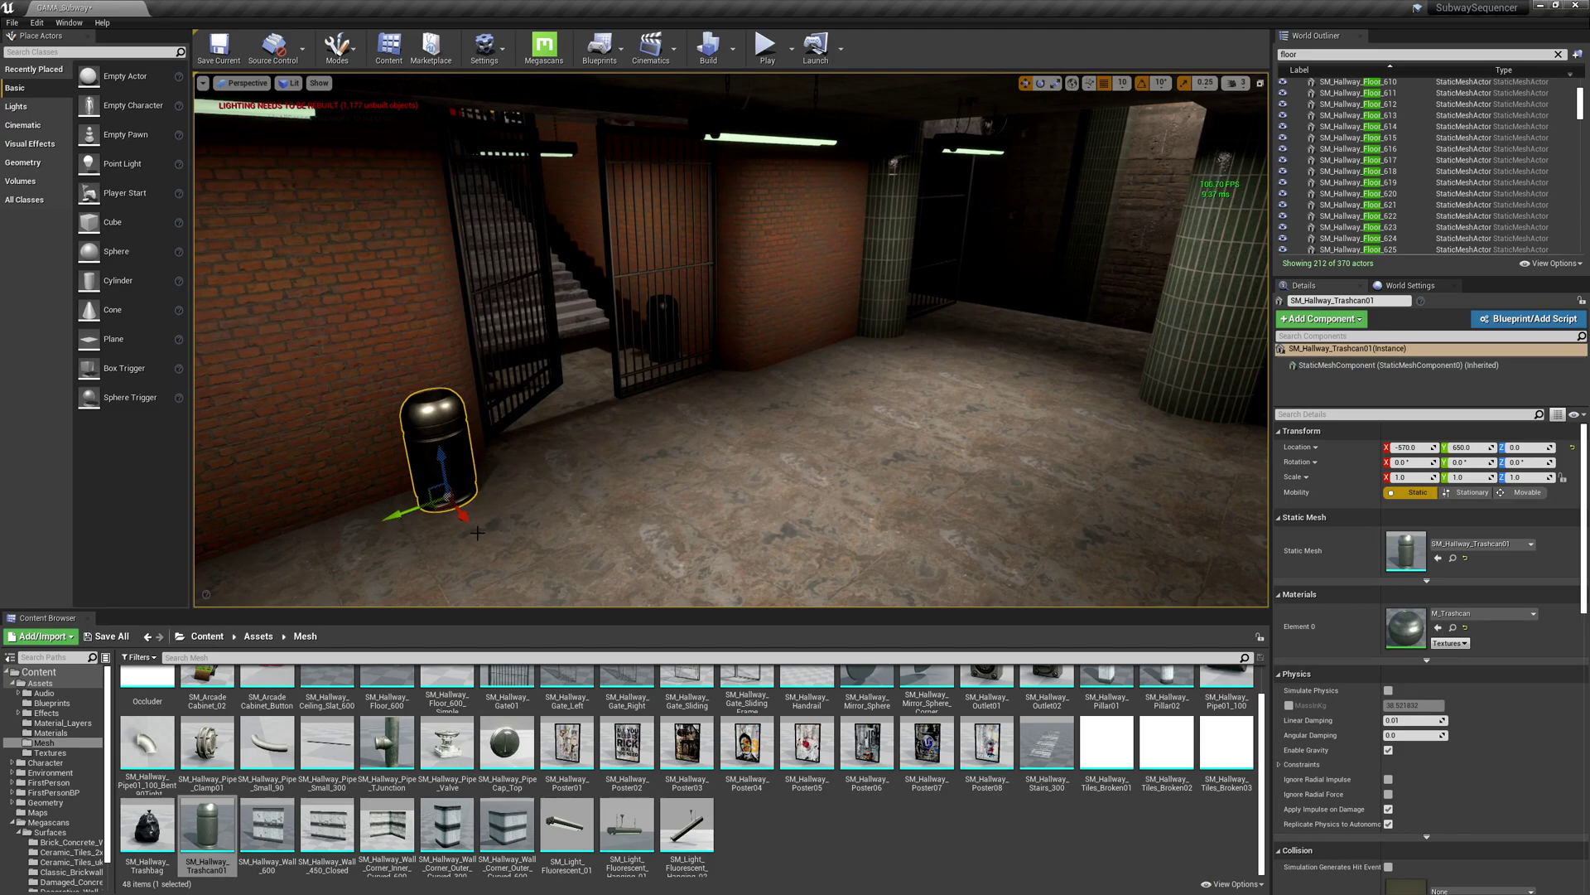
left_click_drag(438, 512, 1266, 452, "alt")
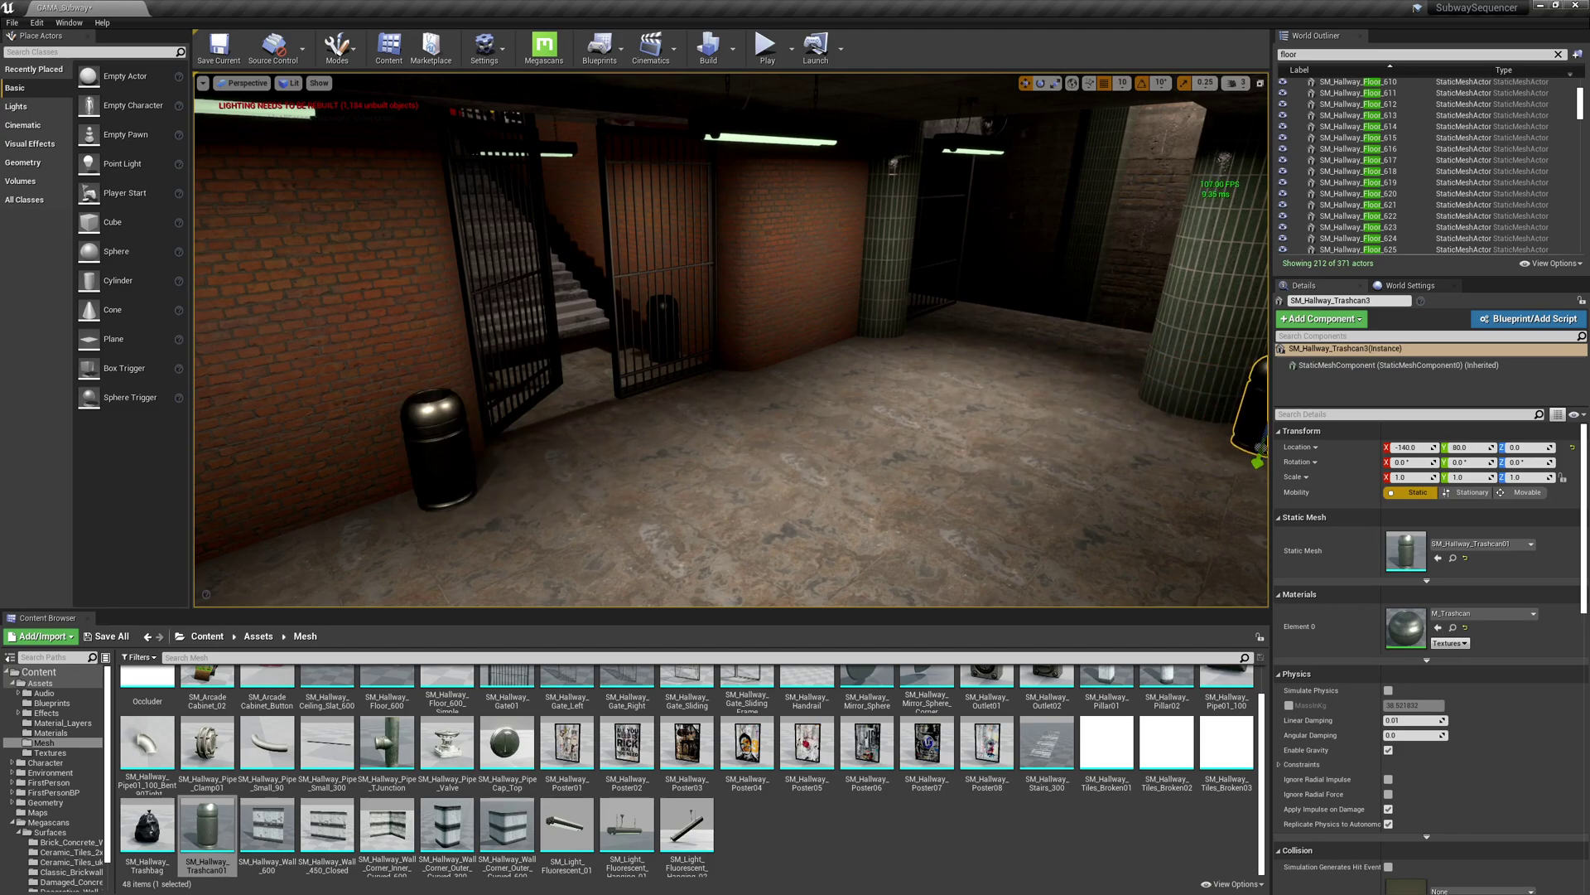
right_click_drag(758, 484, 936, 481)
left_click_drag(651, 424, 661, 420)
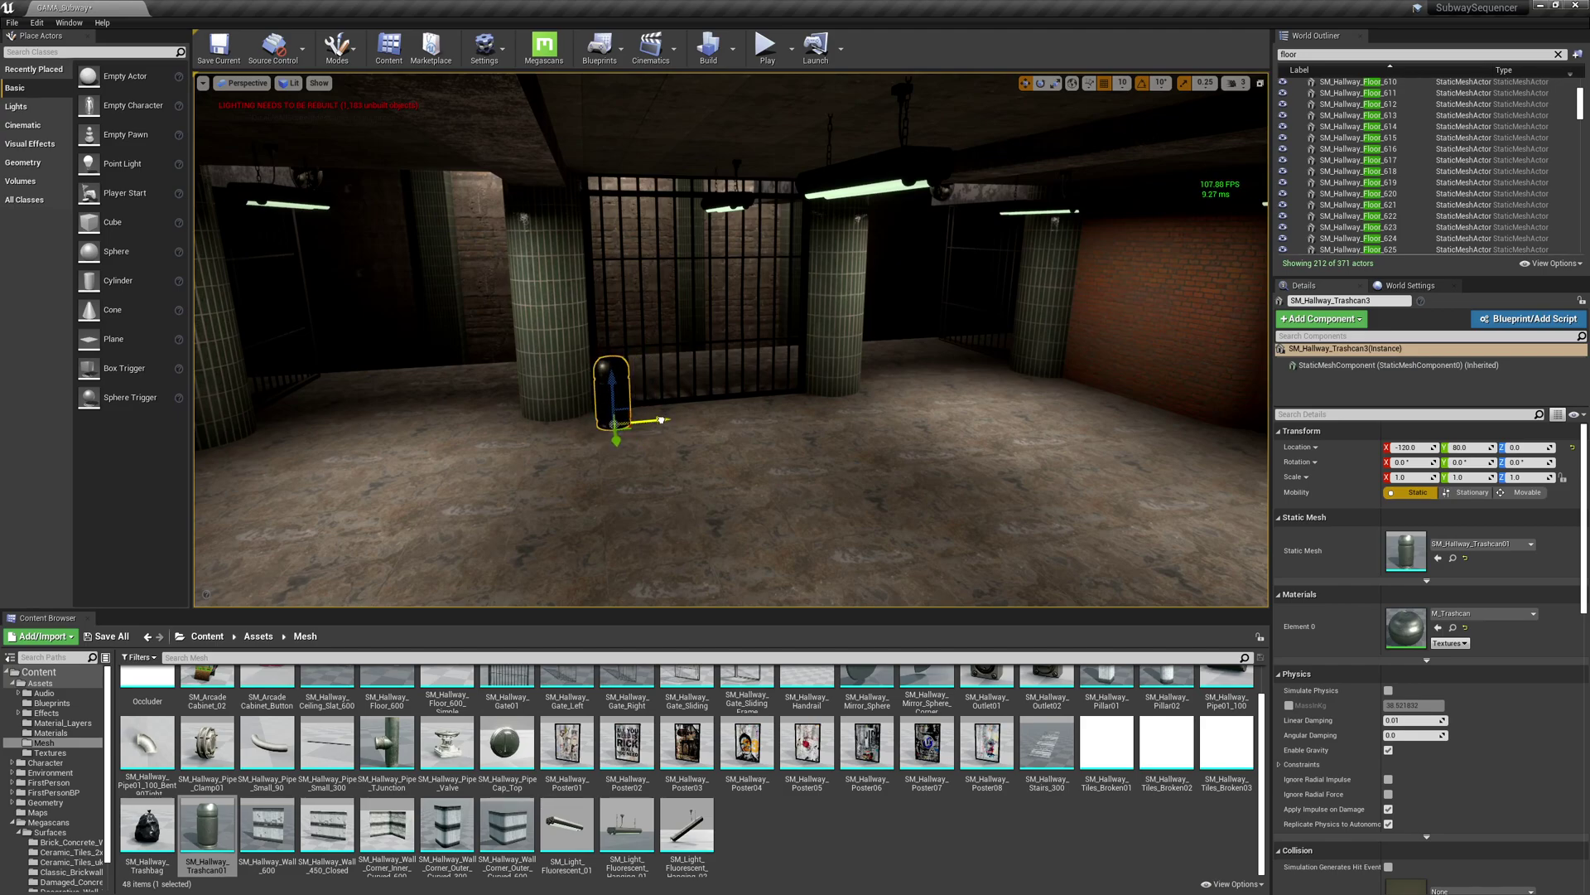
Duplicate the central gate's trash can to the tiled pillar at the near end of the hallway and adjust the copy's position.
right_click_drag(658, 421, 613, 414)
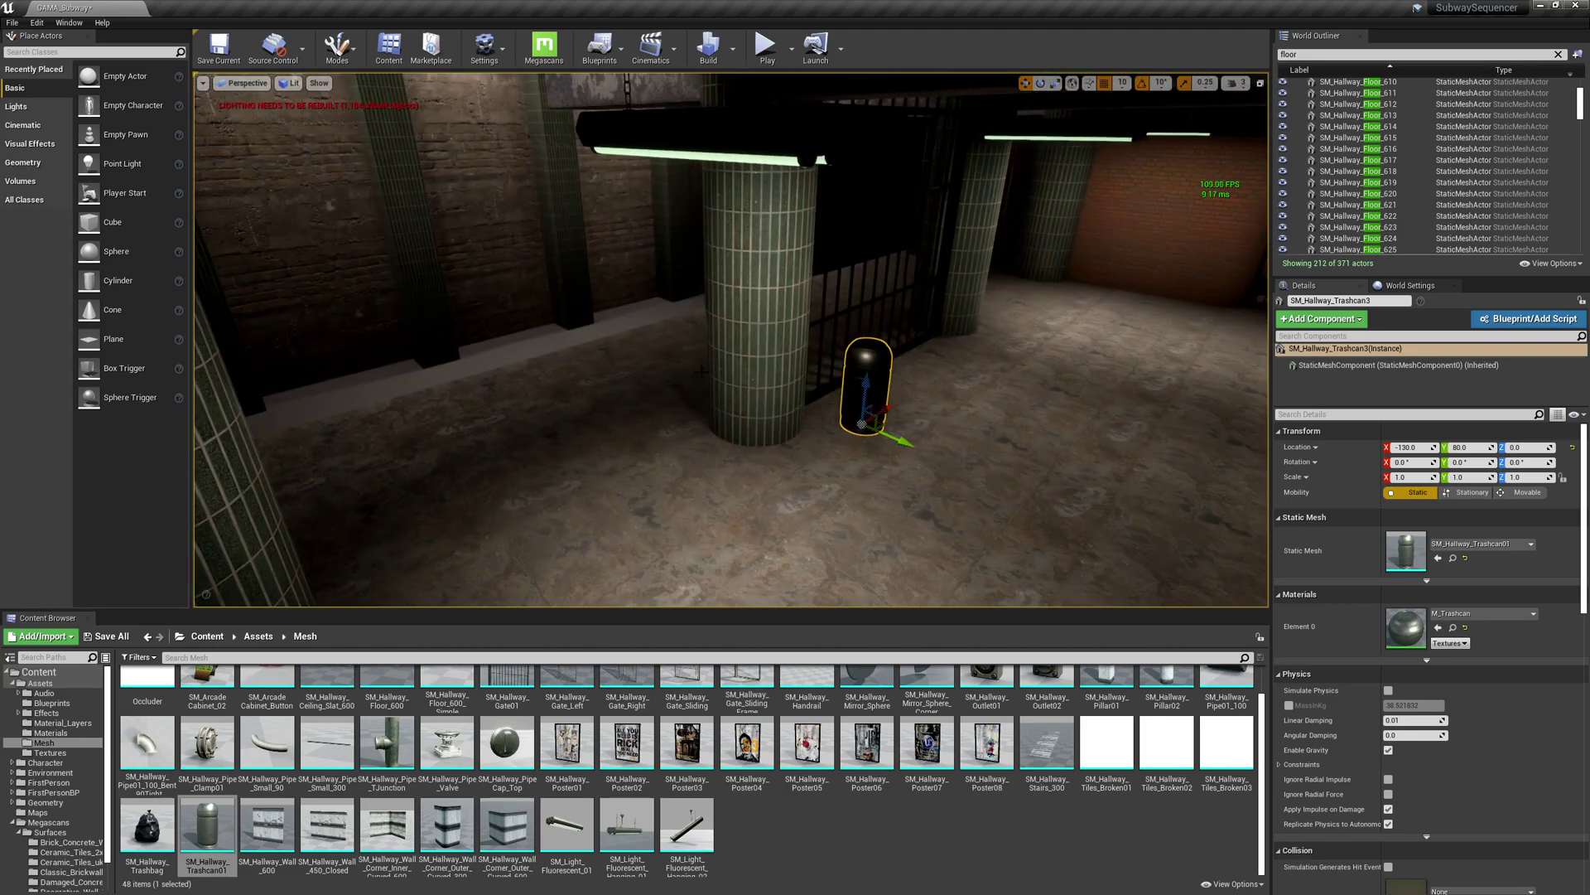
left_click_drag(881, 422, 309, 469, "alt")
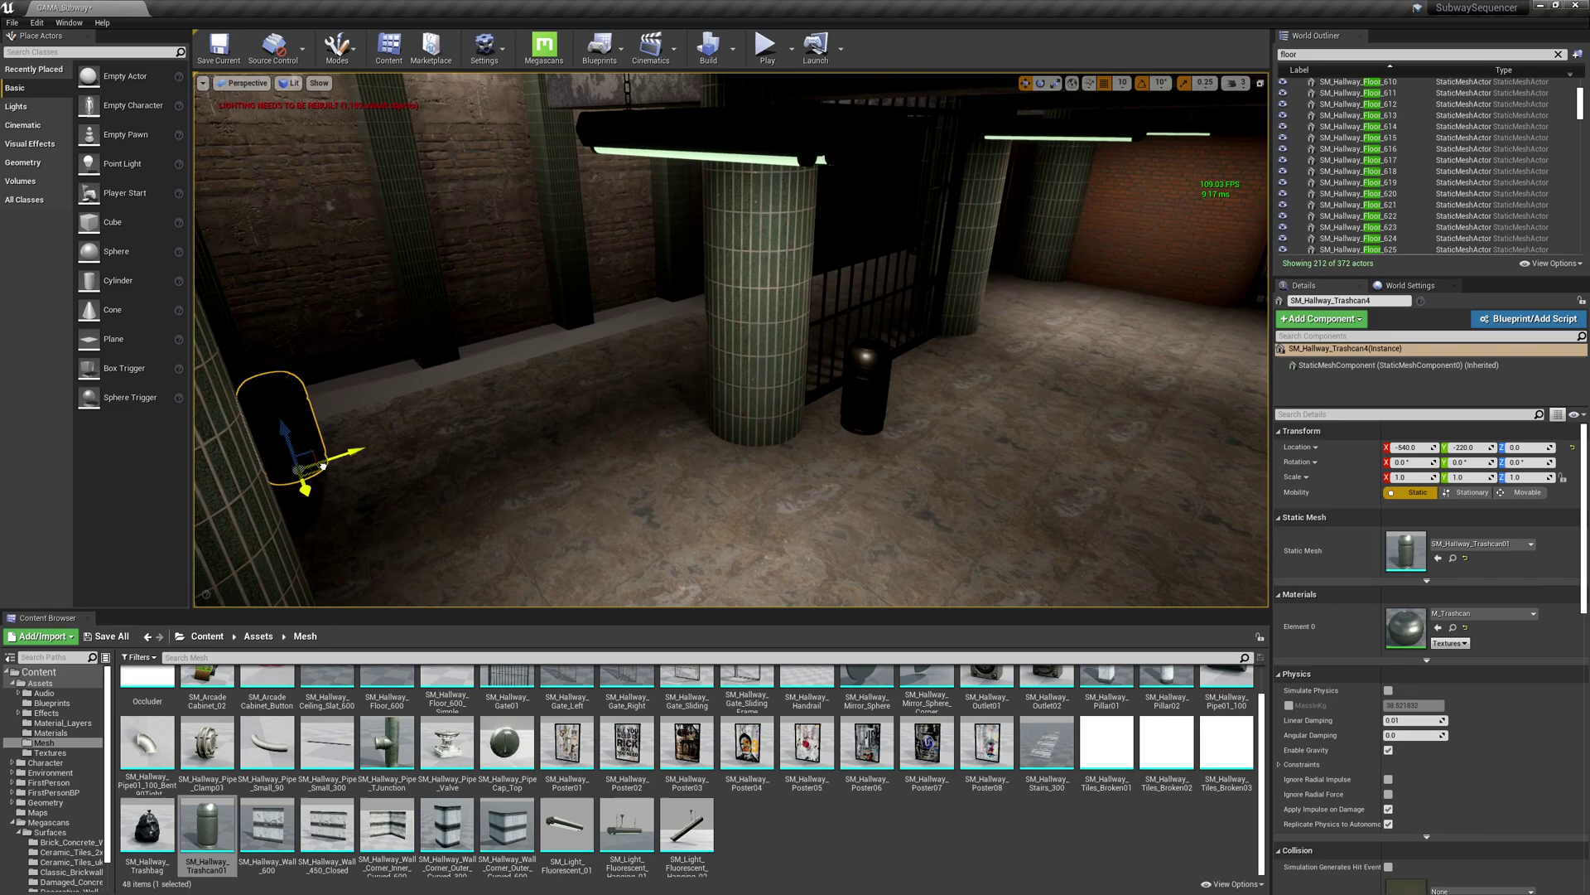
key("f")
right_click_drag(728, 373, 596, 406)
left_click_drag(800, 471, 899, 497)
key("g")
Duplicate the trash can to the brick wall beside the opposite stairwell's gate, at X 540, Y 600.
right_click_drag(899, 500, 745, 439)
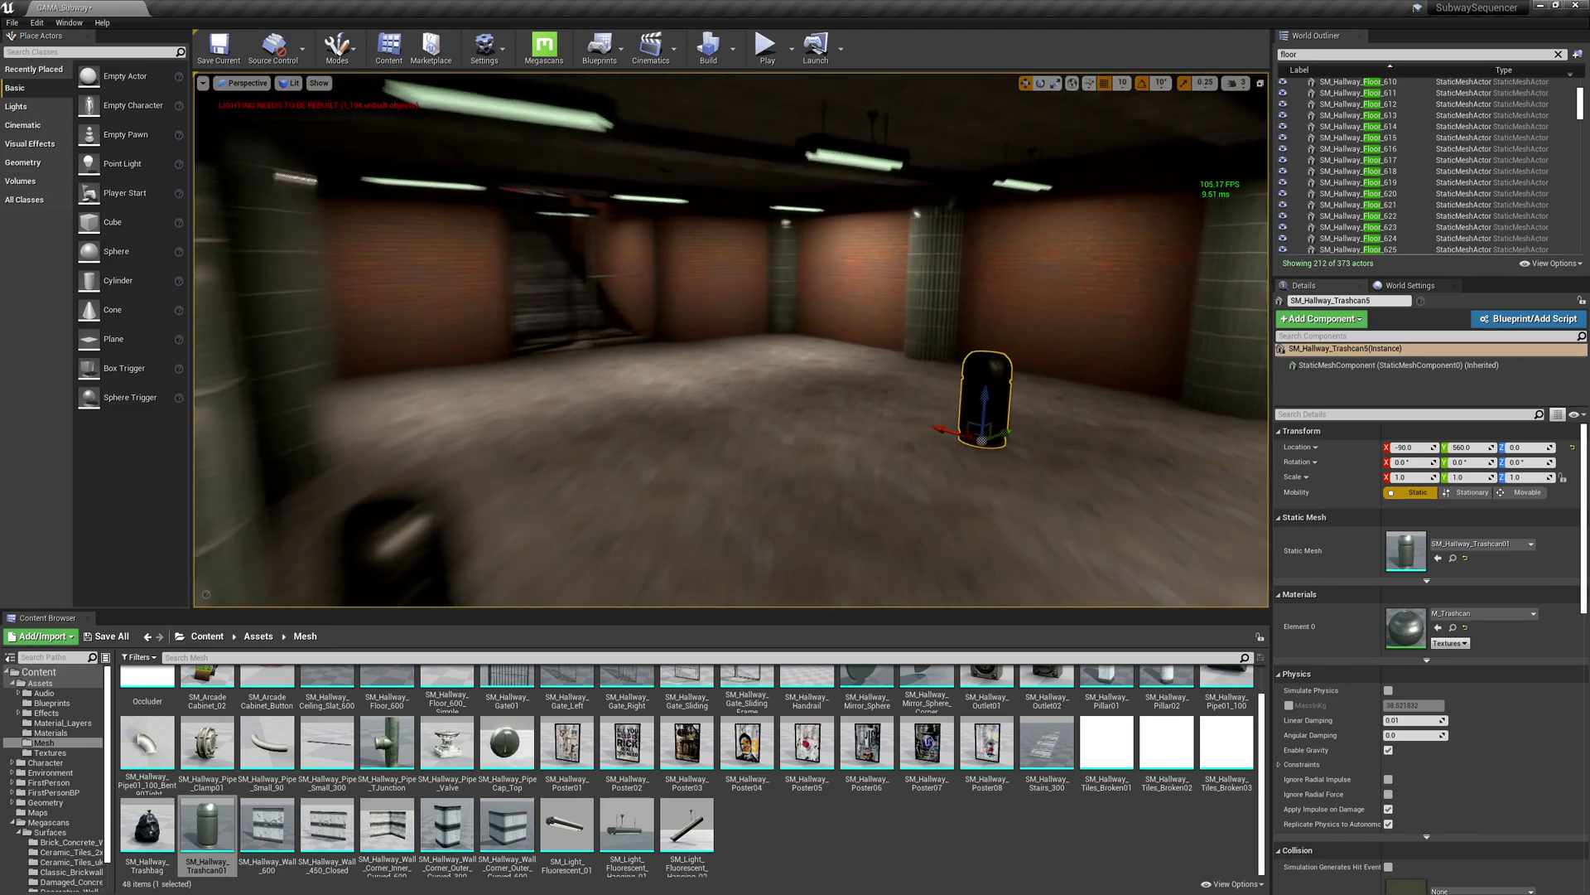
right_click_drag(742, 497, 762, 497)
left_click_drag(1019, 553, 532, 299)
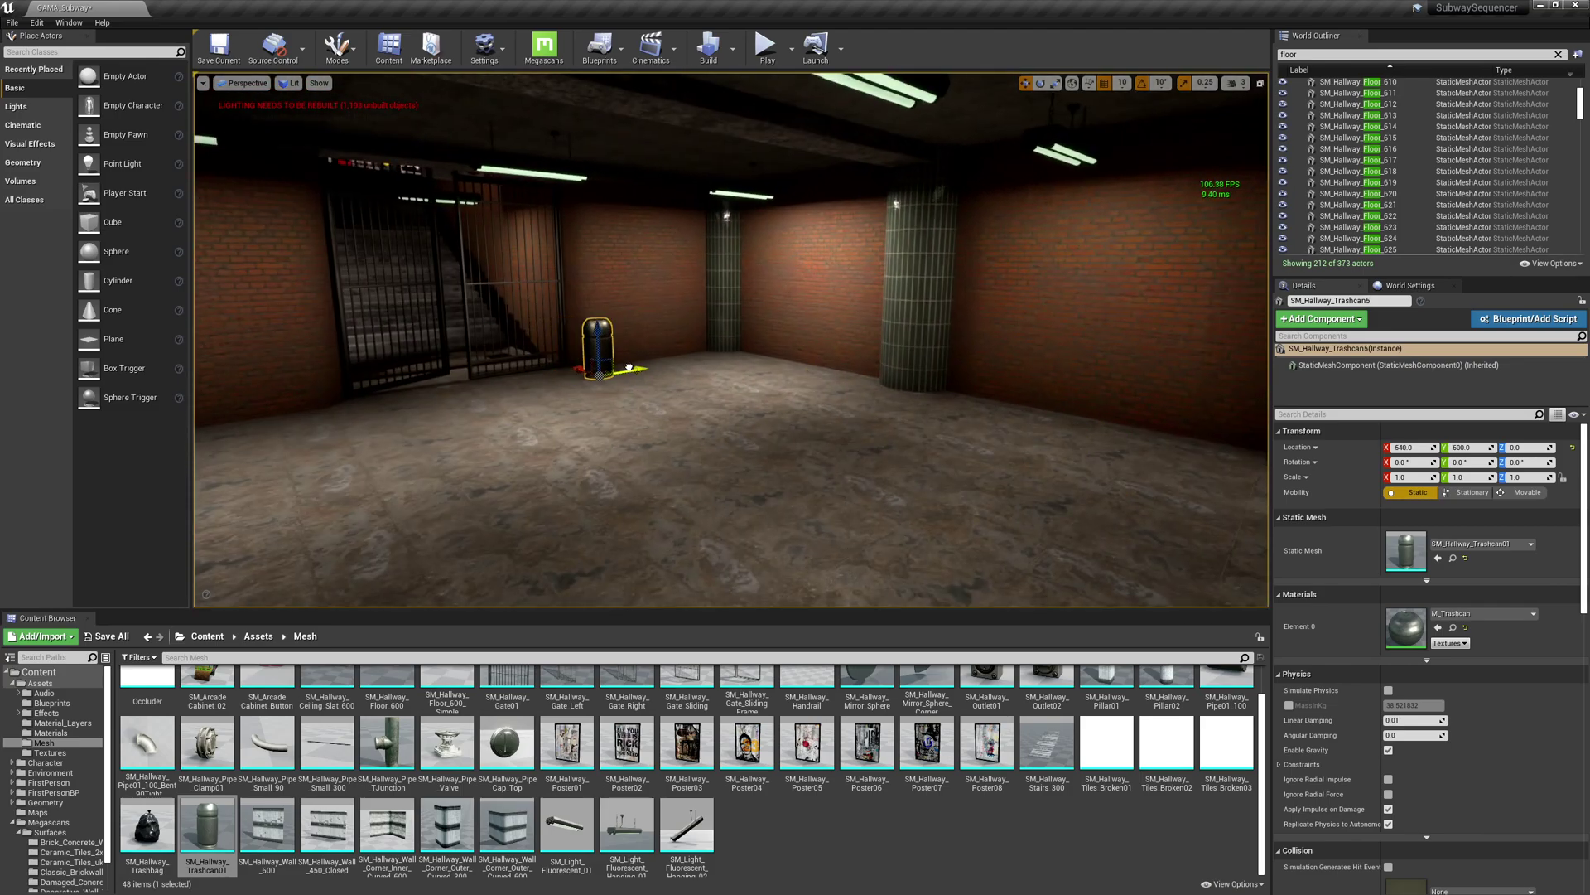
Duplicate the trash can to the outer side of the tiled pillar at the other end of the central barred gate.
right_click_drag(646, 369, 244, 362)
right_click_drag(497, 303, 775, 417)
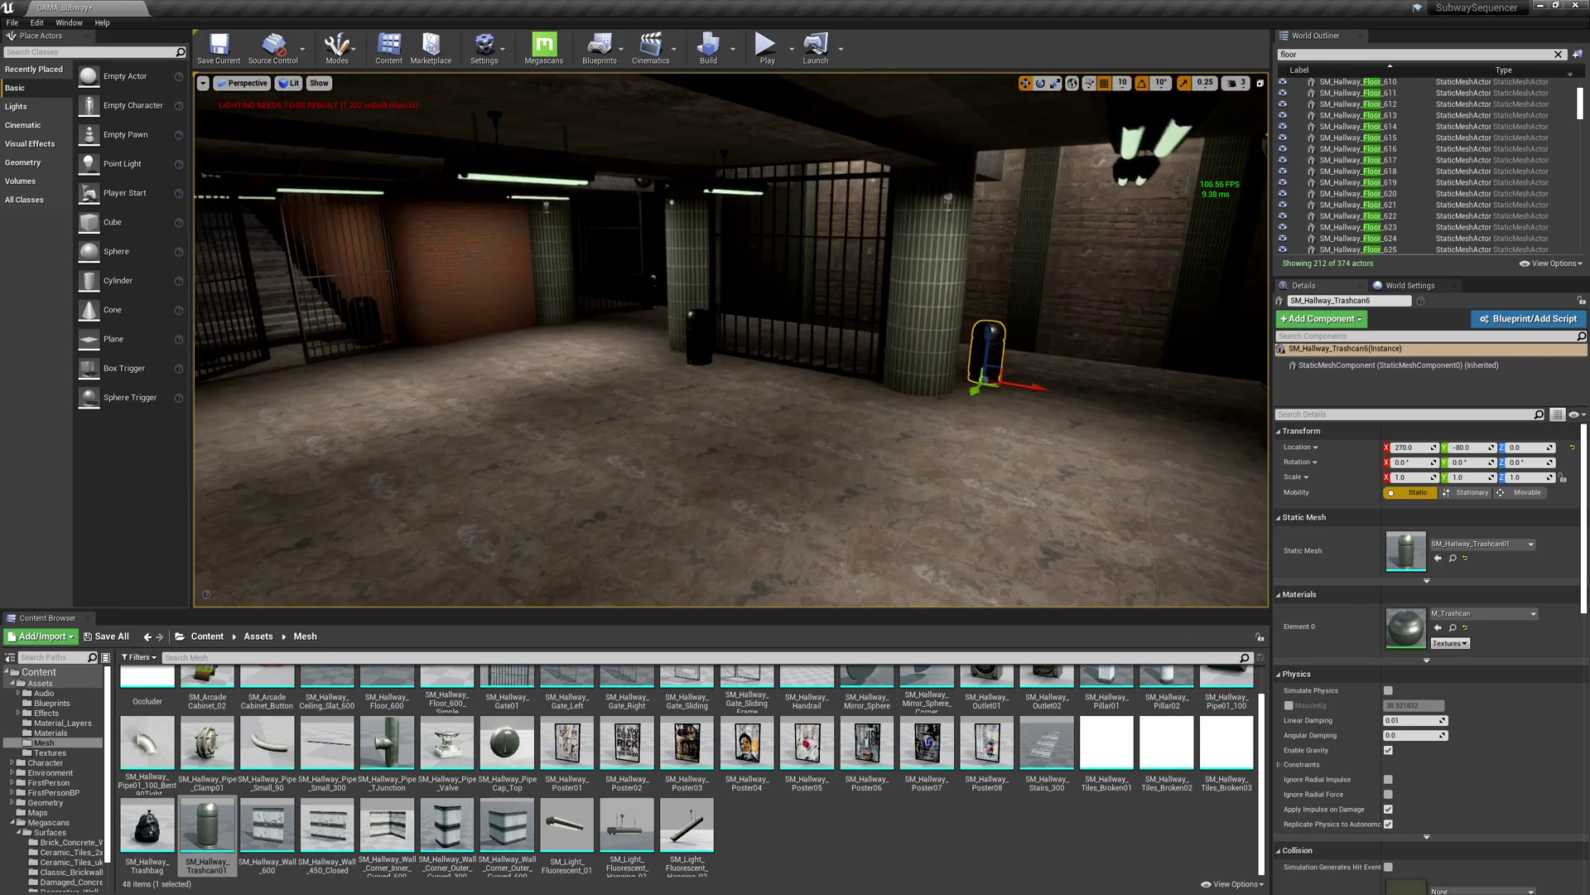
right_click_drag(746, 373, 820, 377)
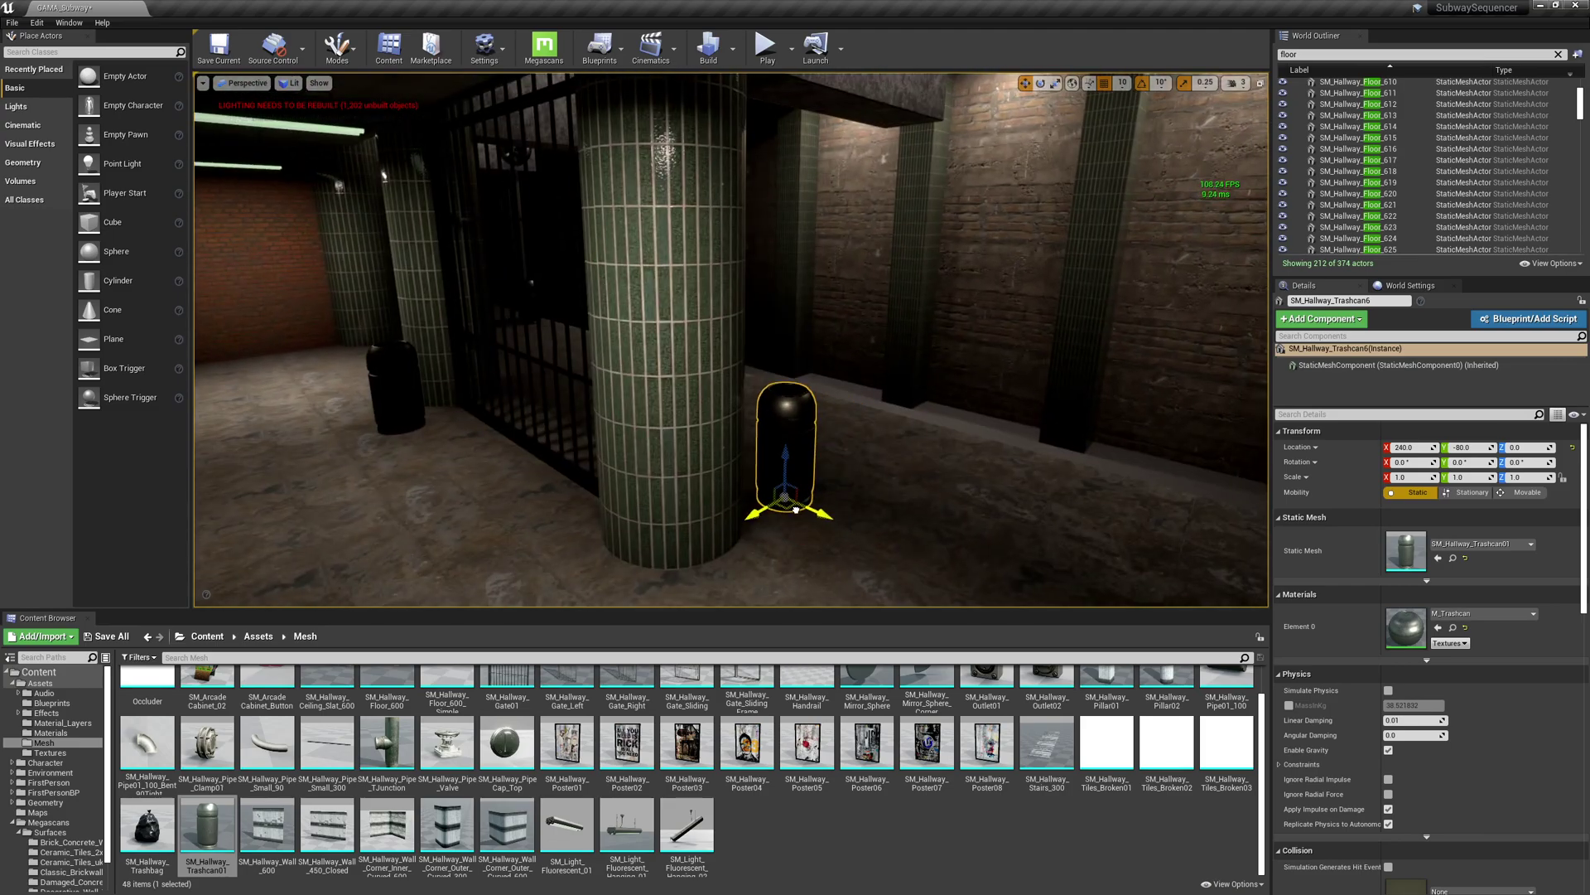
Nudge the pillar's trash can to X 250, Y -60, duplicate it beside the tiled pillar ending the brick wall, and clear the selection.
right_click_drag(805, 525, 944, 580)
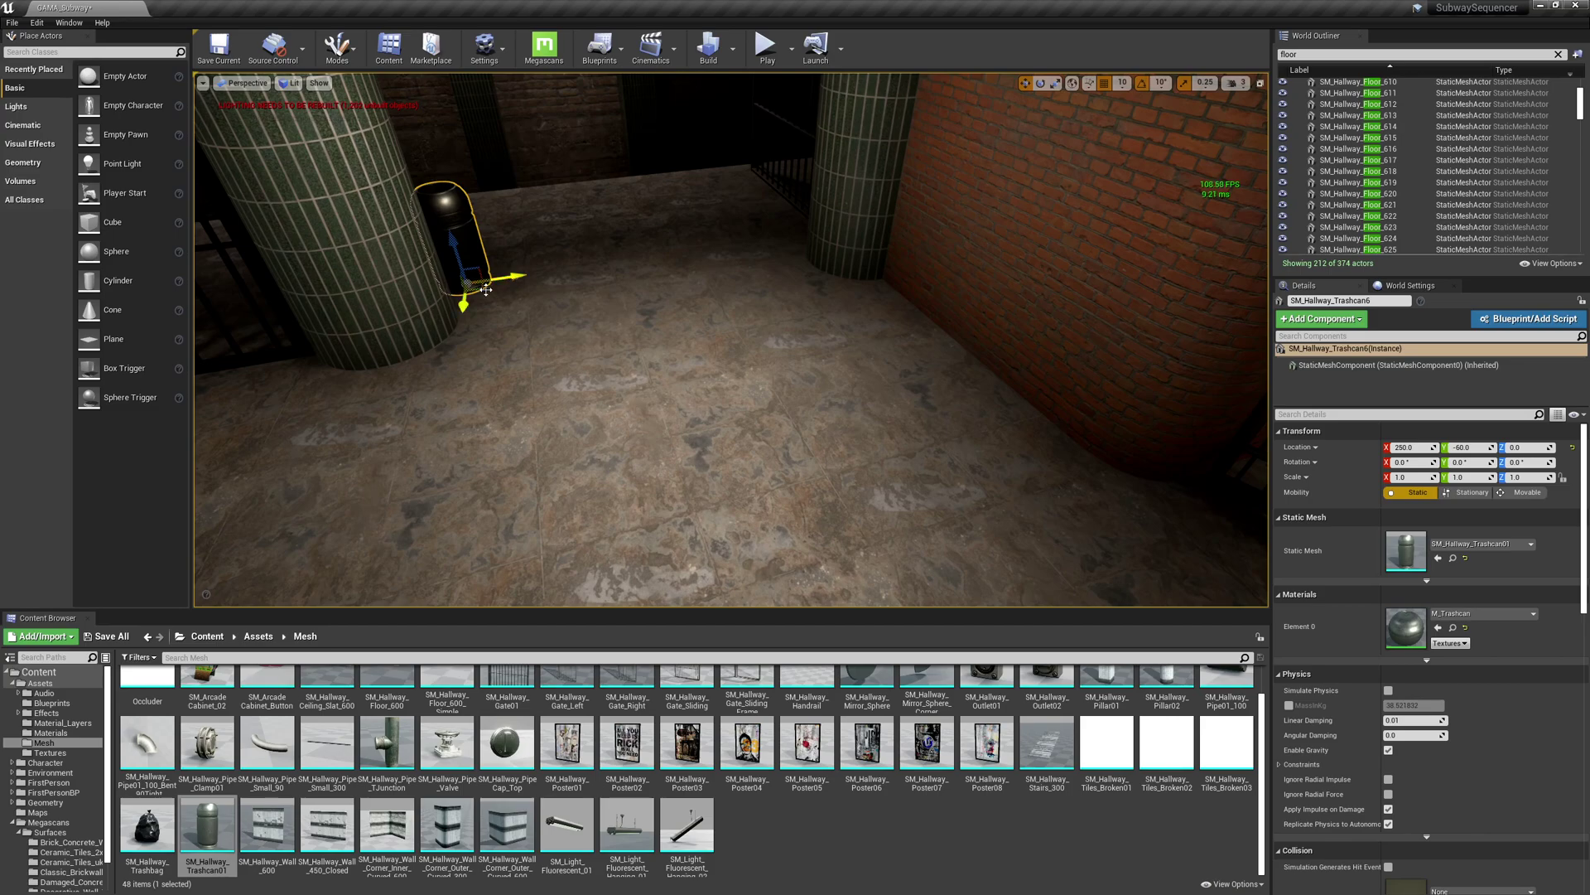
right_click_drag(658, 343, 688, 274)
key("Escape")
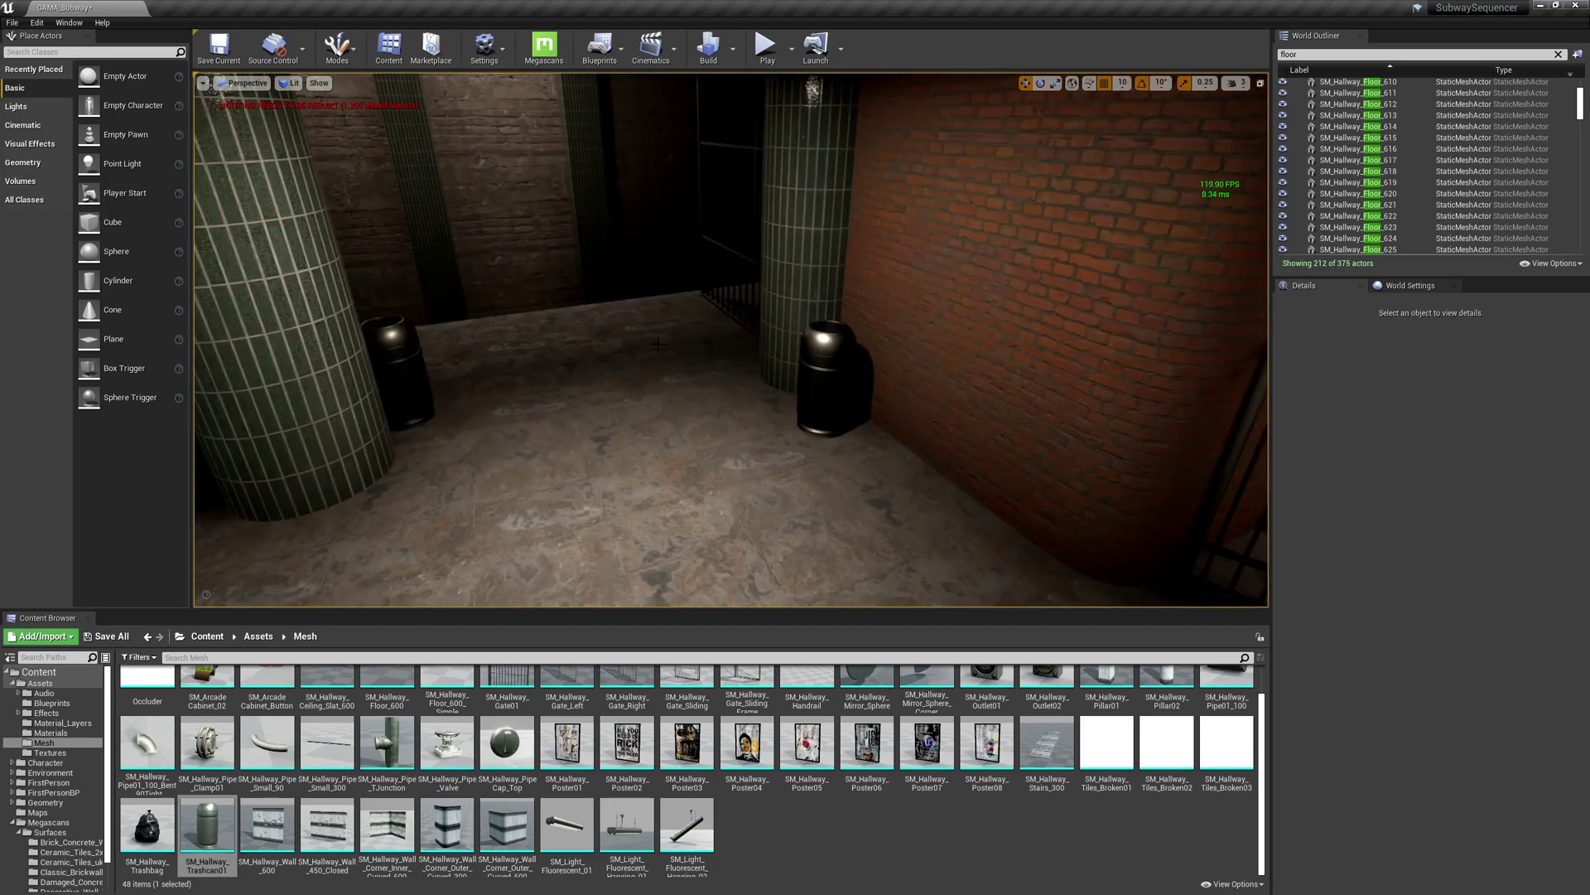
Duplicate a trash can to the front of the central barred gate near its second tiled pillar, at X 130, Y 100.
mouse_move(732, 340)
right_mouse_down()
mouse_move(695, 319)
mouse_move(740, 336)
mouse_move(455, 323)
mouse_move(356, 327)
mouse_move(343, 352)
mouse_move(712, 331)
right_mouse_up()
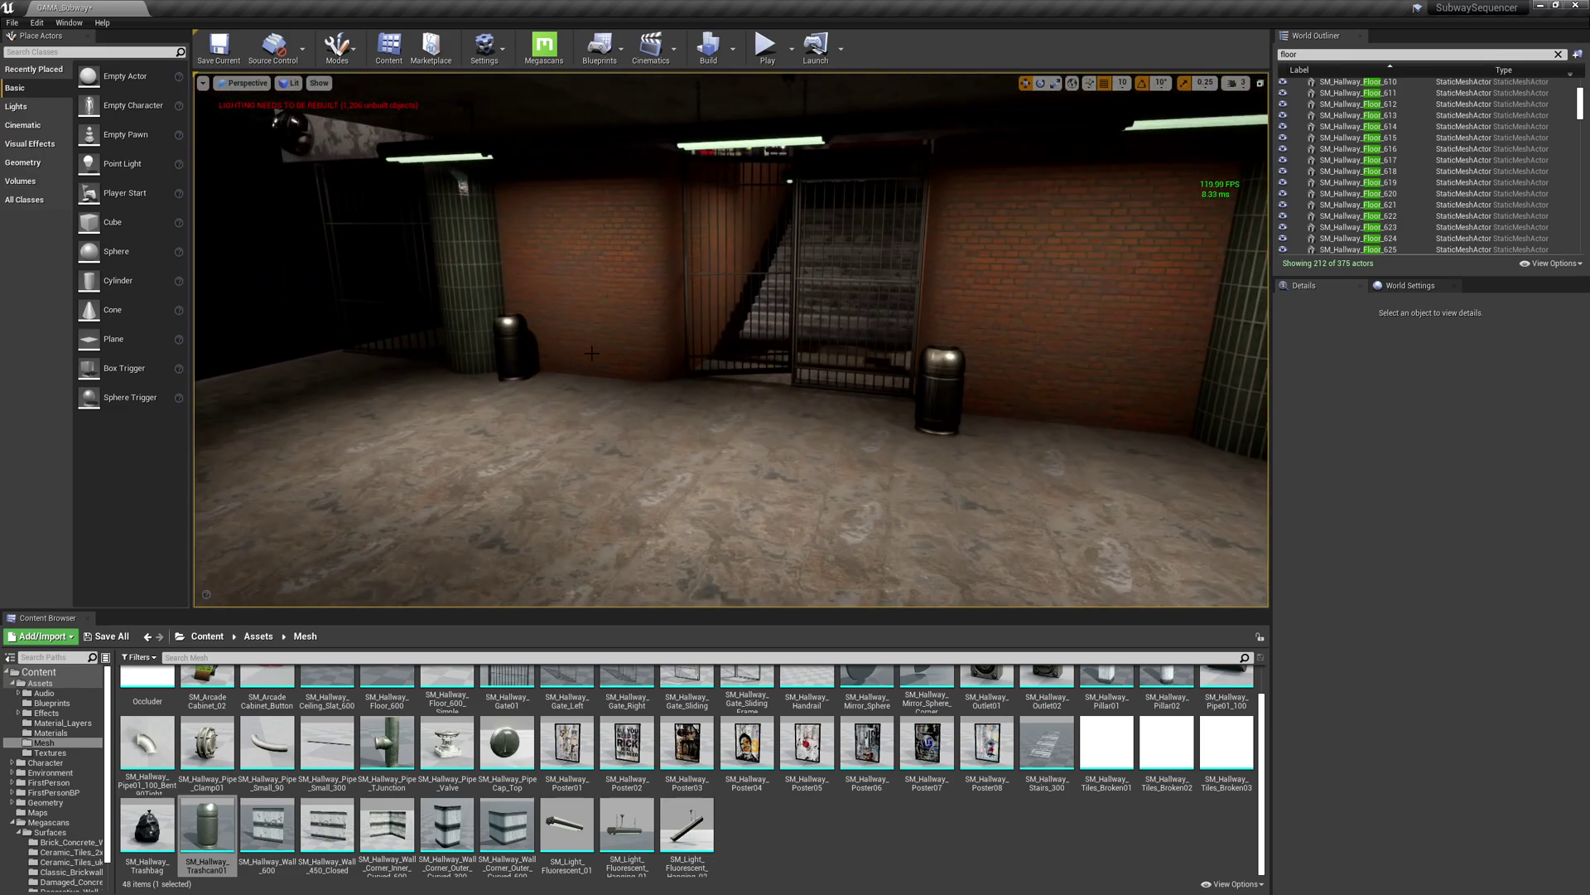
right_click_drag(763, 346, 812, 397)
left_click(634, 388)
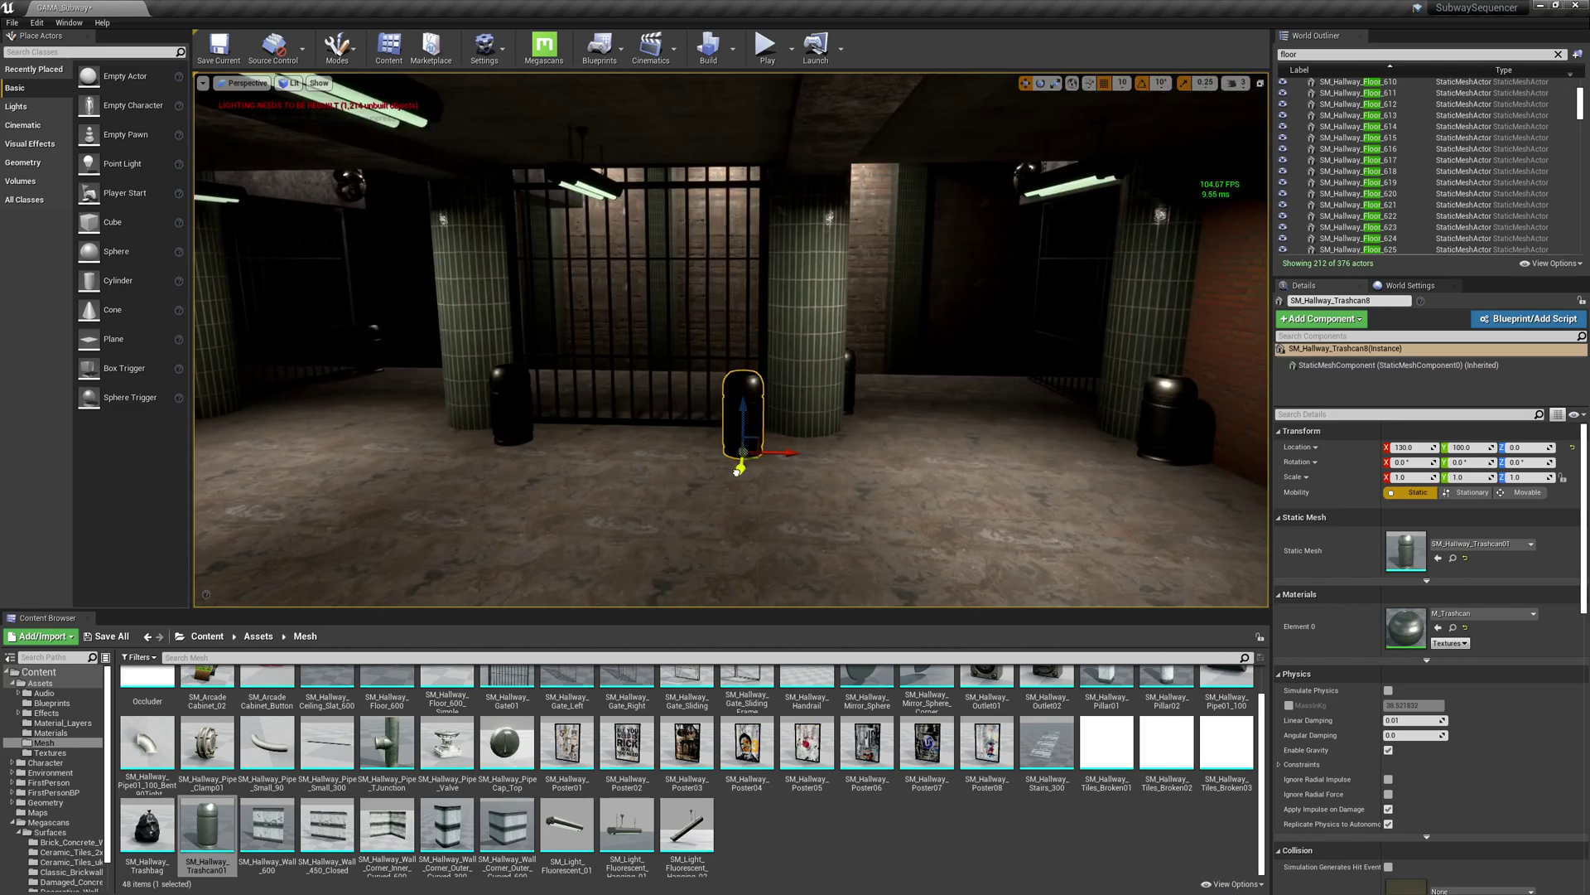
Rotate the trash can in front of the central barred gate to -180° about Z, and clear the selection.
key("Escape")
right_click_drag(683, 389, 621, 391)
left_click(738, 385)
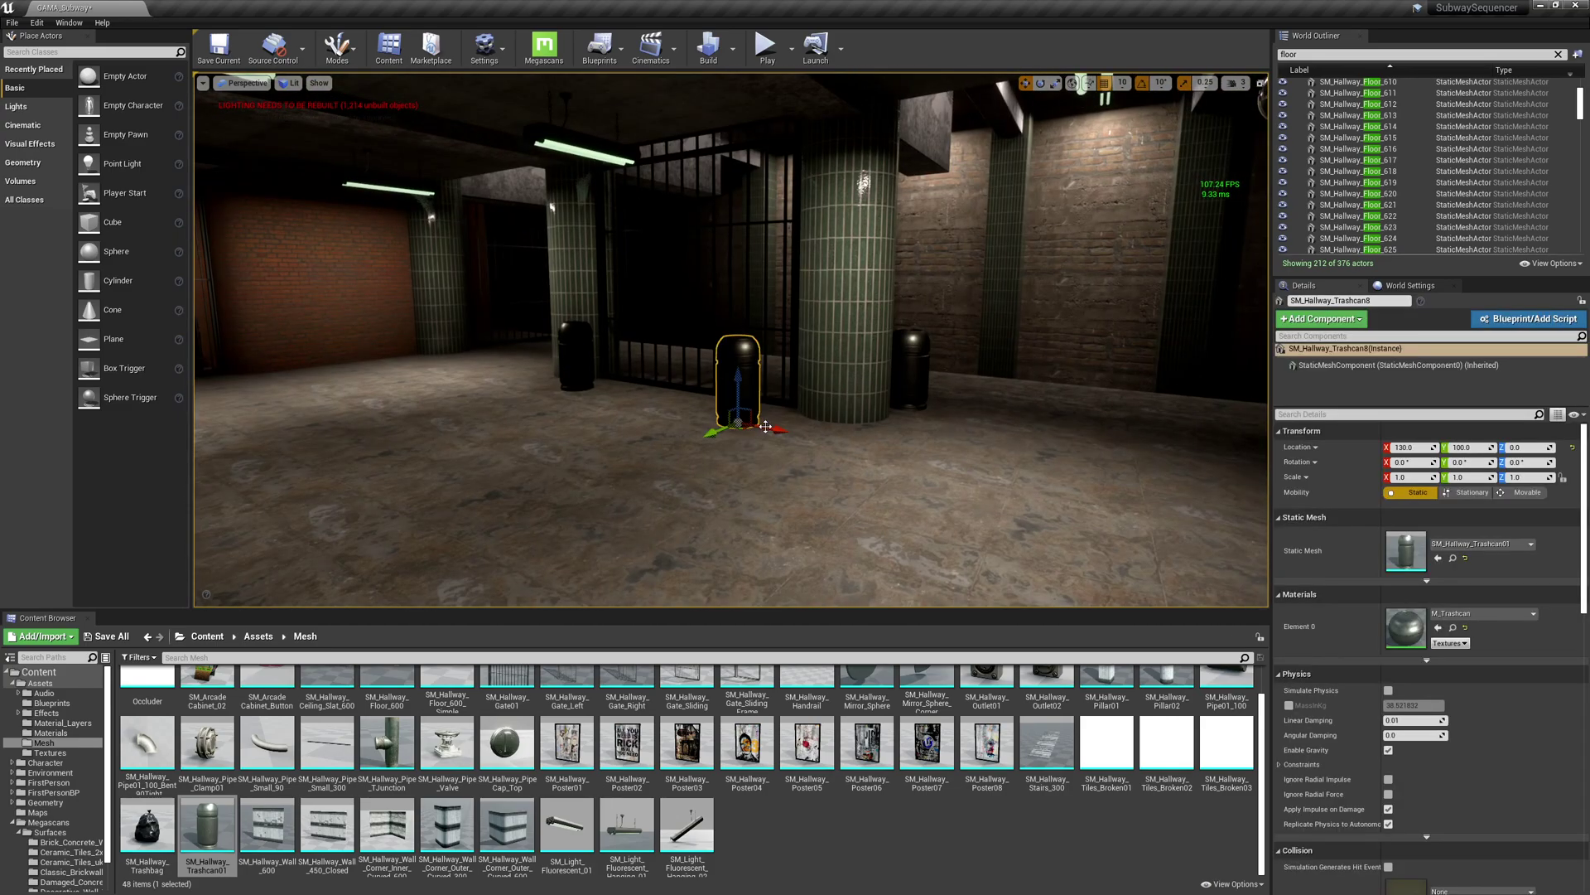
key("e")
left_click_drag(740, 444, 894, 444)
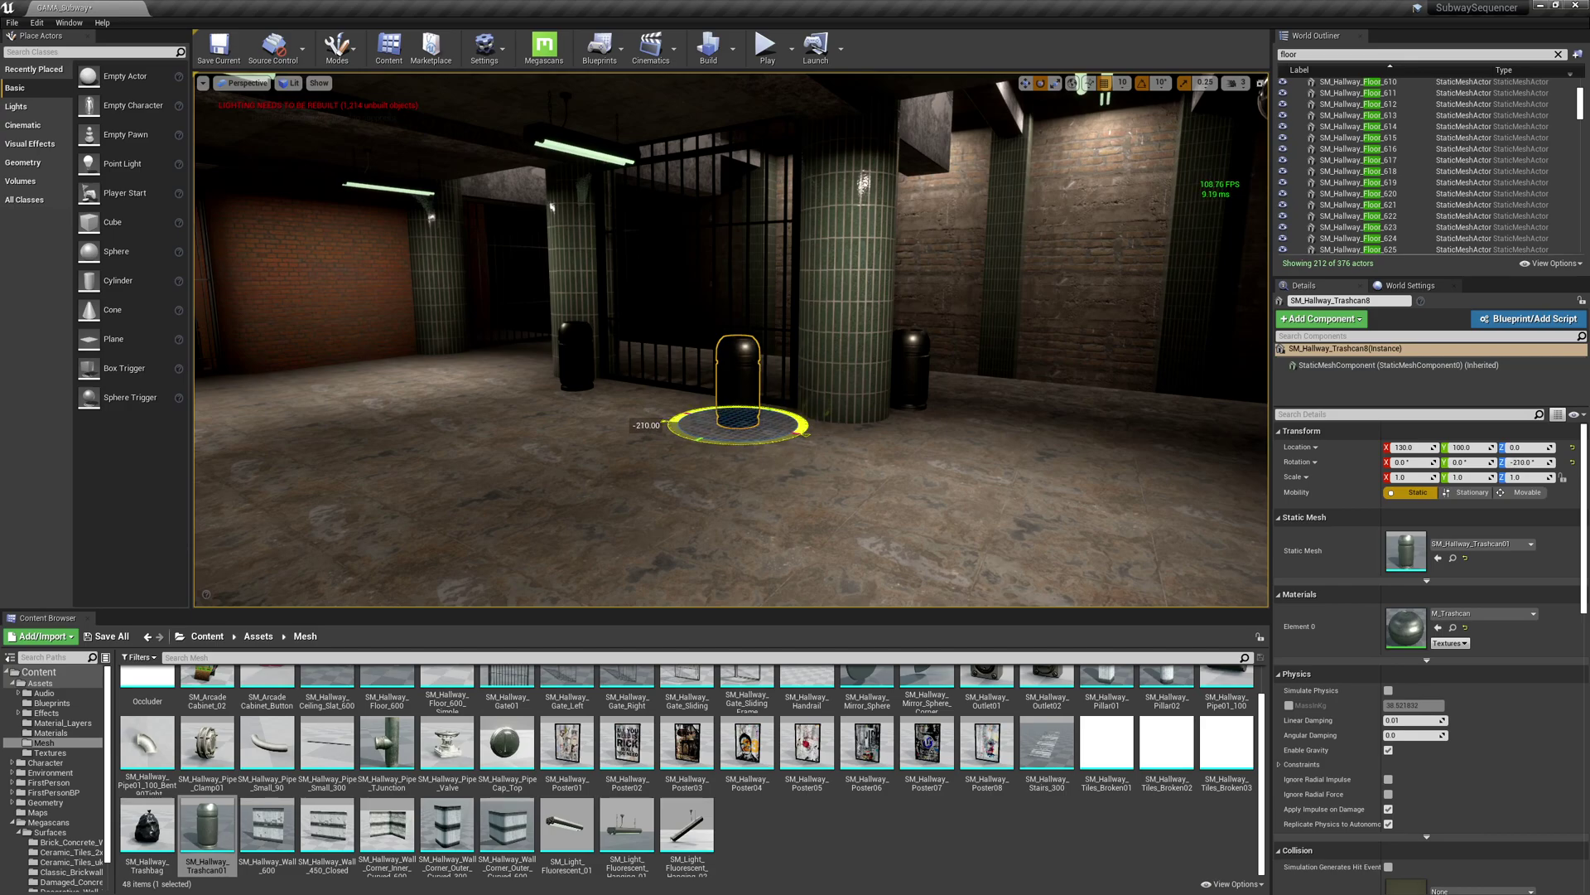
left_click_drag(663, 423, 687, 424)
key("f")
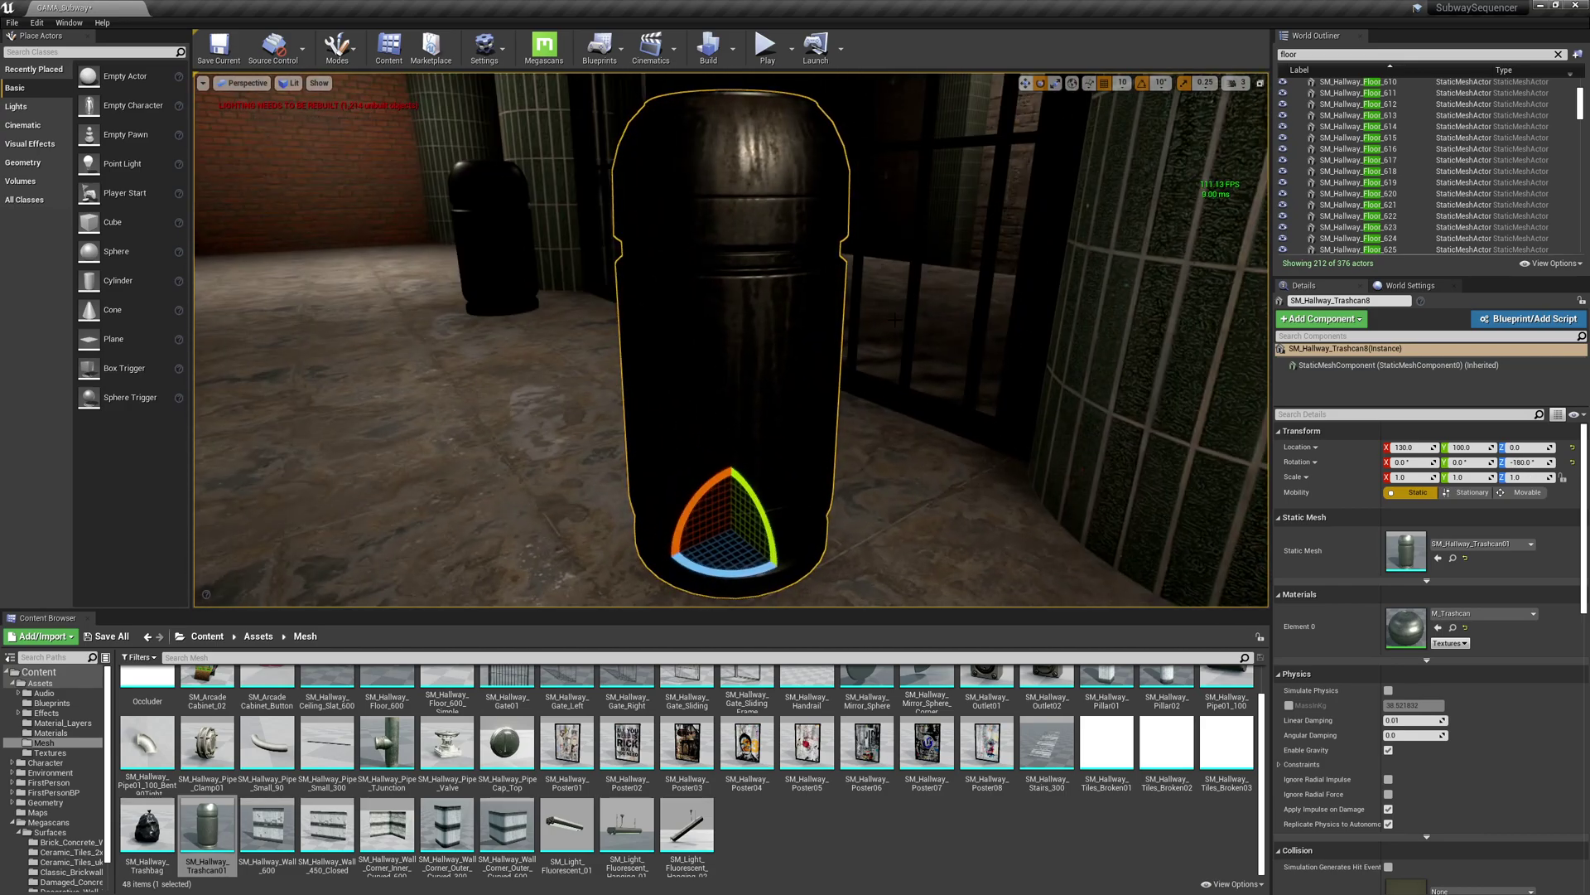
scroll(895, 320, "down", 10)
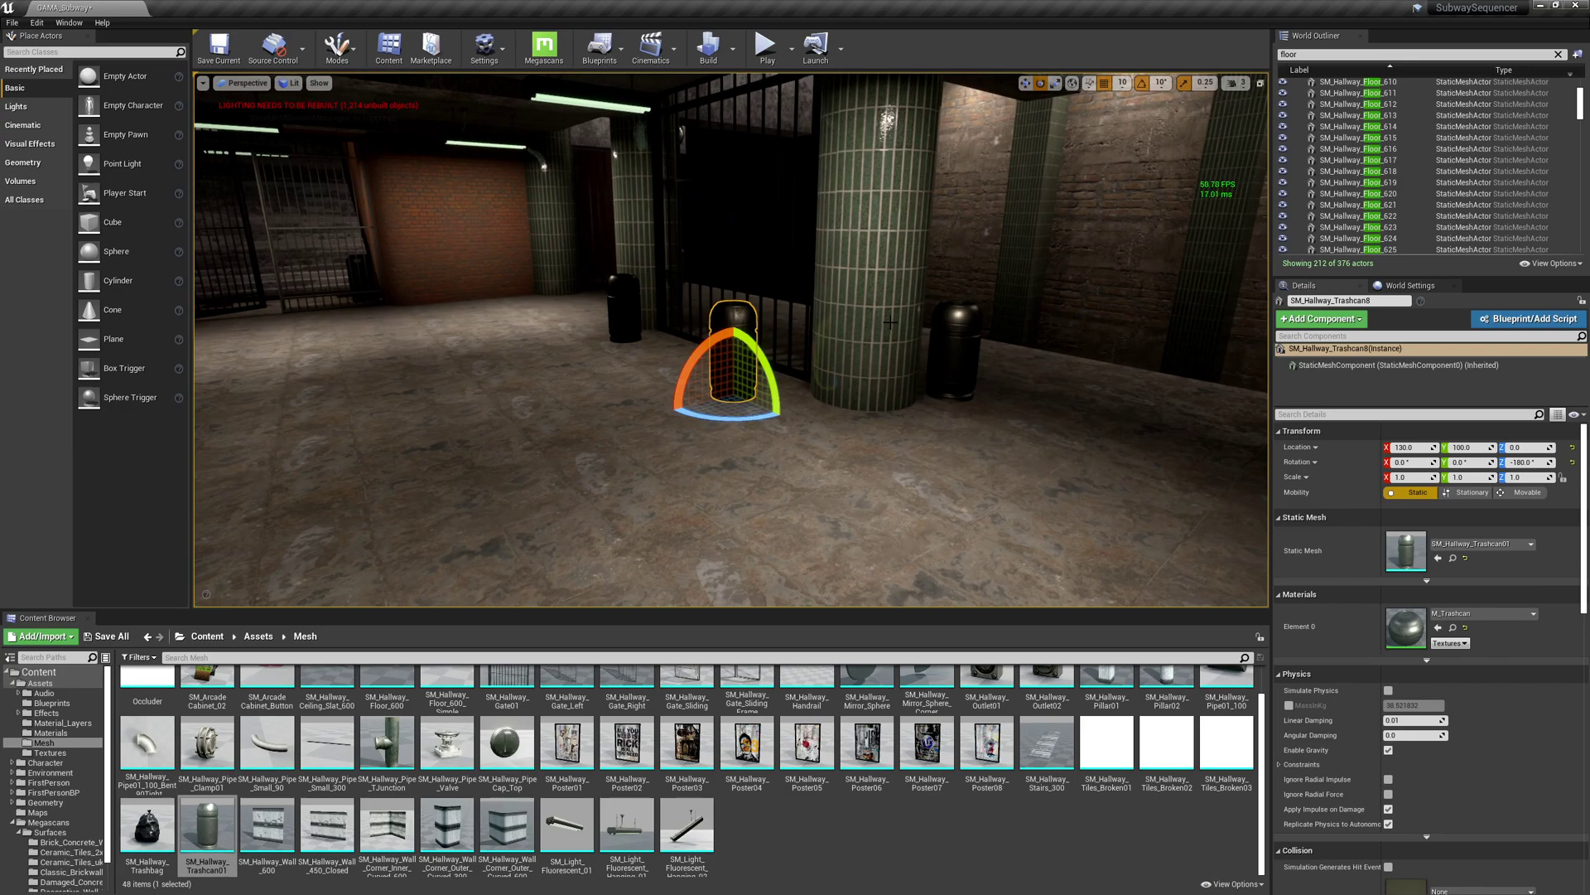
right_click_drag(890, 321, 1067, 267)
key("Escape")
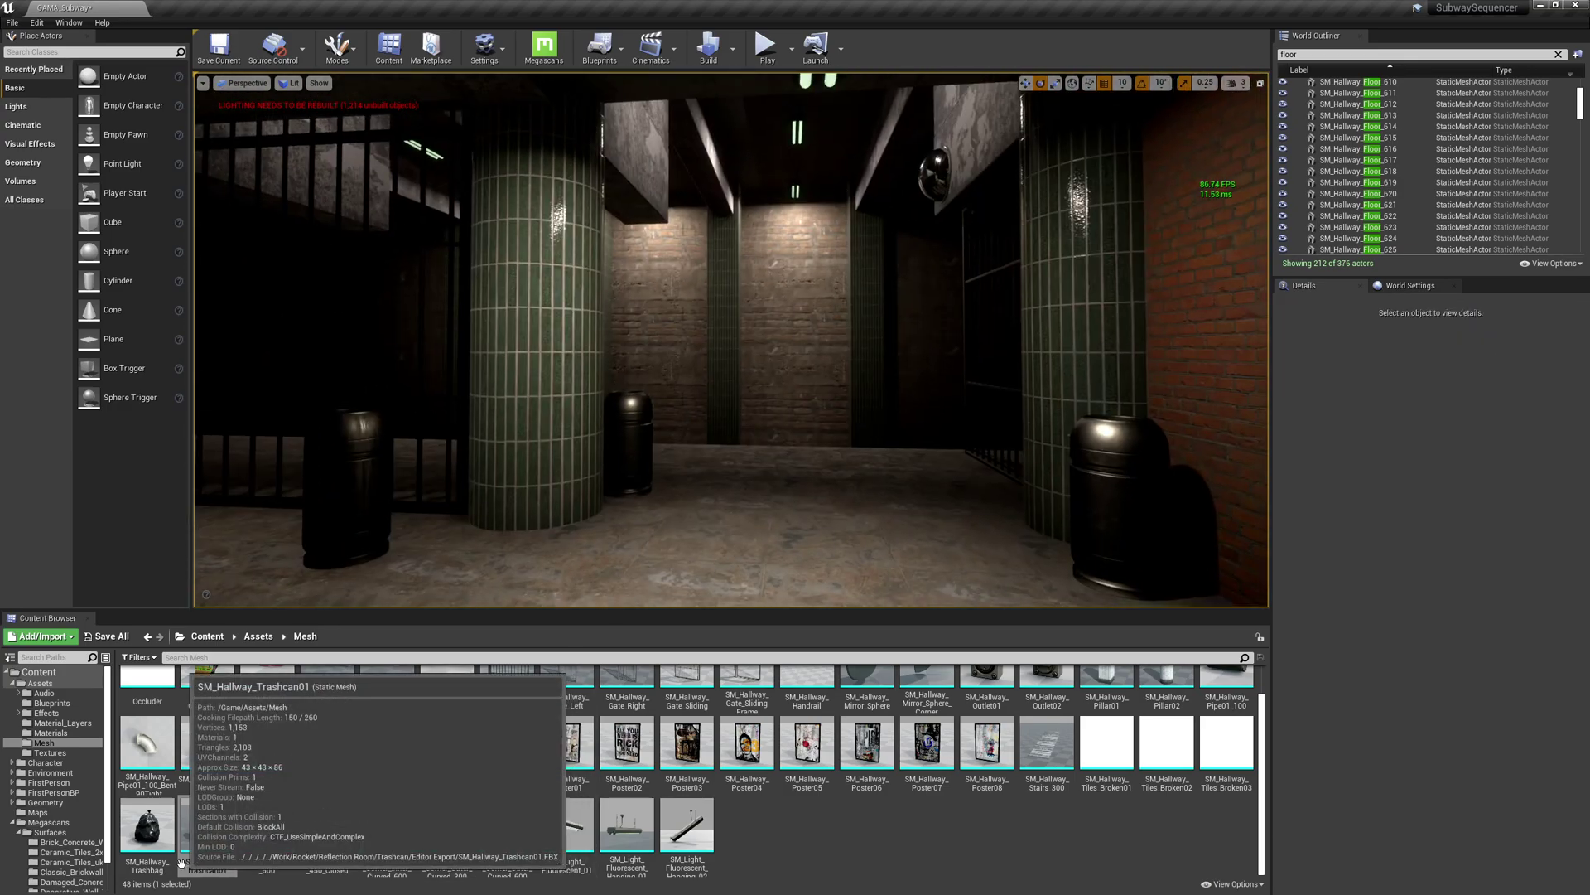
Open the SM_Hallway_Trashcan01 mesh in its own editor to examine how the trash can looks under preview lighting.
double_click(208, 824)
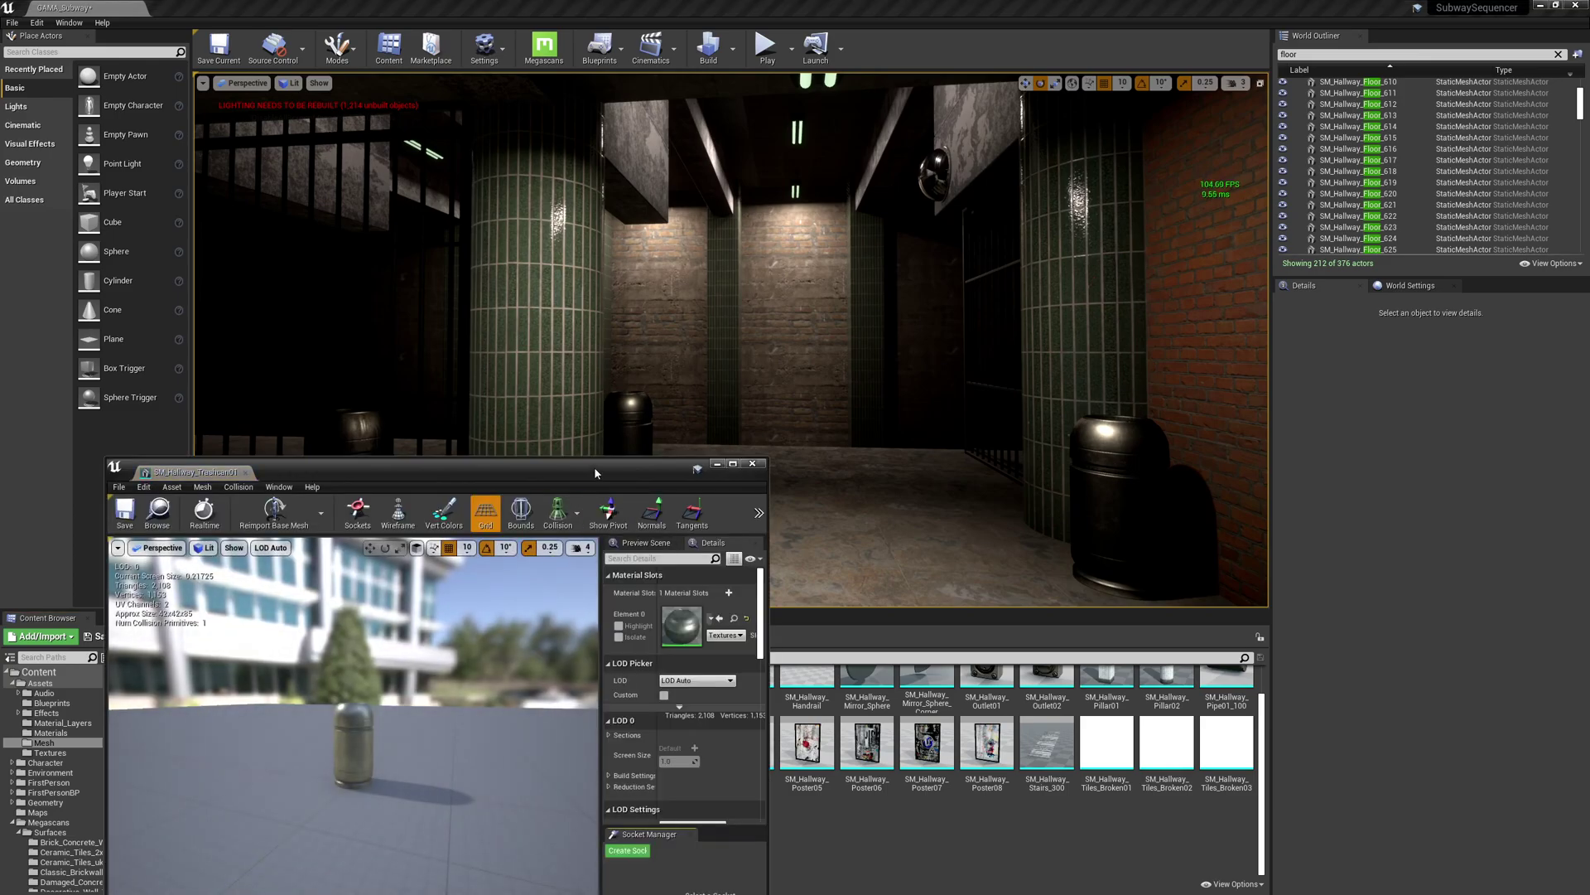
double_click(594, 466)
left_click_drag(489, 481, 510, 554)
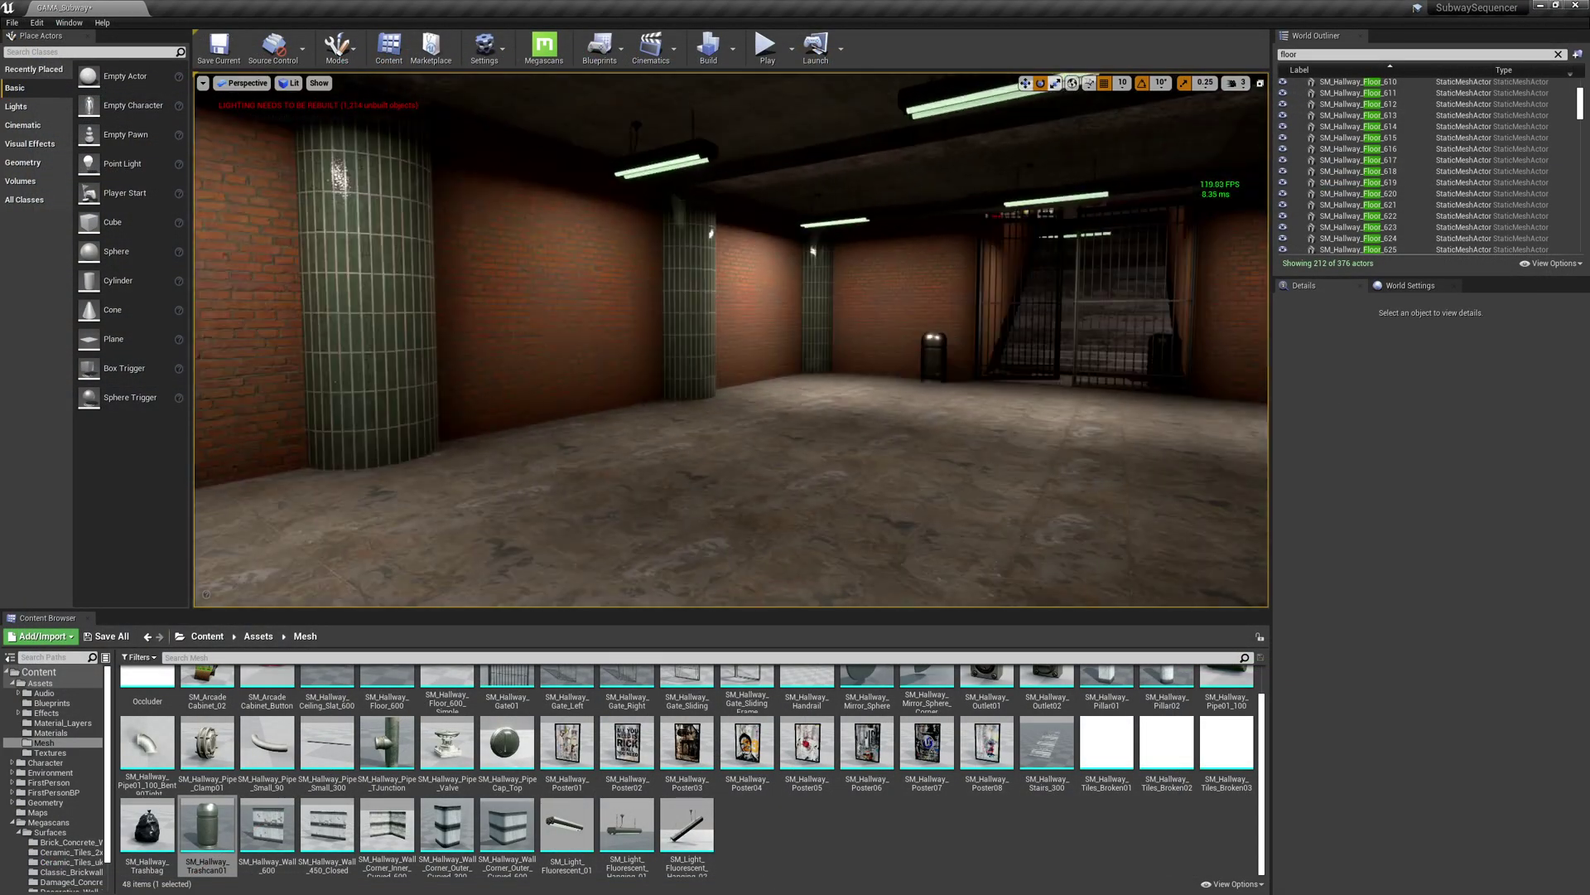
Filter the level's actor list by "ref" to look for existing reflection captures.
key("ctrl+a")
type("r")
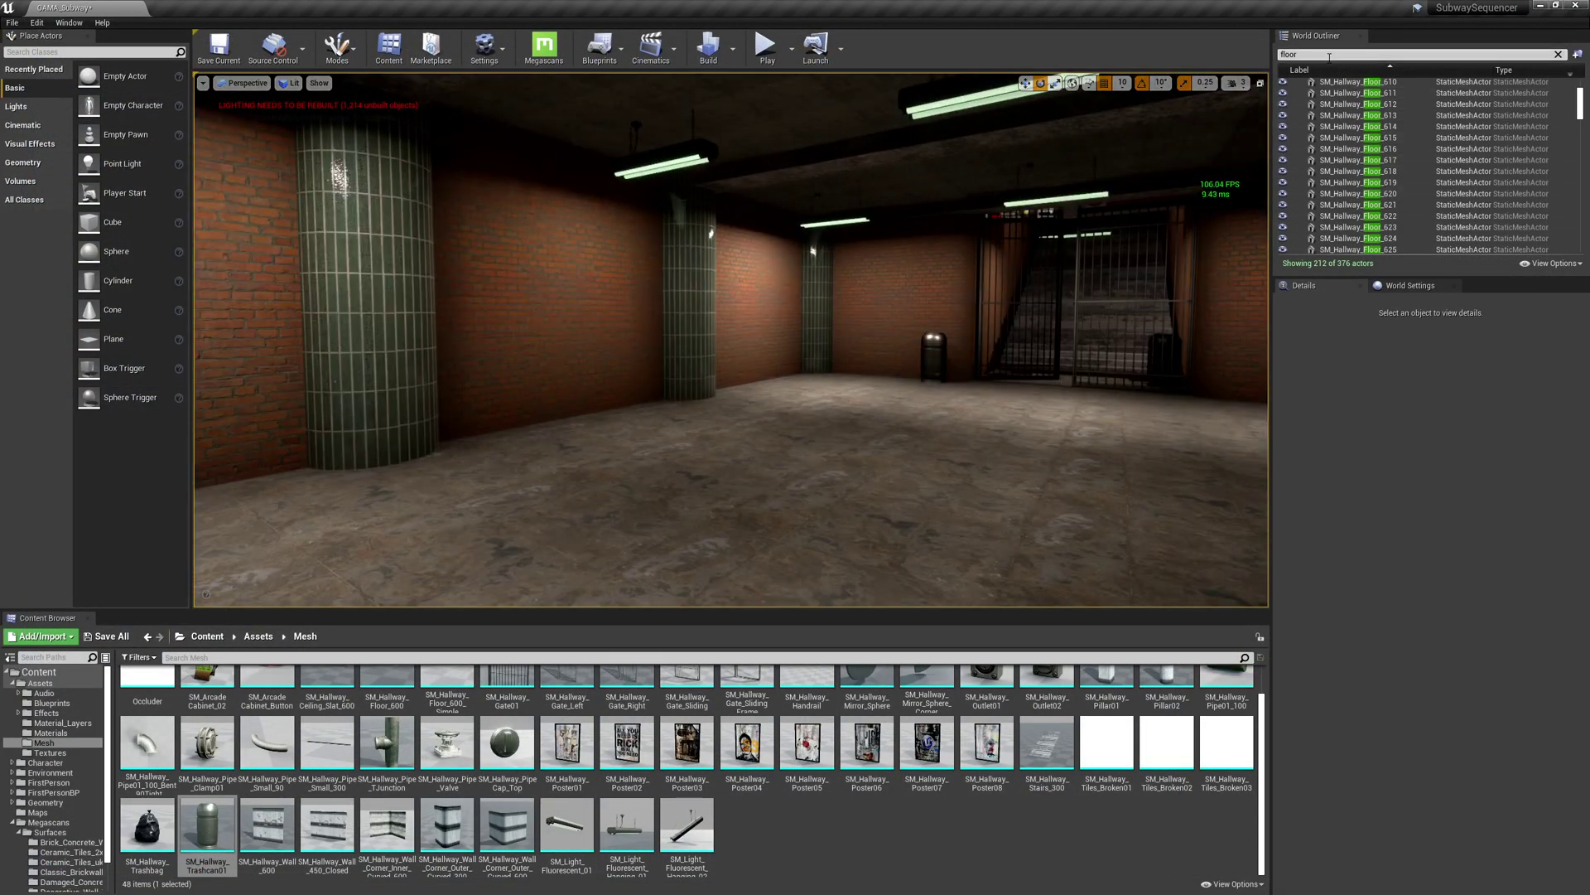
type("ef")
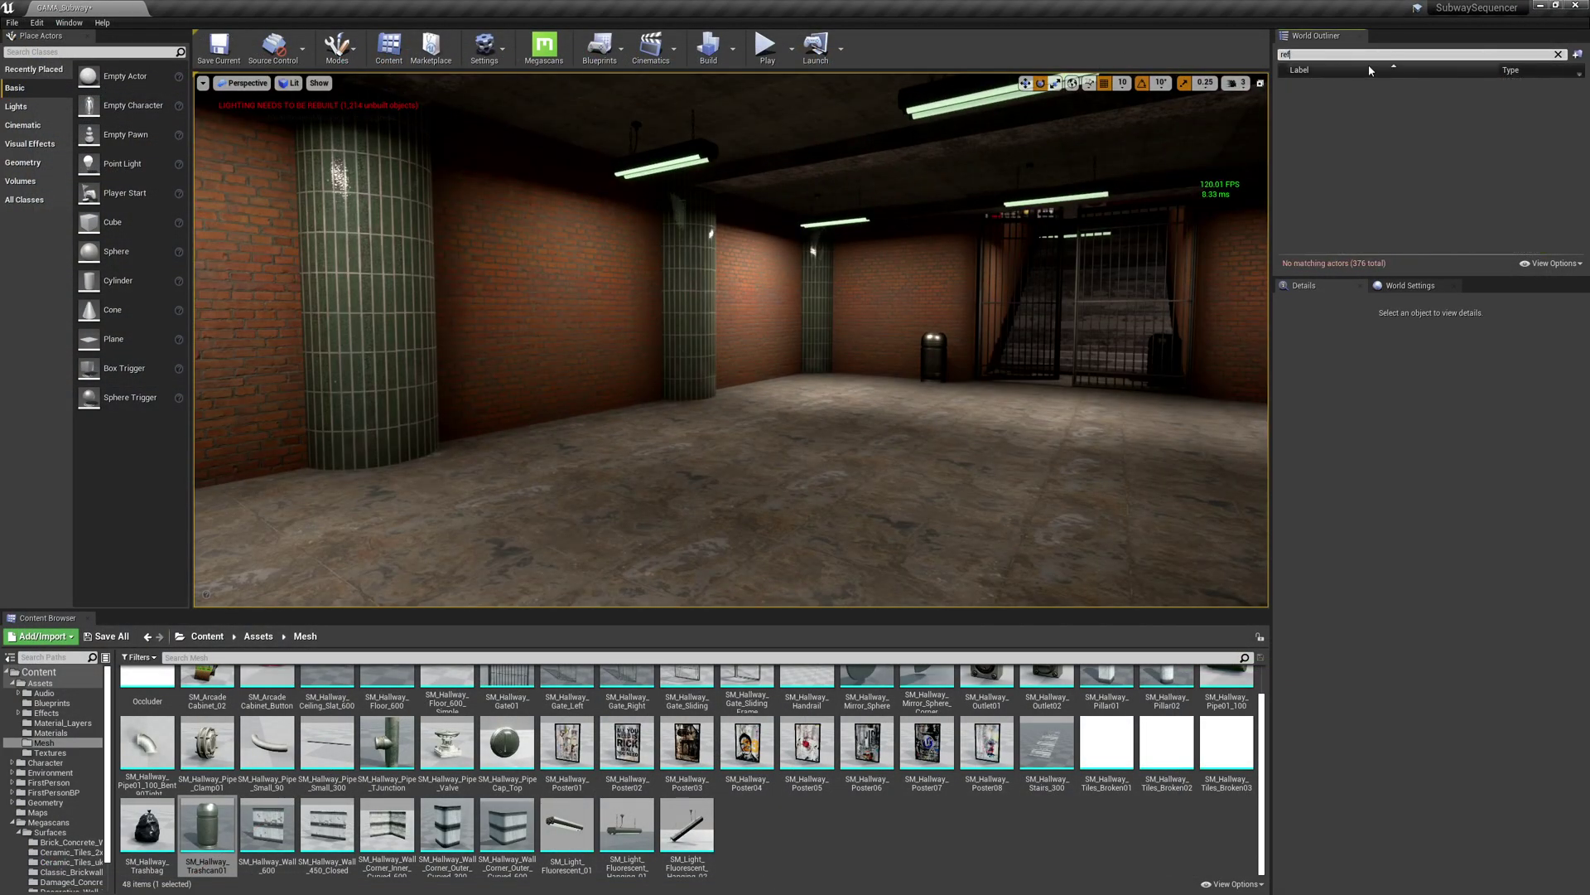
mouse_move(773, 307)
right_mouse_down()
mouse_move(928, 309)
mouse_move(773, 307)
right_mouse_up()
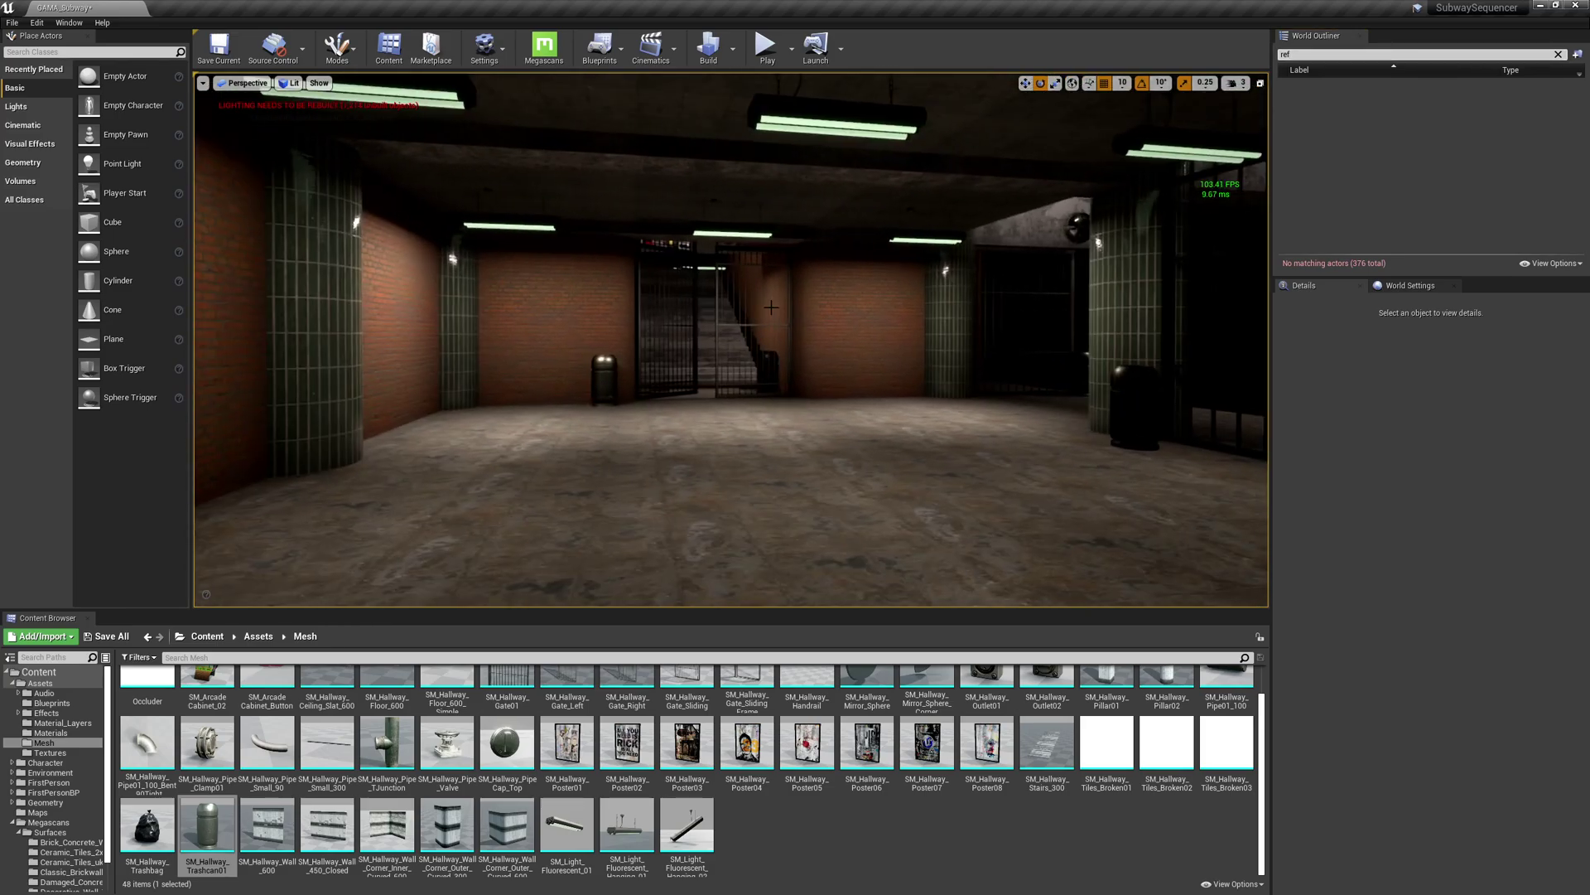
Find the reflection actors with "ref", place a Sphere Reflection Capture in the open hallway, and raise it to Z 150.
left_click(92, 52)
type("ref")
right_click_drag(728, 331, 812, 332)
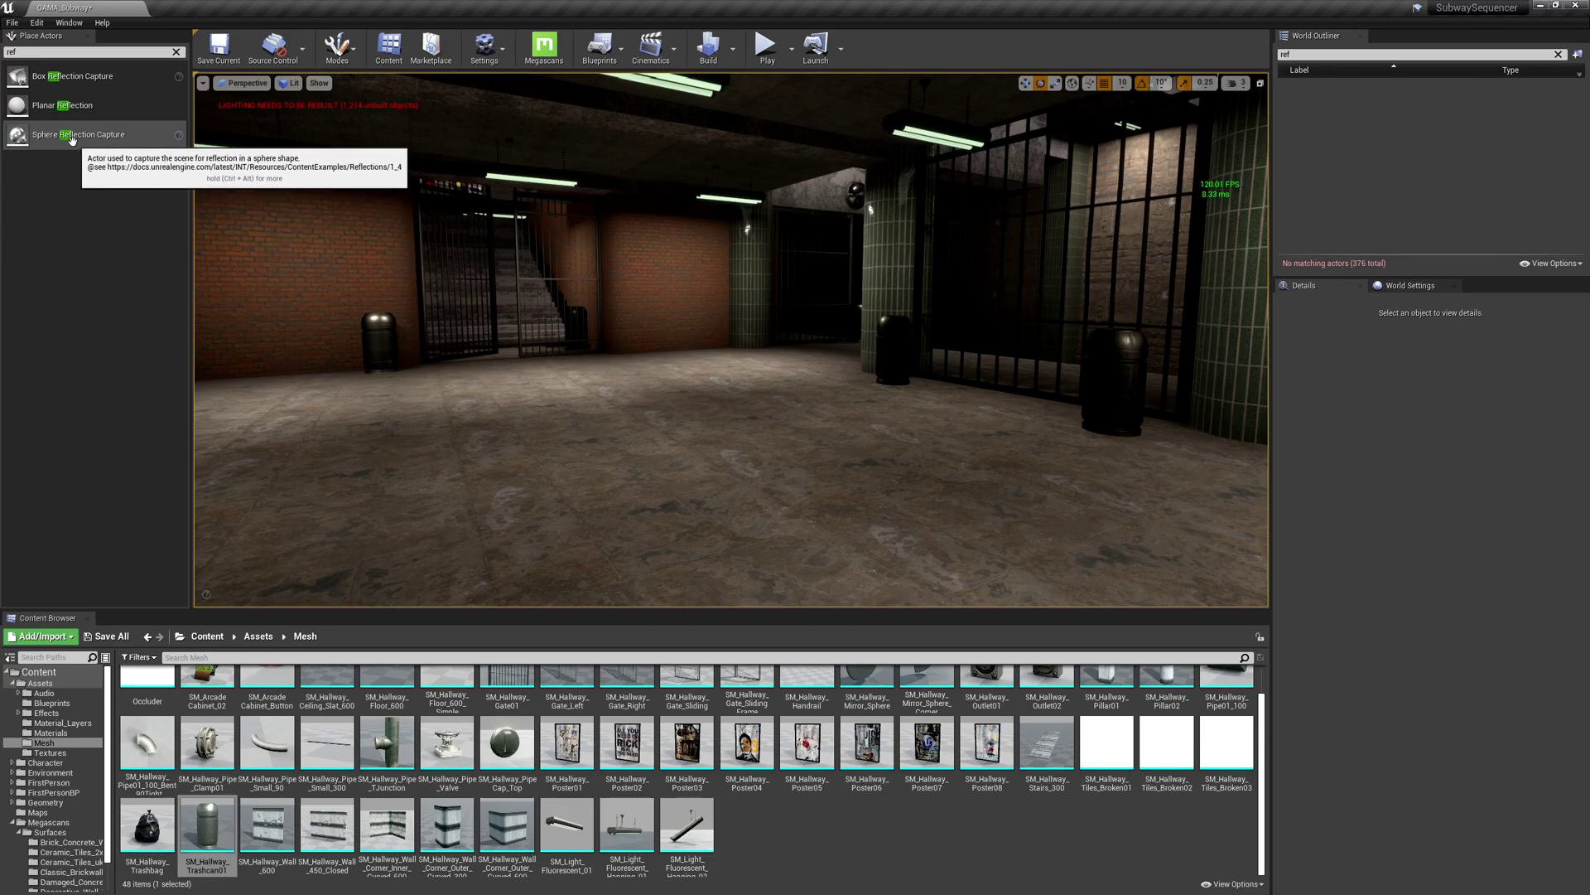
left_click_drag(52, 137, 566, 431)
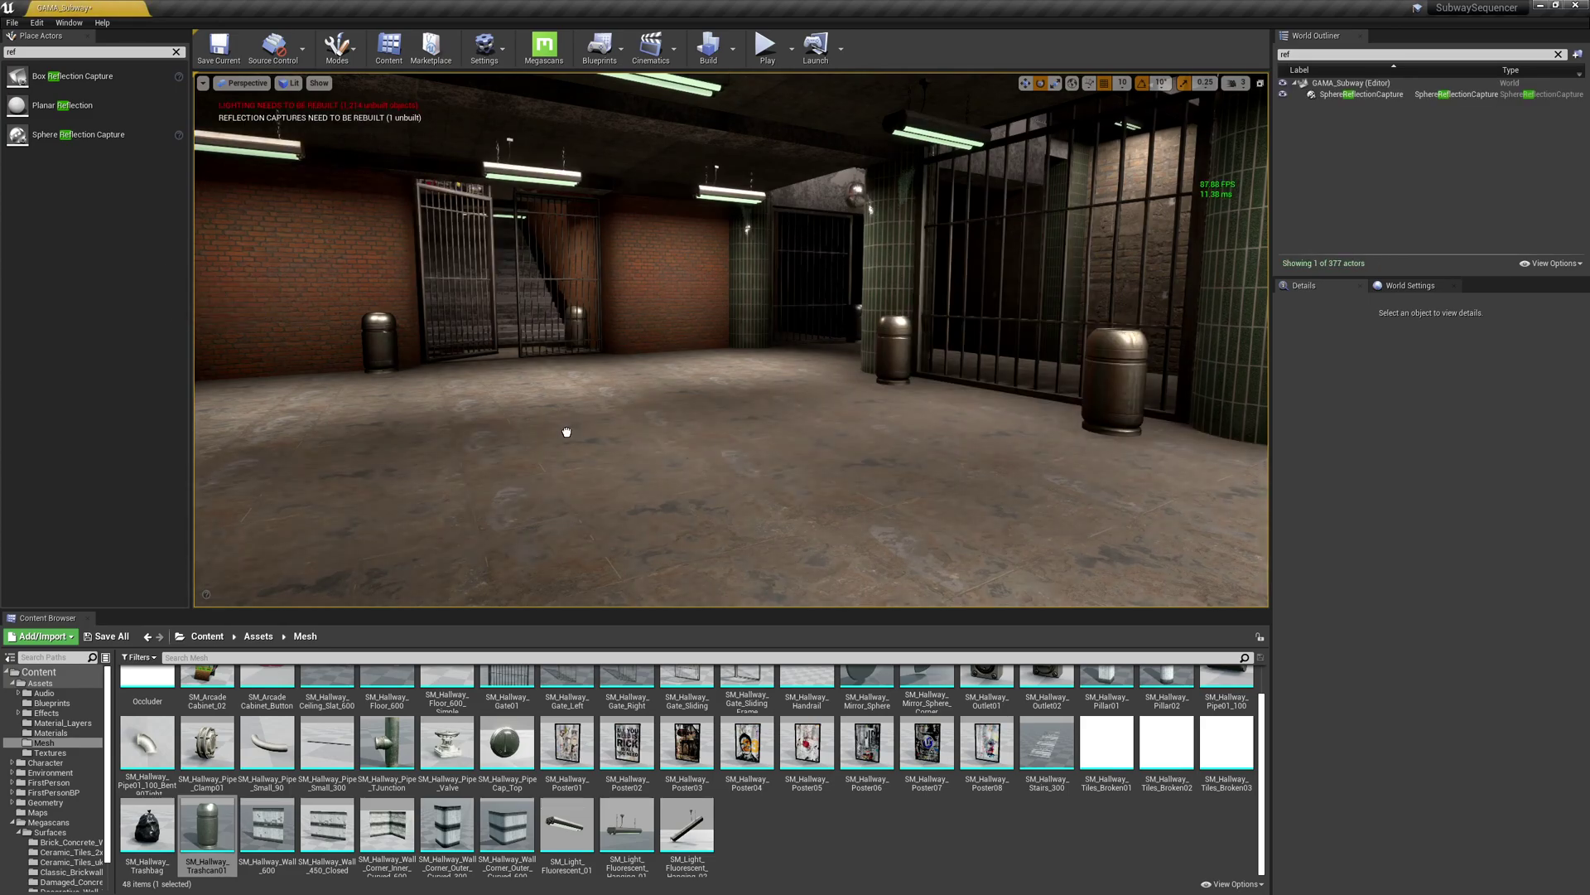
left_click_drag(726, 464, 729, 463)
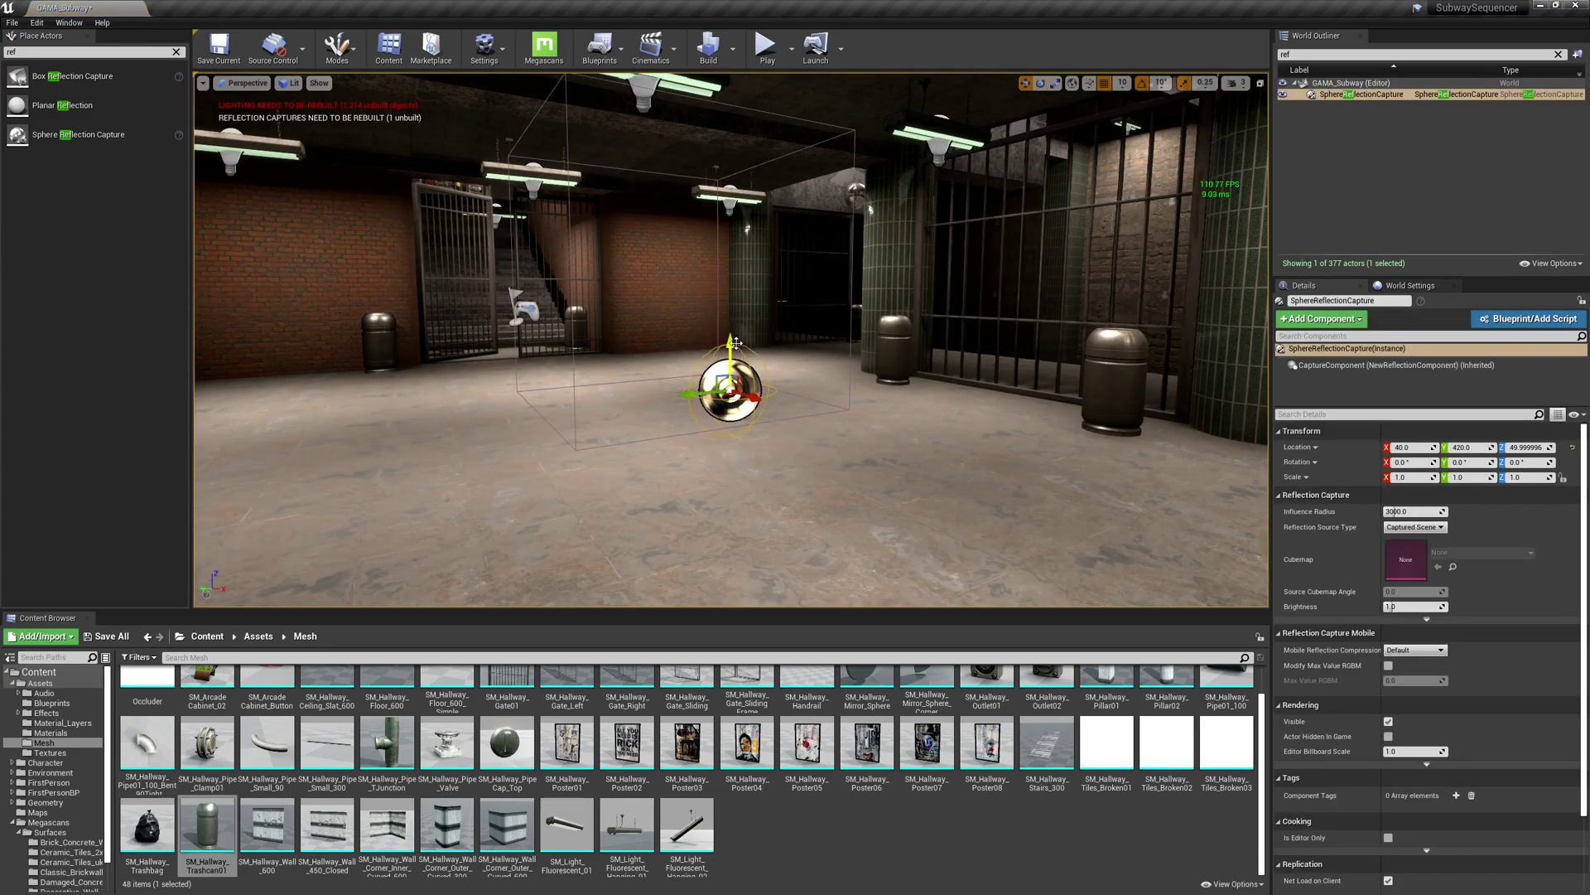
left_click_drag(729, 348, 729, 199)
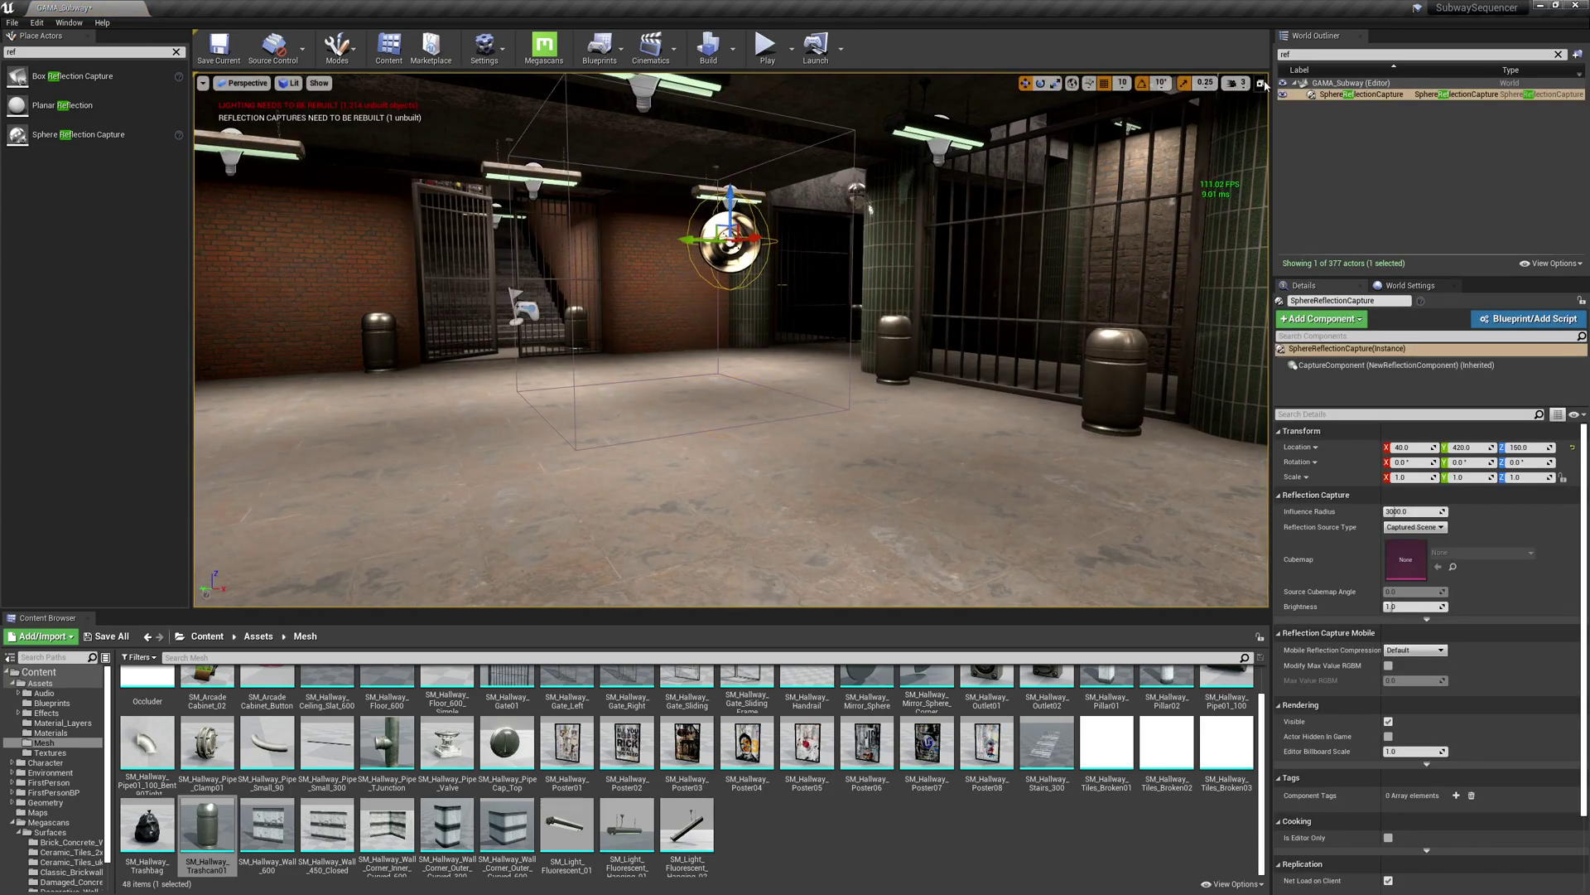
Reset the reflection capture's location, then reposition it above the hallway floor between the two stairwells at X 0, Z 160.
right_click_drag(911, 315, 1259, 306)
key("a")
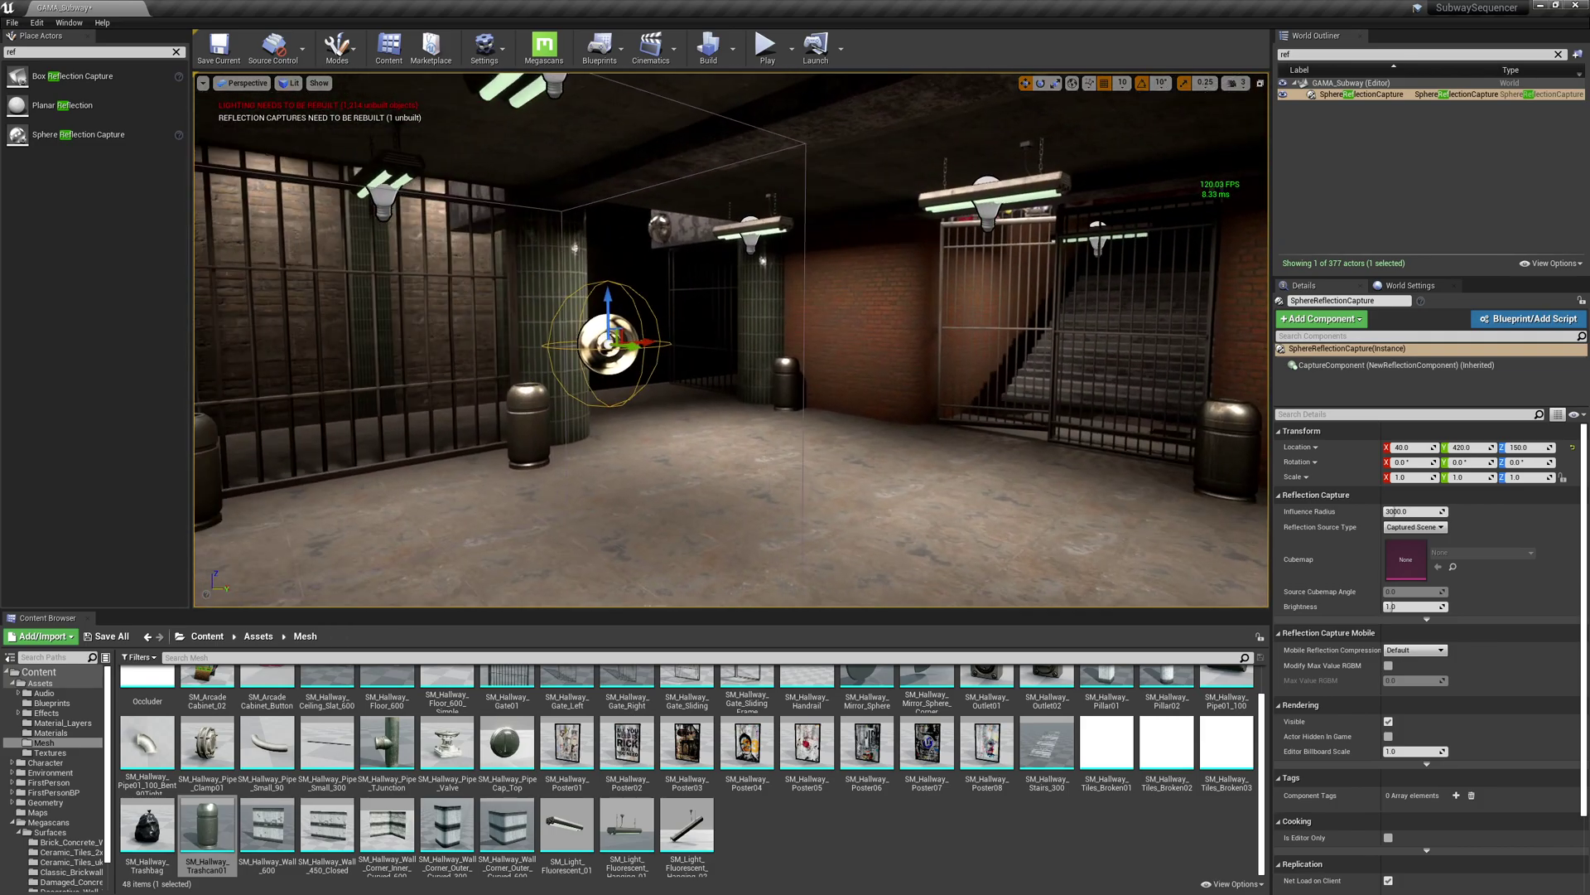
left_click_drag(663, 248, 580, 249, "alt")
left_click(1573, 448)
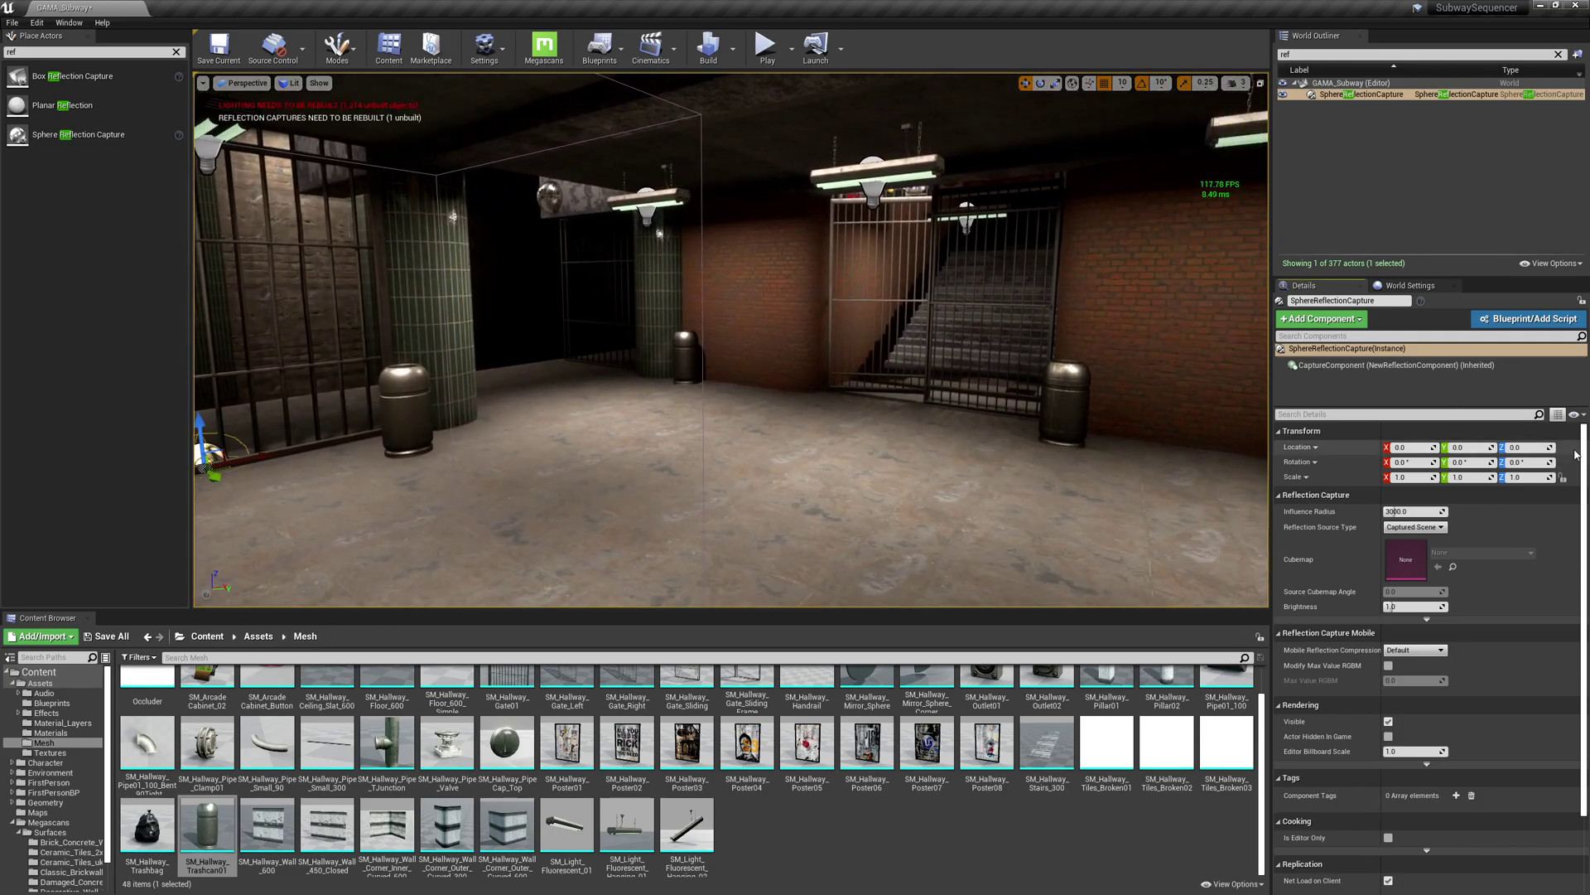
right_click_drag(986, 358, 666, 363)
key("d")
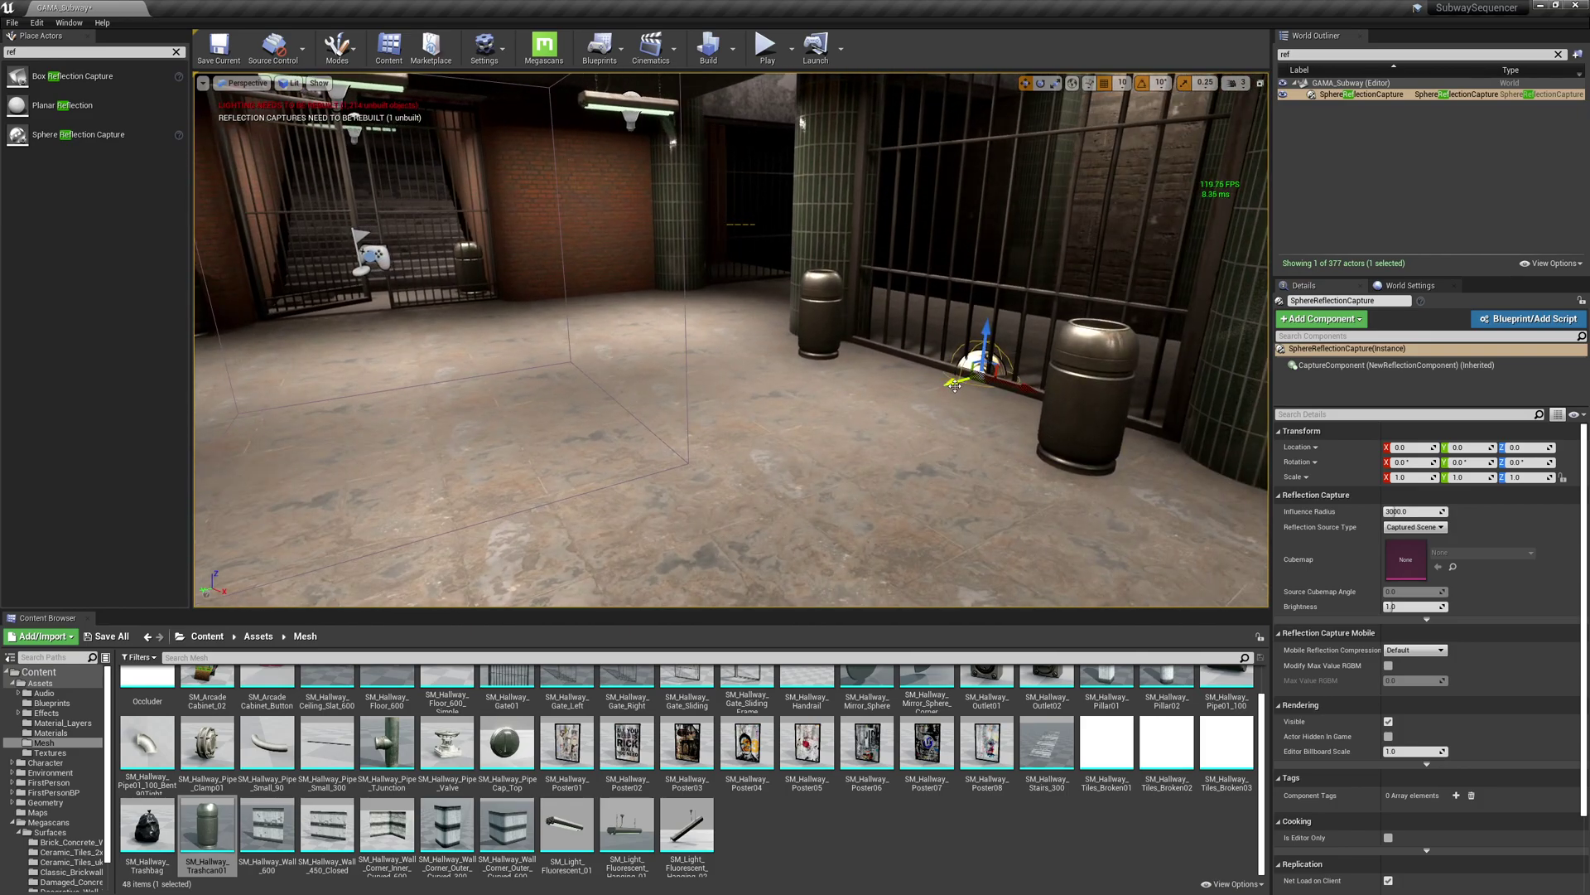
left_click_drag(954, 386, 538, 472)
left_click_drag(275, 500, 248, 507)
right_click_drag(249, 506, 149, 502)
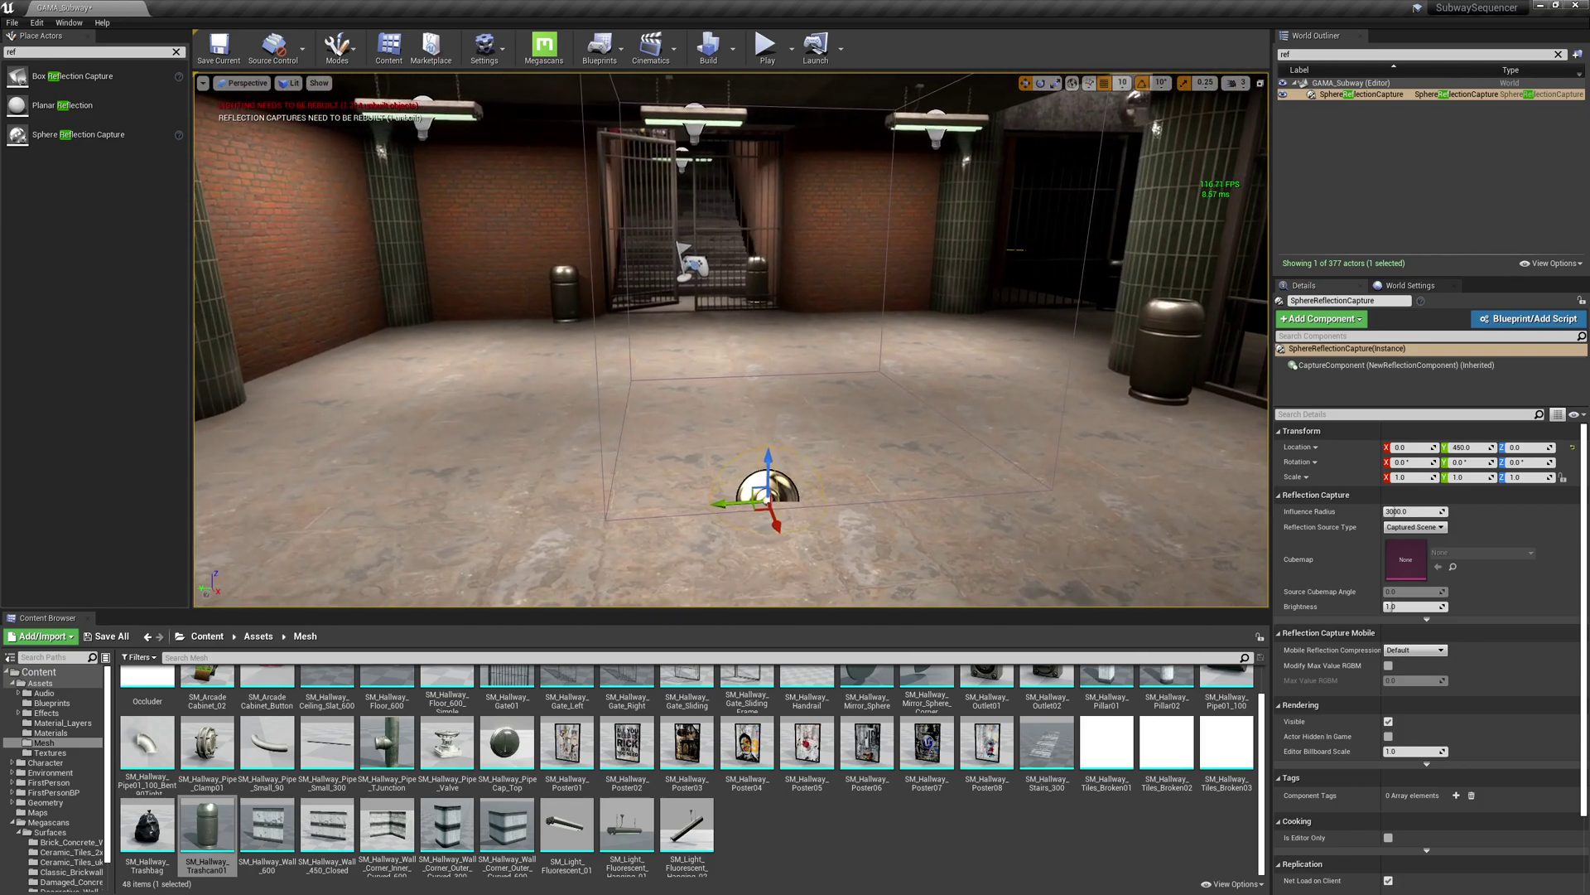
right_click_drag(782, 218, 812, 298)
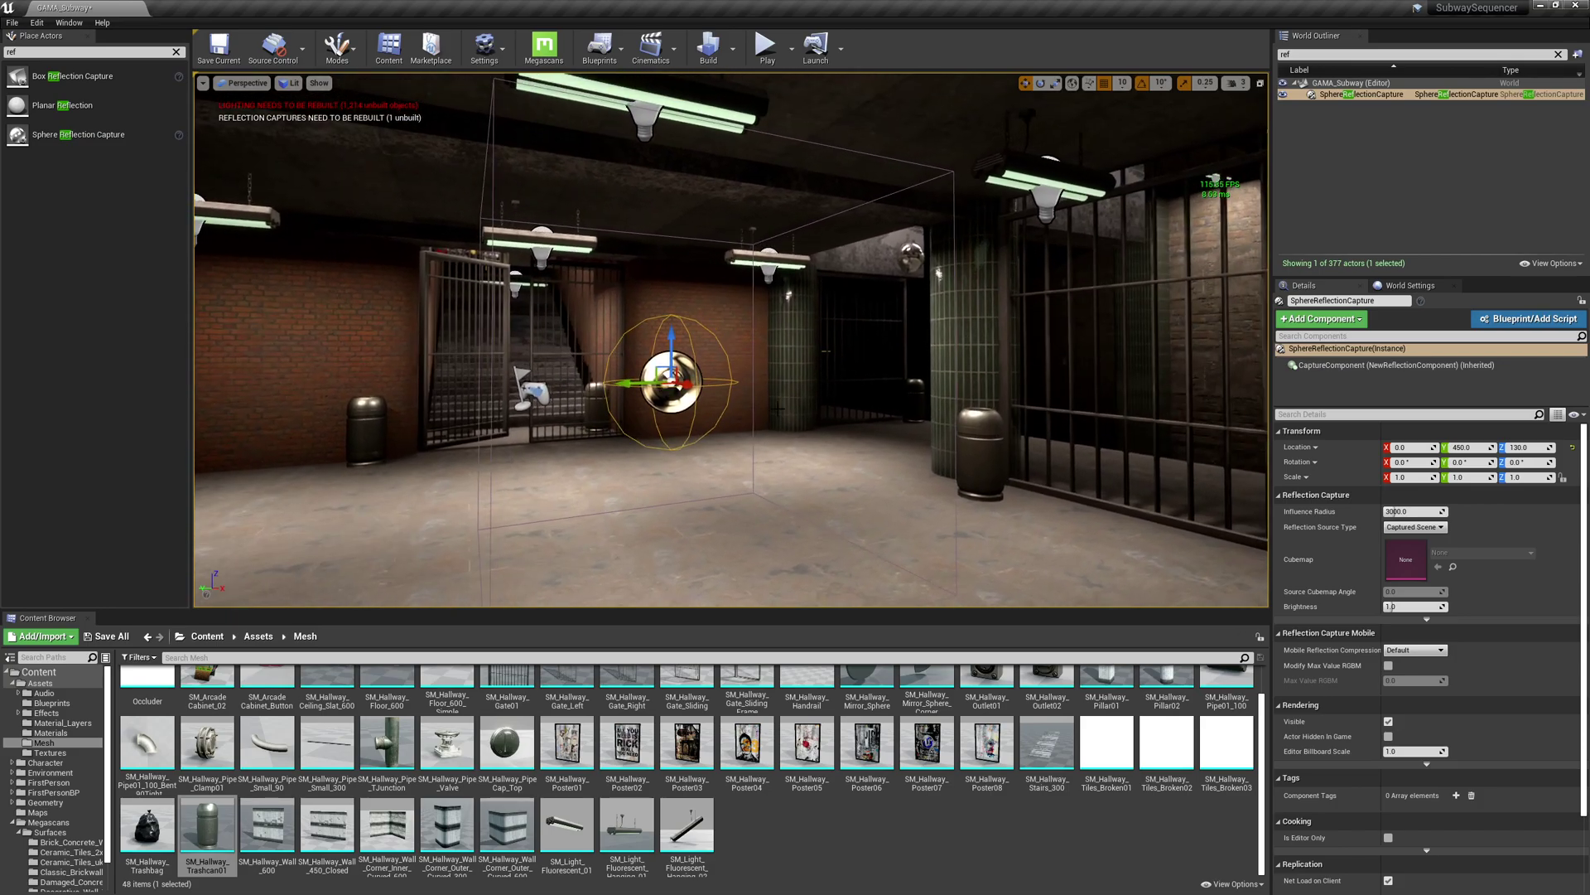
left_click_drag(674, 334, 674, 270)
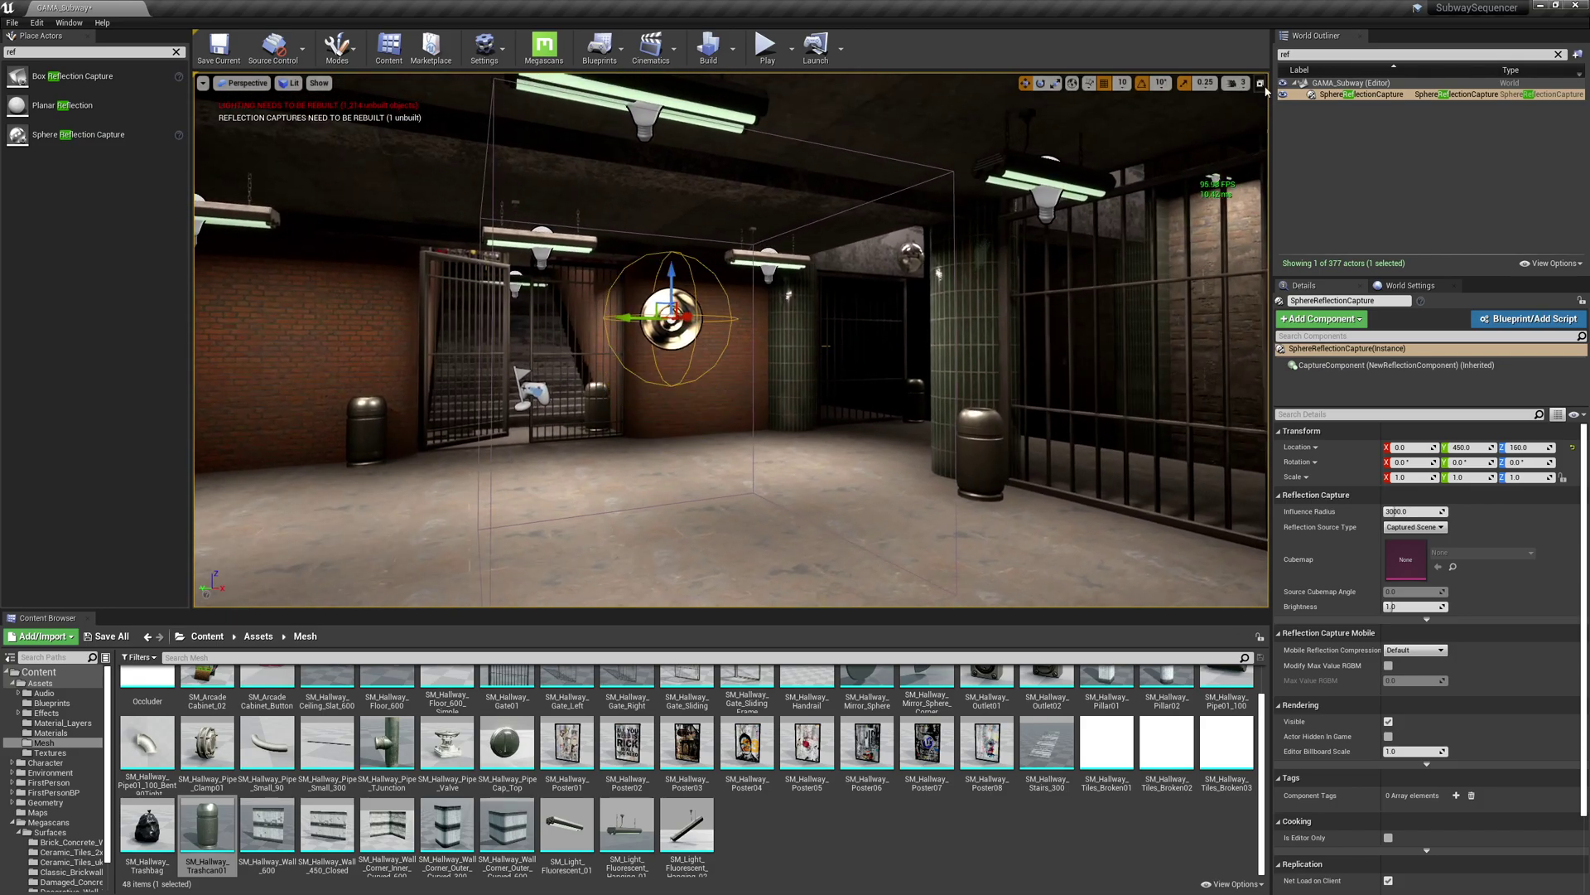
Examine how the reflection capture's influence radius covers the whole level in the top view, then return to the perspective view.
left_click(1260, 84)
left_click(1260, 351)
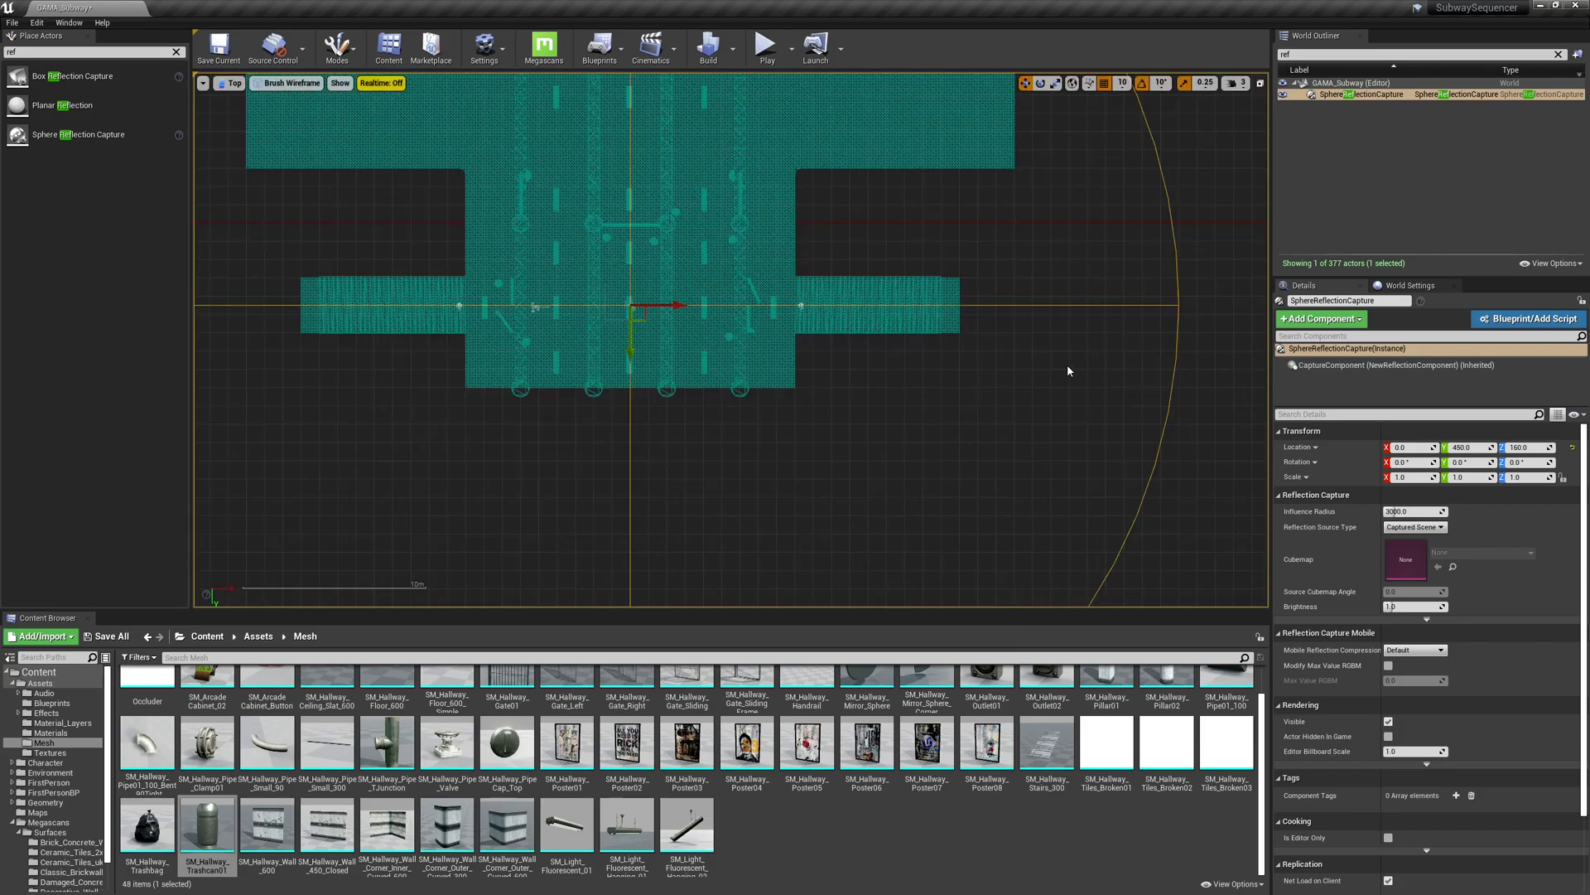
scroll(1068, 371, "down", 3)
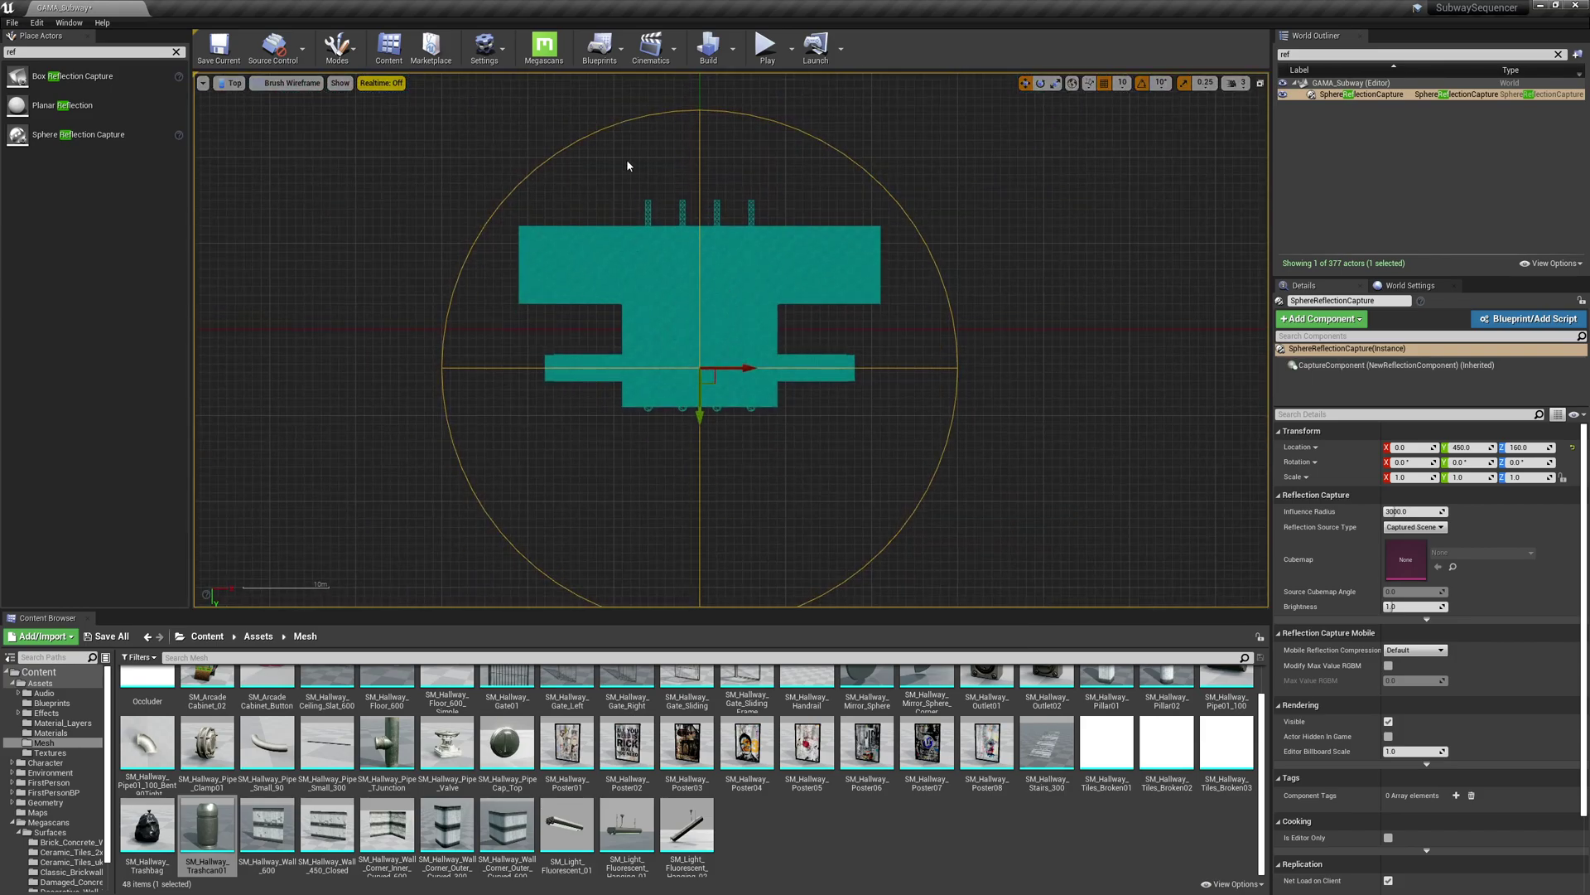
left_click(1260, 84)
left_click(721, 351)
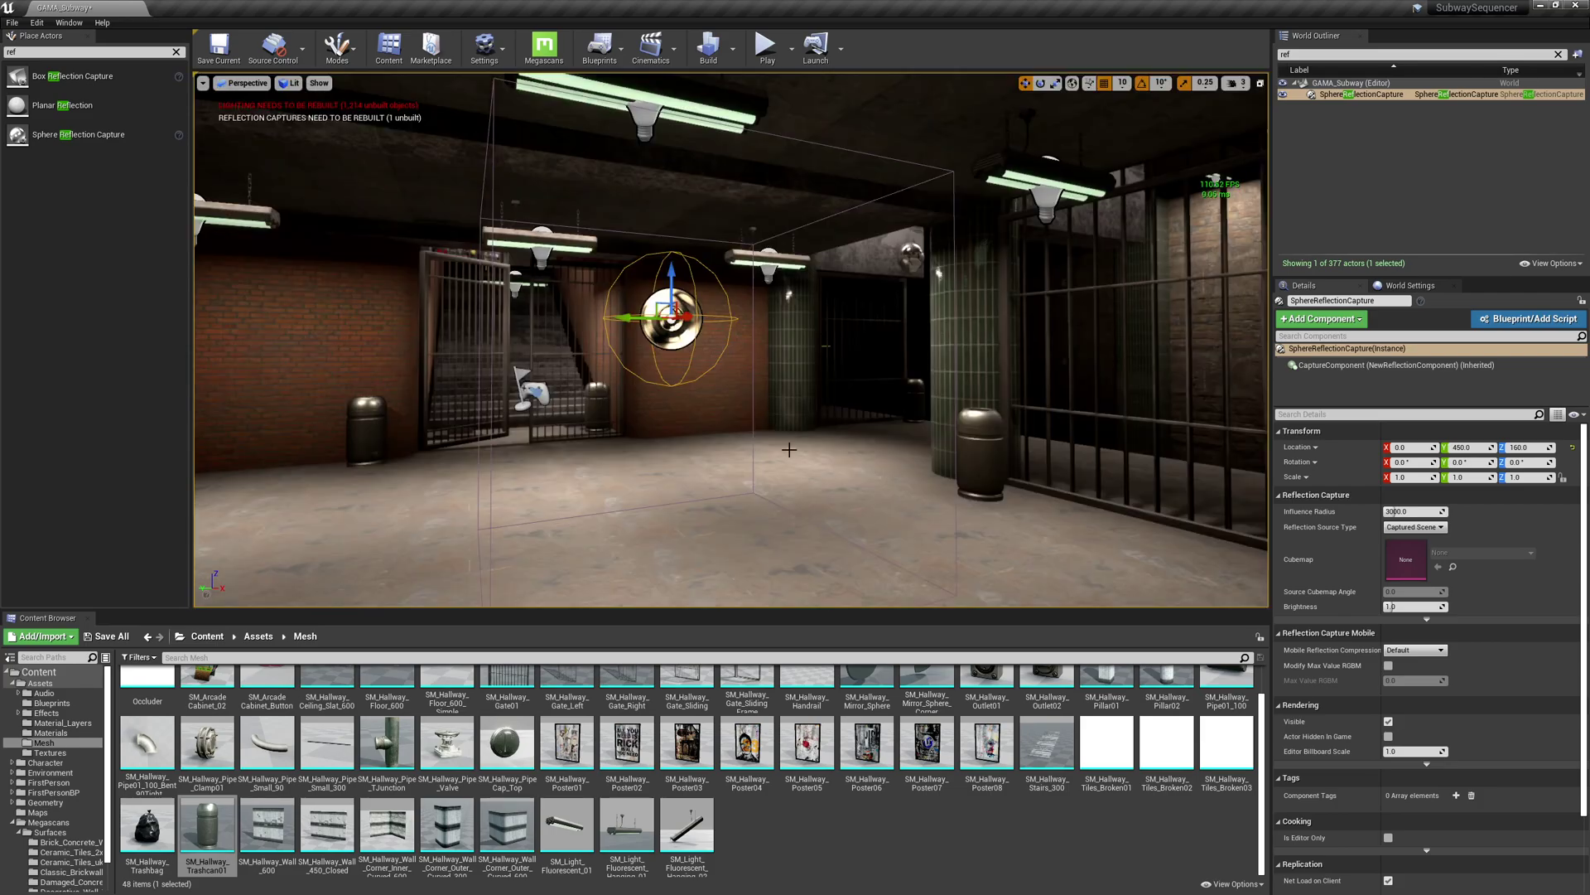
Hide the editor helpers with game view, build the level's reflection captures, and inspect the trash cans and pillars around the hallway.
key("g")
right_click_drag(965, 520, 827, 526)
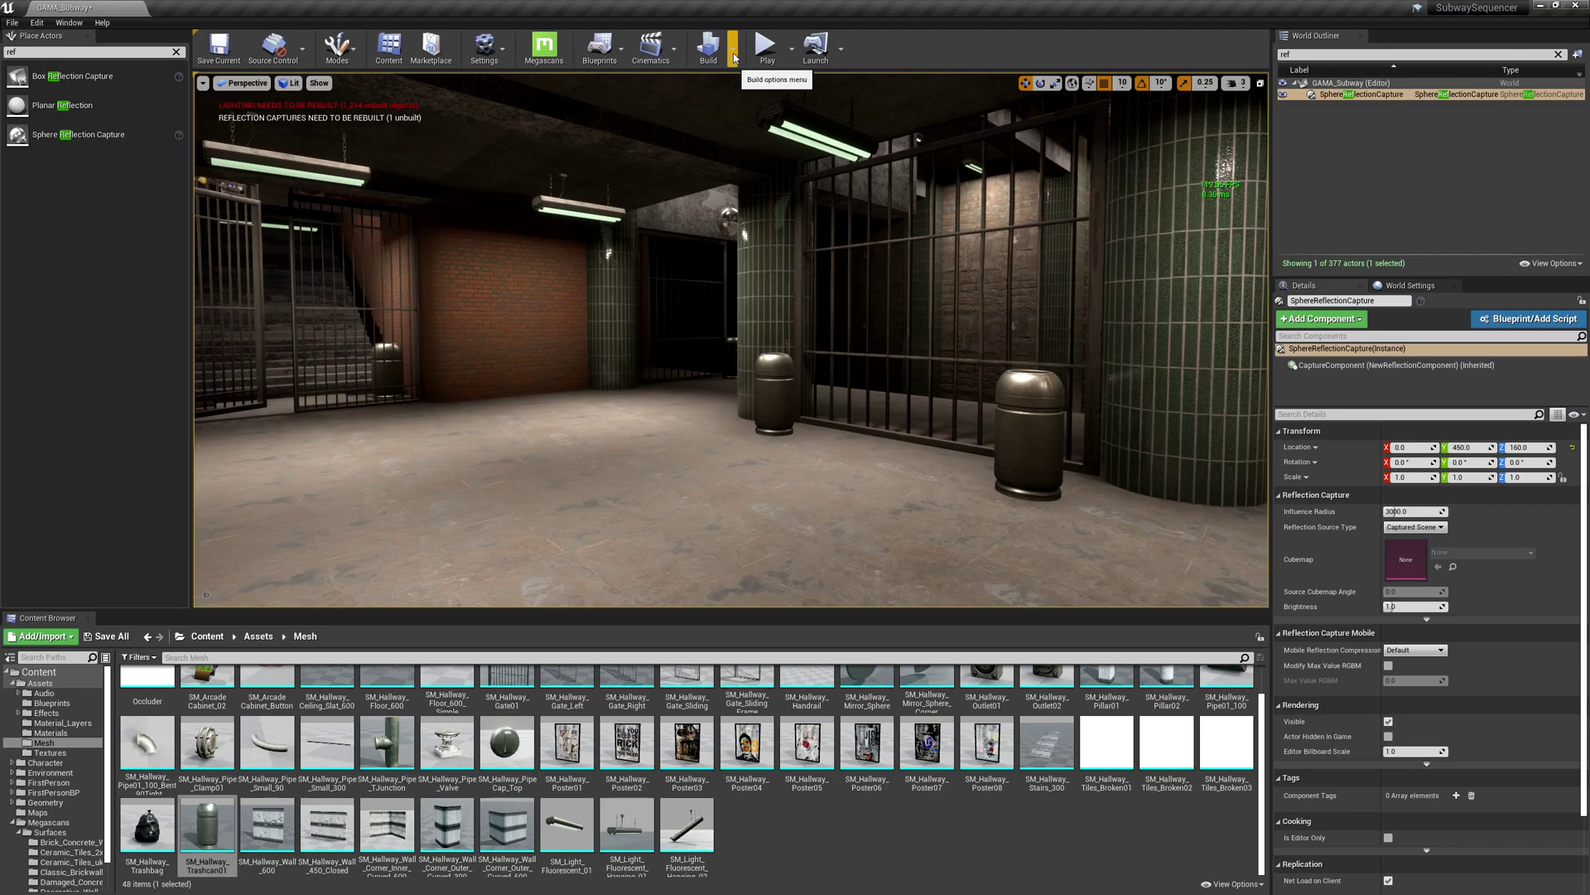
left_click(734, 57)
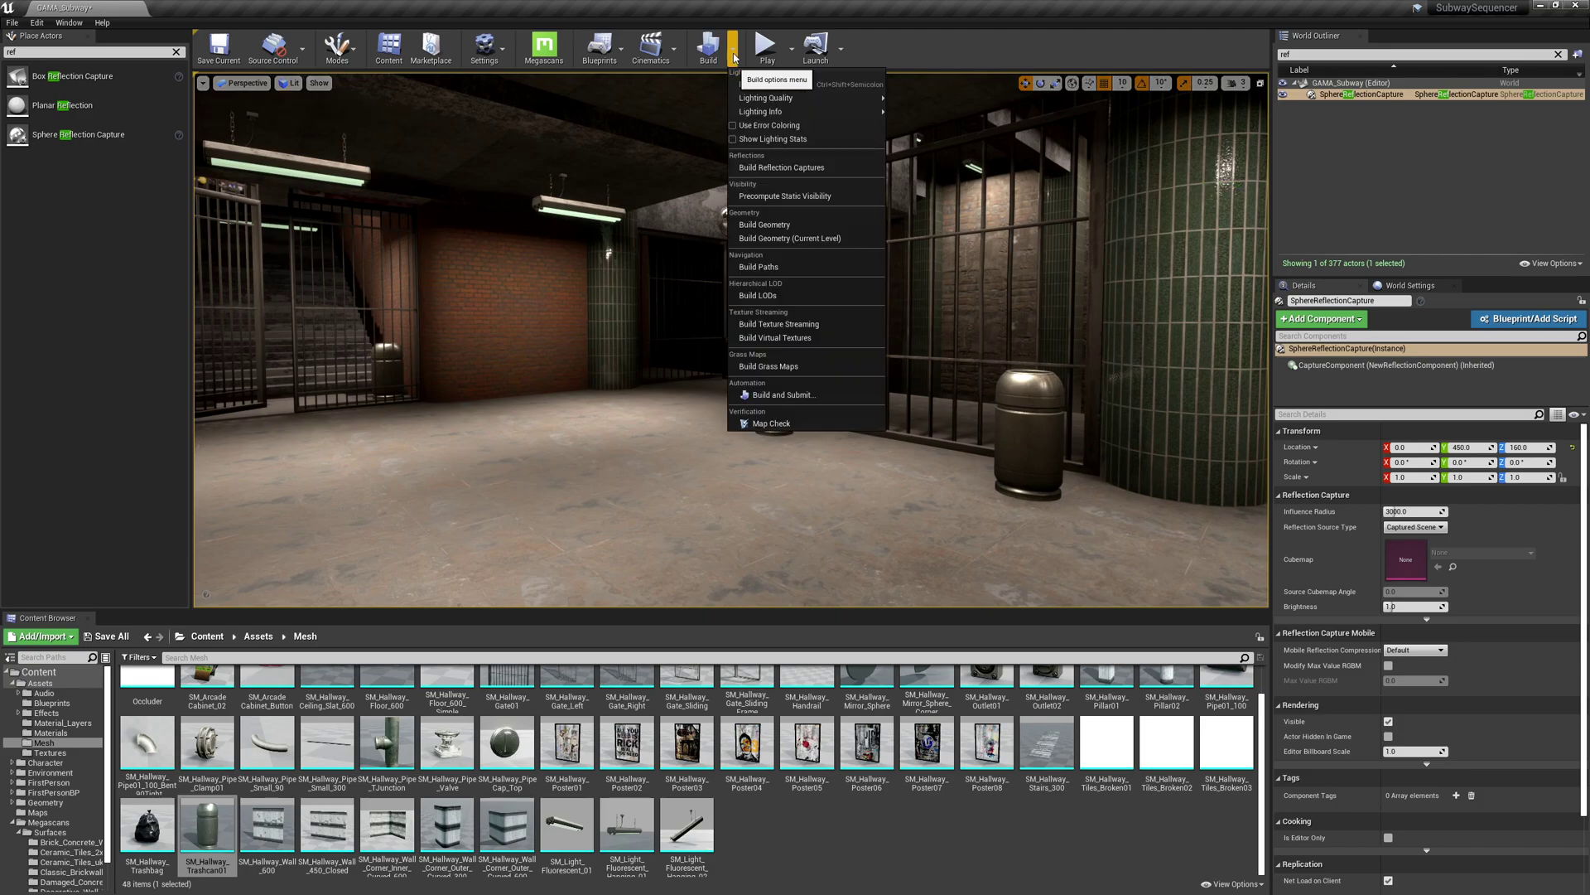
left_click(771, 169)
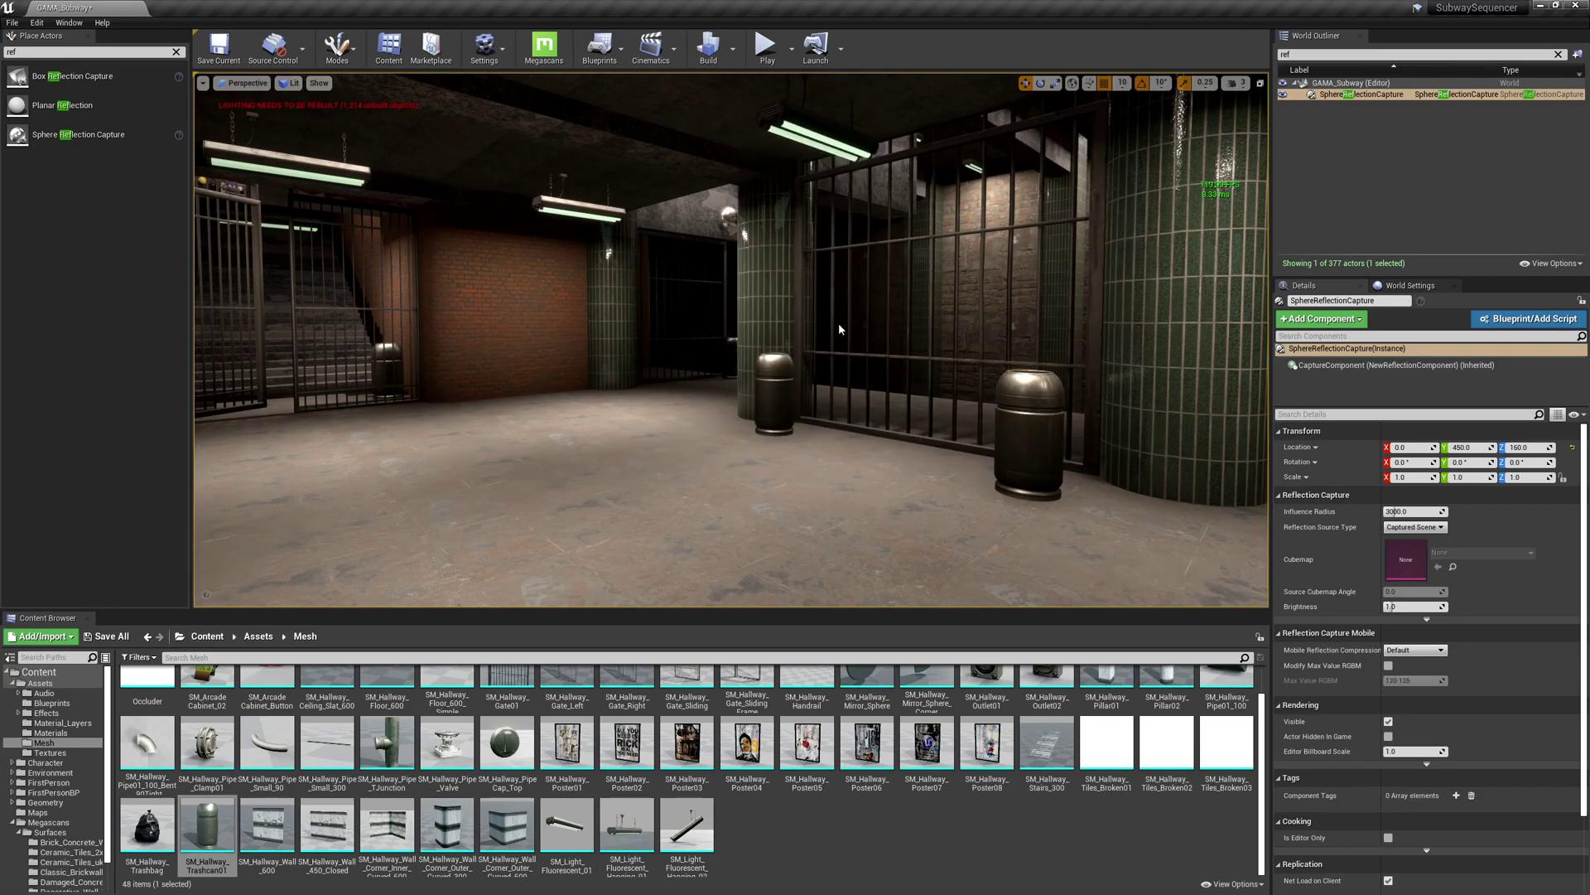
right_click_drag(1044, 379, 1263, 379)
right_click_drag(878, 365, 757, 364)
mouse_move(1060, 365)
right_mouse_down()
mouse_move(1069, 336)
mouse_move(1064, 377)
right_mouse_up()
Open the M_Emissive material used by the hanging fluorescent light near the brick wall.
left_click(756, 143)
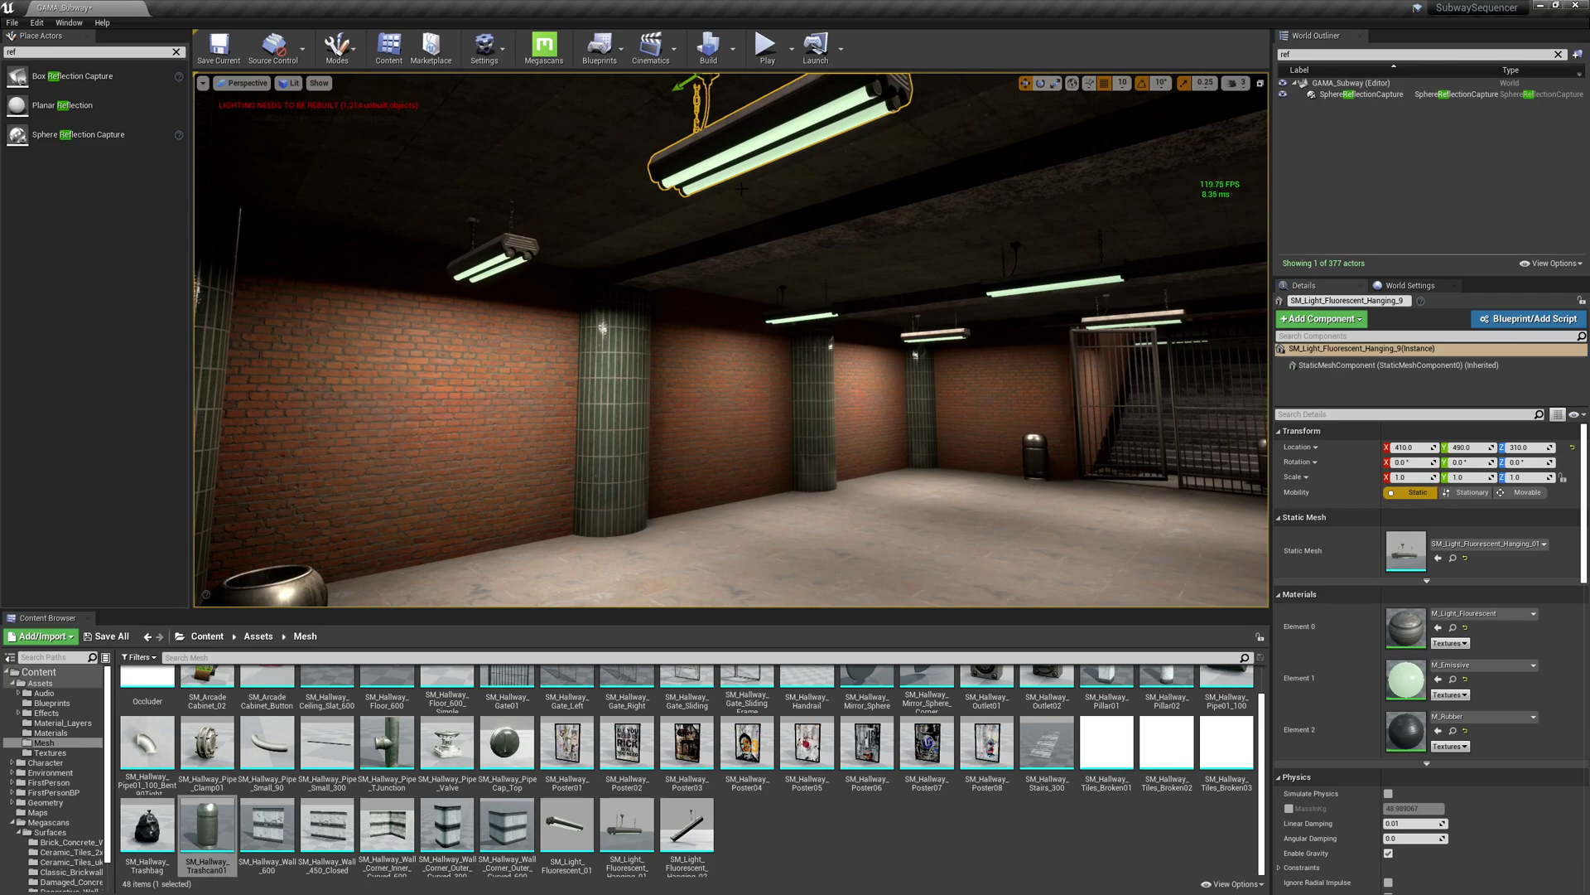
double_click(1405, 679)
scroll(717, 400, "up", 5)
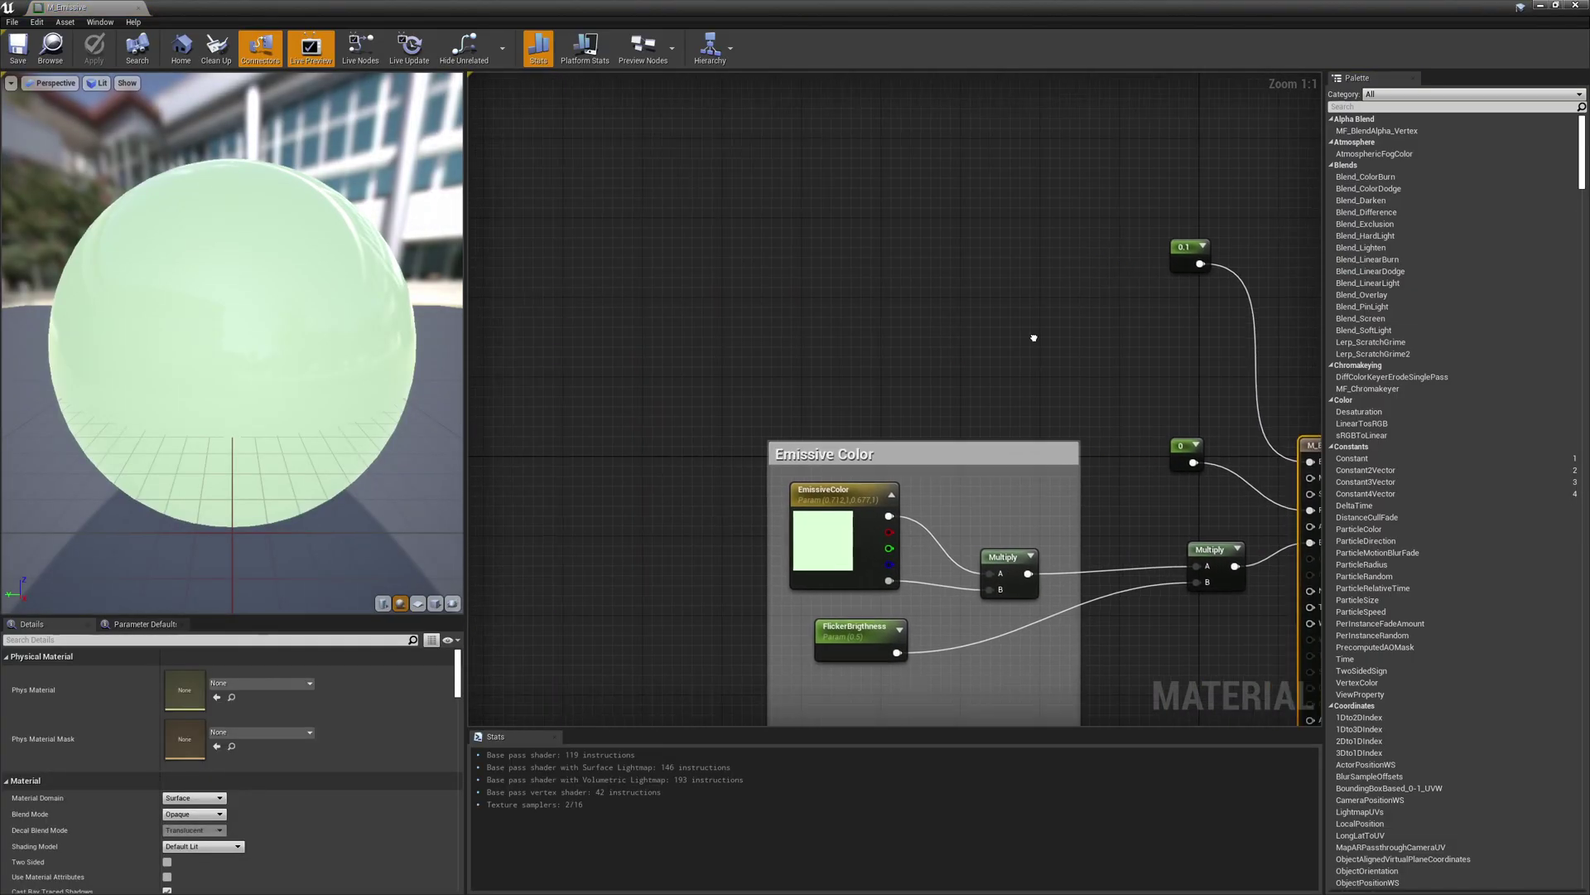
Set the EmissiveColor default to a pale warm yellow with hue 53, saturation 0.447917 and value 1.0, previewing it on the level's lights.
left_click(656, 404)
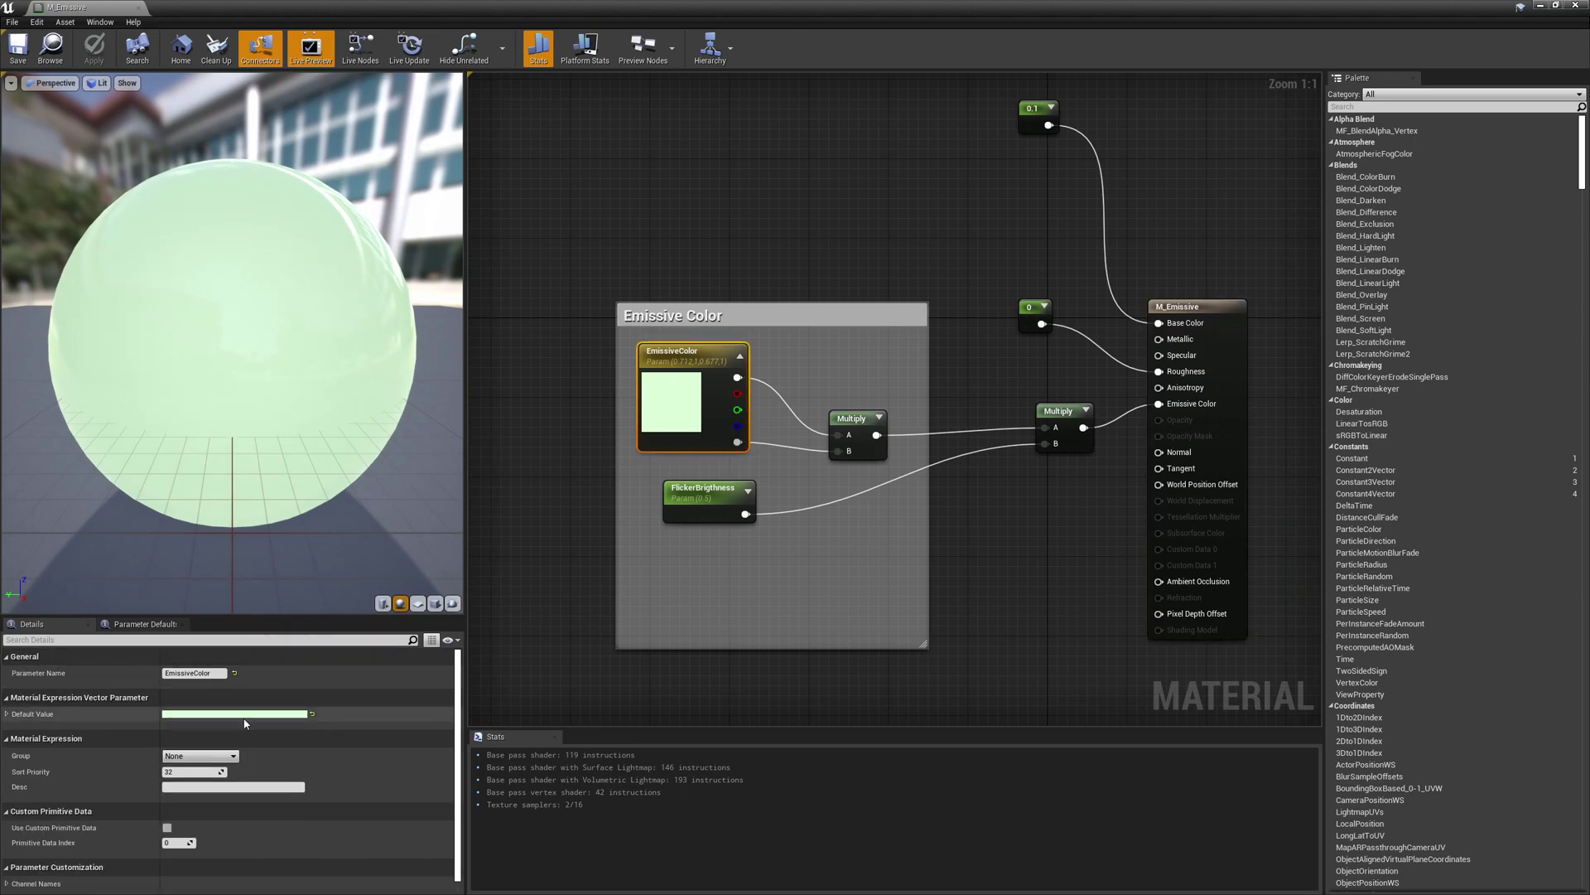
left_click(207, 713)
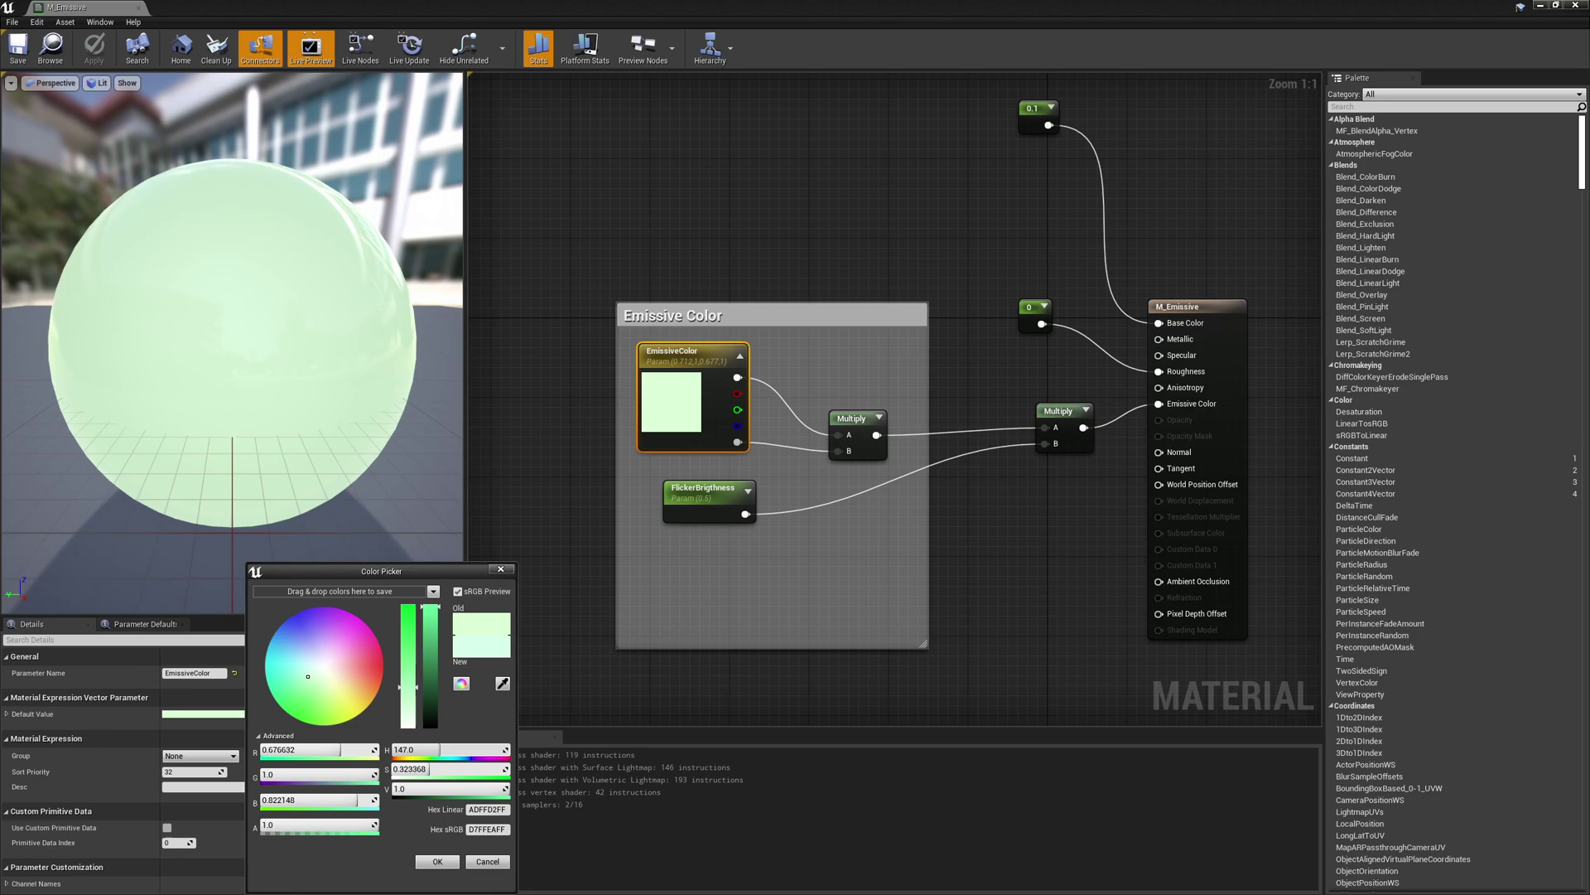
left_click_drag(440, 750, 410, 750)
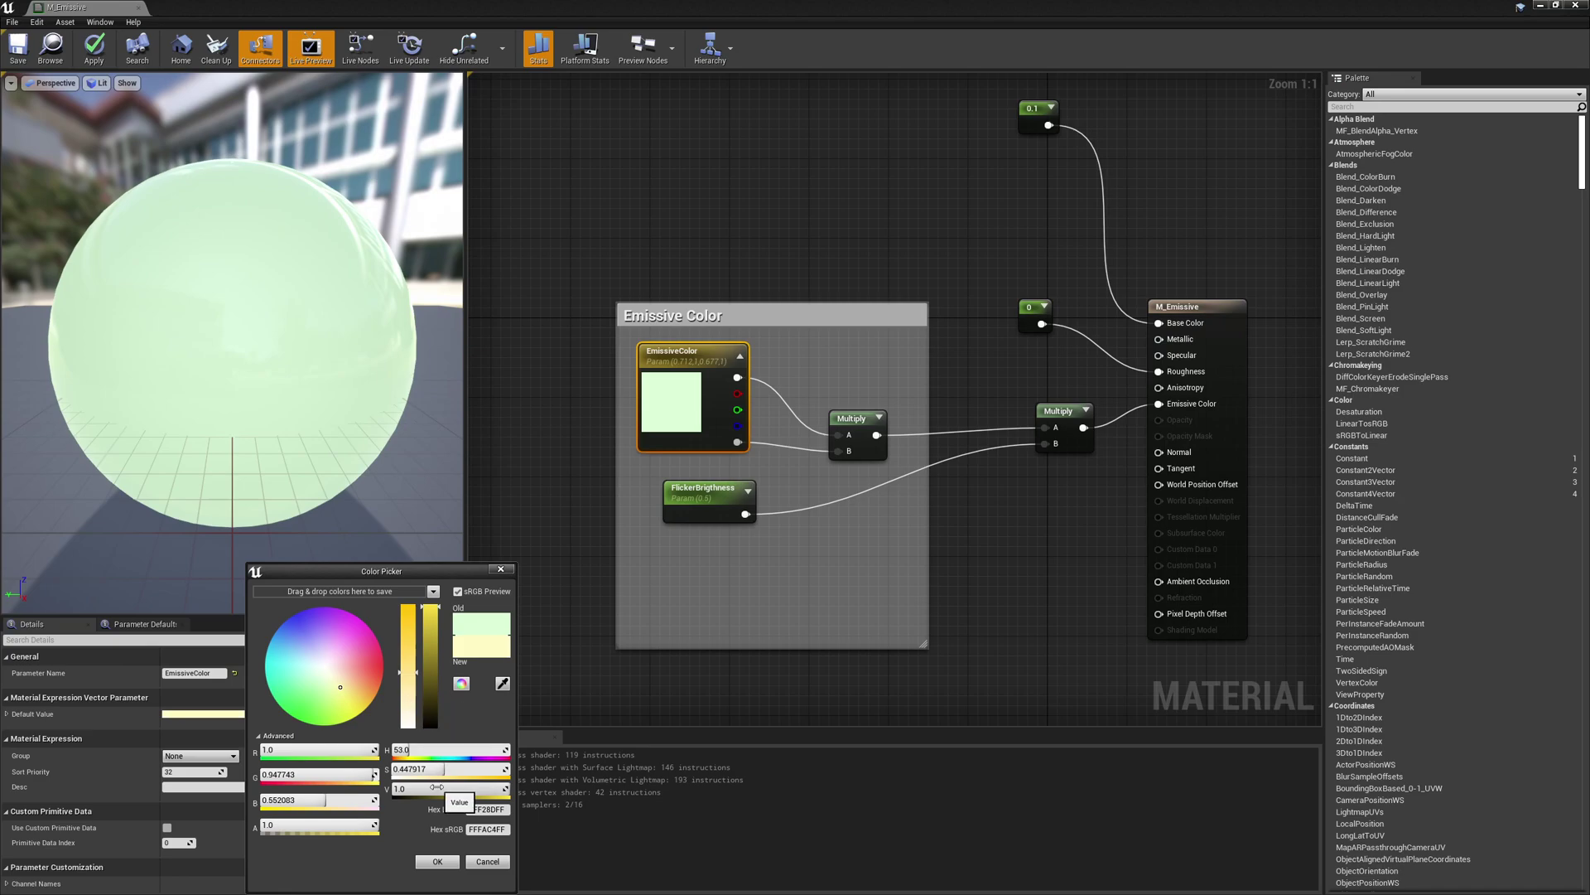
mouse_move(443, 788)
left_mouse_down()
mouse_move(423, 788)
mouse_move(464, 788)
left_mouse_up()
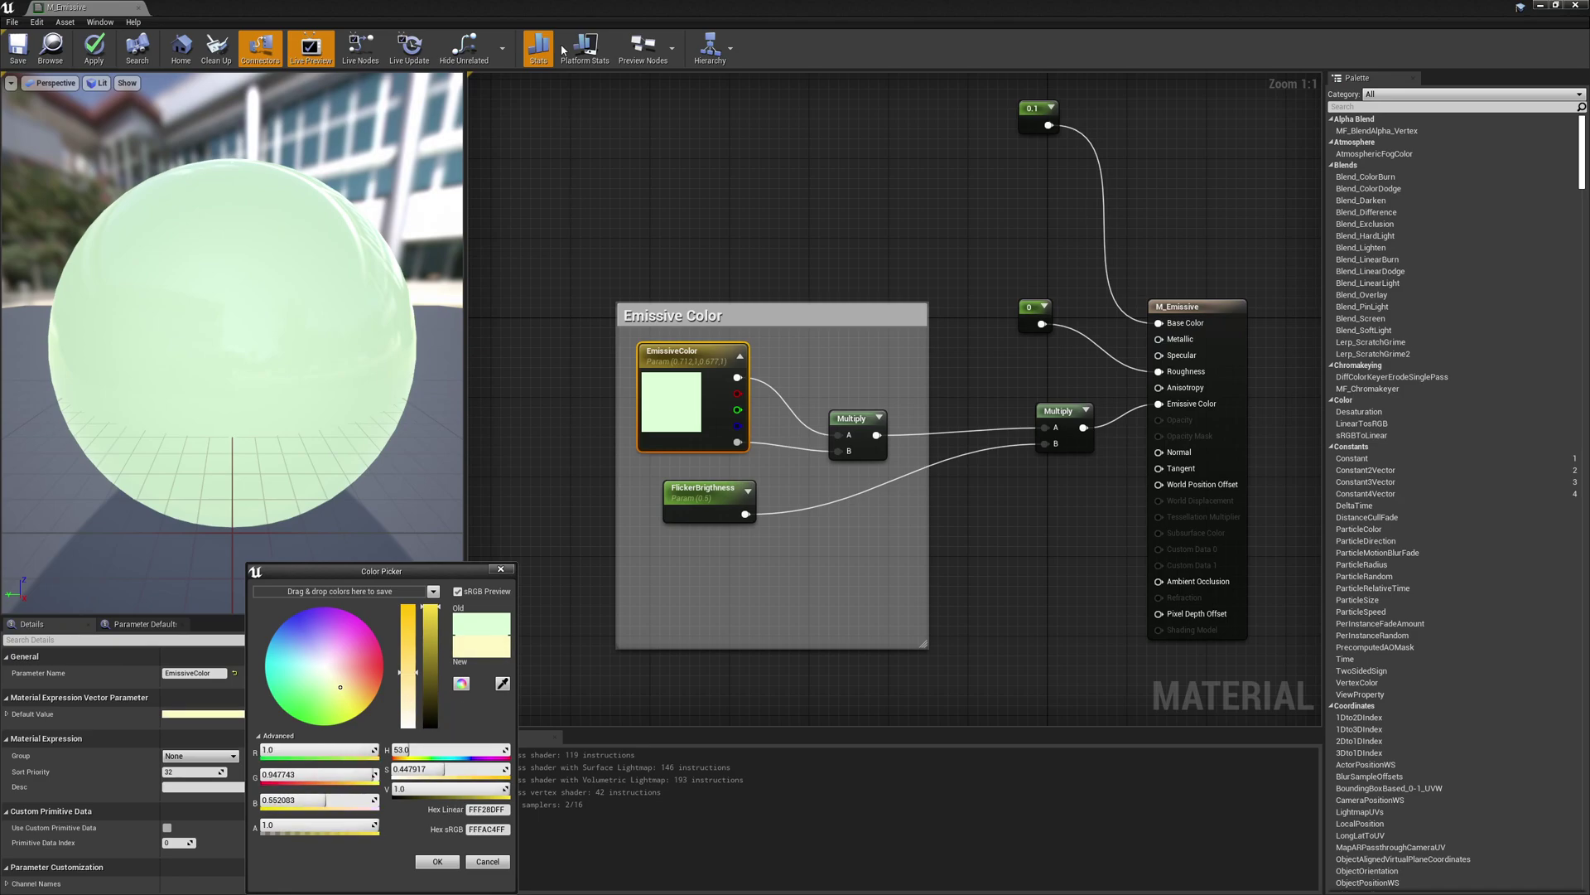
left_click_drag(543, 8, 395, 324)
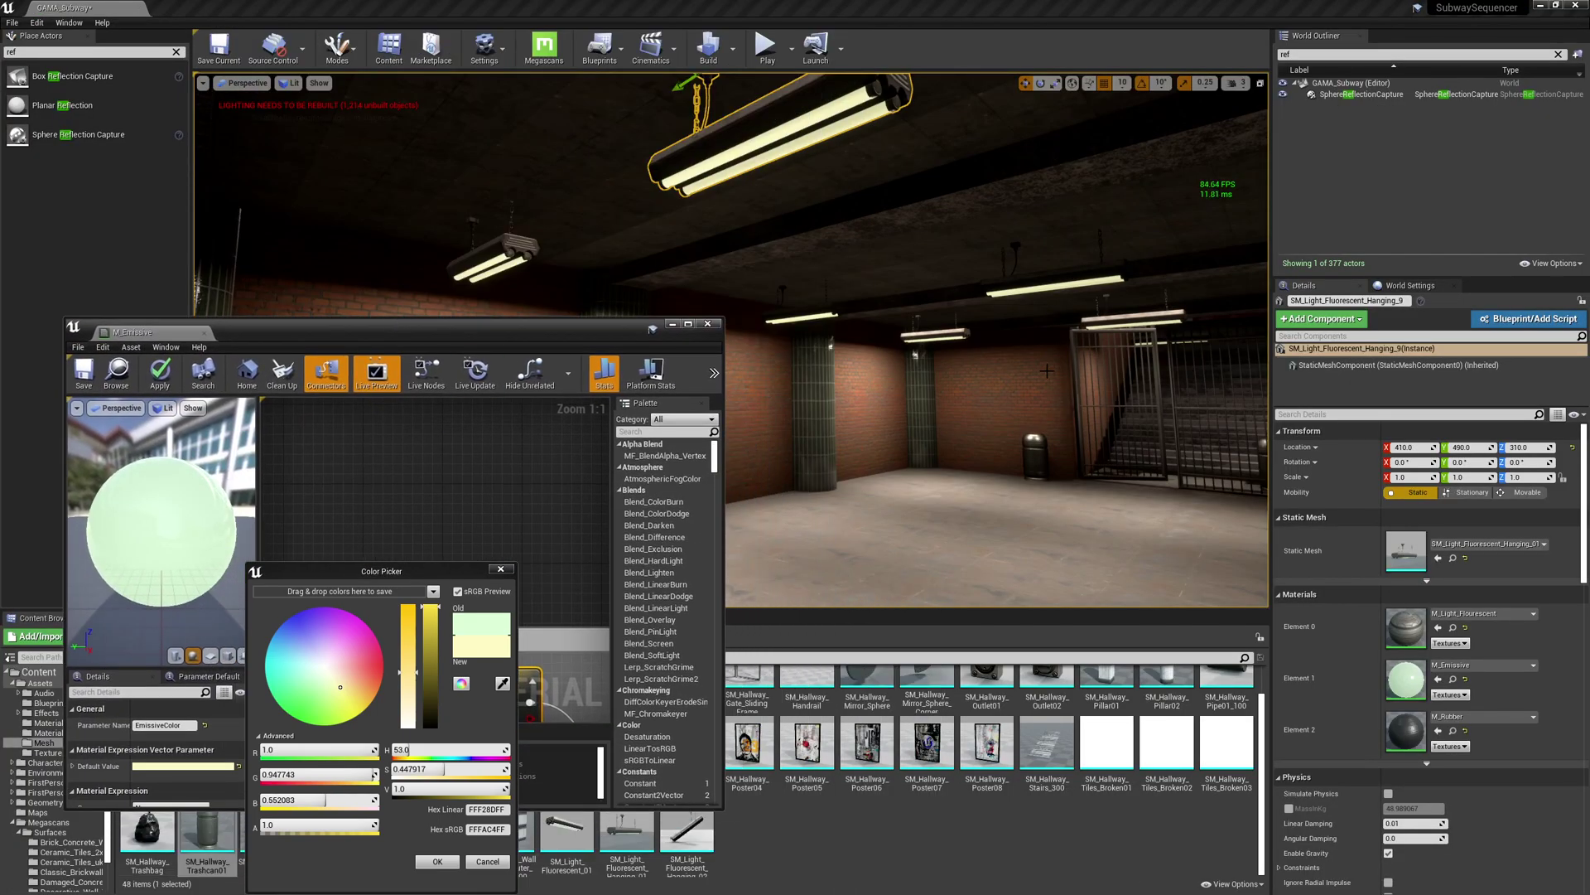
left_click(438, 862)
right_click_drag(1022, 373, 1030, 372)
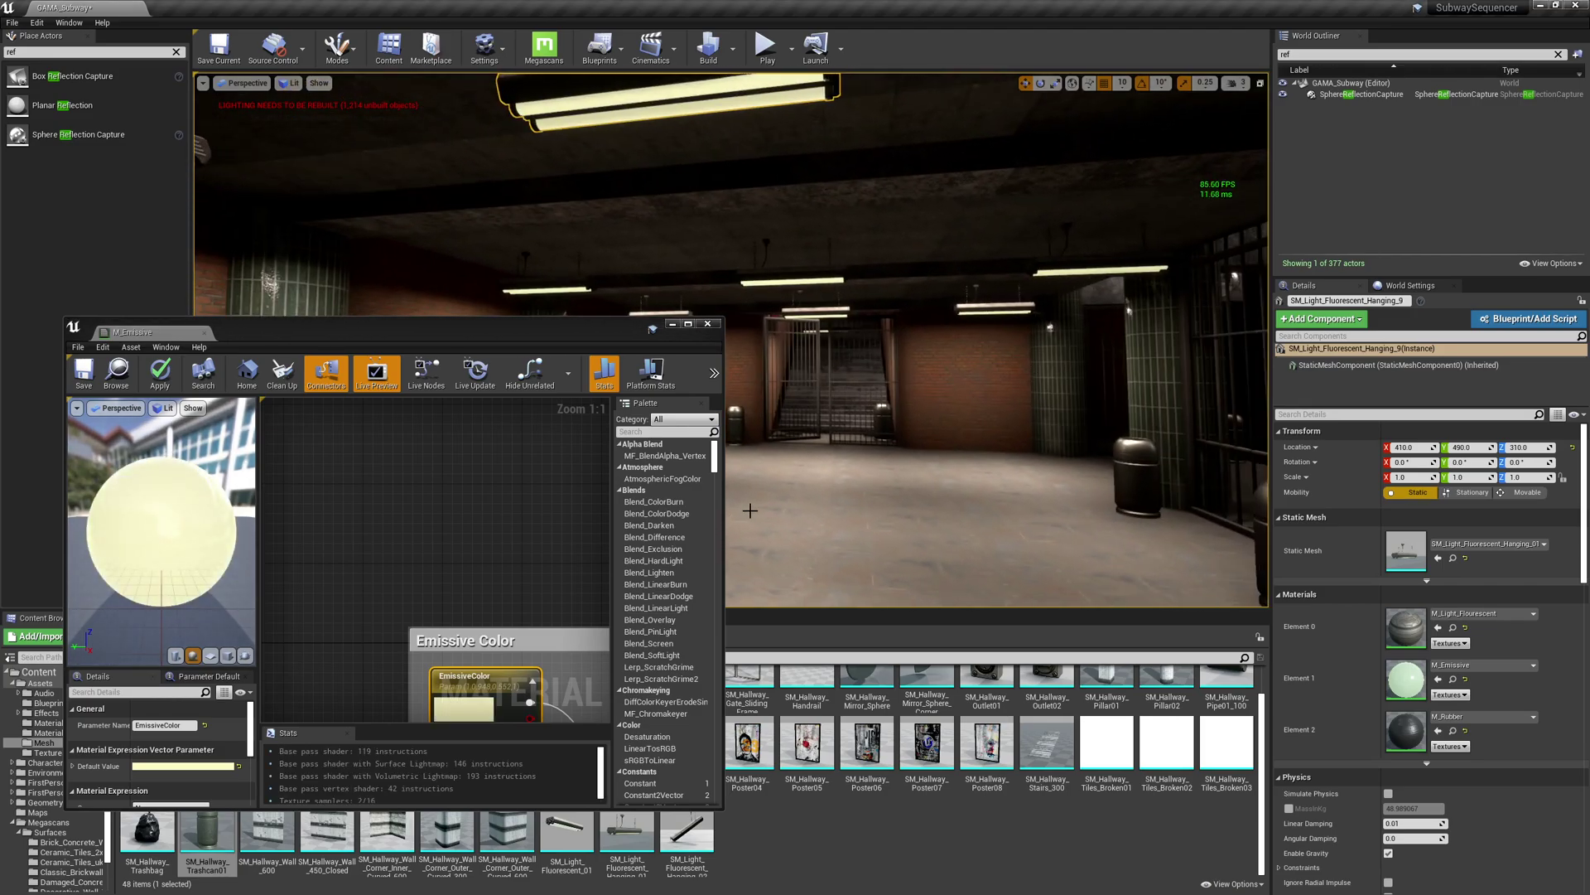
right_click_drag(466, 589, 437, 379)
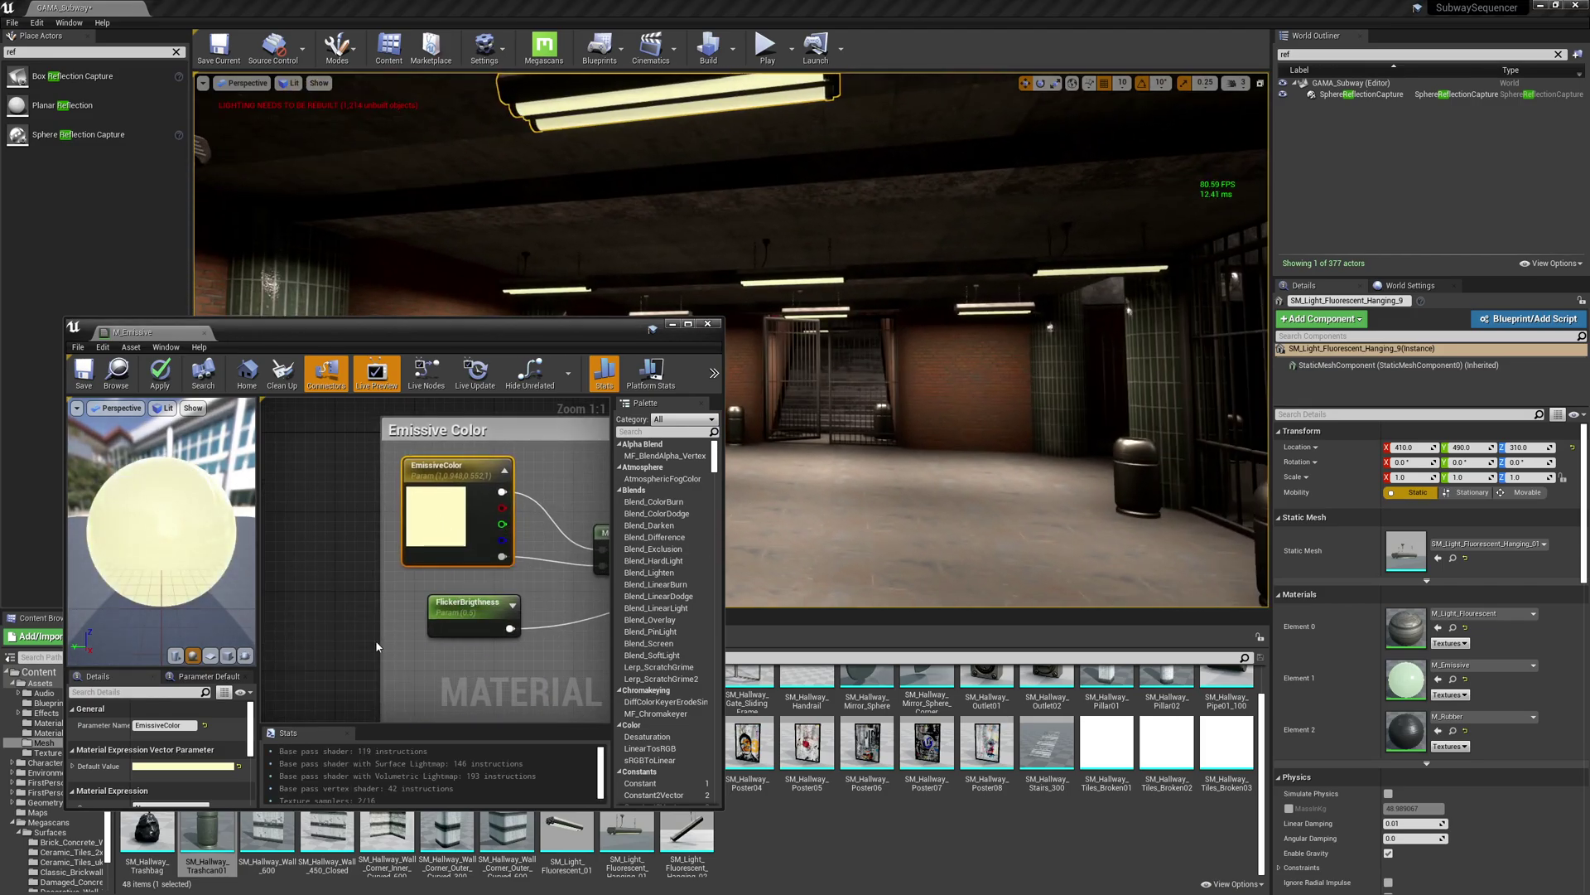
Reduce the EmissiveColor saturation to a nearly white tone, close the M_Emissive material, and view the result on the level's lights.
double_click(445, 513)
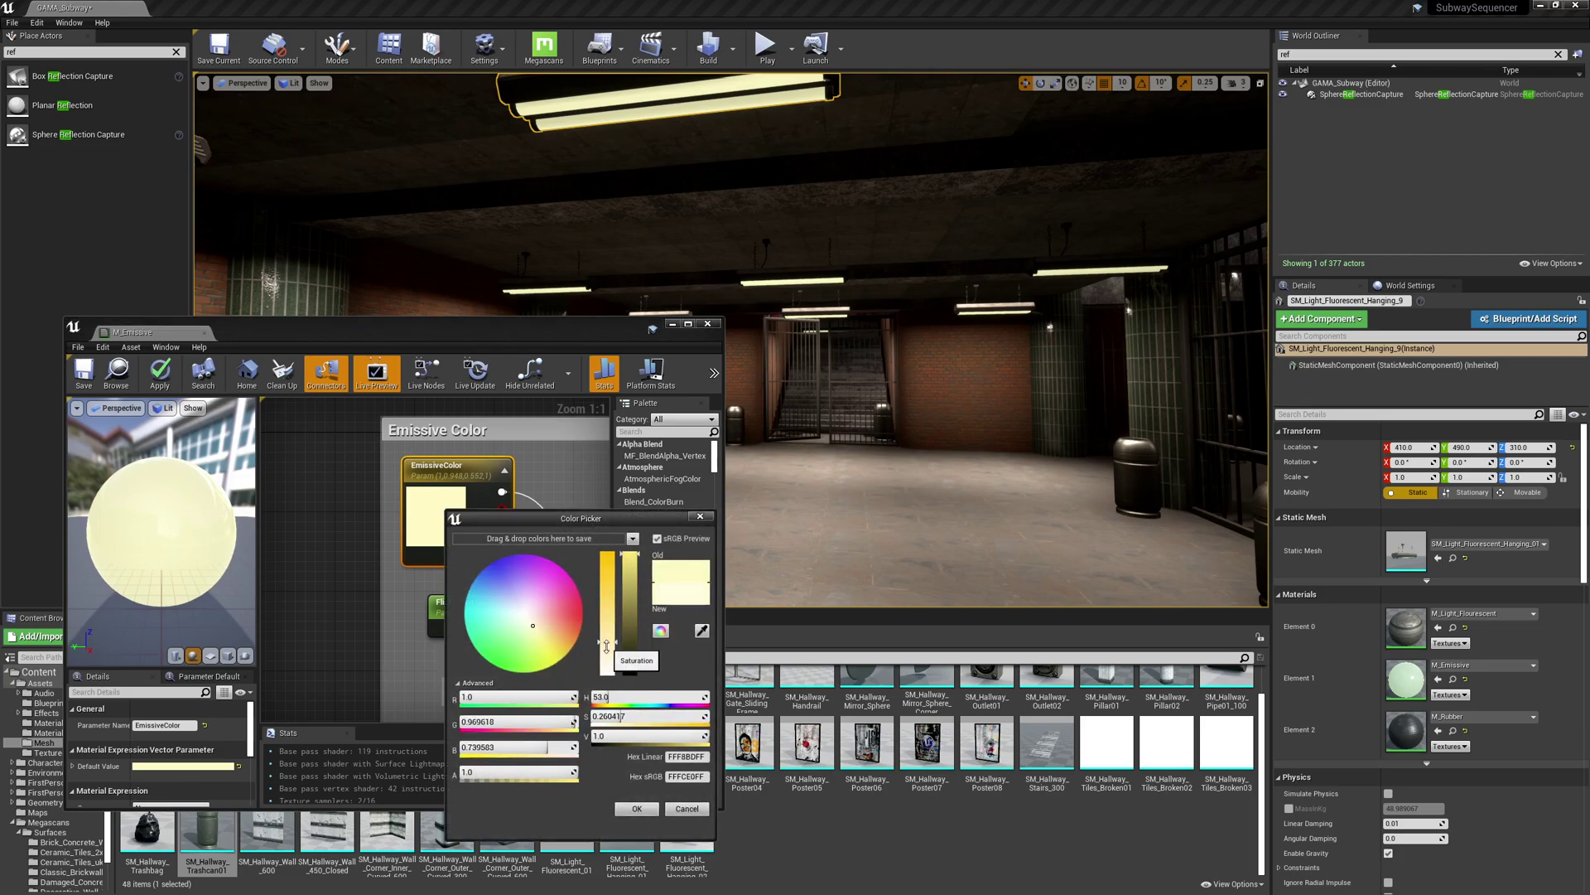
left_click_drag(606, 646, 607, 662)
left_click(637, 808)
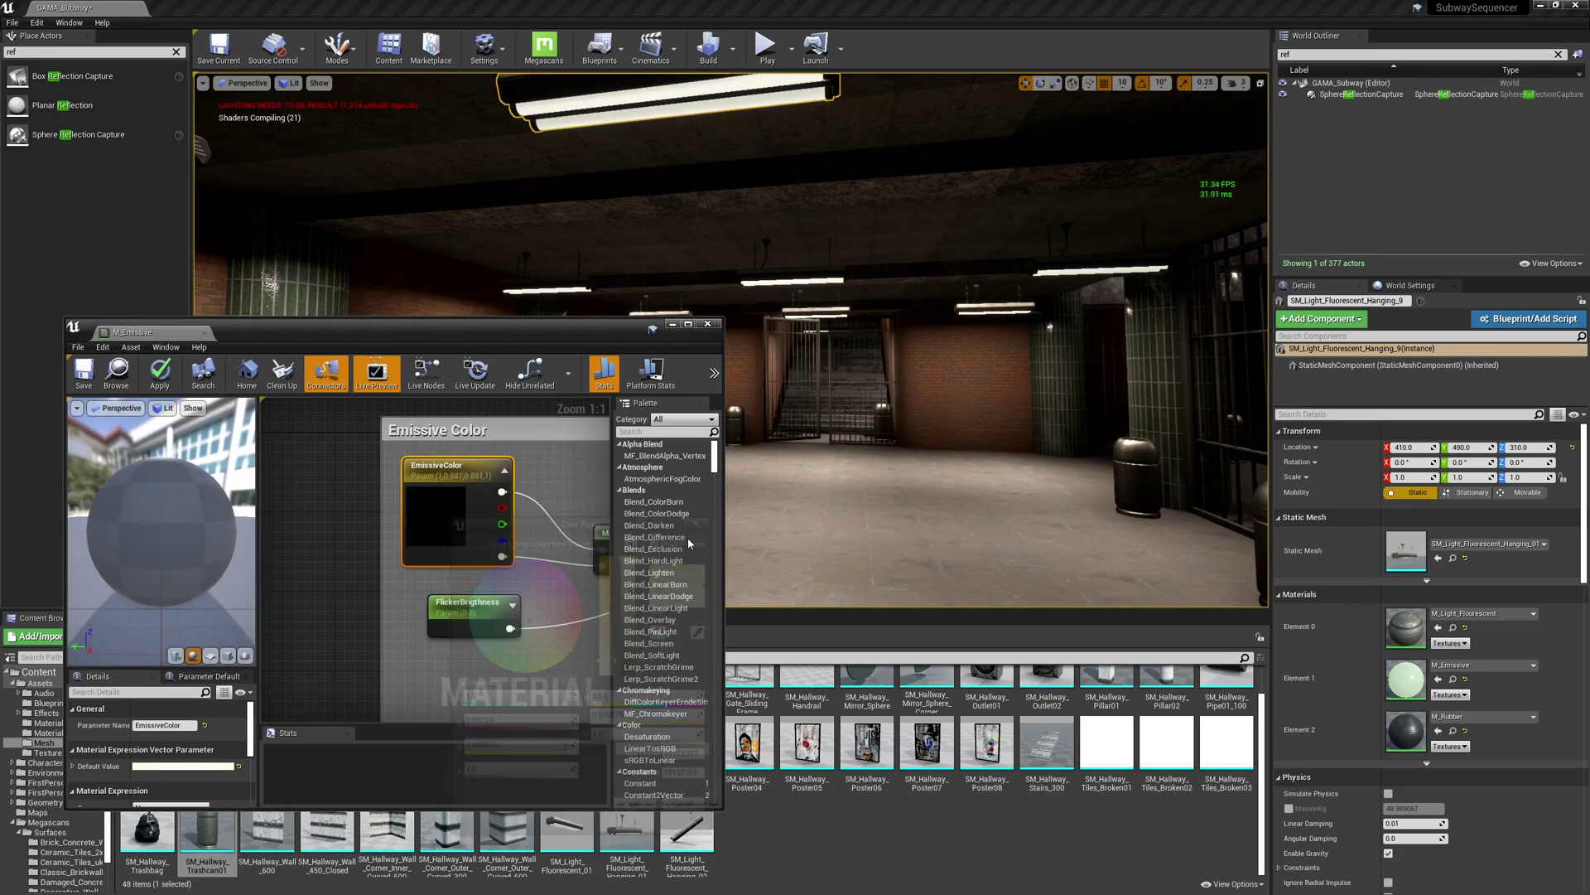
left_click(708, 325)
left_click(826, 498)
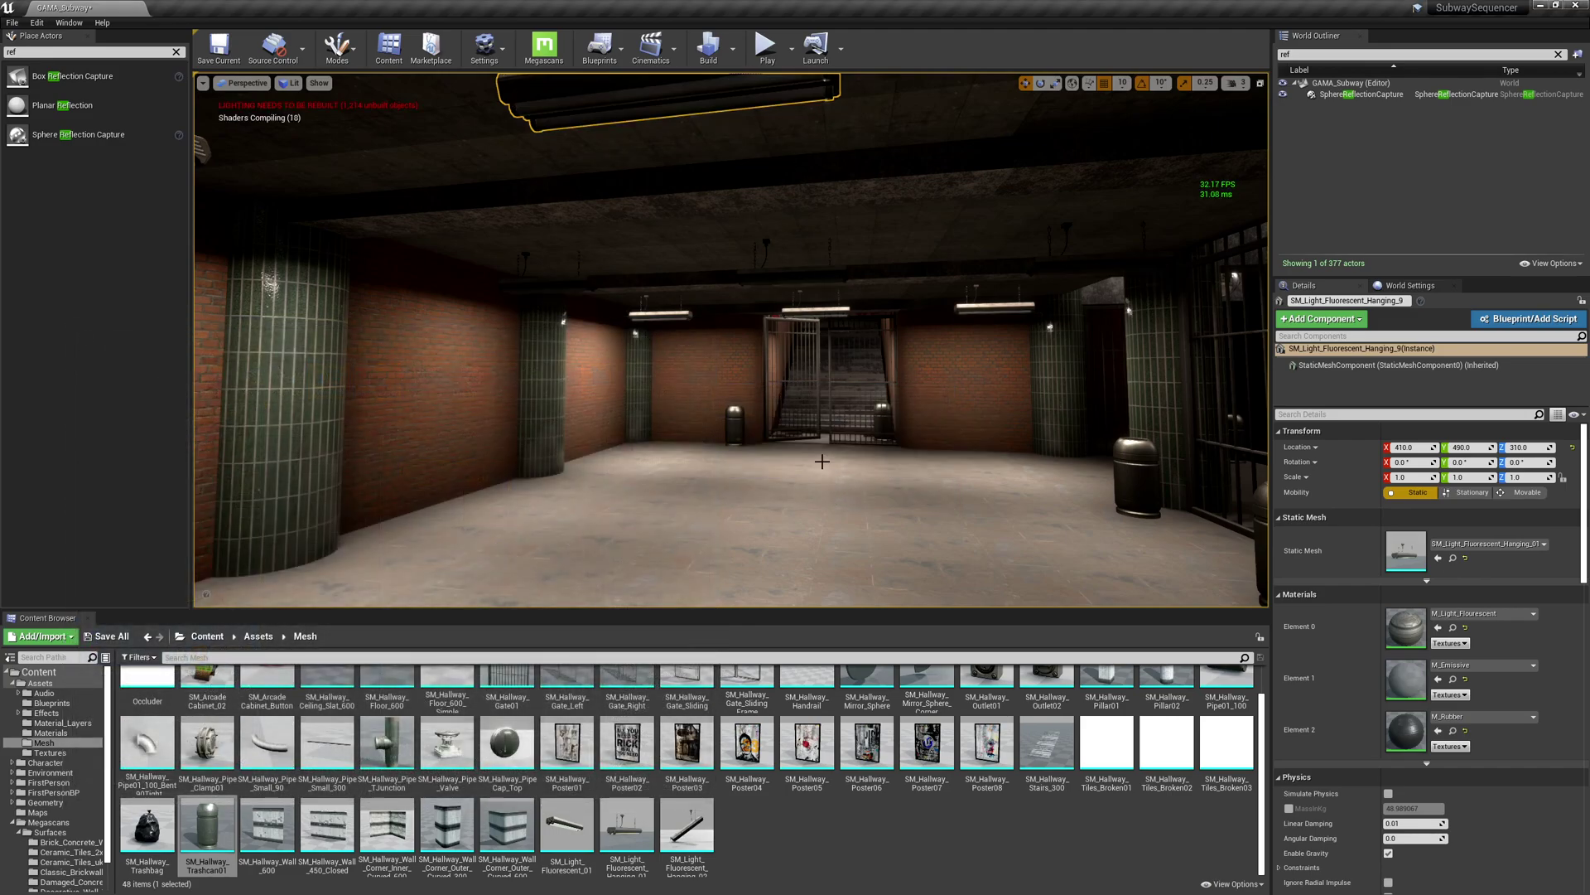
right_click_drag(806, 467, 798, 452)
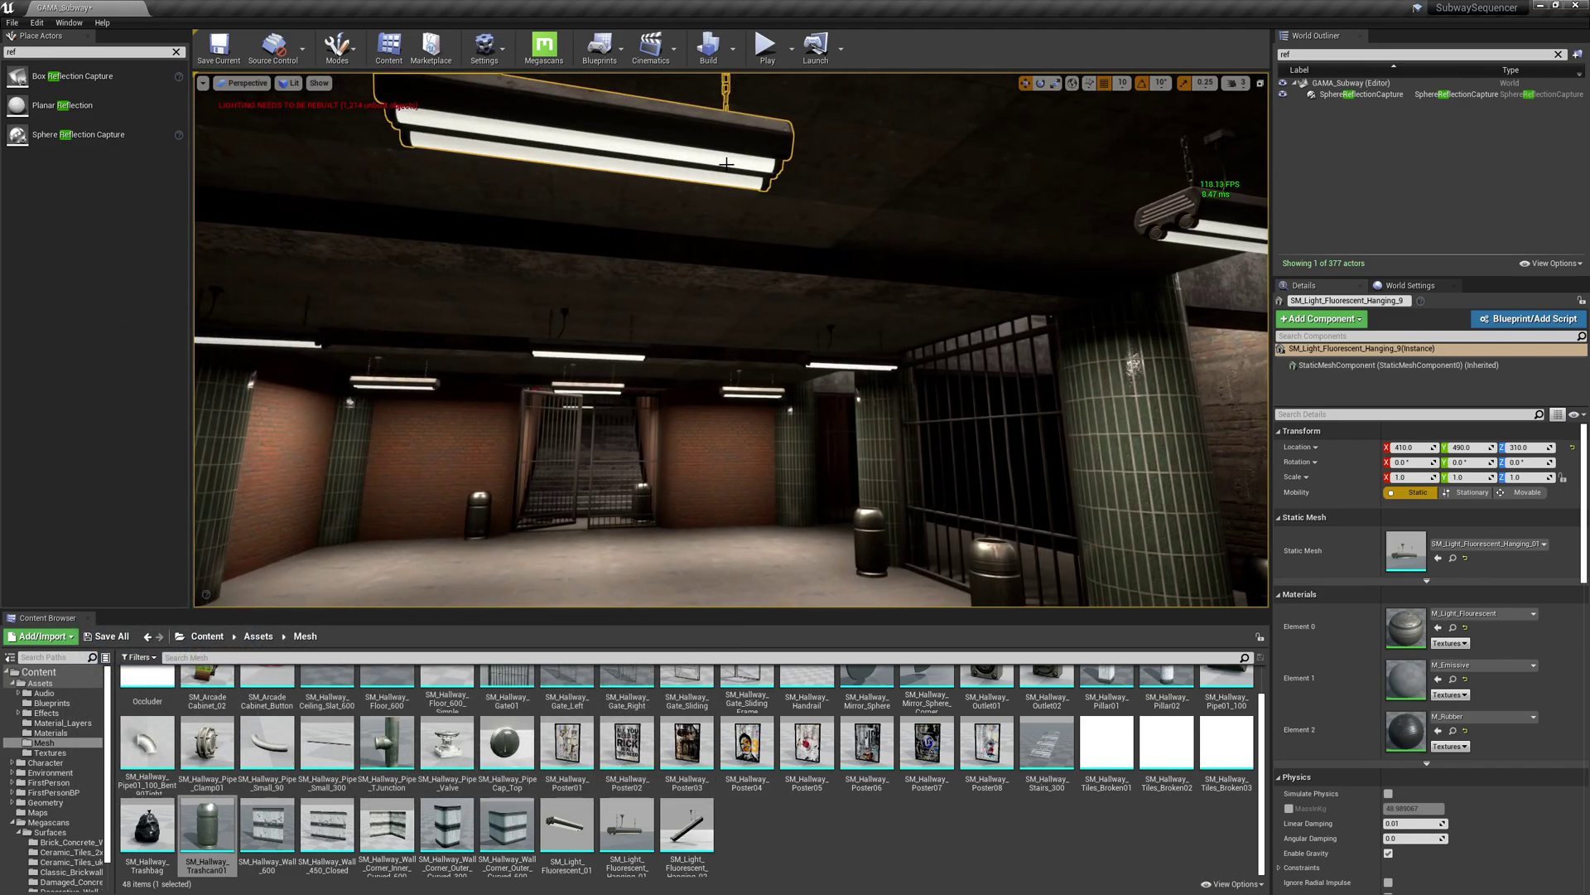
Examine UV Channel 0 of the hanging fluorescent light's static mesh, then return to the level.
double_click(1405, 550)
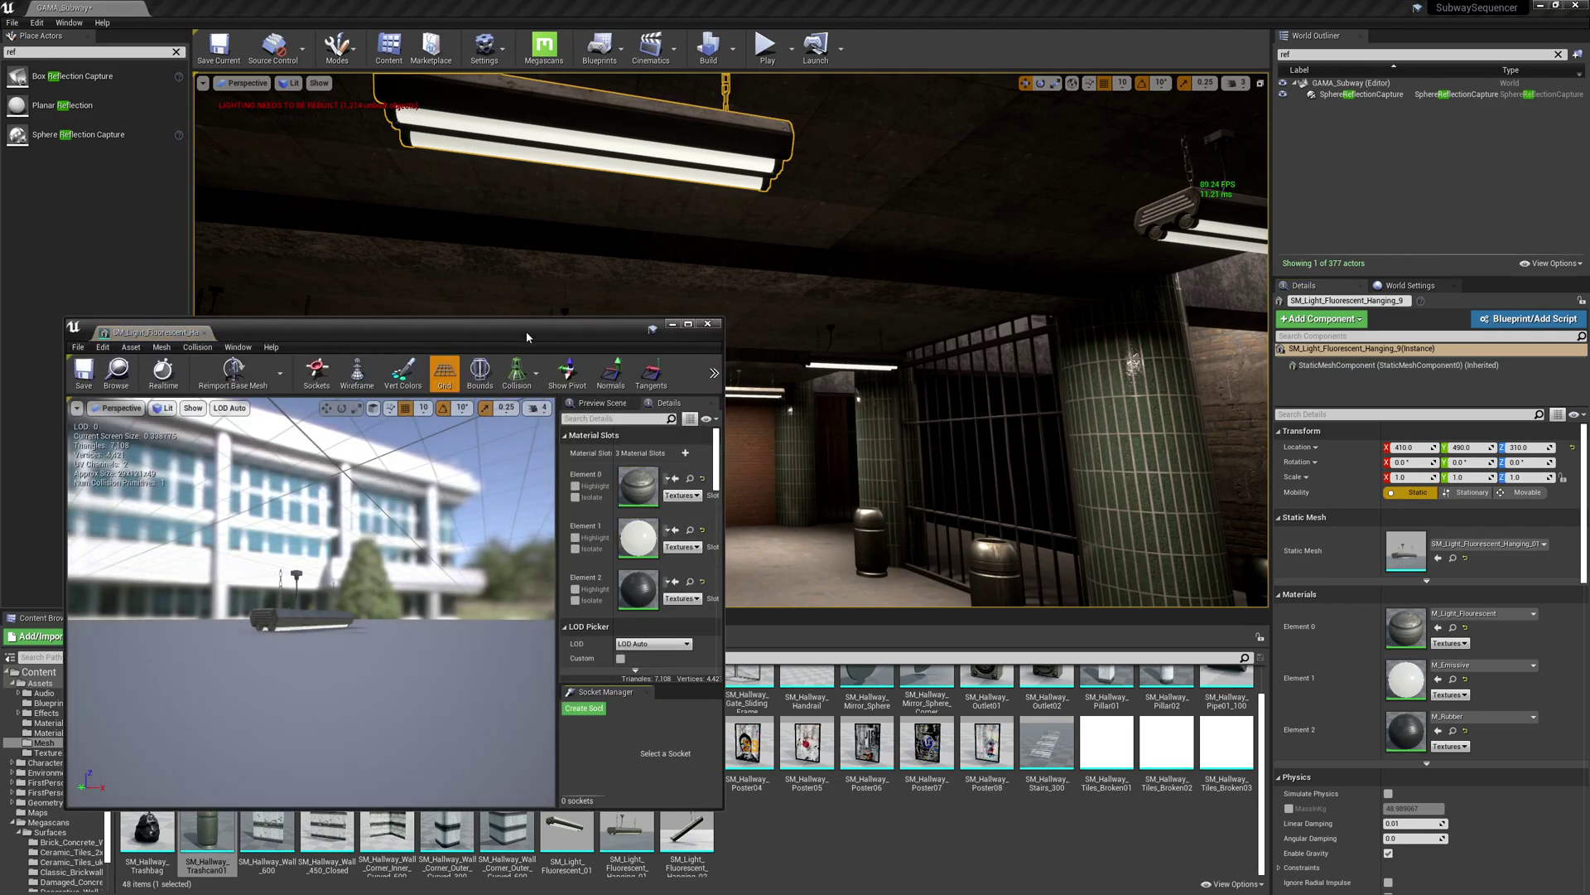
double_click(525, 328)
left_click(704, 47)
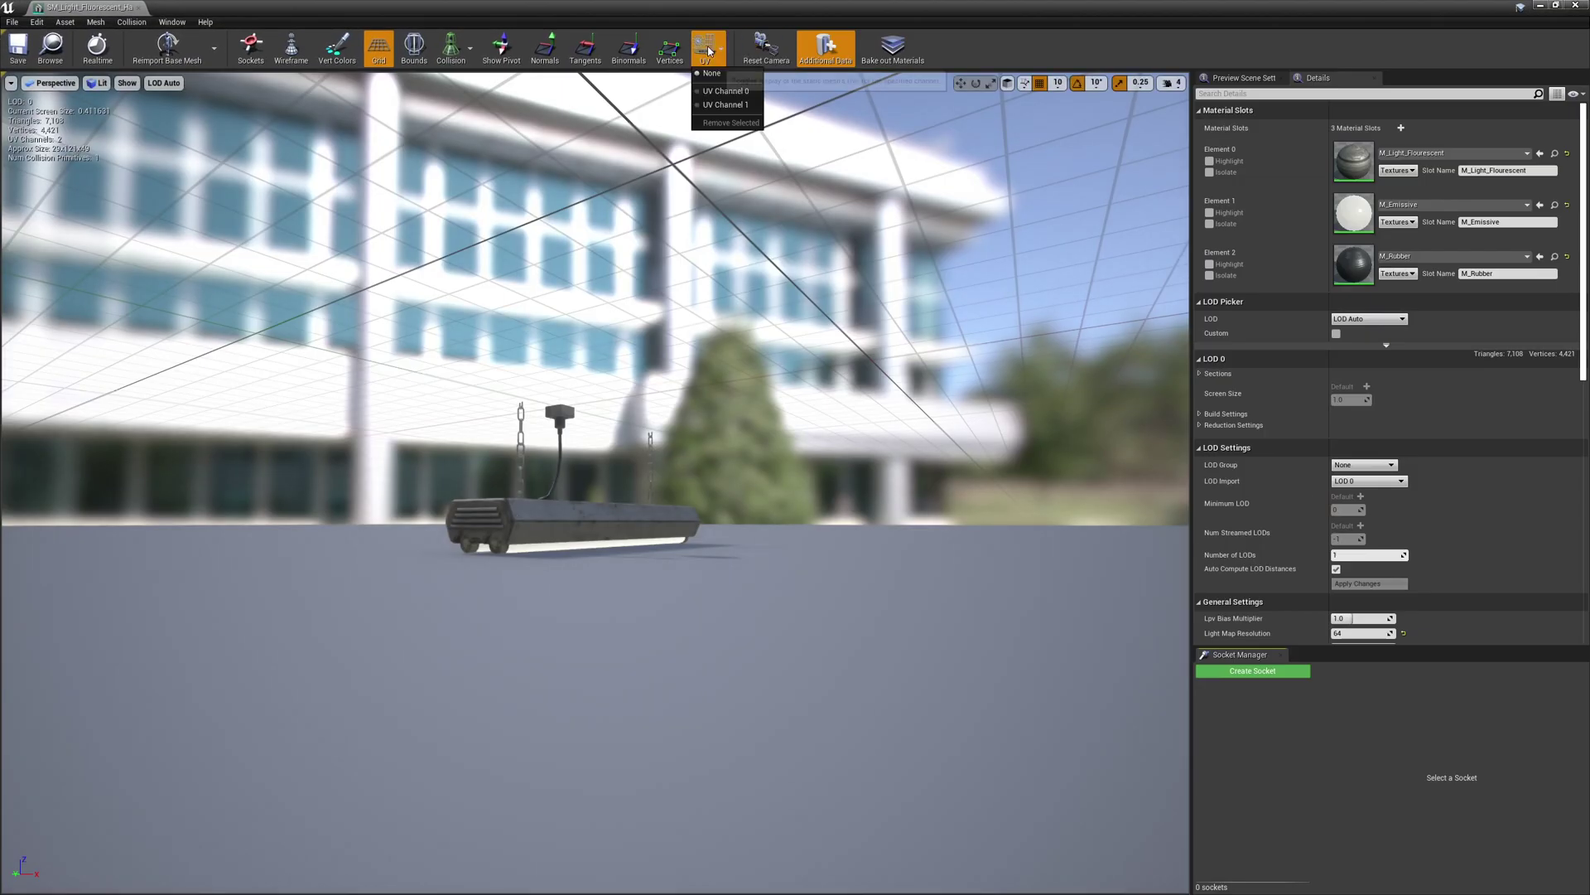
left_click(750, 91)
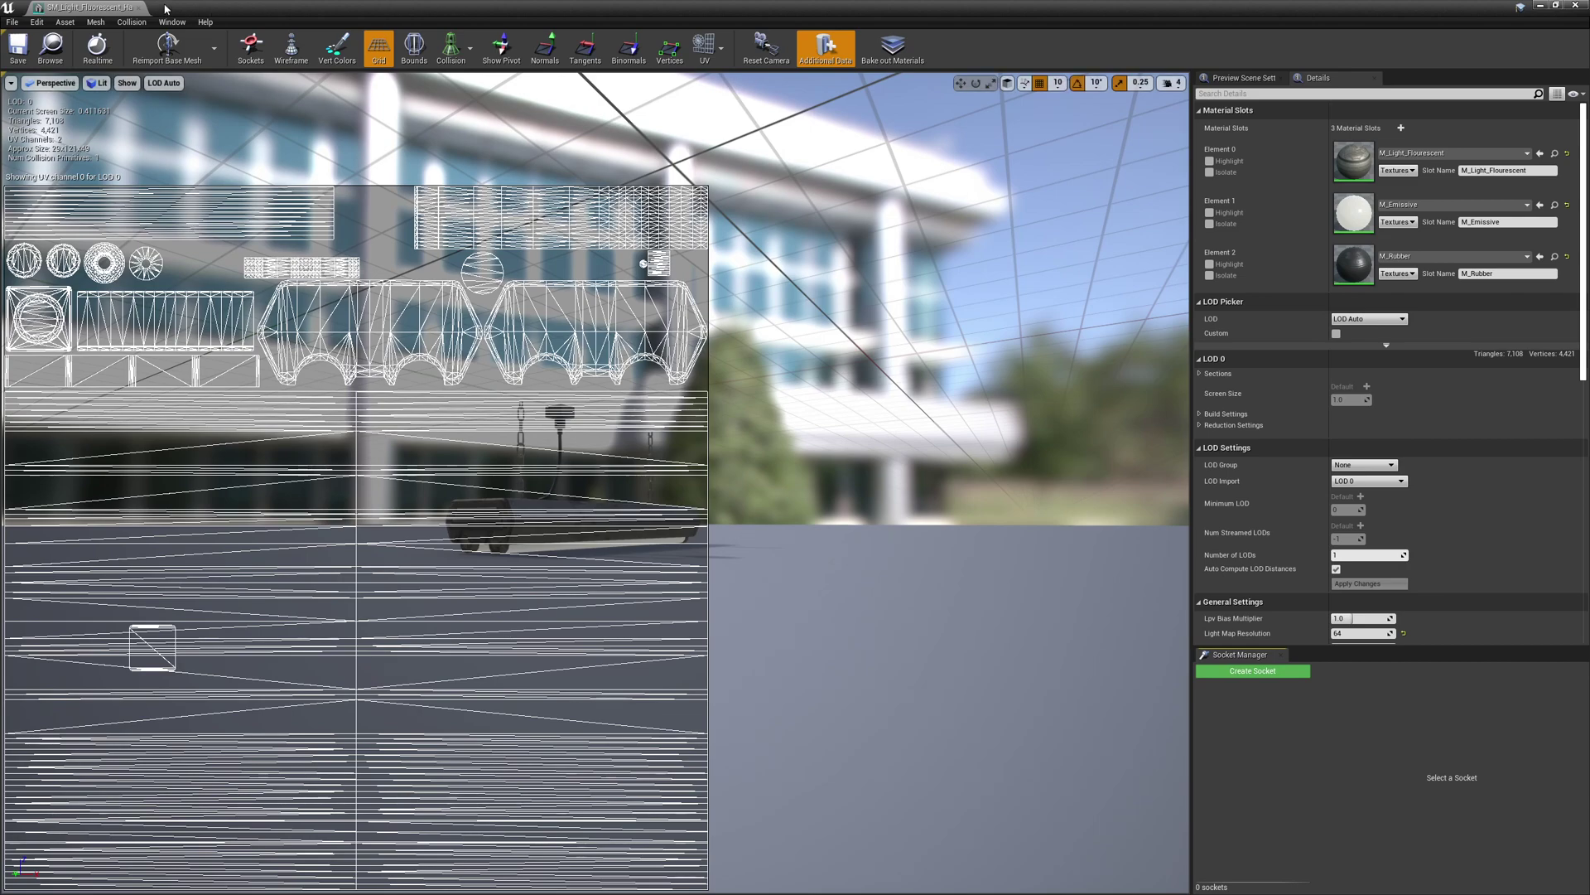
left_click(139, 7)
Examine the tiled pillars, barred gates and worn floor around the hallway.
right_click_drag(792, 442, 1031, 432)
key("g")
key("w")
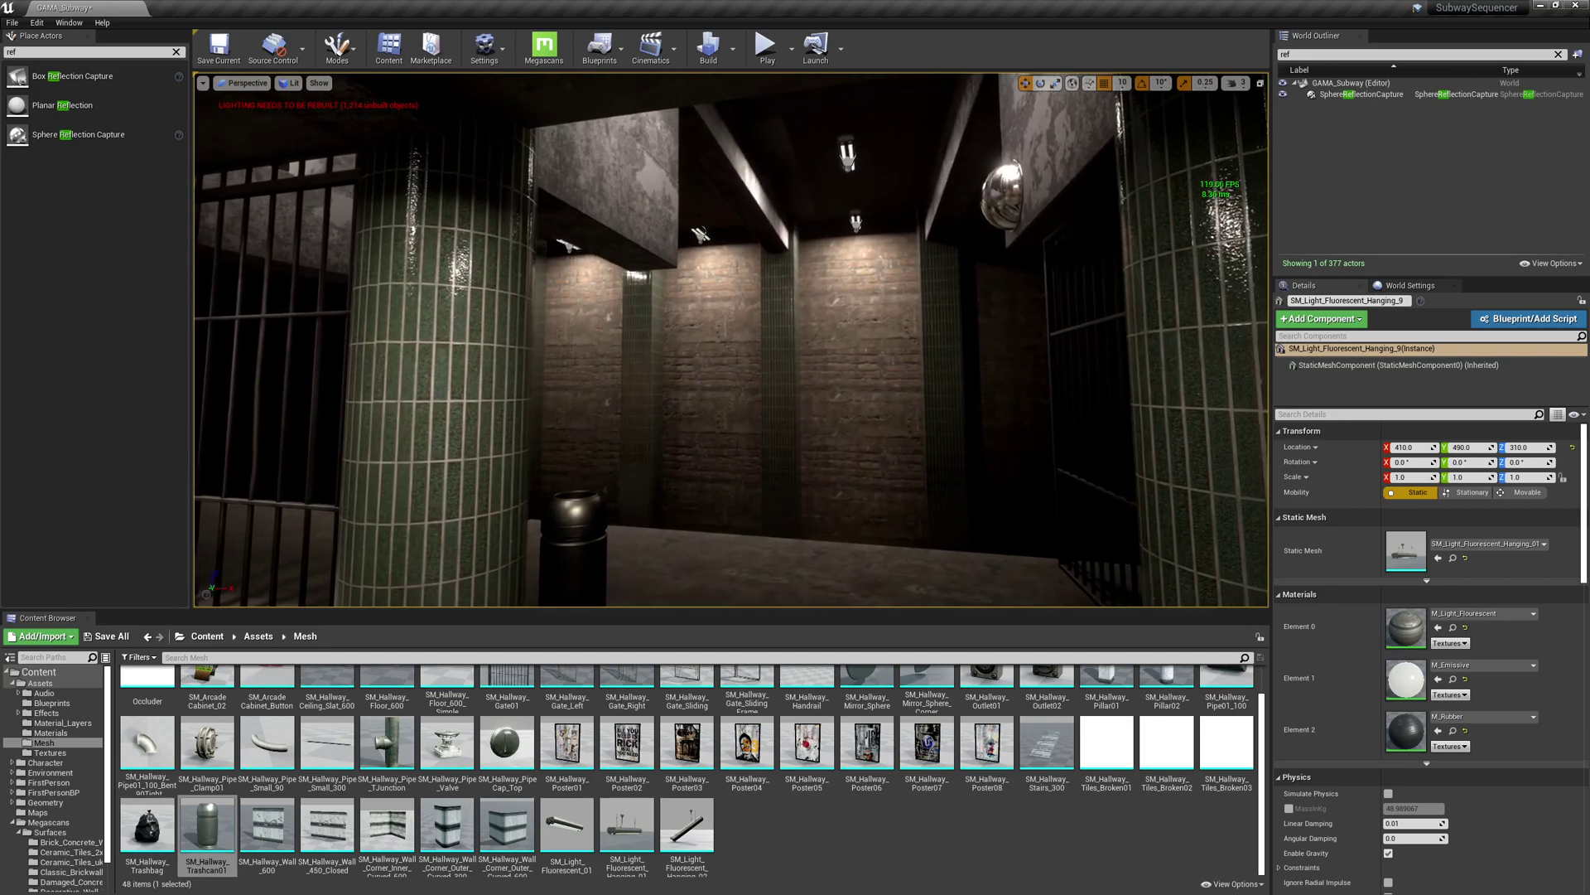
key("w")
right_click_drag(787, 512, 772, 512)
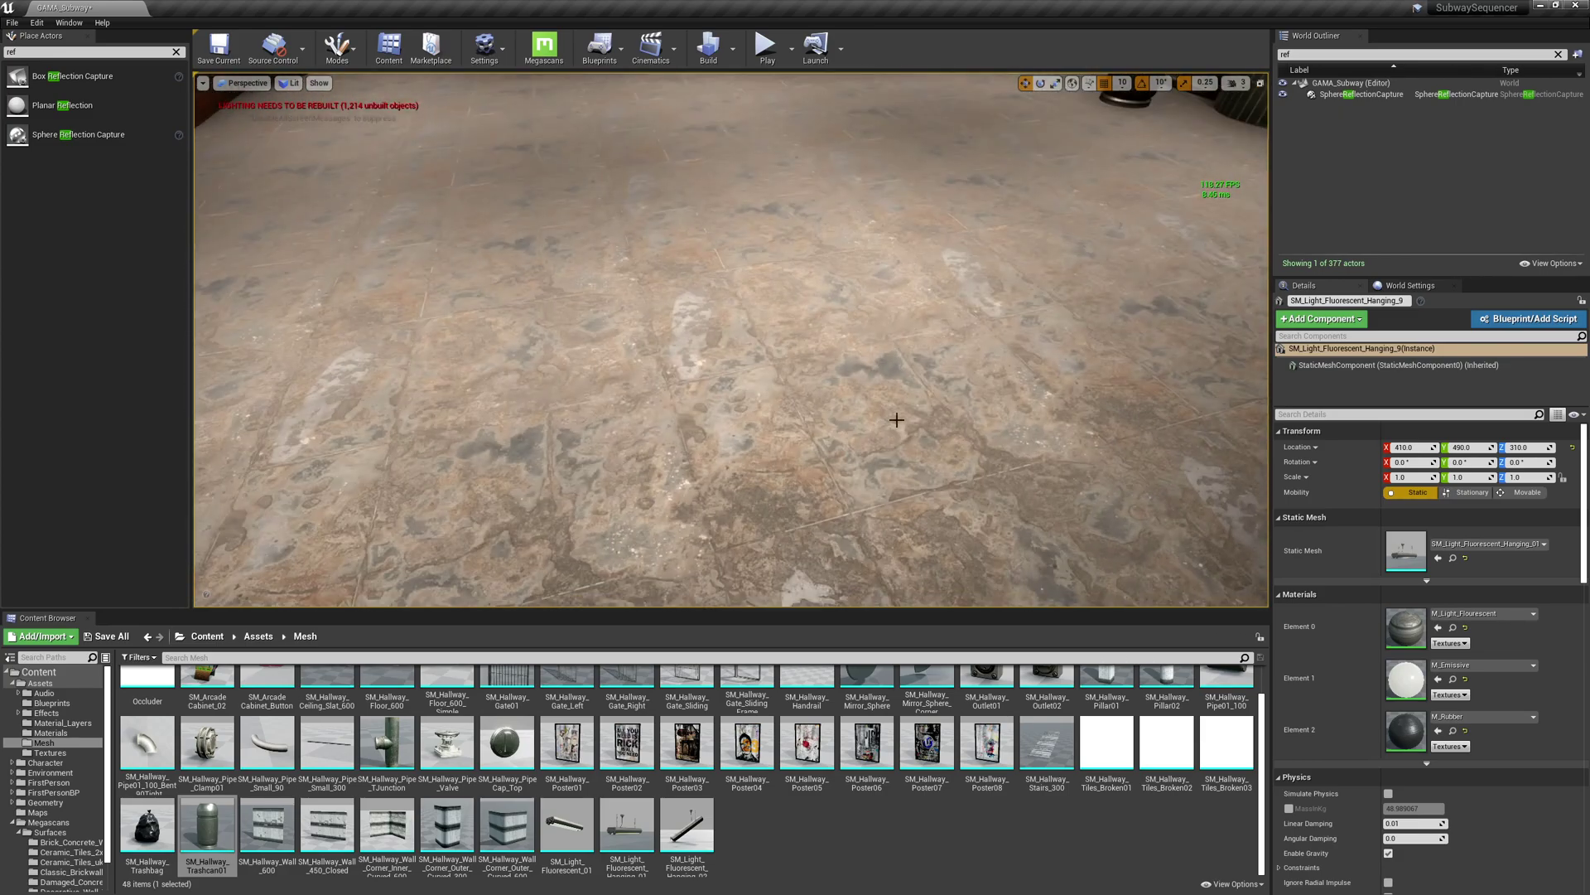
left_click(854, 404)
mouse_move(1026, 443)
right_mouse_down()
mouse_move(1023, 323)
mouse_move(961, 332)
mouse_move(1017, 460)
right_mouse_up()
key("Escape")
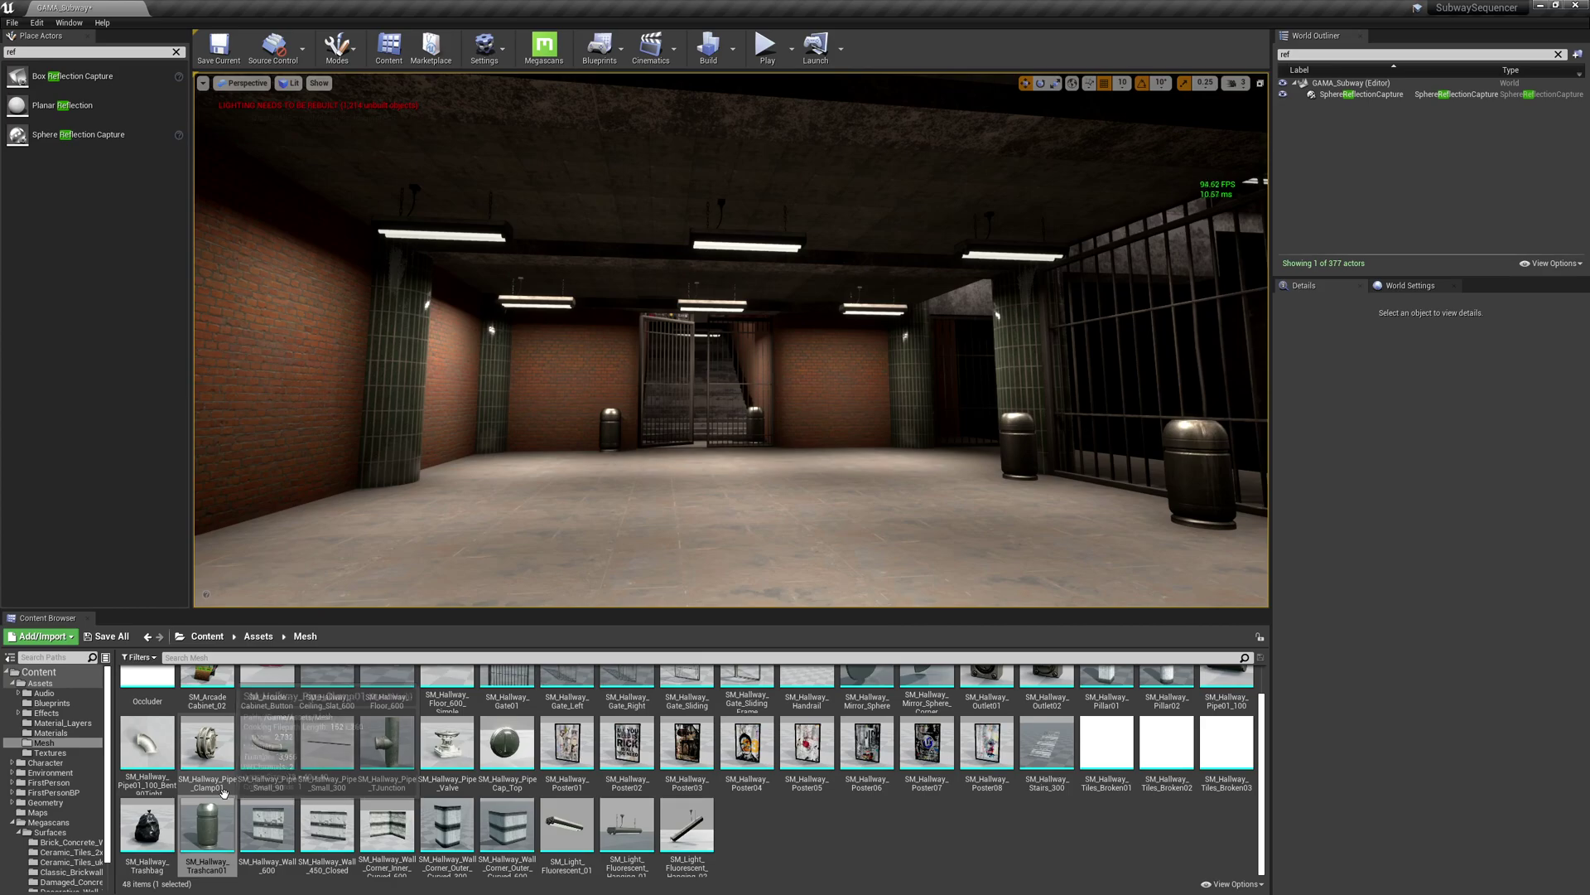
Place SM_Hallway_Trashbag bags on both sides of the trash can near the stair gate, turning the one by the wall to 260° about Z.
key("w")
right_click_drag(398, 497, 431, 522)
left_click_drag(147, 825, 997, 418)
key("e")
key("f")
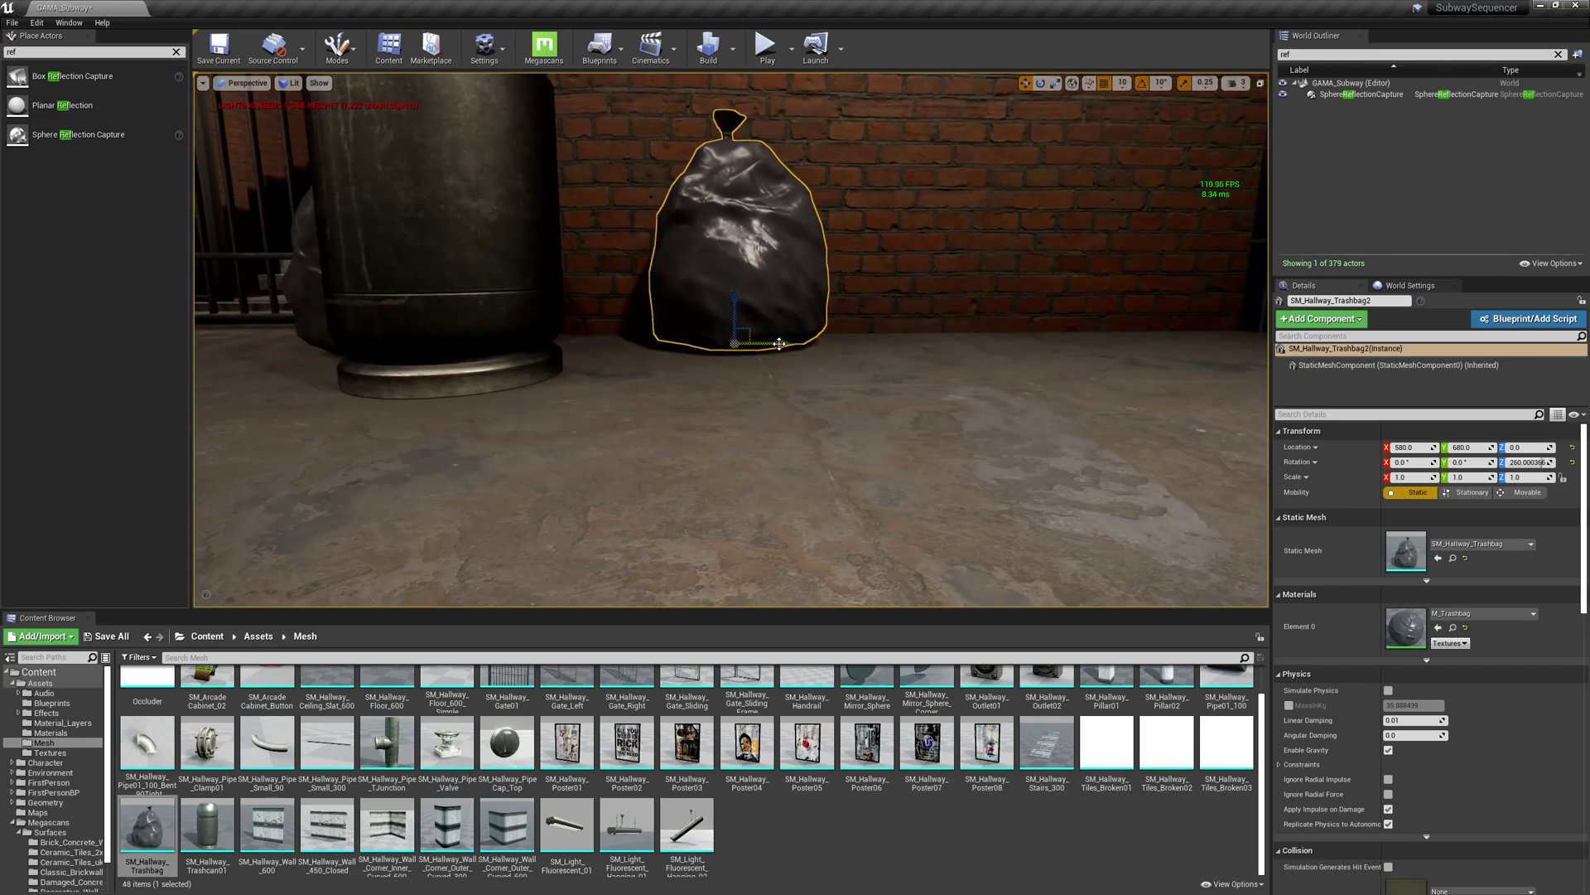
Duplicate the selected trash bag twice along the brick wall to form a row of three.
left_click_drag(780, 343, 1043, 338)
scroll(1043, 338, "down", 2)
key("Escape")
right_click_drag(1044, 338, 1118, 365)
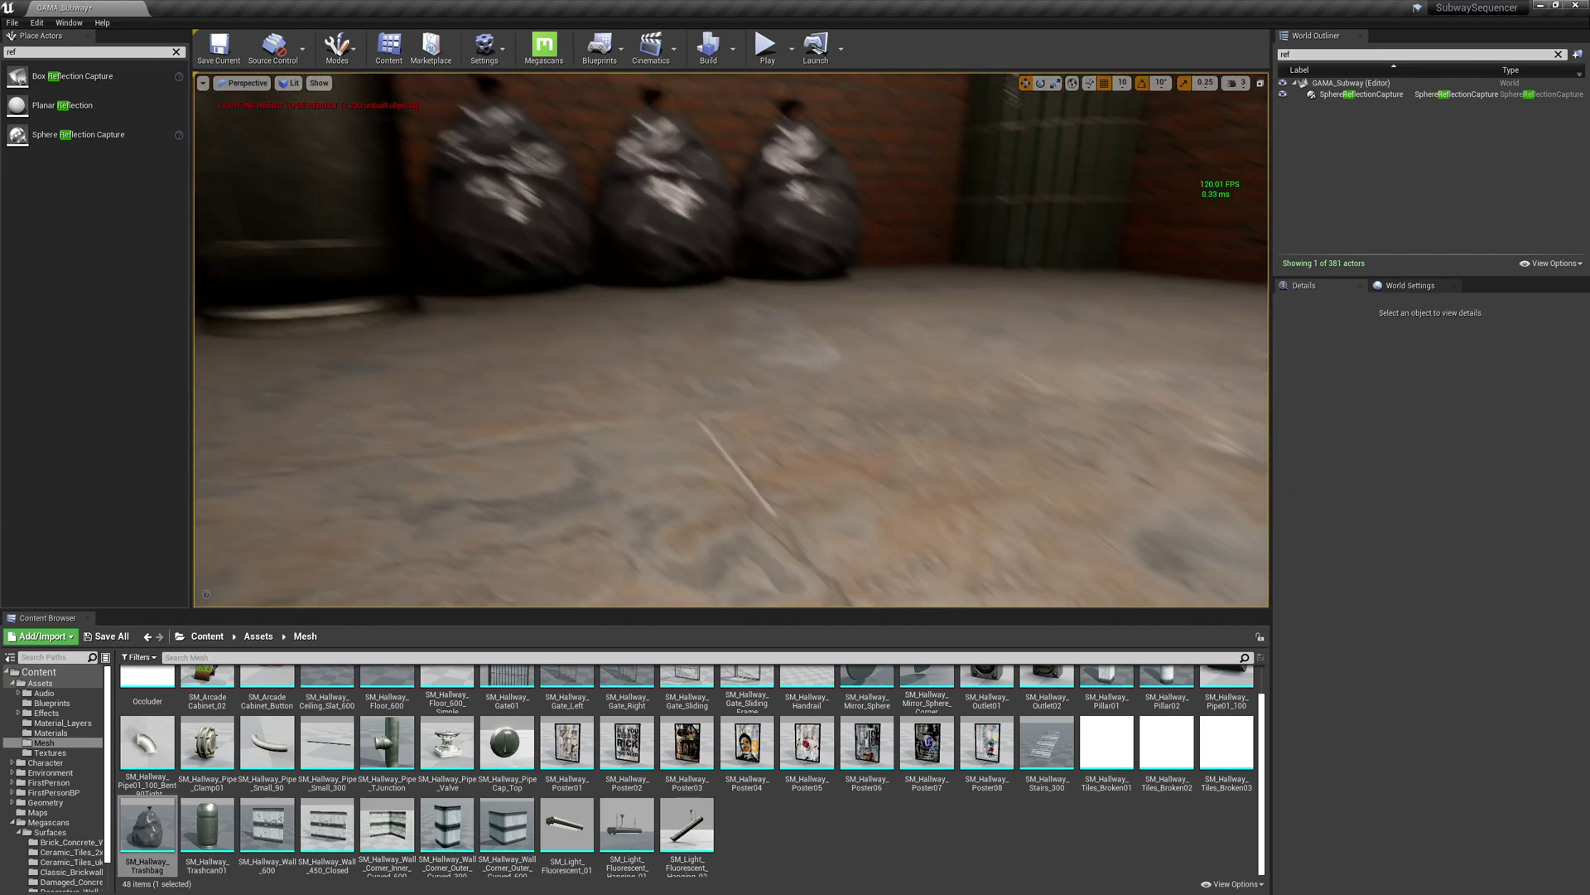
Rotate the second and third trash bags of the row about their vertical axes to vary their look.
right_click_drag(756, 461, 729, 373)
left_click(756, 460)
key("e")
left_click_drag(723, 541, 729, 541)
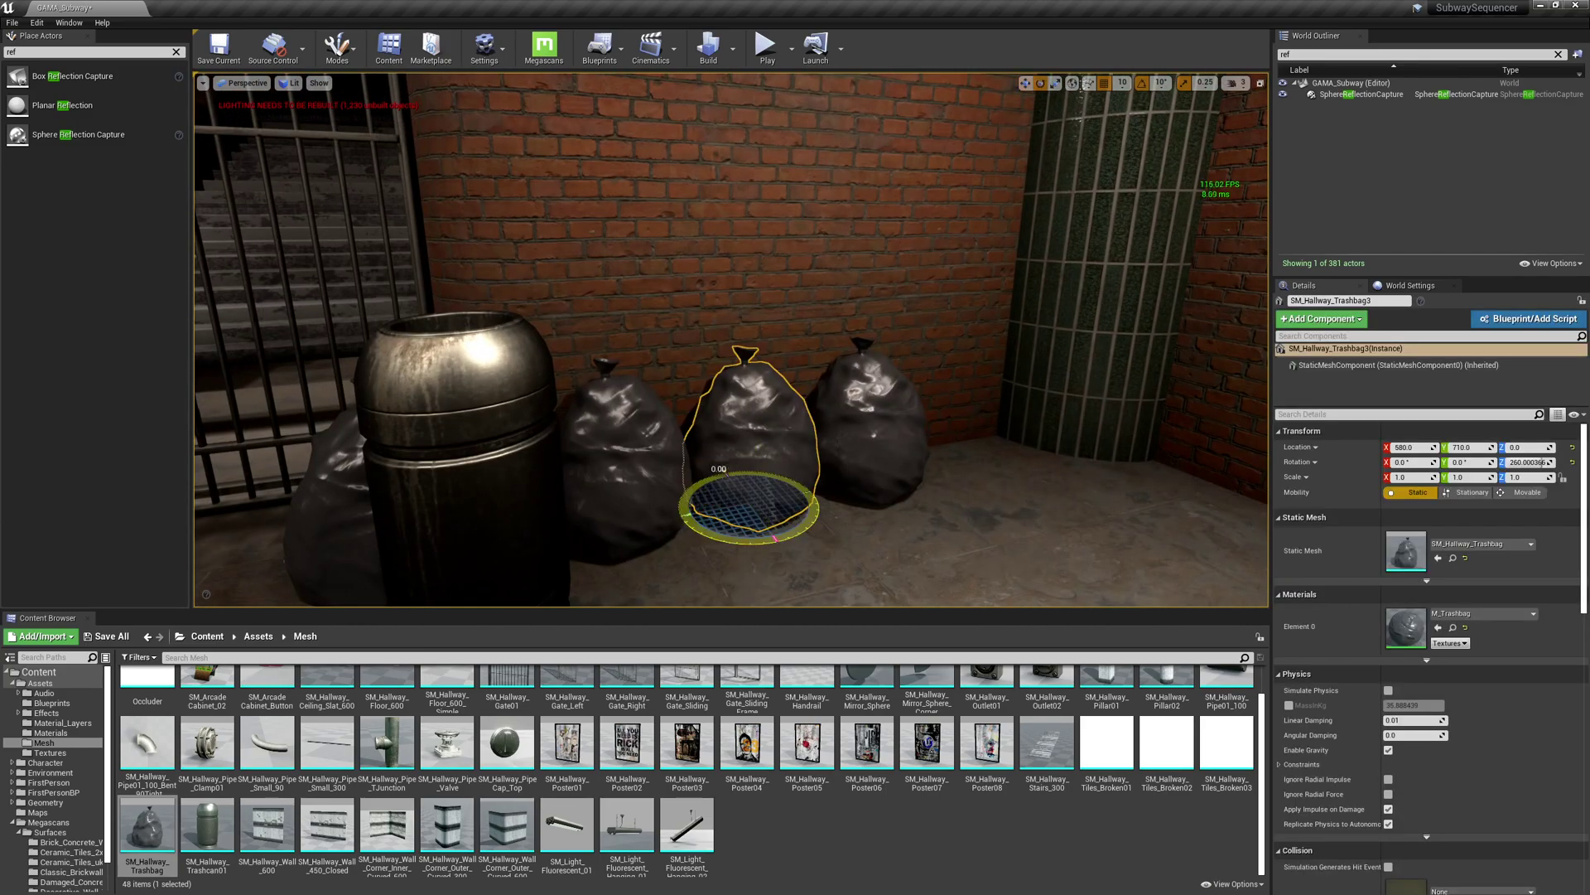
left_click(901, 458)
left_click_drag(861, 518, 783, 515)
key("Escape")
left_click(1085, 332)
mouse_move(1085, 331)
right_mouse_down()
mouse_move(969, 307)
mouse_move(1068, 332)
right_mouse_up()
key("Escape")
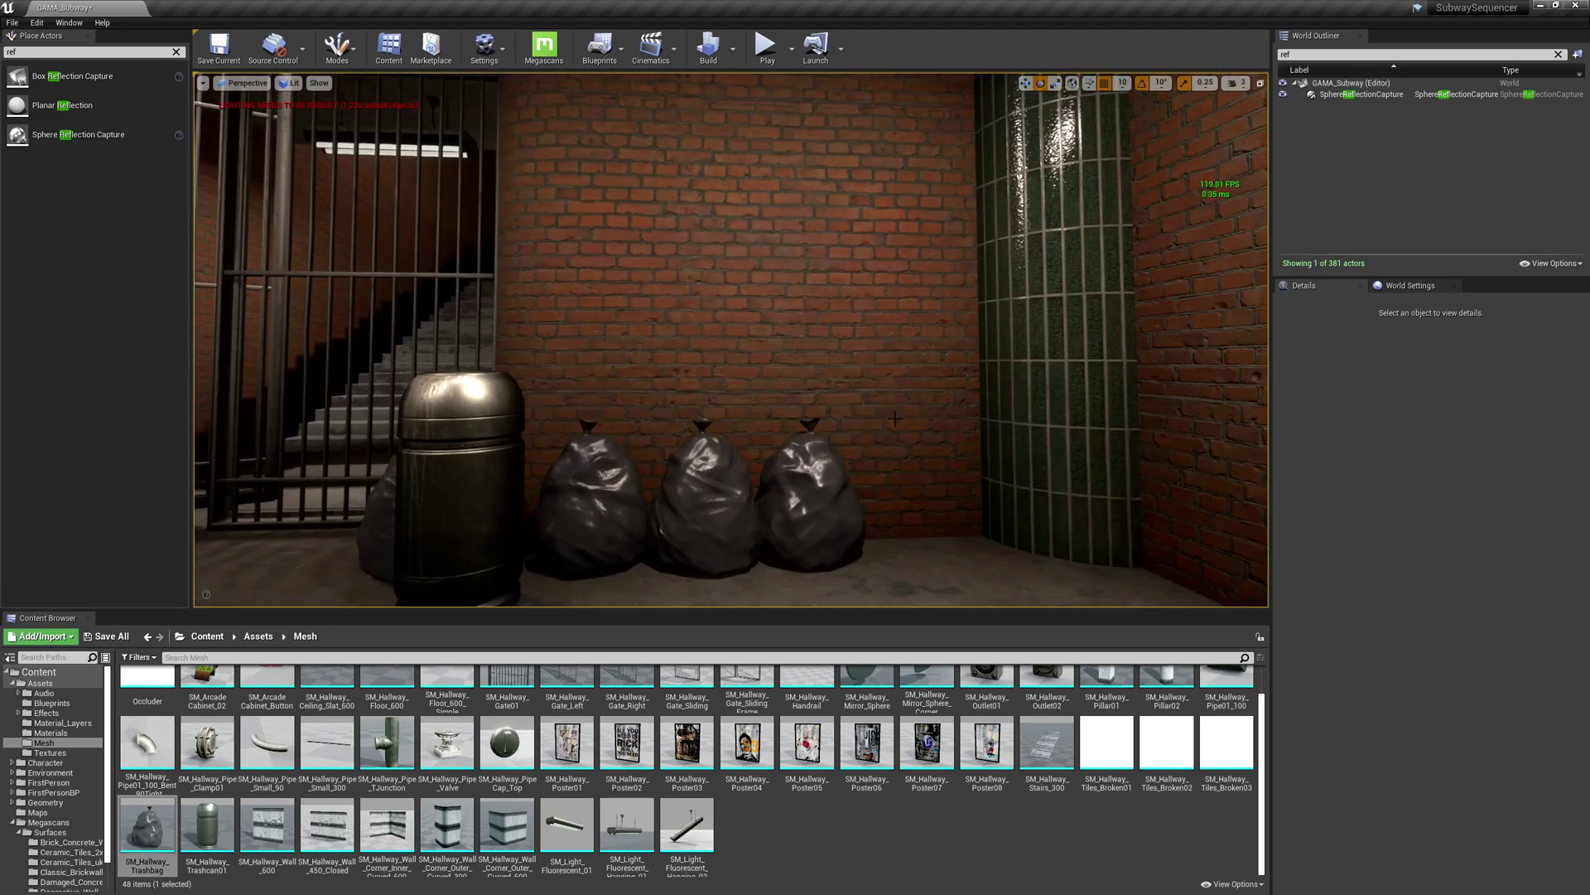
Turn off grid snapping and move the first two bags of the row into a cluster behind the trash can.
mouse_move(655, 529)
right_mouse_down()
mouse_move(712, 555)
mouse_move(650, 547)
right_mouse_up()
left_click(655, 457)
right_click_drag(654, 457, 704, 481)
key("w")
left_click_drag(571, 479, 565, 520)
key("e")
key("w")
left_click(676, 508)
left_click_drag(656, 493, 539, 445)
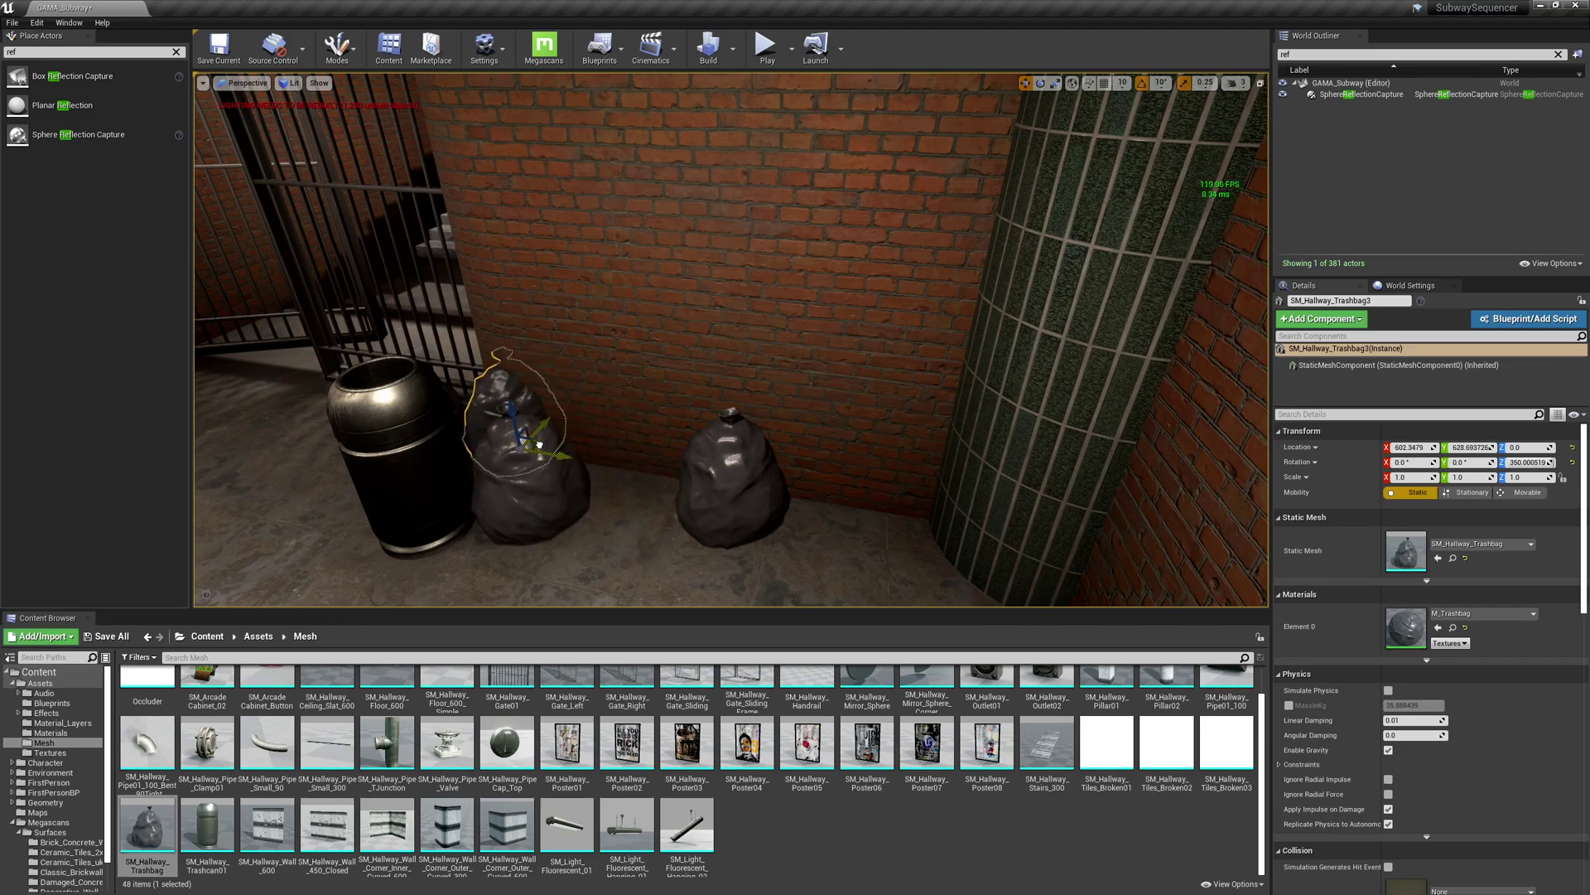
Delete the leftover trash bag standing alone by the brick wall.
left_click(731, 503)
key("Delete")
right_click_drag(731, 503, 663, 526)
Move the rear bag to about X 582, Y 633, and tilt it about 24° against its neighbour with rotation snapping off.
left_click(699, 300)
mouse_move(699, 300)
right_mouse_down()
mouse_move(729, 340)
mouse_move(696, 331)
right_mouse_up()
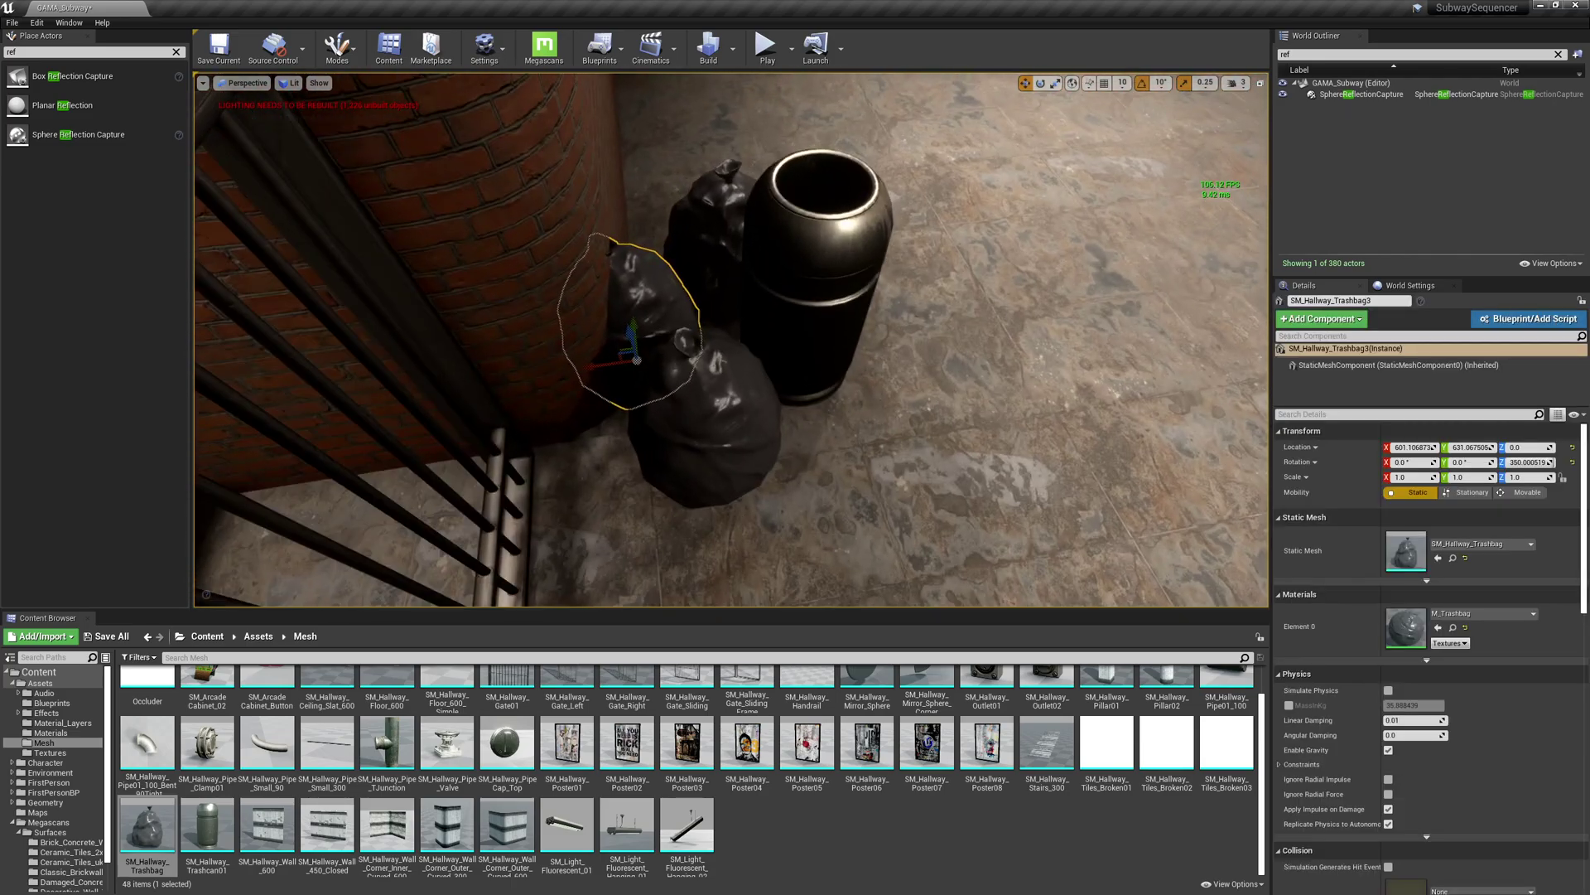
left_click_drag(623, 358, 669, 355)
key("e")
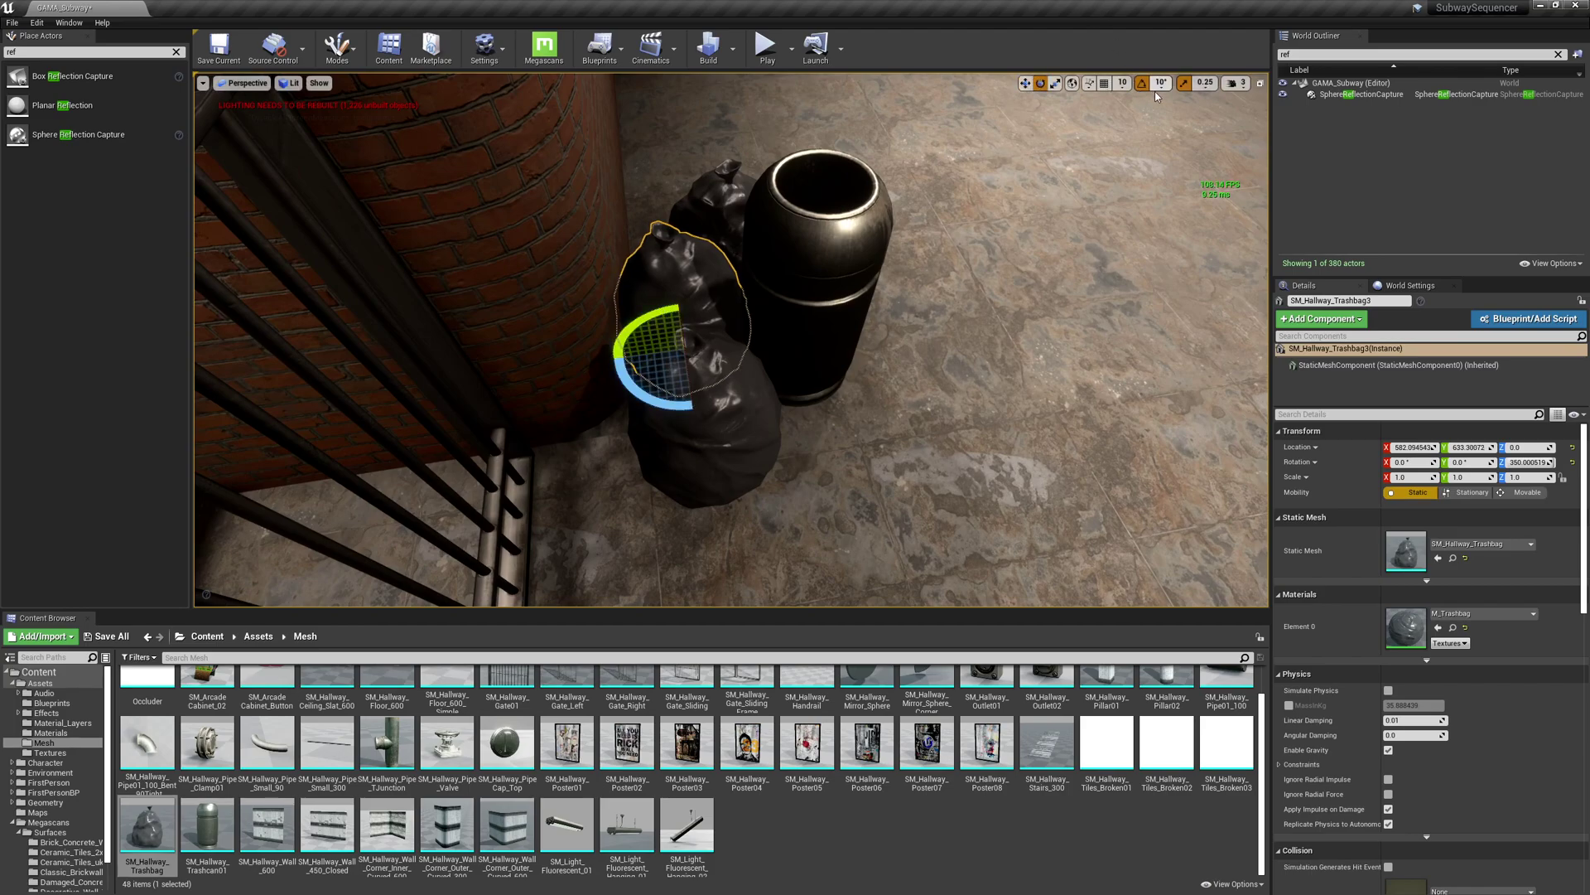
left_click_drag(663, 314, 679, 286)
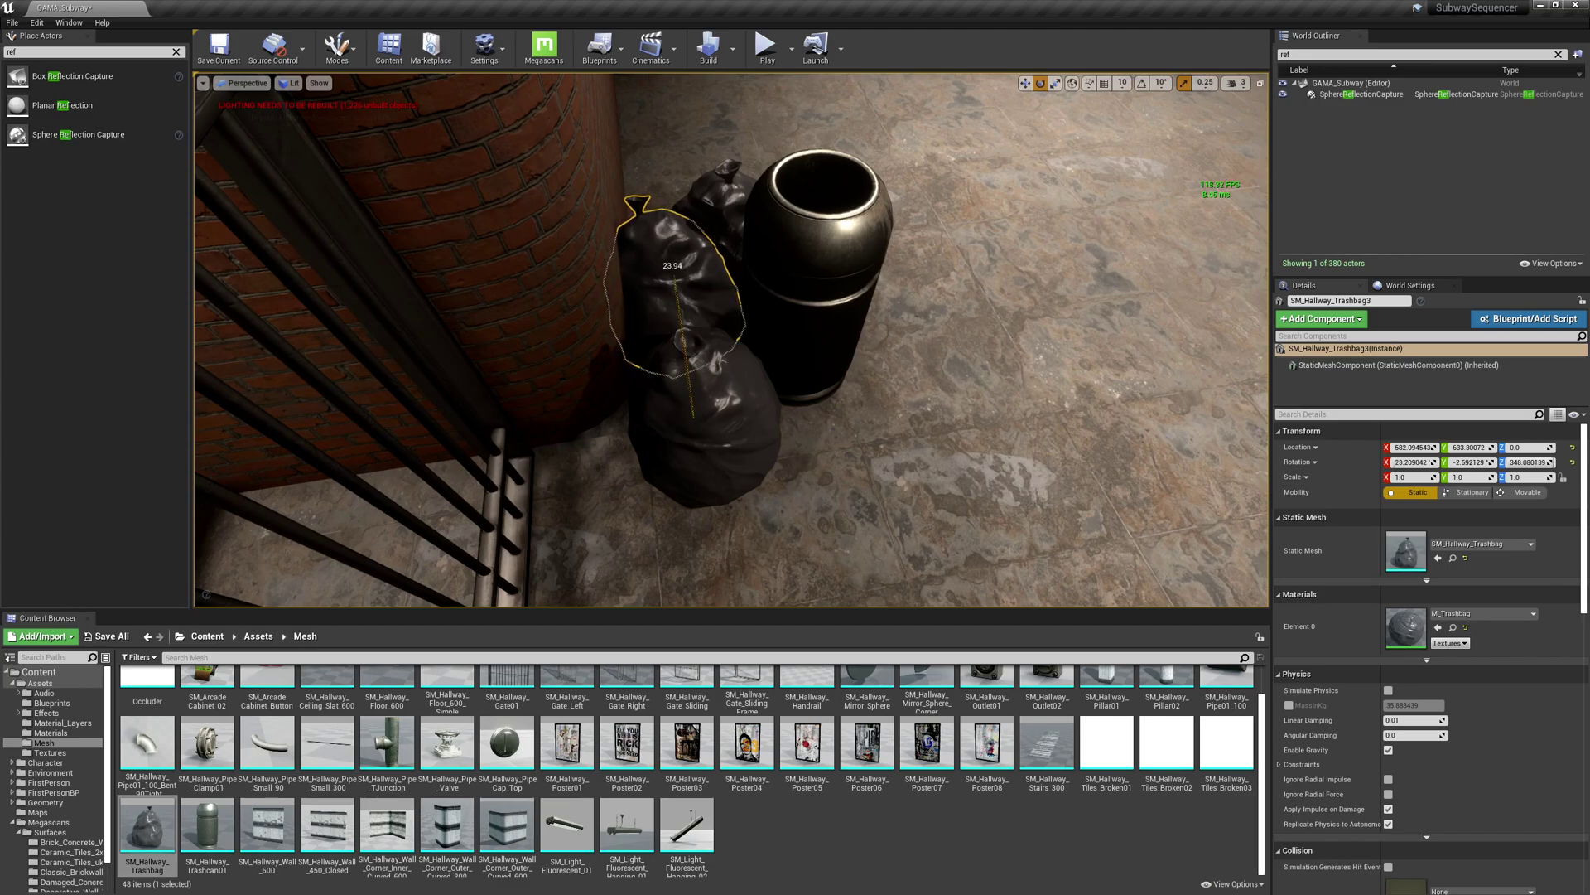
Try laying the front trash bag on its side beside the can, then undo the rotation.
right_click_drag(678, 286, 497, 208)
left_click(888, 415)
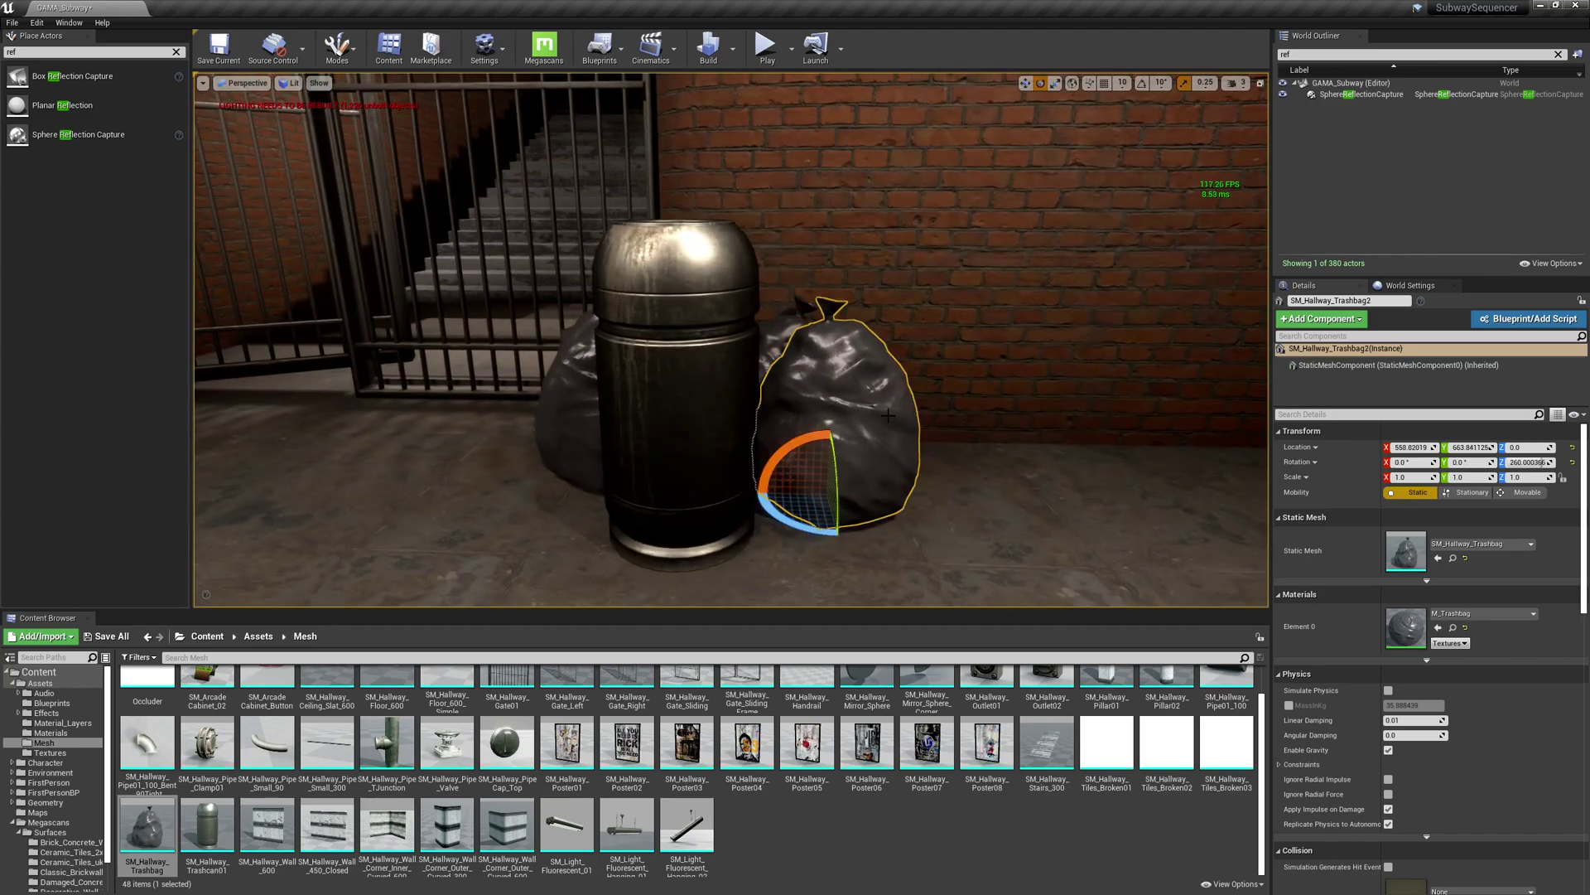
left_click_drag(798, 445, 766, 472)
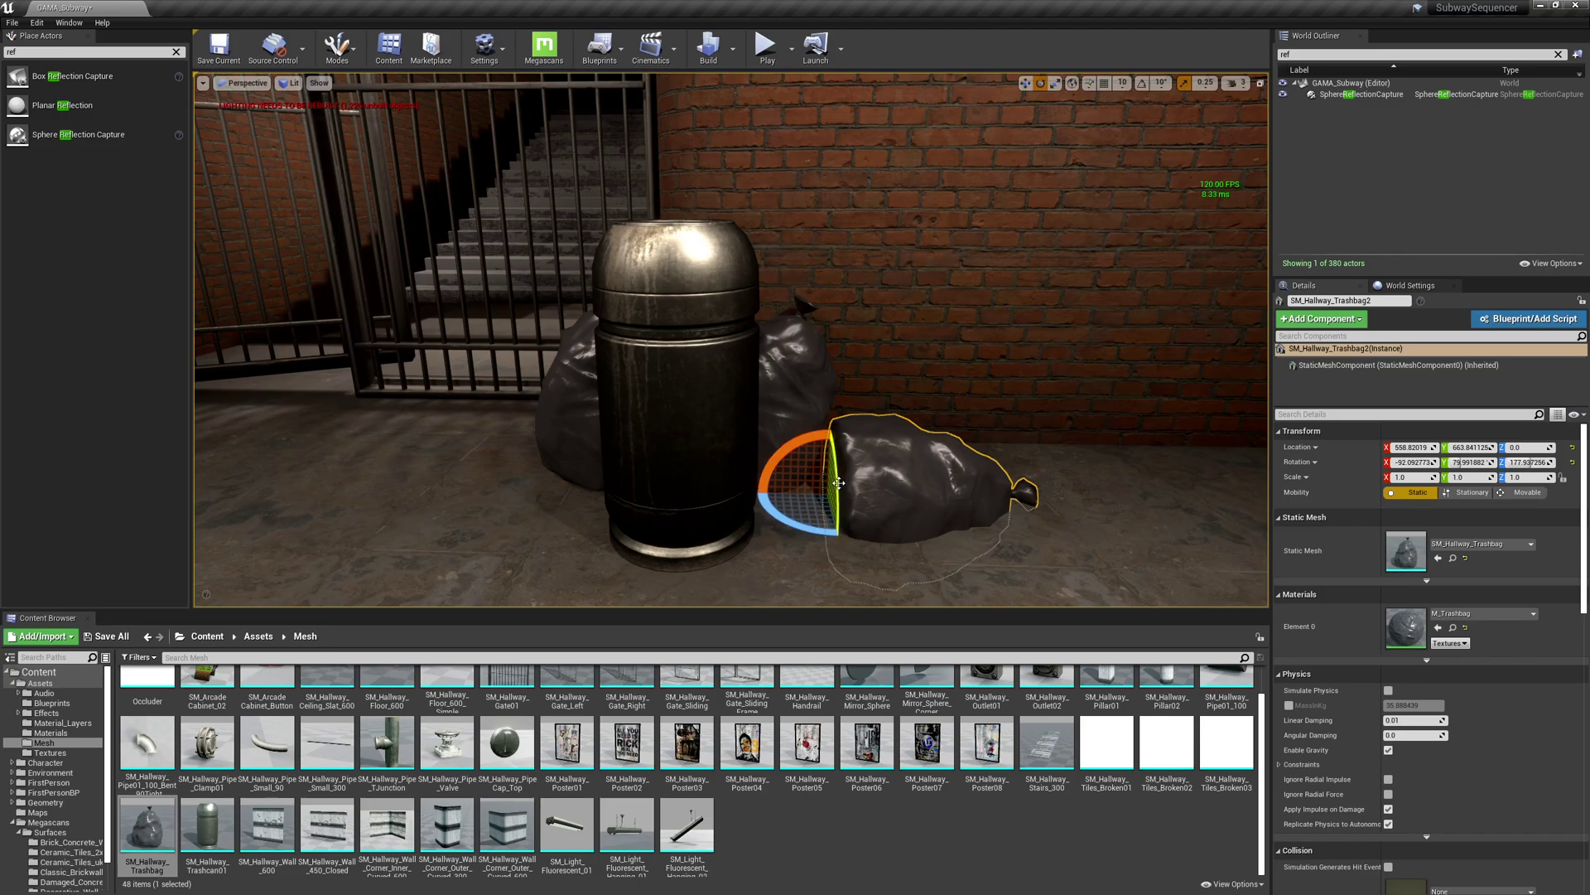
key("ctrl+z")
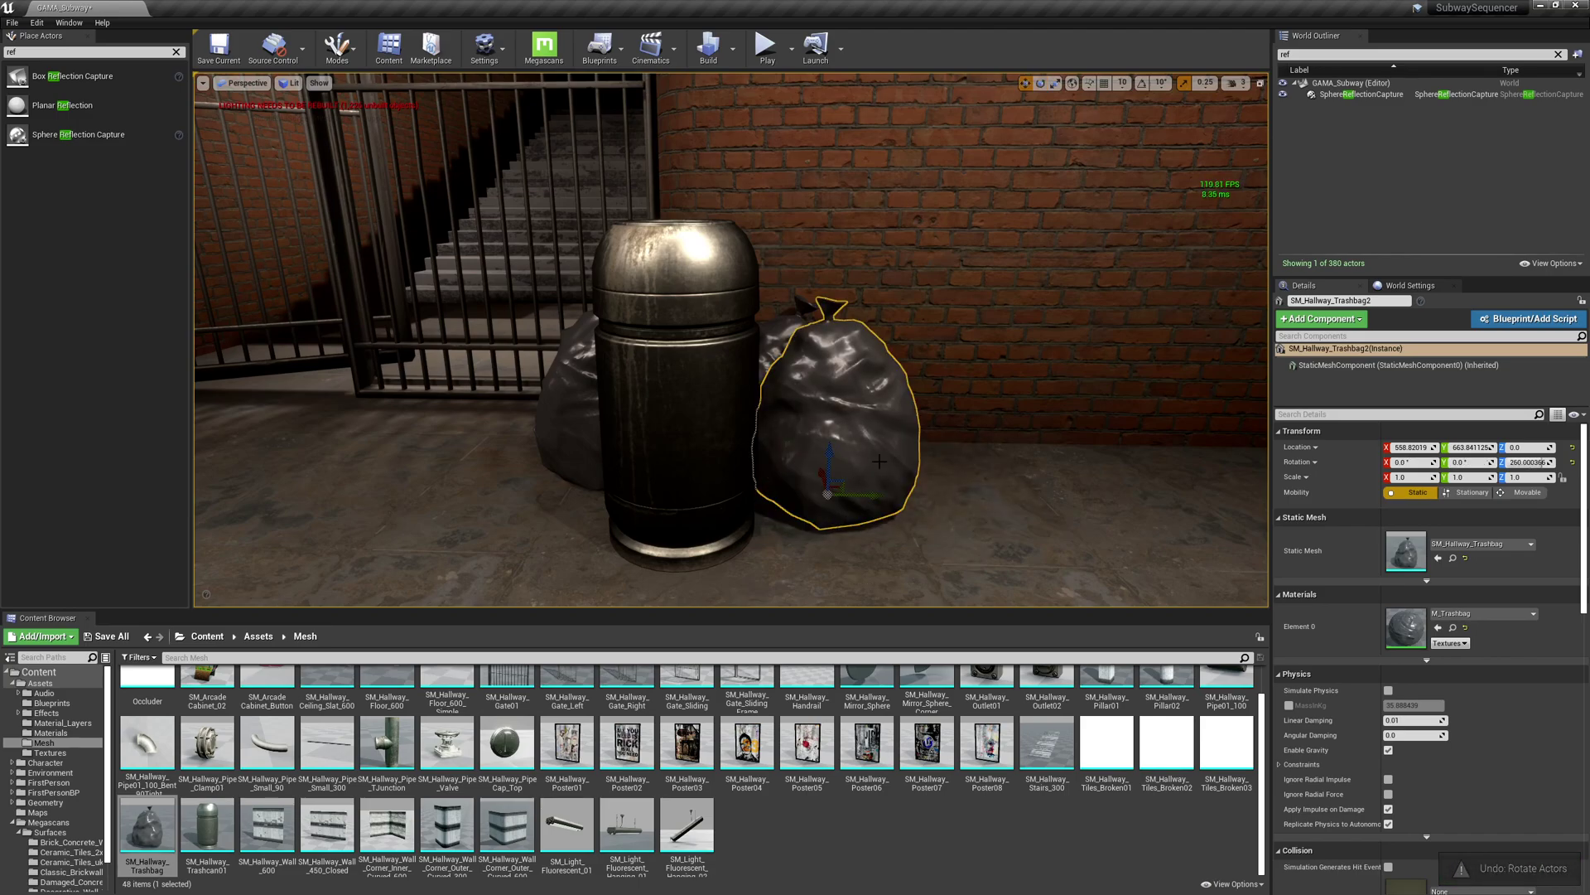
Sink the front trash bag about 3 units into the floor, and lower the bag on the gate side slightly too.
left_click_drag(833, 456, 833, 464)
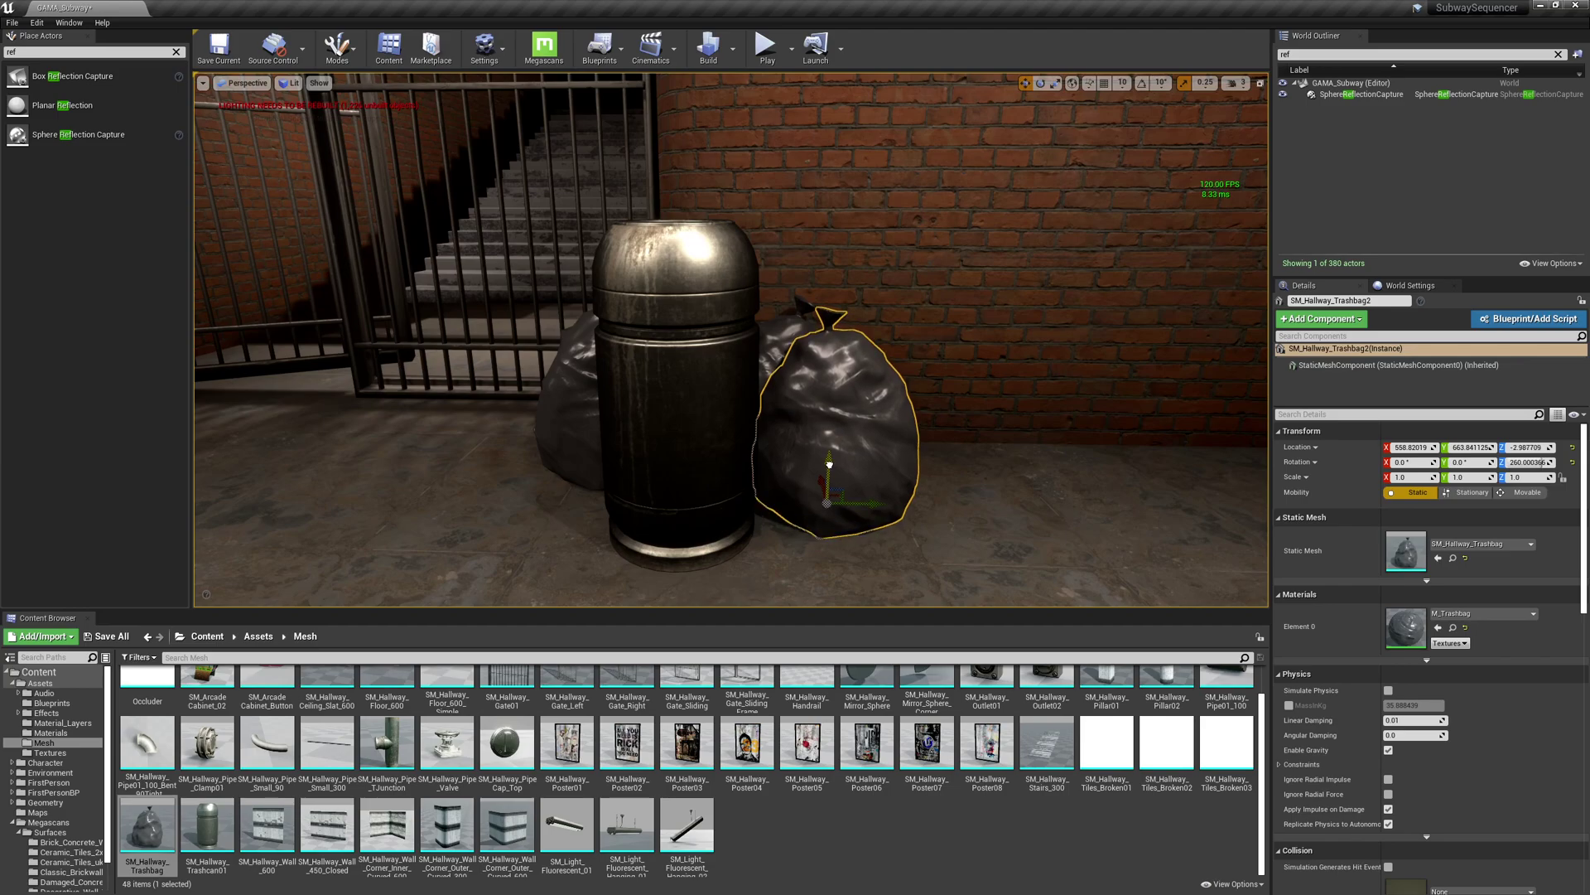
right_click_drag(833, 465, 986, 459)
left_click(896, 288)
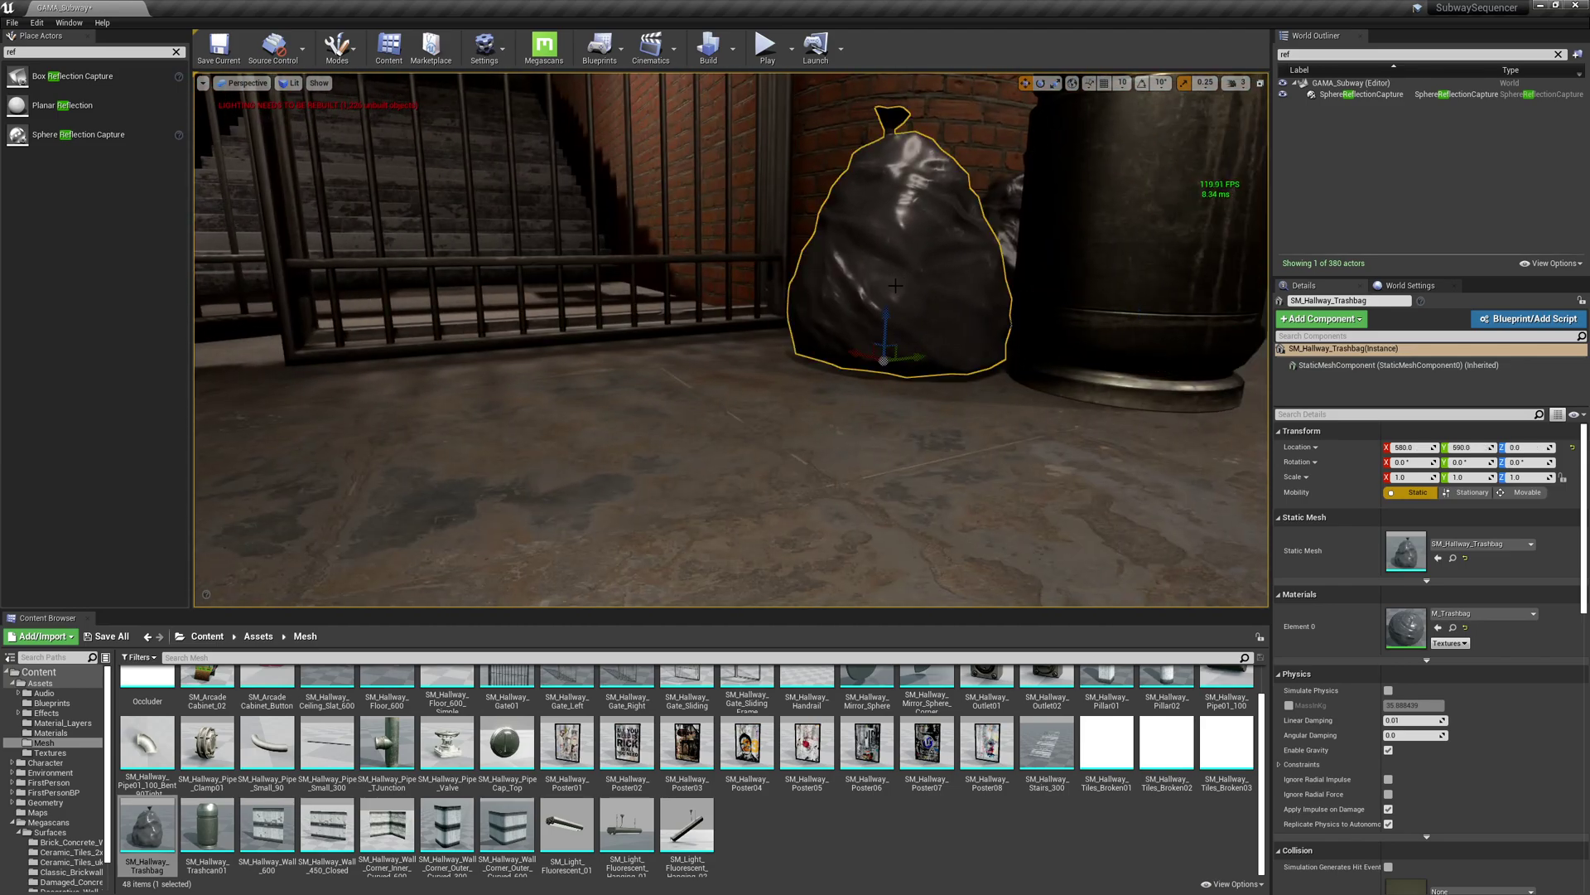
left_click_drag(888, 311, 888, 315)
right_click_drag(966, 360, 911, 480)
key("w")
left_click(967, 360)
key("d")
key("Escape")
Scale the tilted rear trash bag uniformly to about 1.06 with scale snapping off.
key("d")
key("s")
mouse_move(1079, 330)
right_mouse_down()
mouse_move(1135, 340)
mouse_move(1079, 330)
right_mouse_up()
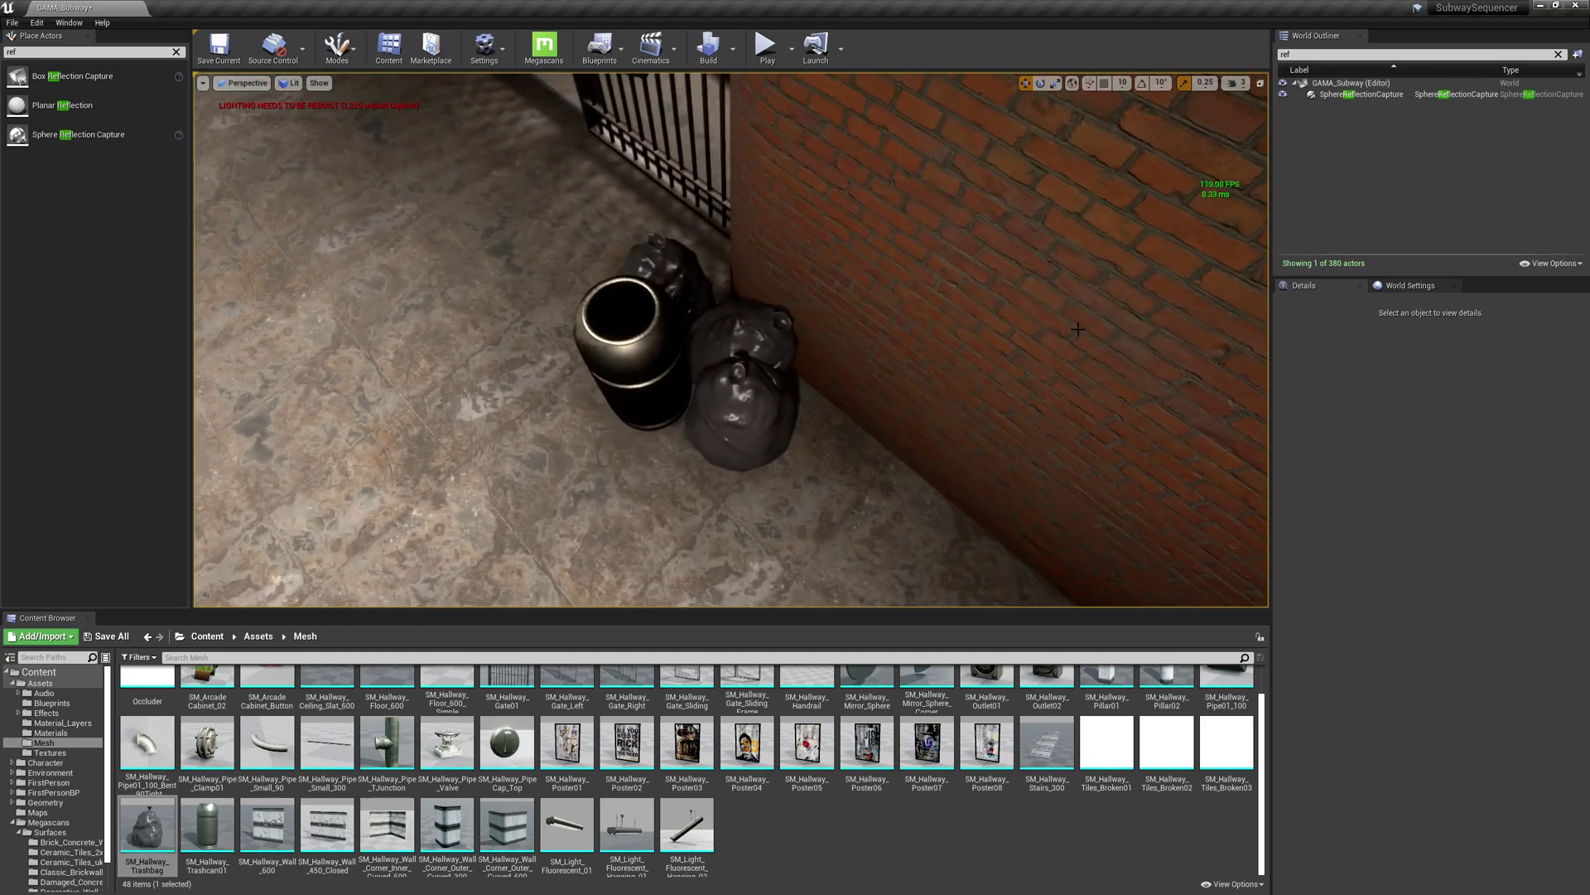
left_click(744, 335)
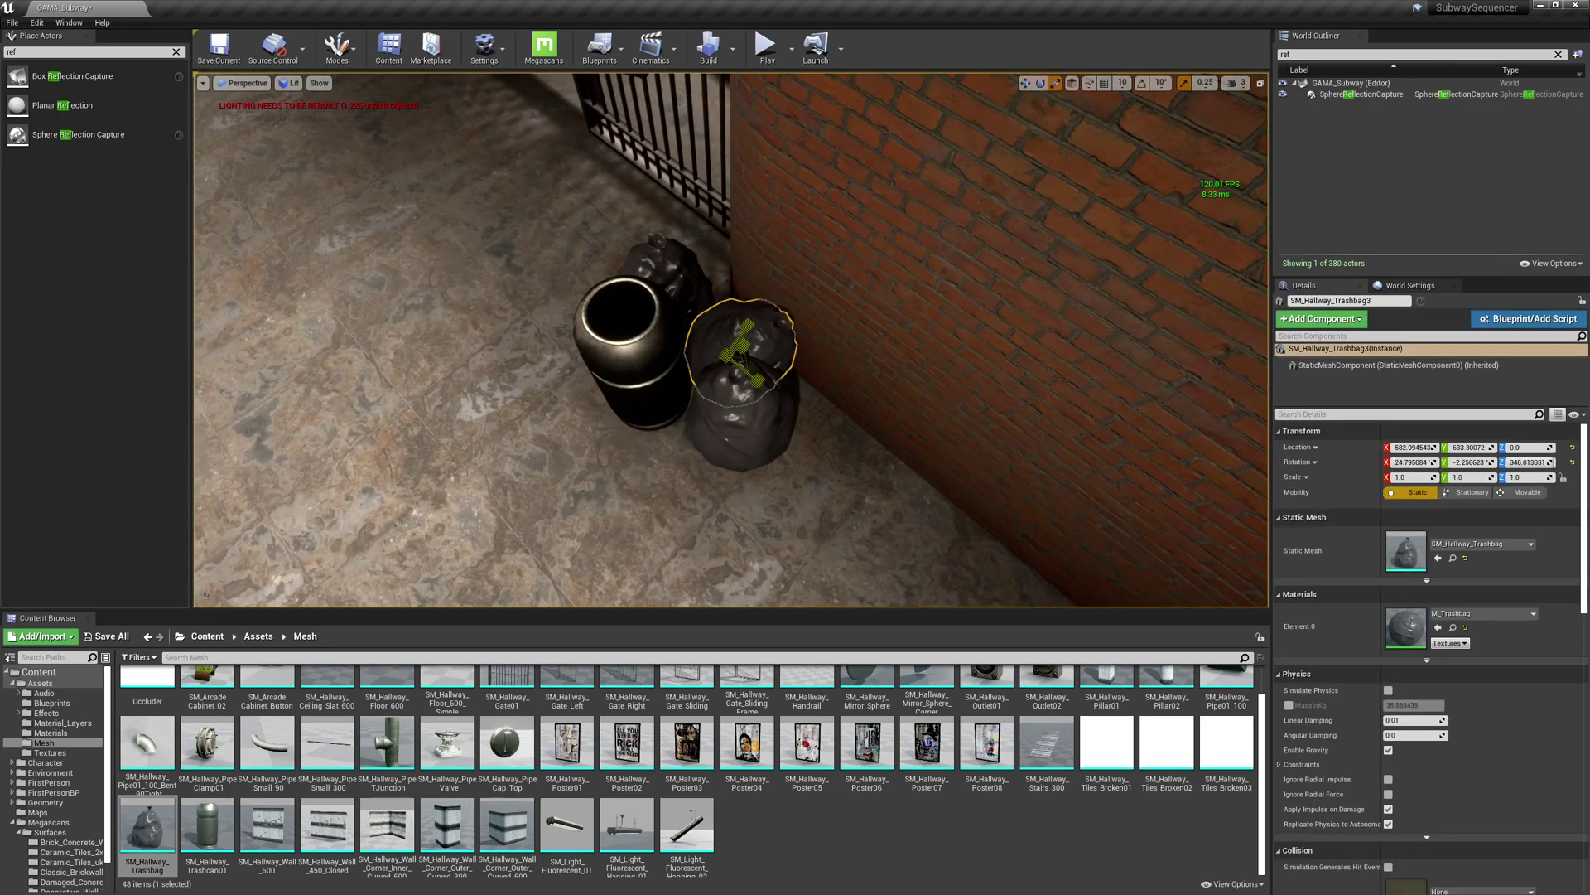
key("ctrl+z")
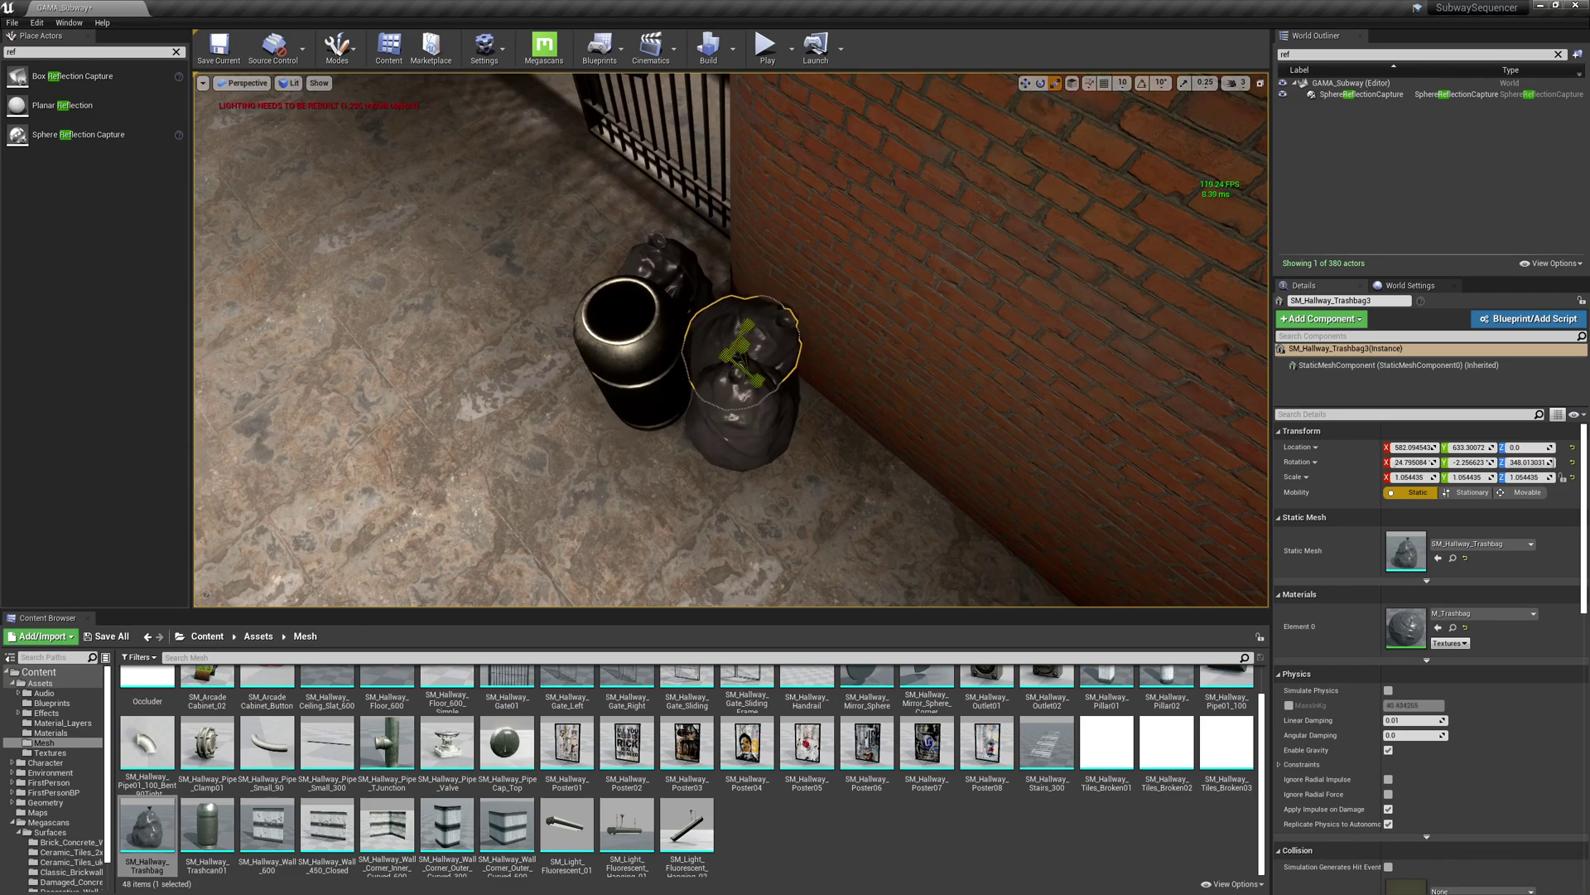
right_click_drag(743, 340, 637, 298)
key("Escape")
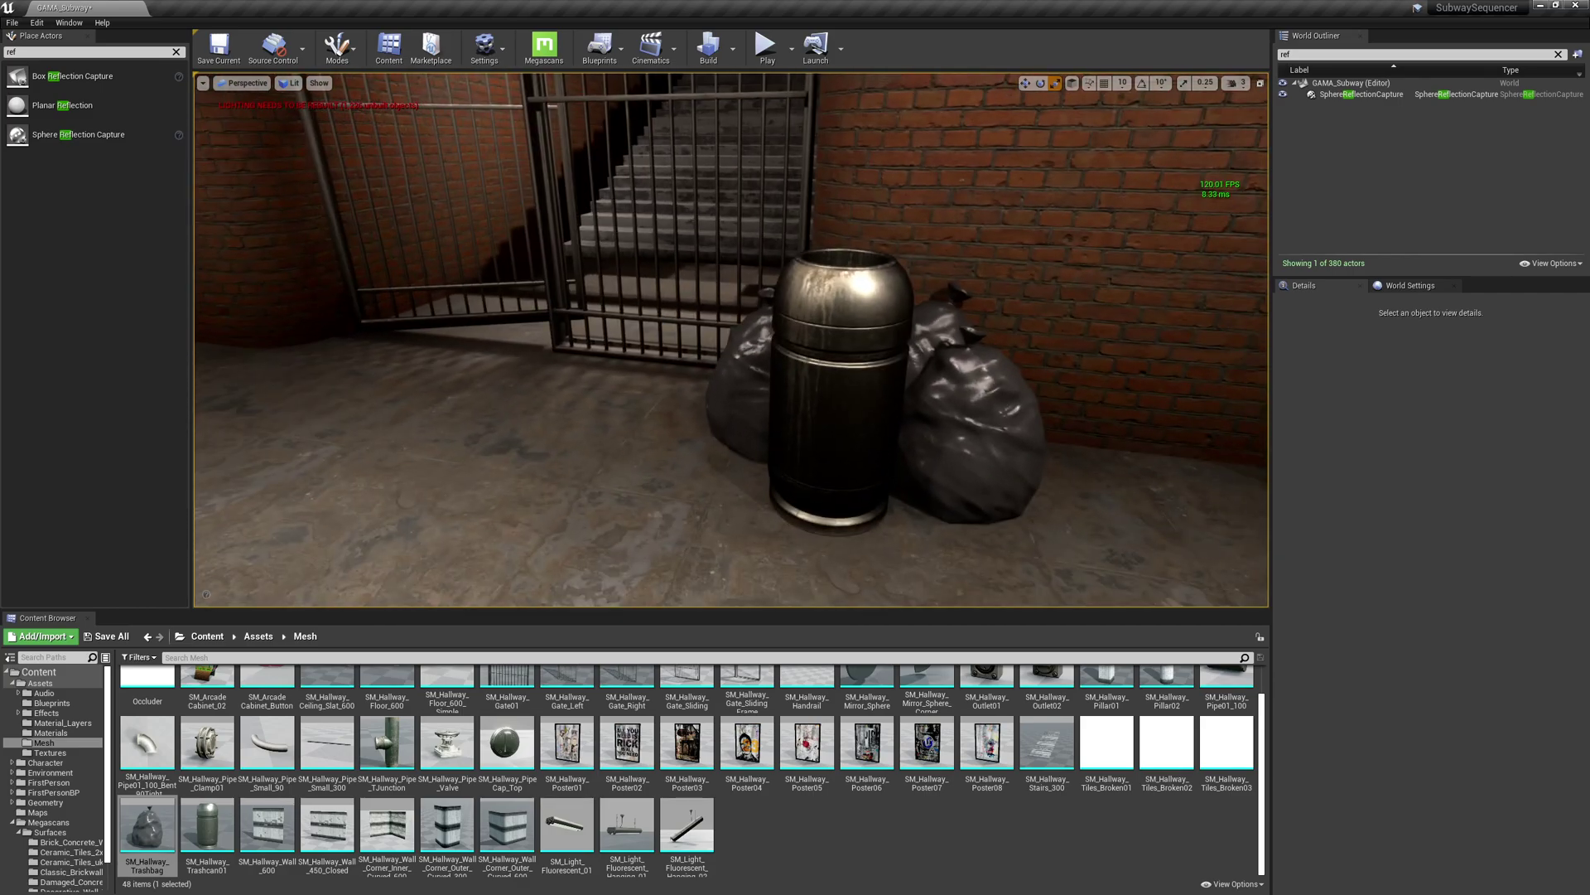
Adjust the placement and rotation of the trash bag on the gate side of the can.
left_click(743, 395)
key("w")
left_click_drag(751, 468, 784, 471)
key("Escape")
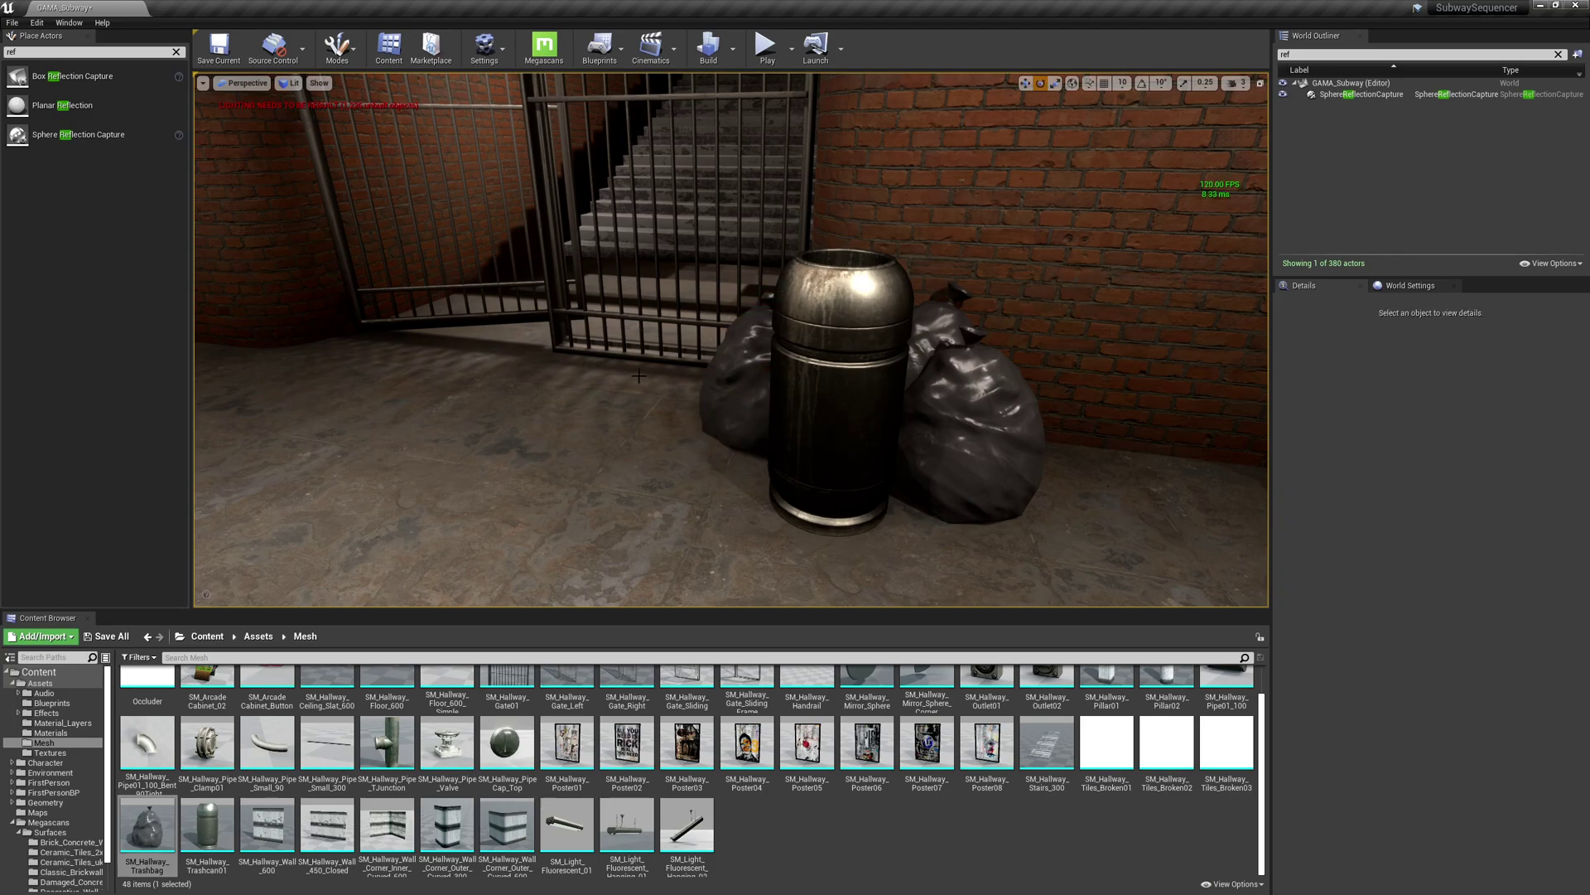
Place another SM_Hallway_Trashbag beside the trash can in front of the barred partition between the tiled pillars.
key("s")
right_click_drag(784, 470, 265, 480)
key("w")
left_click_drag(147, 824, 691, 471)
key("w")
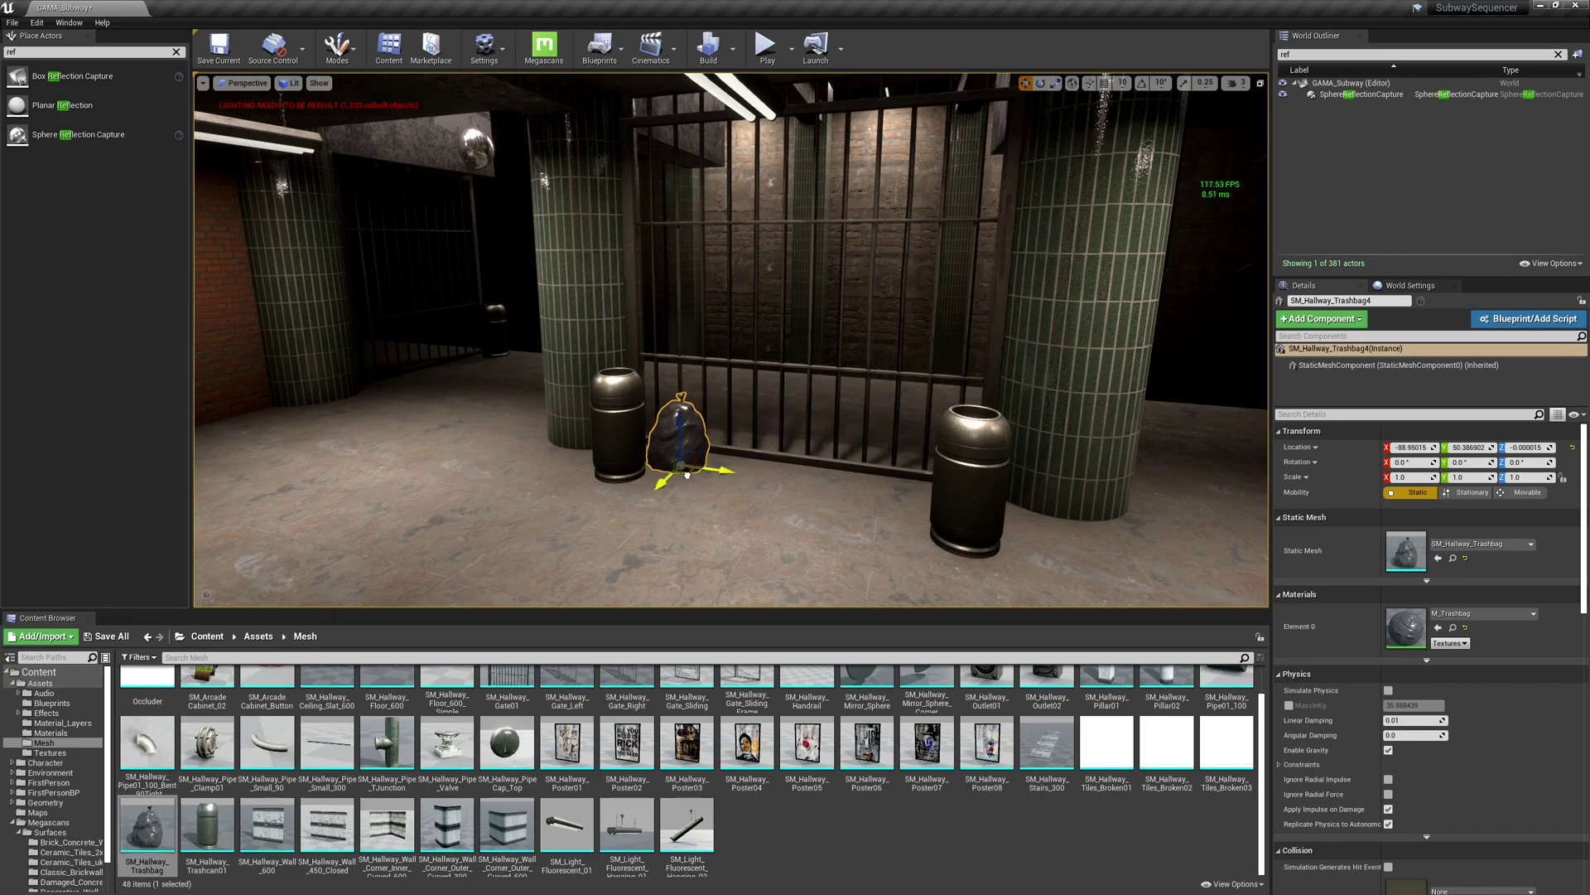
Duplicate the new trash bag through the bars to the other side of the partition, at about X 128, Y -60.
left_click_drag(687, 475, 795, 464, "alt")
key("f")
right_click_drag(795, 463, 812, 546)
key("s")
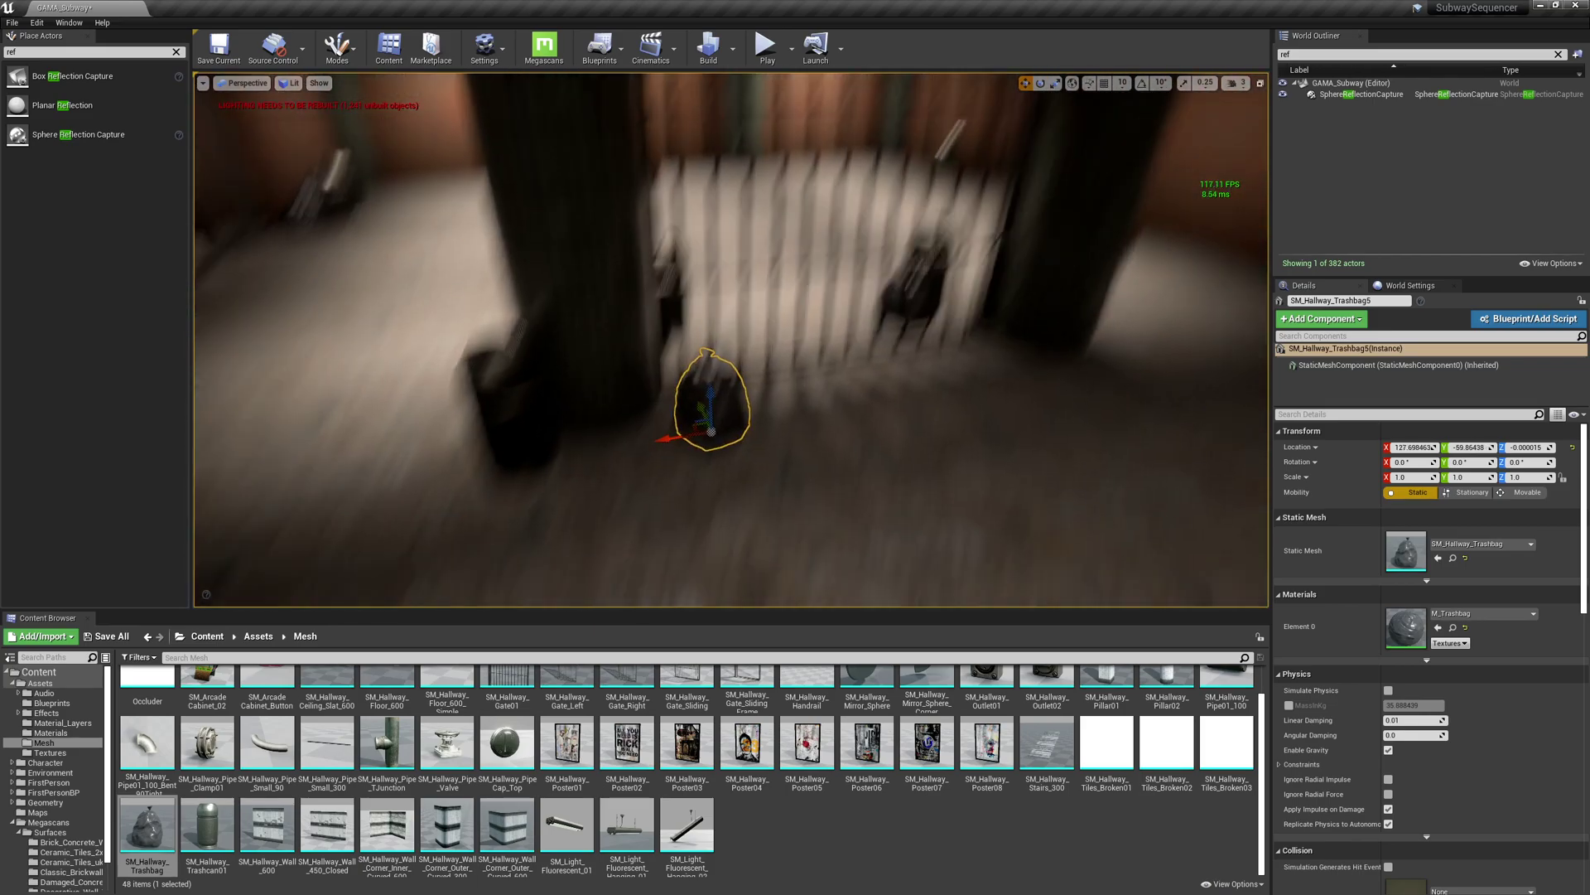
Add two more trash bag copies along the bars beside the pillar, scaled to about 1.2 and 0.9.
right_click_drag(692, 372, 675, 421)
left_click_drag(697, 381, 736, 337)
left_click(760, 340)
key("r")
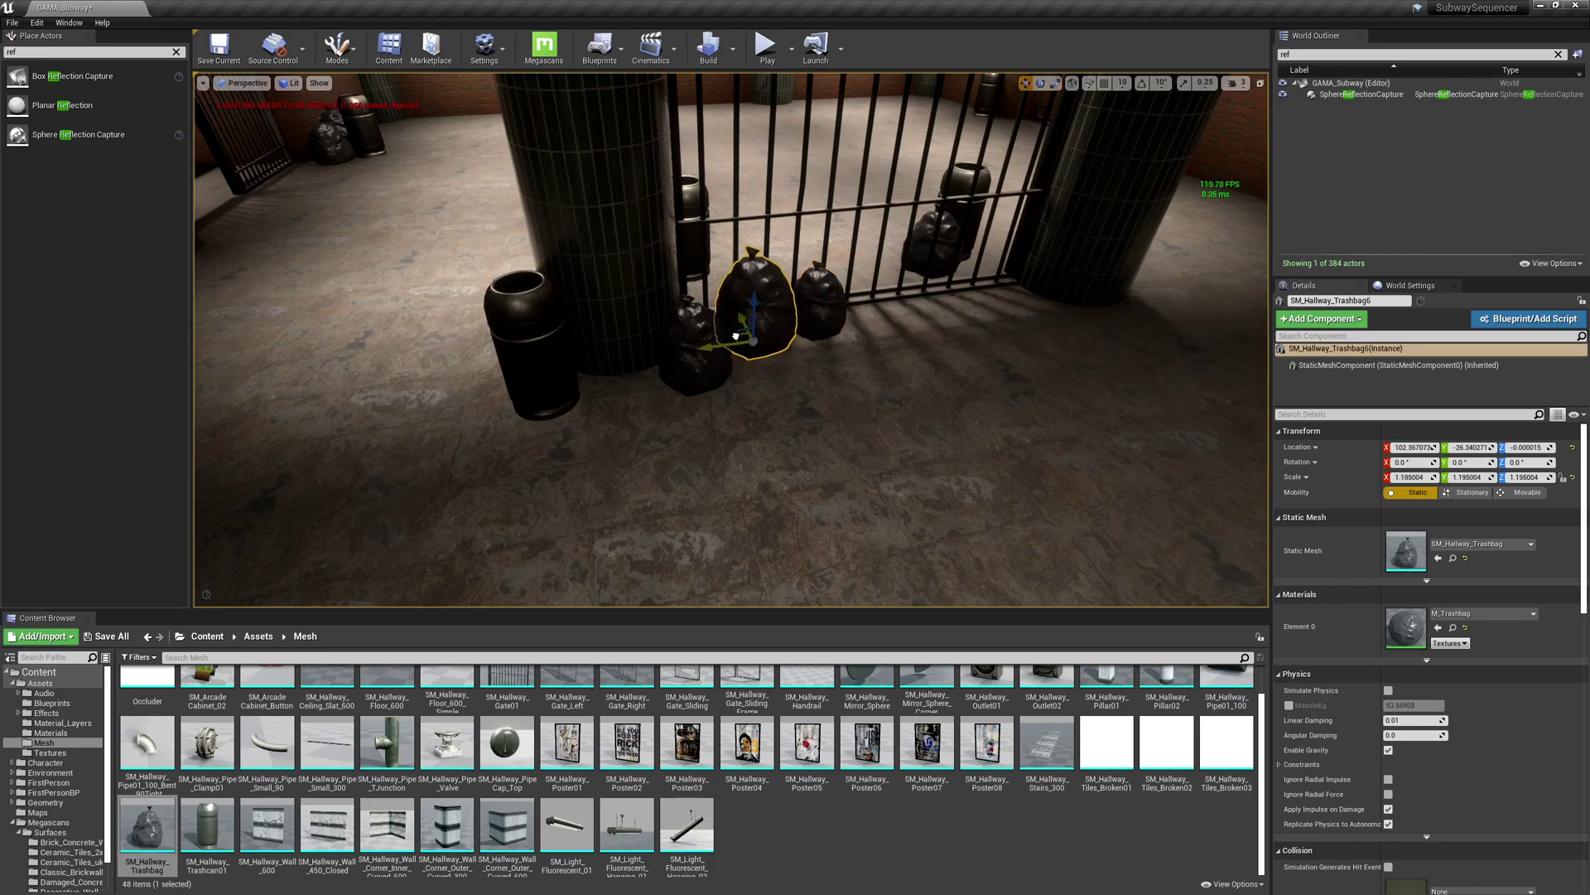
Reposition the smallest trash bag beside the bars to about X 51, Y -32, at floor height Z 0.
left_click(816, 331)
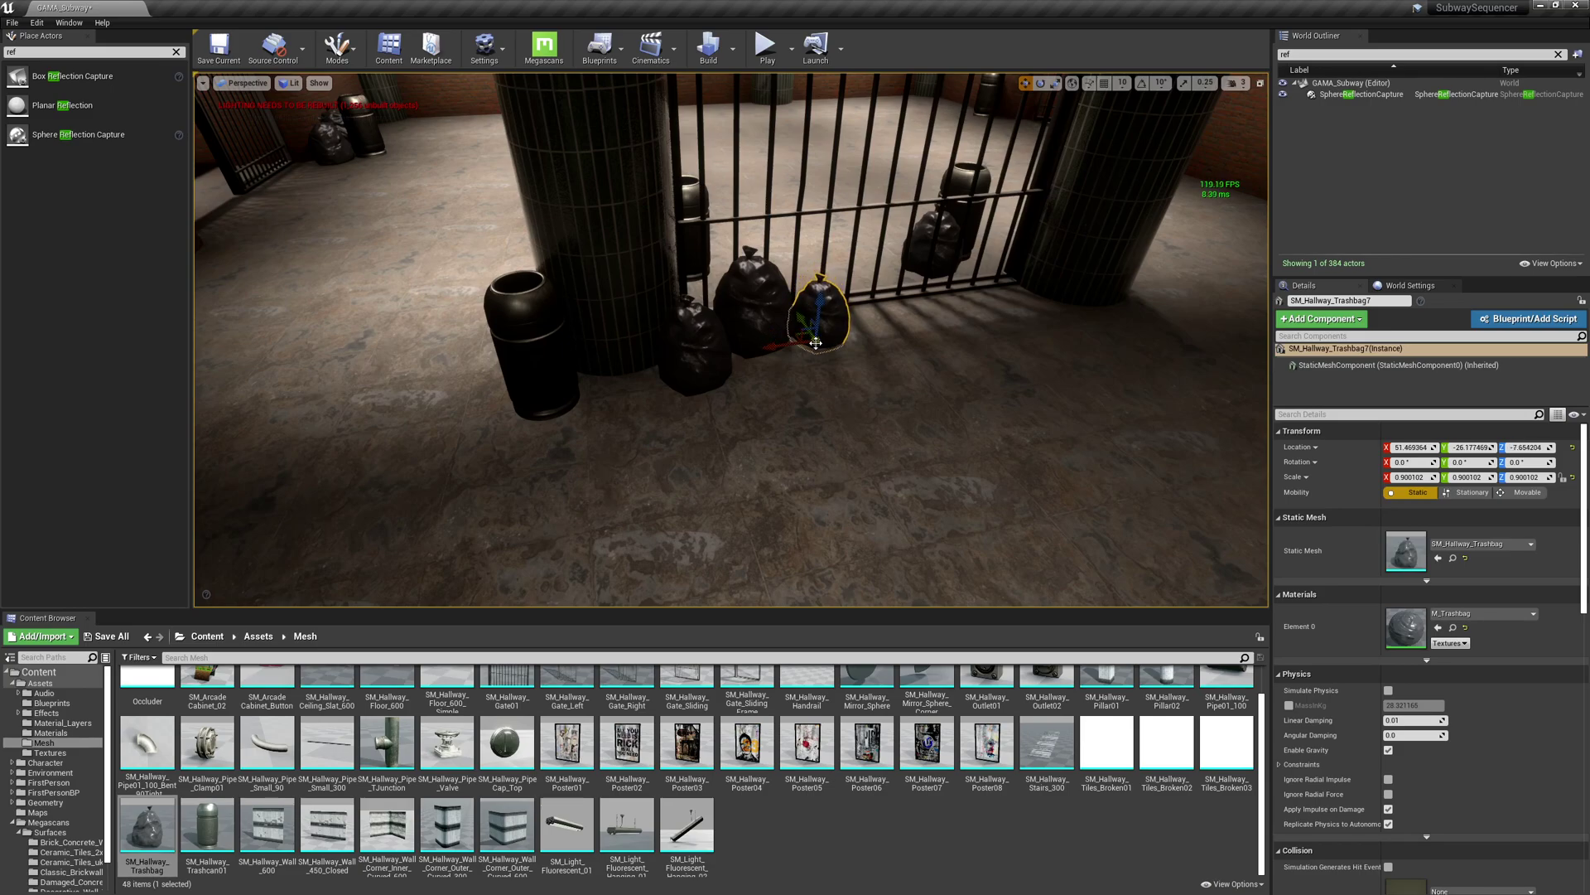
key("w")
mouse_move(710, 328)
right_mouse_down()
mouse_move(675, 372)
mouse_move(710, 329)
right_mouse_up()
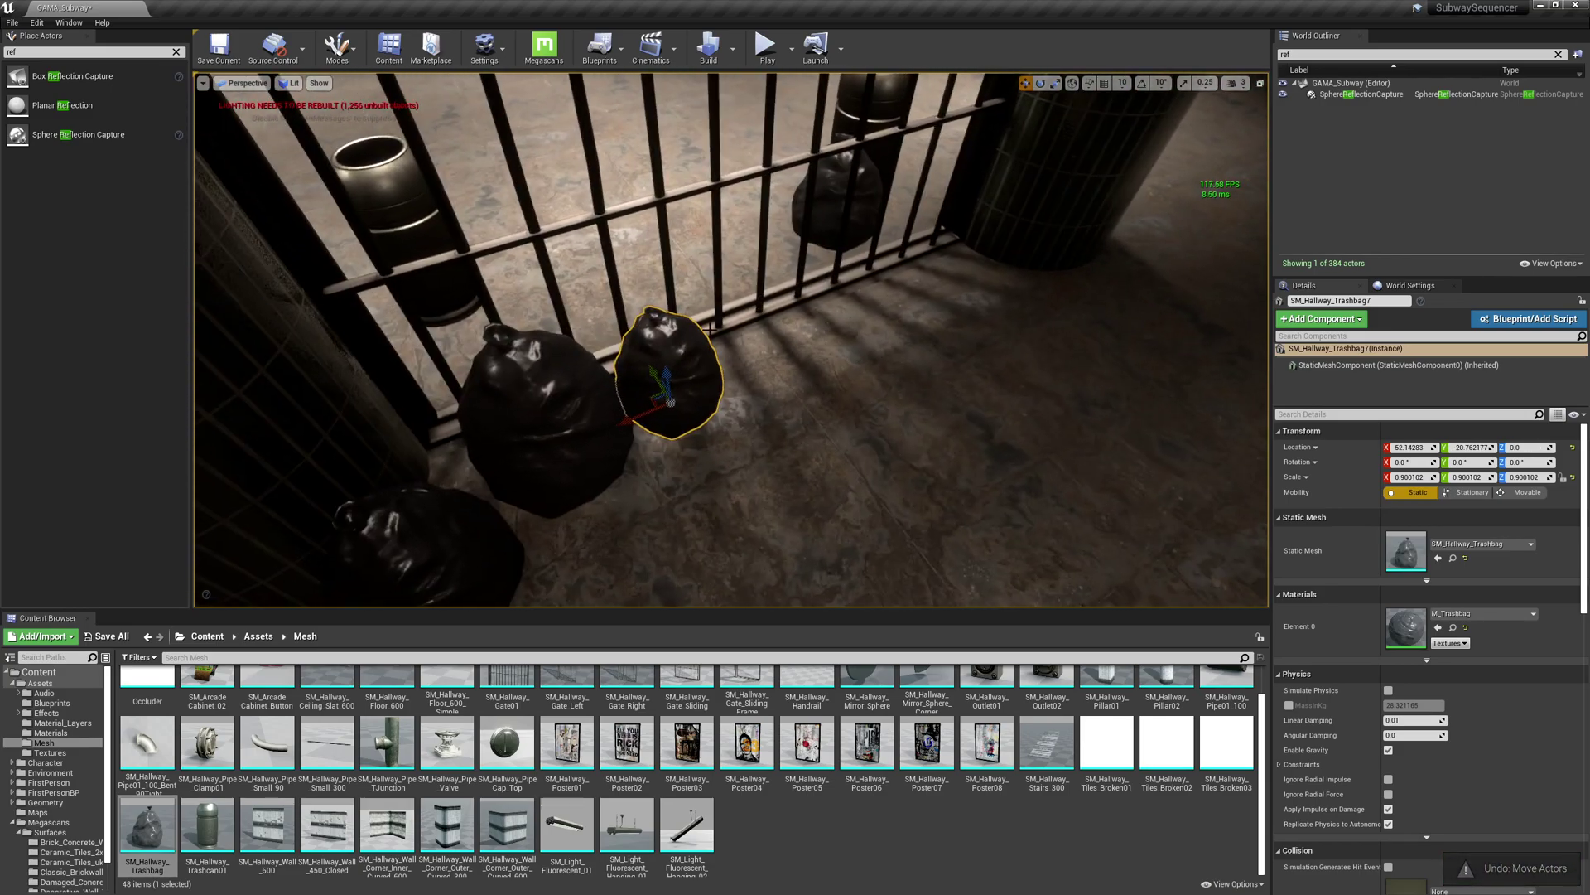
left_click_drag(653, 393, 665, 412)
right_click_drag(664, 411, 673, 410)
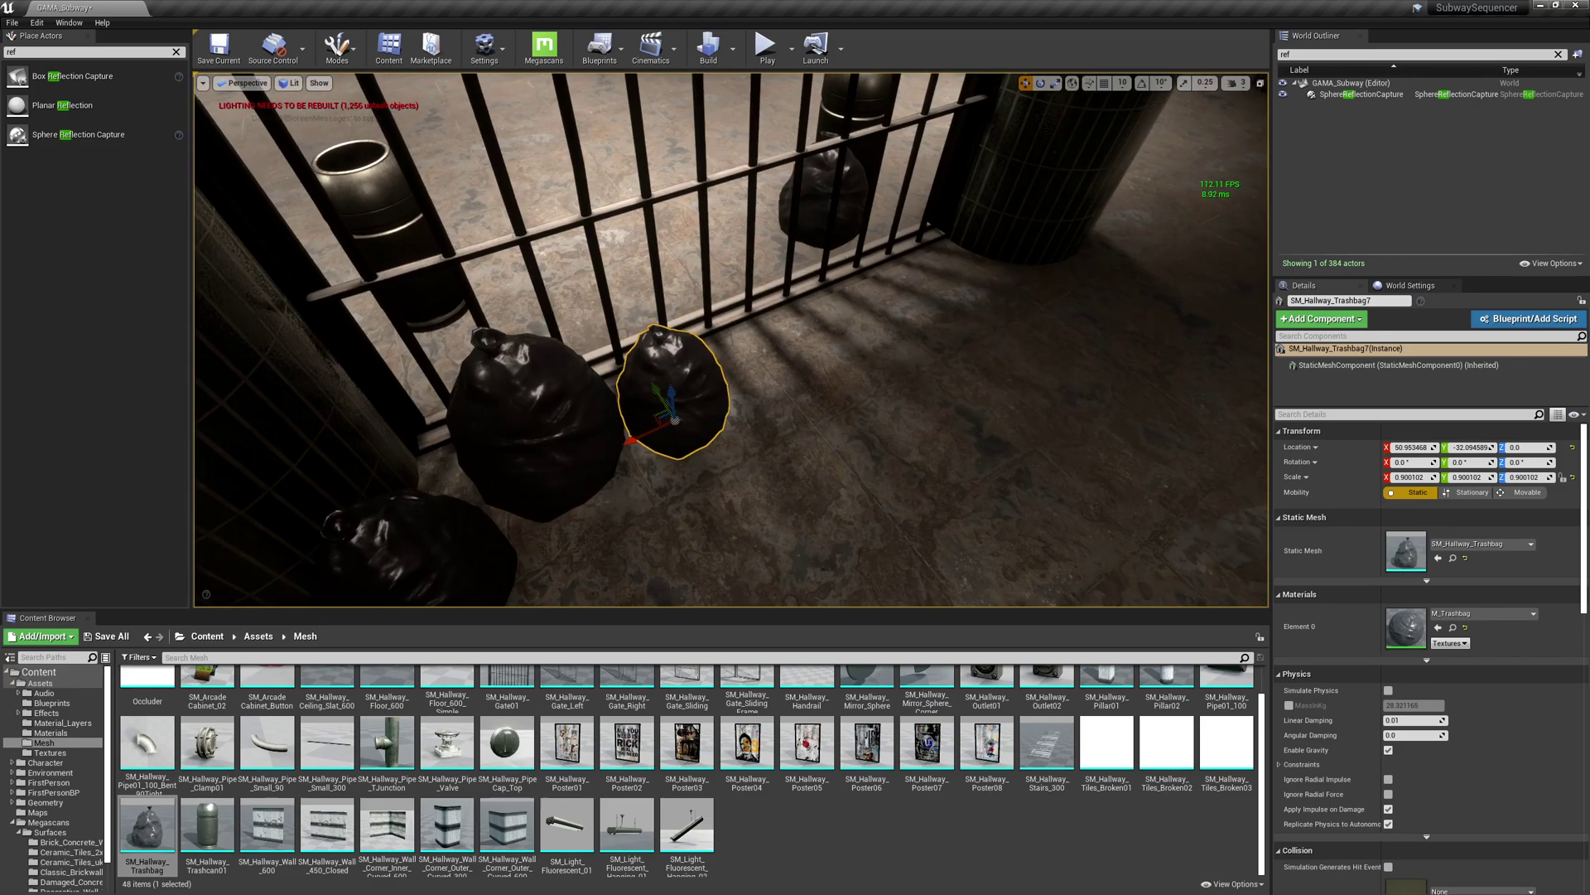
Move the trash bag standing apart beside the pillar in against the two bags at the bars and change its rotation.
left_click(427, 538)
right_click_drag(543, 536, 495, 585)
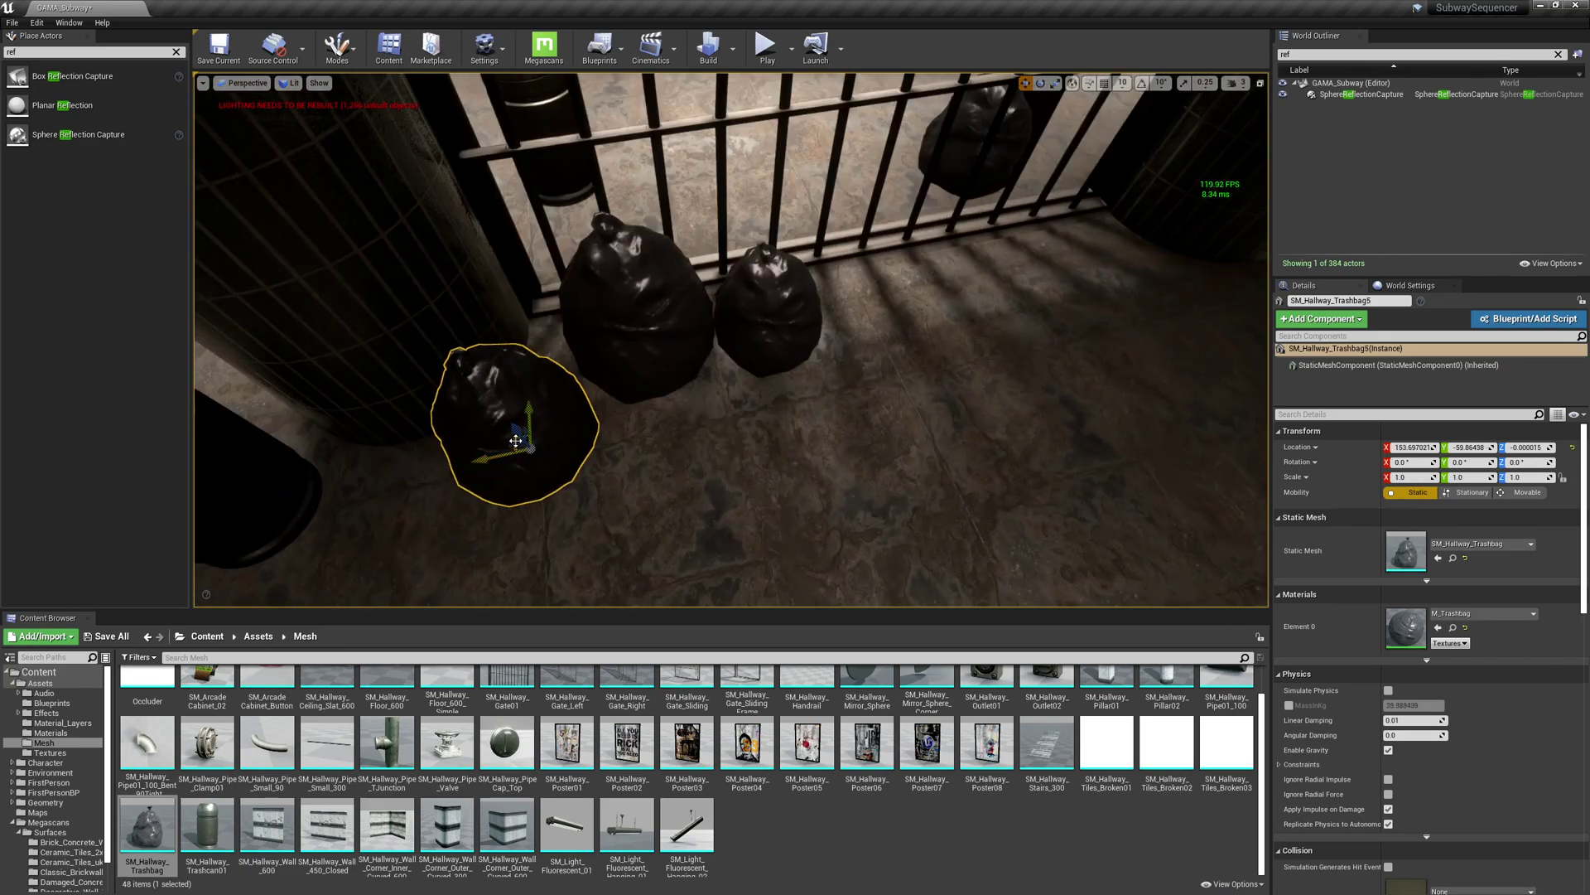
left_click_drag(515, 440, 569, 459)
key("e")
left_click_drag(631, 503, 728, 423)
right_click_drag(729, 424, 752, 407)
Rotate the smallest trash bag beside the bars about its vertical axis to vary the cluster.
left_click(758, 347)
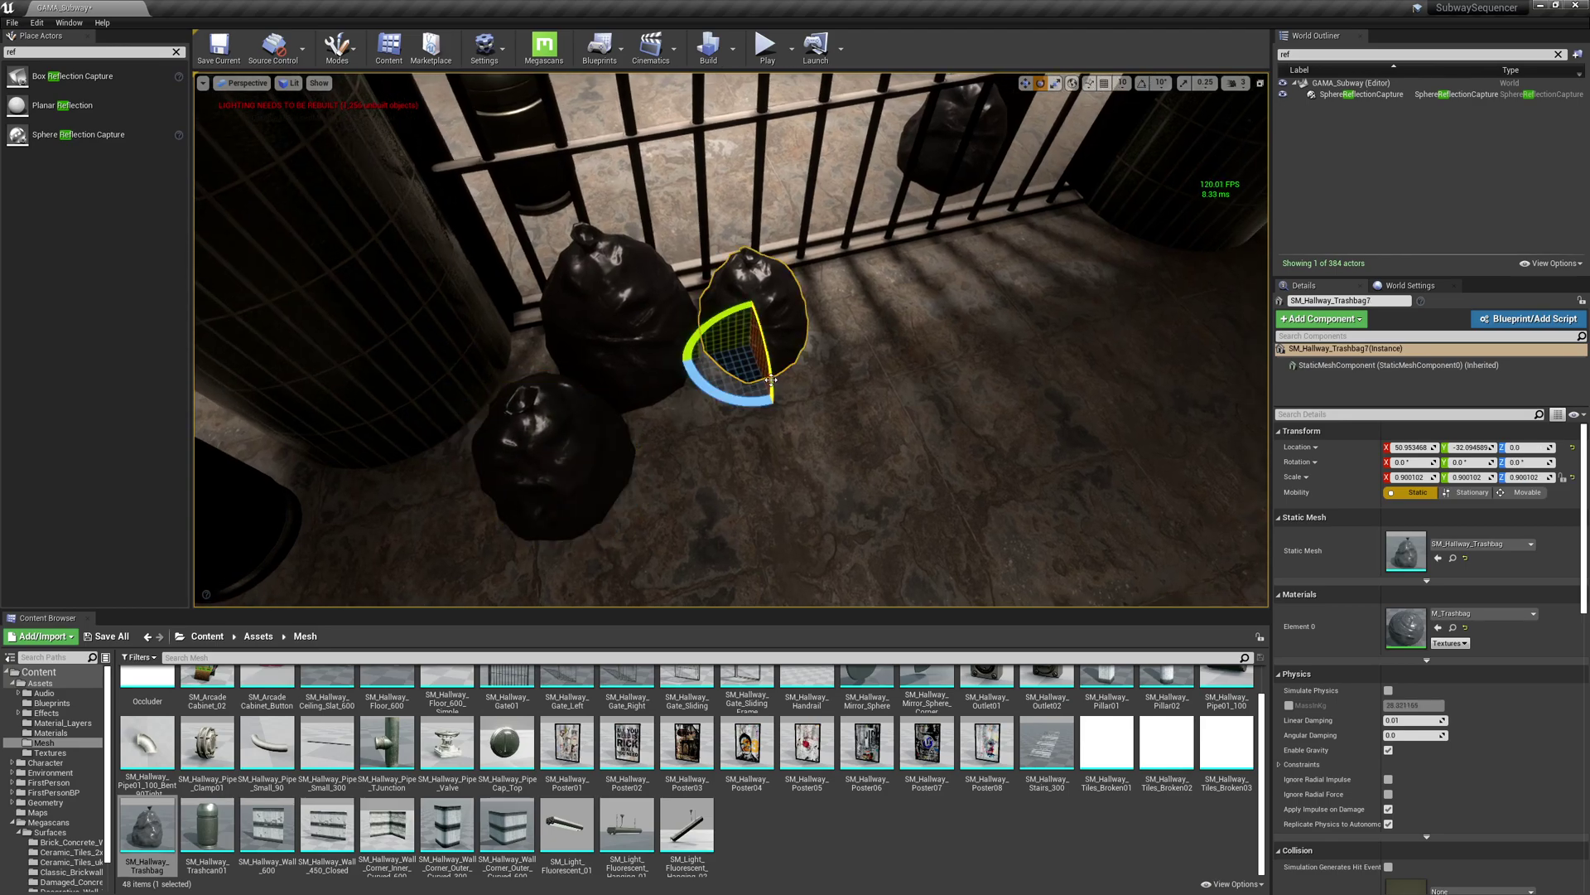
left_click_drag(757, 403, 704, 392)
right_click_drag(704, 393, 713, 346)
key("Escape")
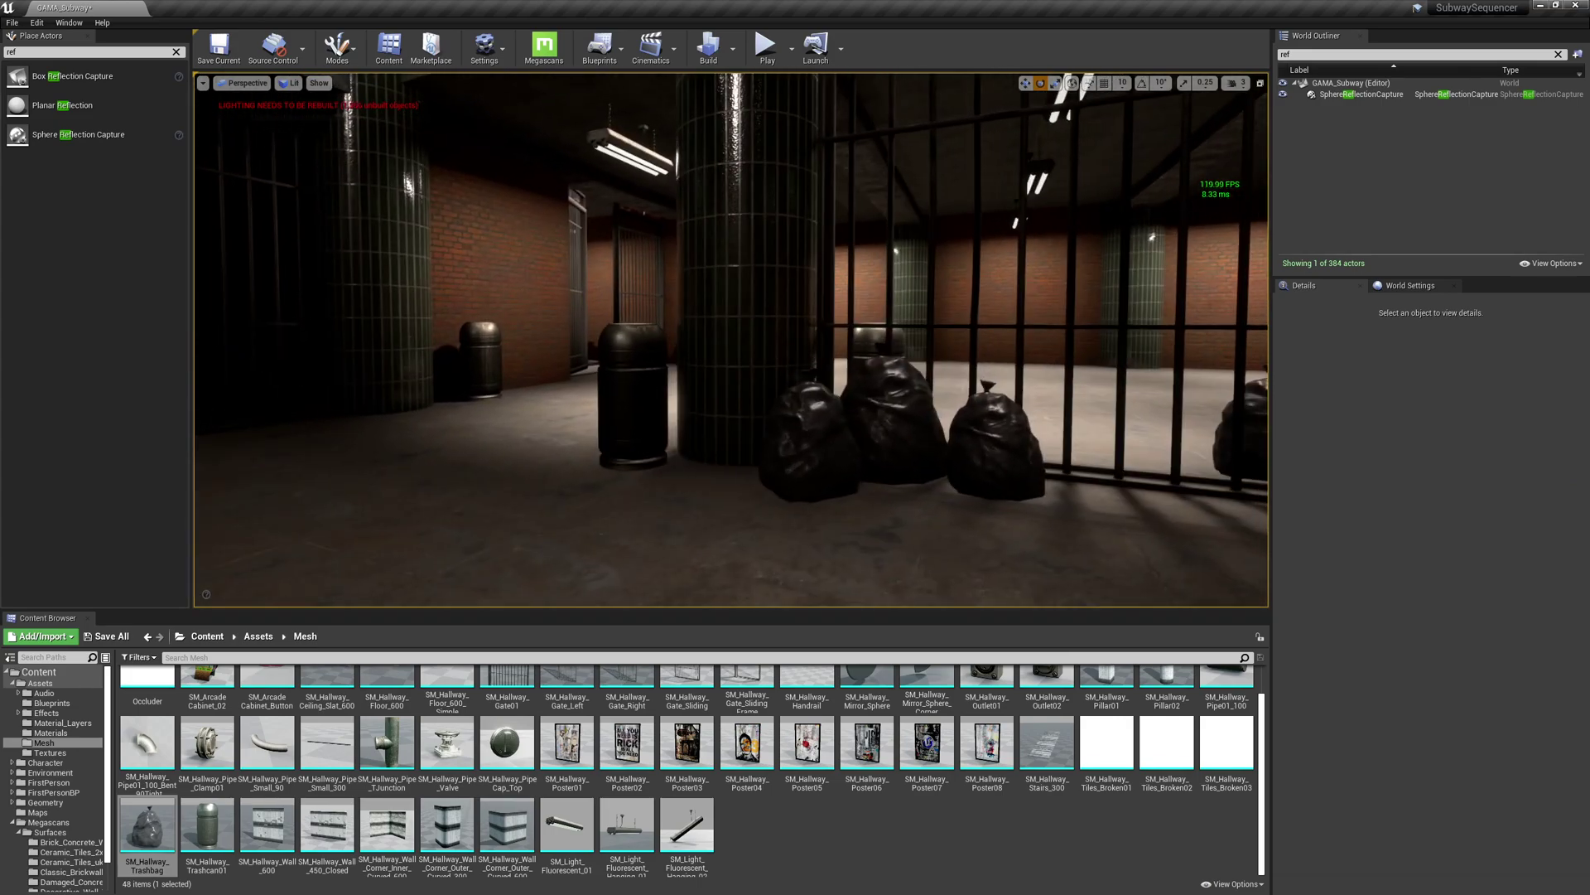
Rotate the largest trash bag about its vertical axis and fine-tune the orientation of the bag beside the pillar.
left_click(897, 414)
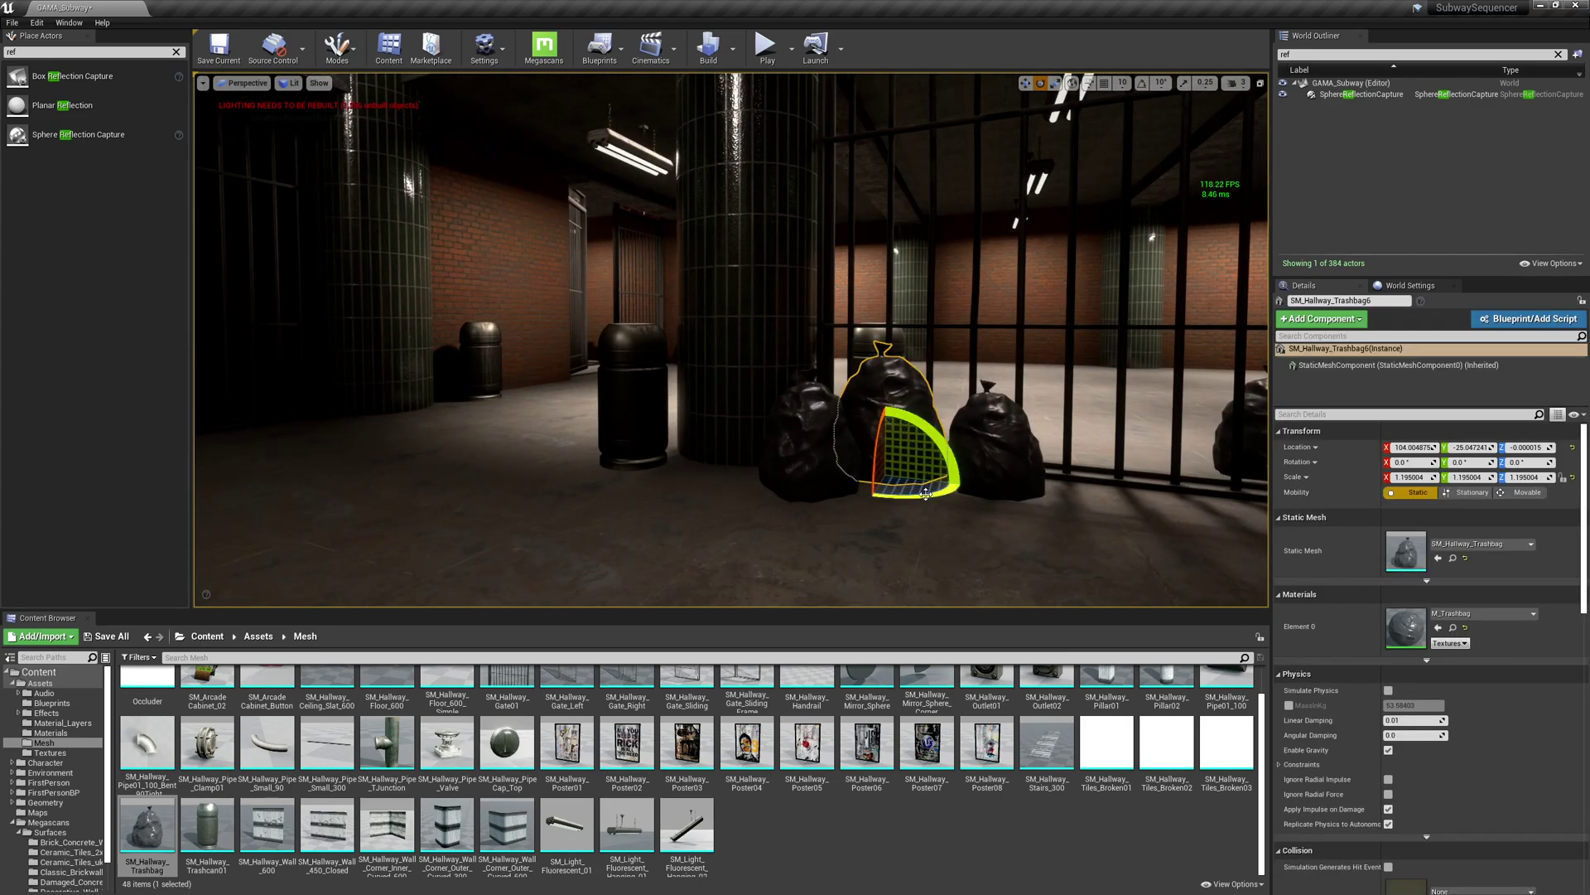
left_click_drag(906, 492, 799, 495)
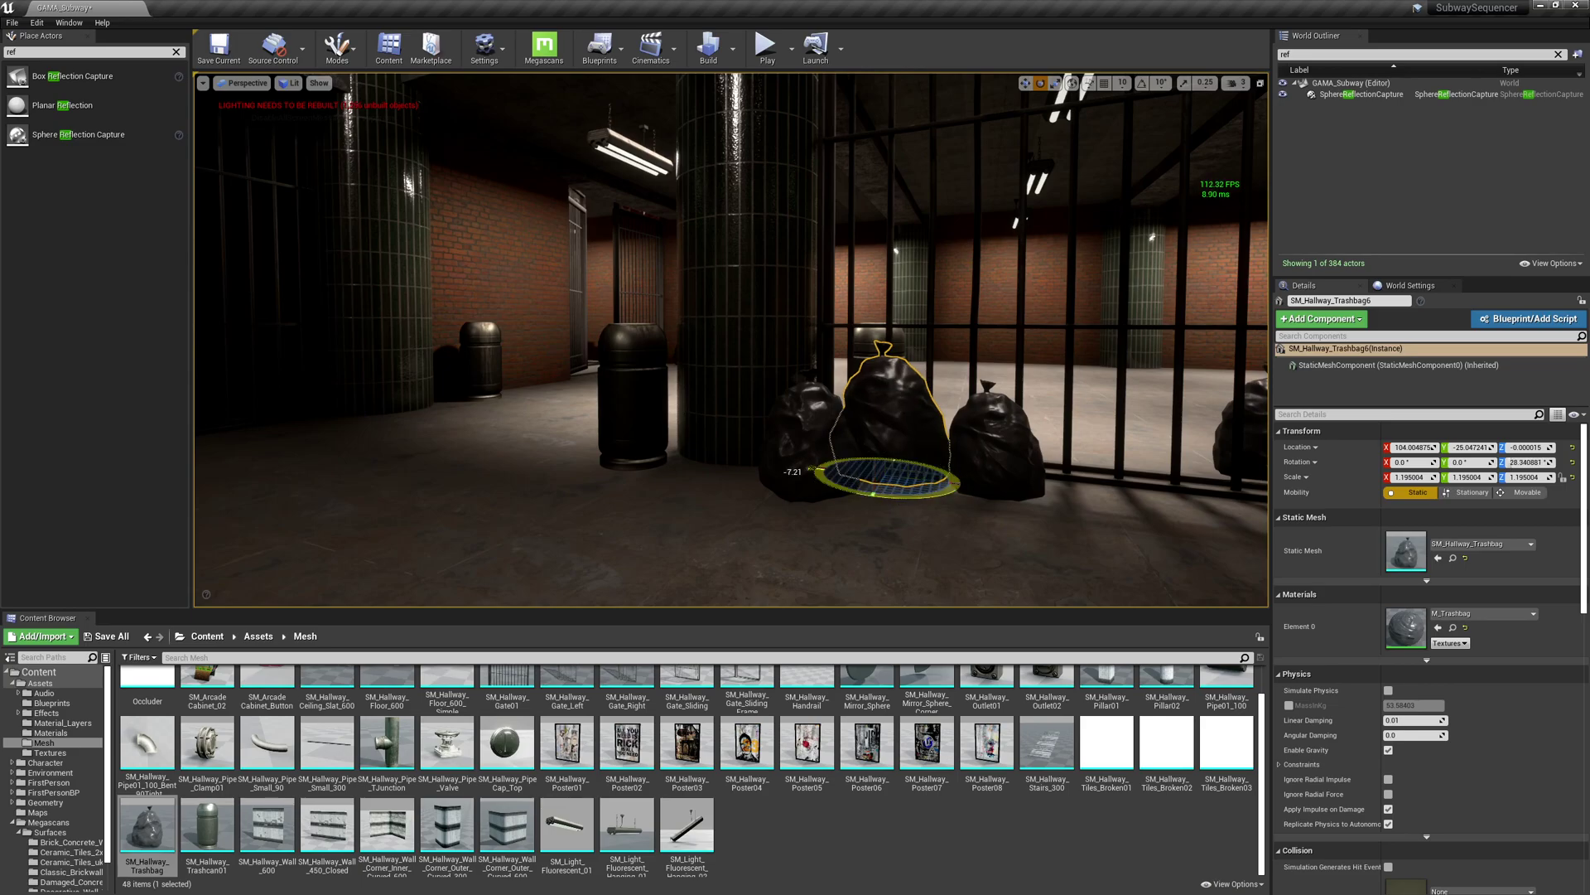
key("Escape")
right_click_drag(795, 464, 853, 461)
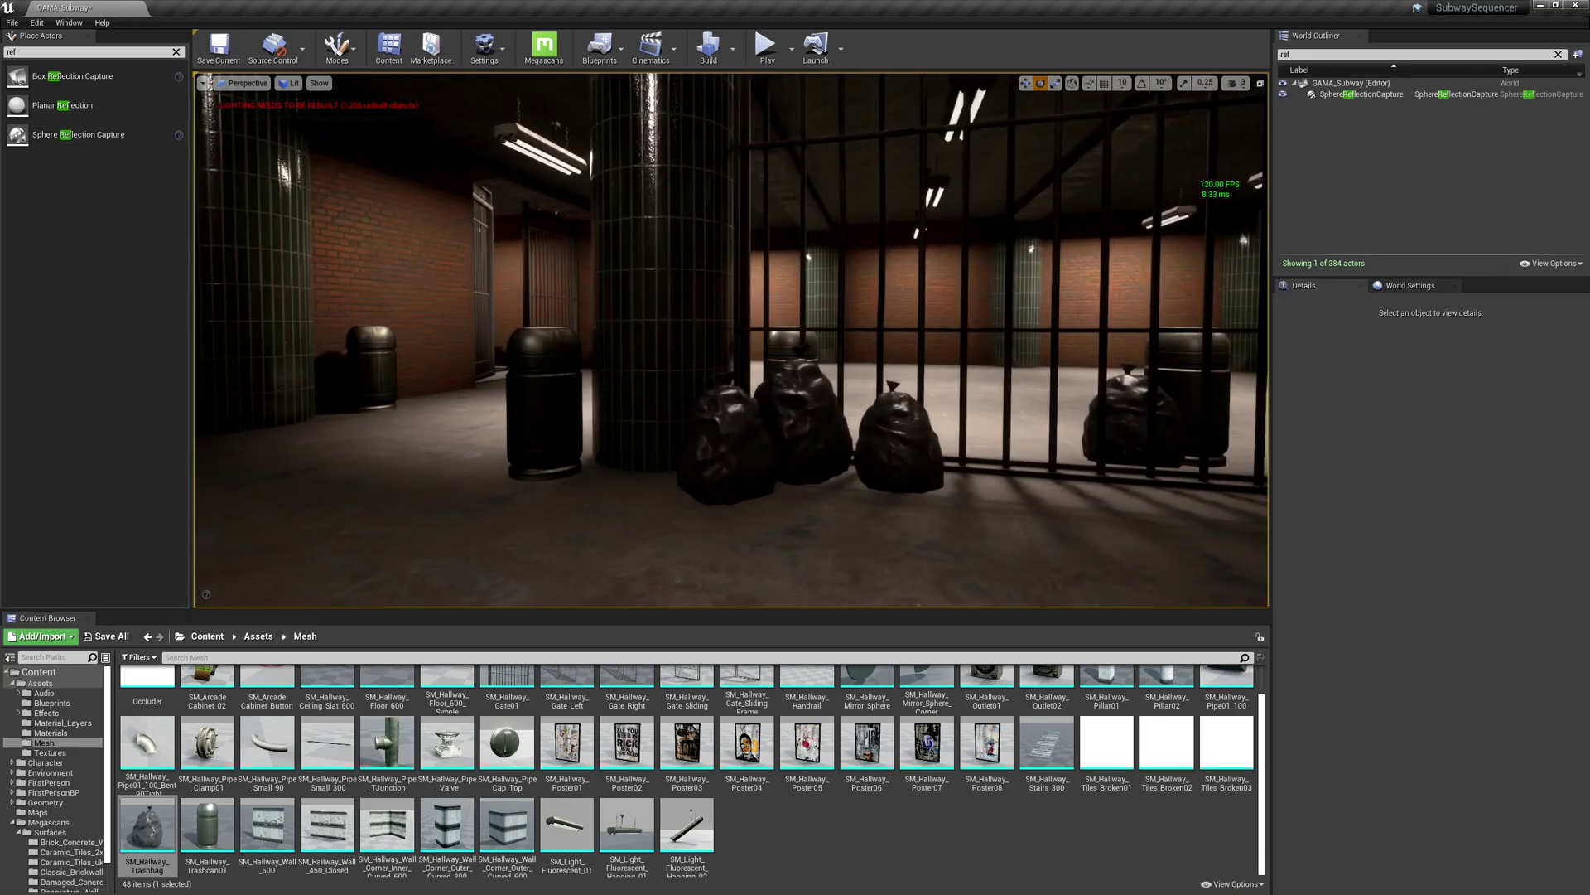
left_click(731, 443)
mouse_move(756, 516)
left_mouse_down()
mouse_move(778, 528)
mouse_move(787, 508)
mouse_move(761, 514)
left_mouse_up()
key("Escape")
Place SM_Hallway_Poster01 on the brick wall above the trash can and bags beside the stair gate, at about X 600, Y 731, Z 147.
right_click_drag(760, 514, 597, 509)
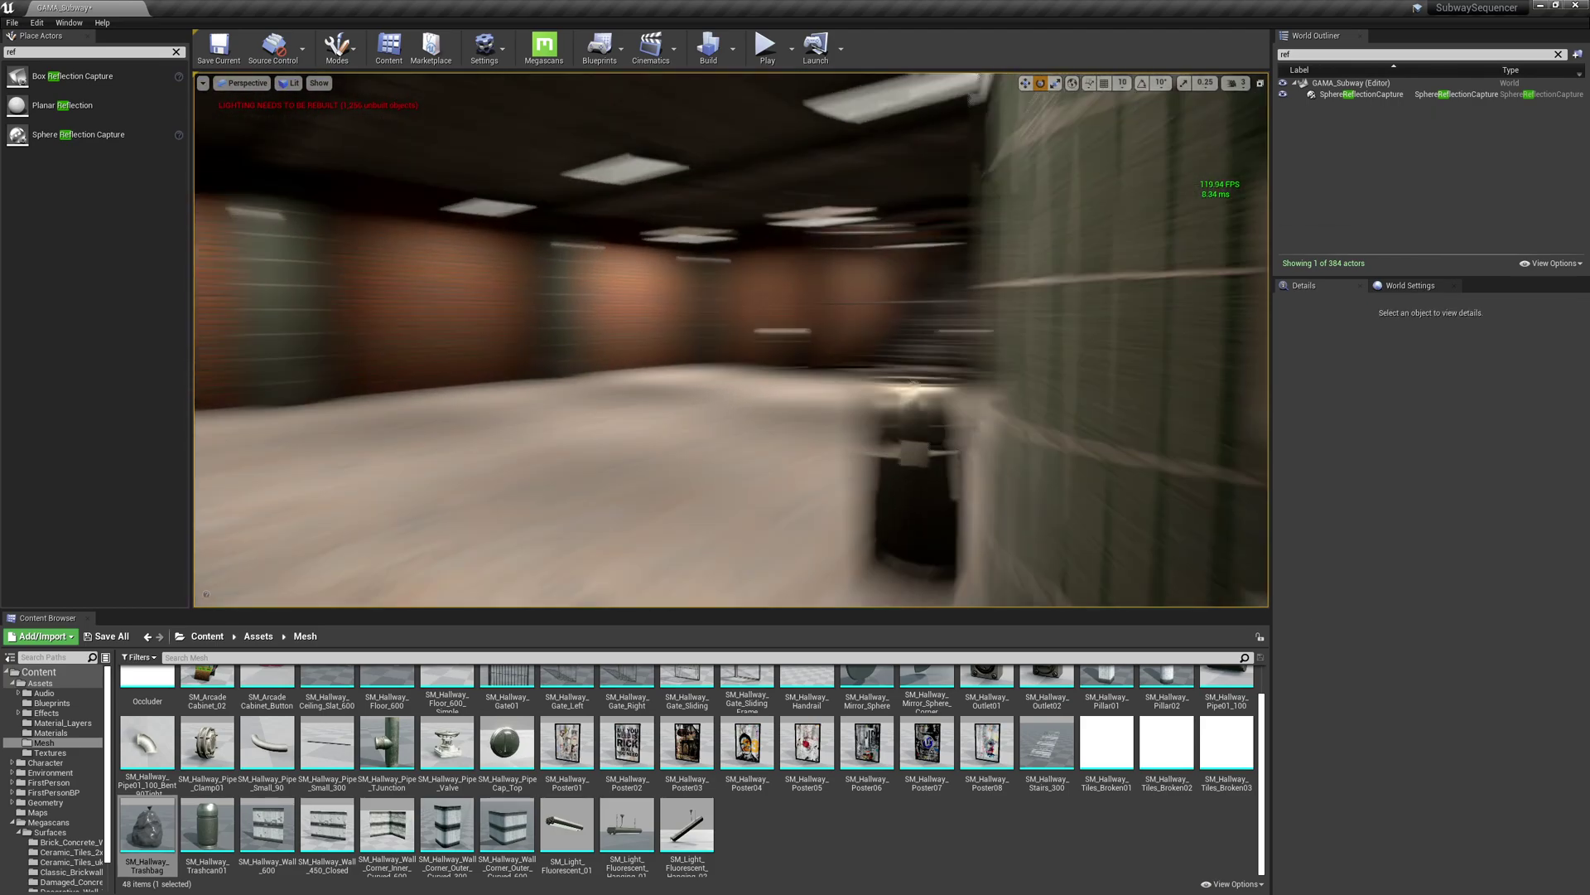
right_click_drag(820, 505, 926, 421)
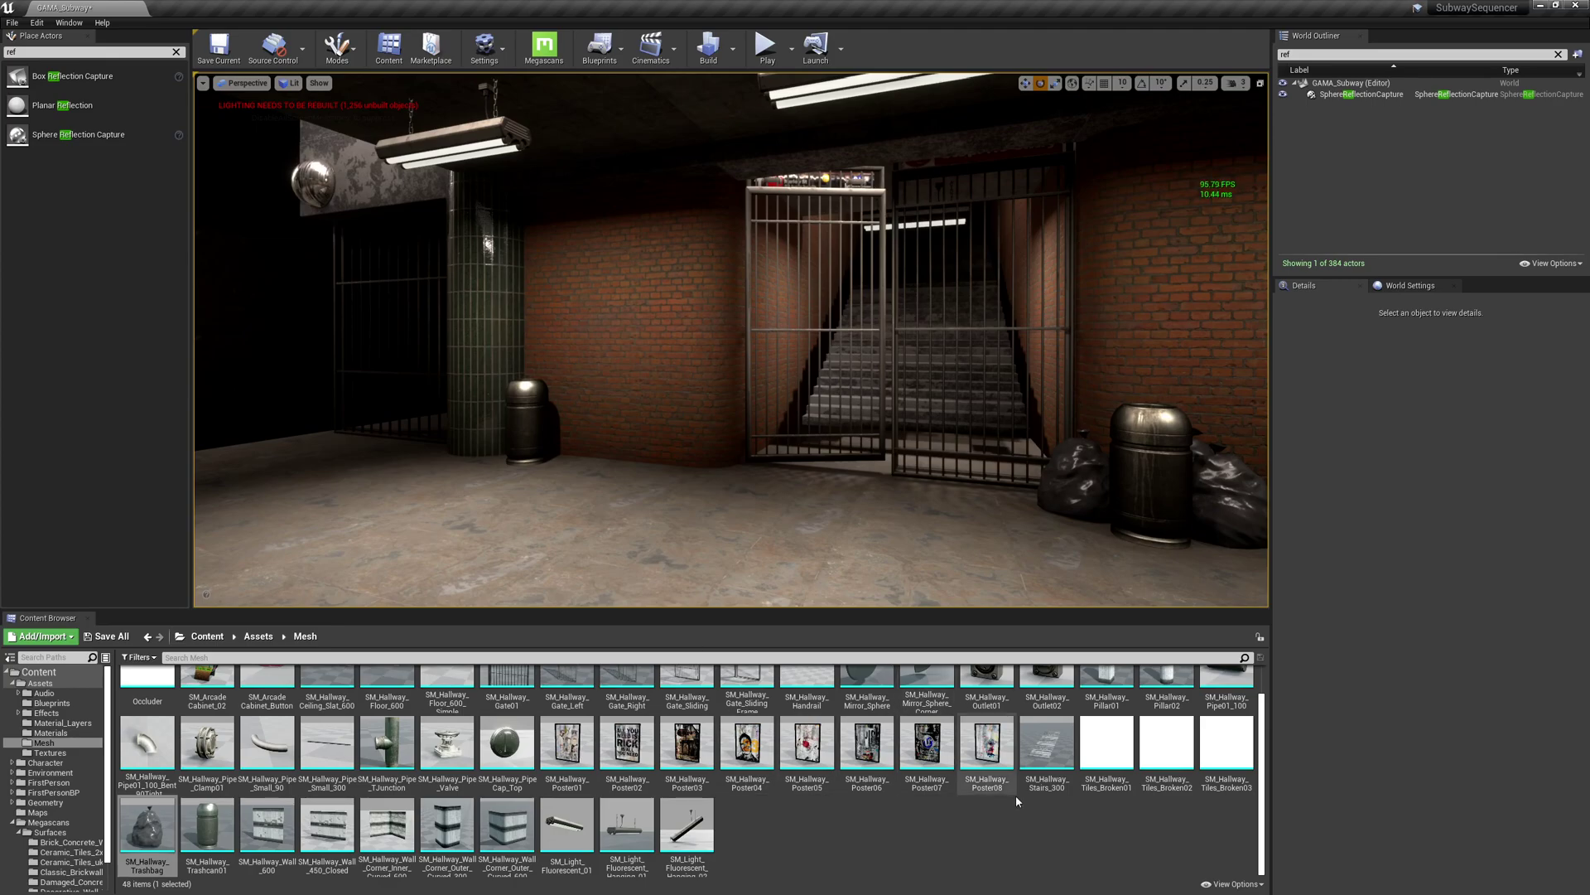
right_click_drag(977, 464, 1126, 463)
right_click_drag(829, 414, 911, 416)
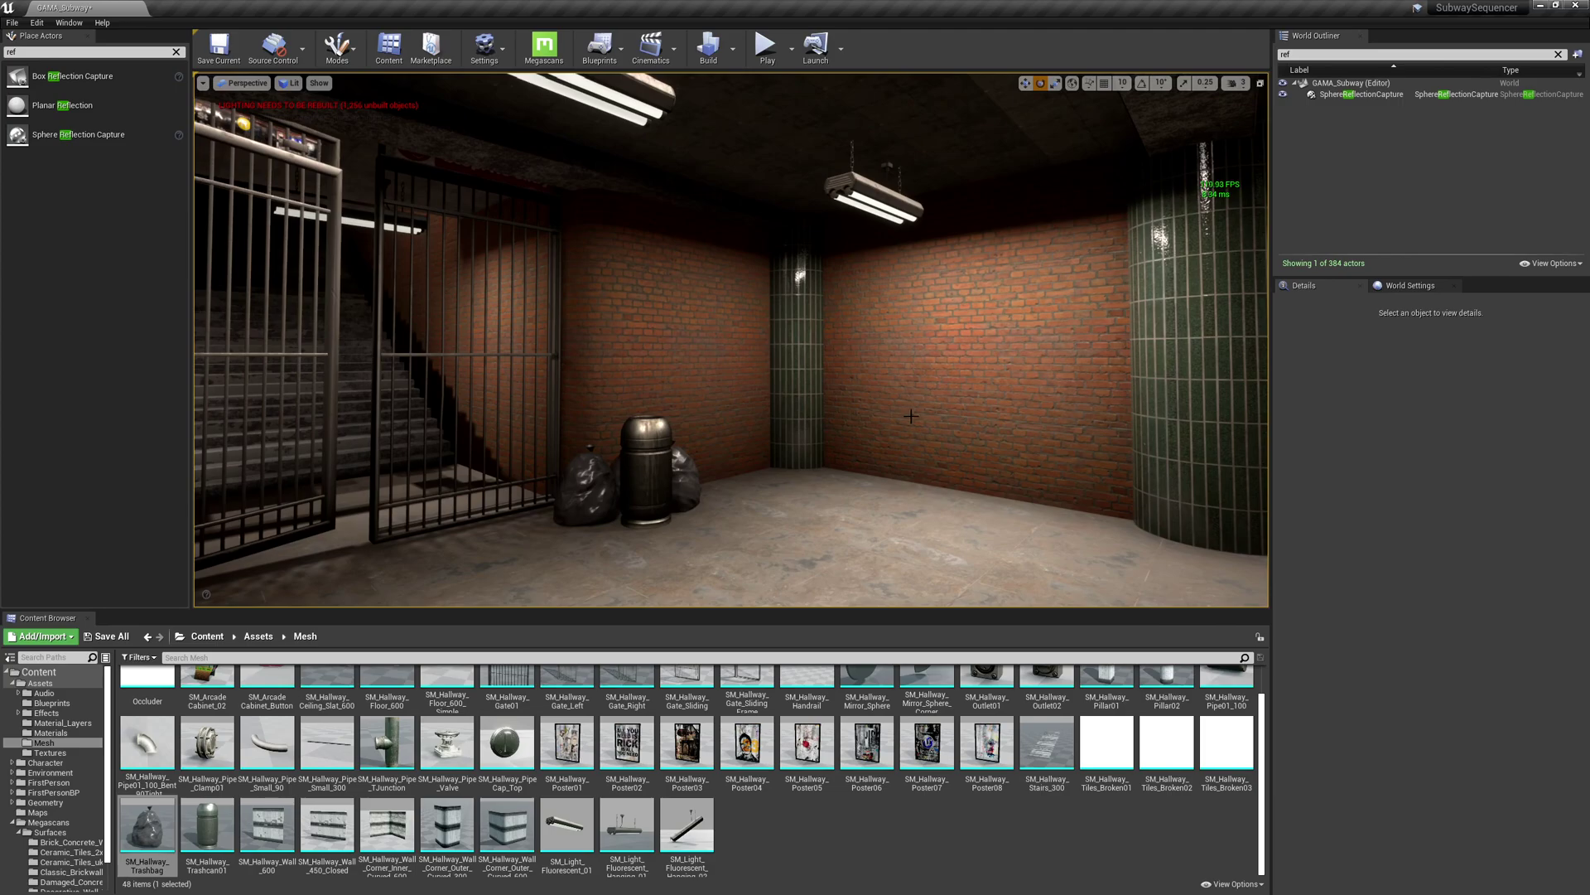
scroll(870, 722, "up", 1)
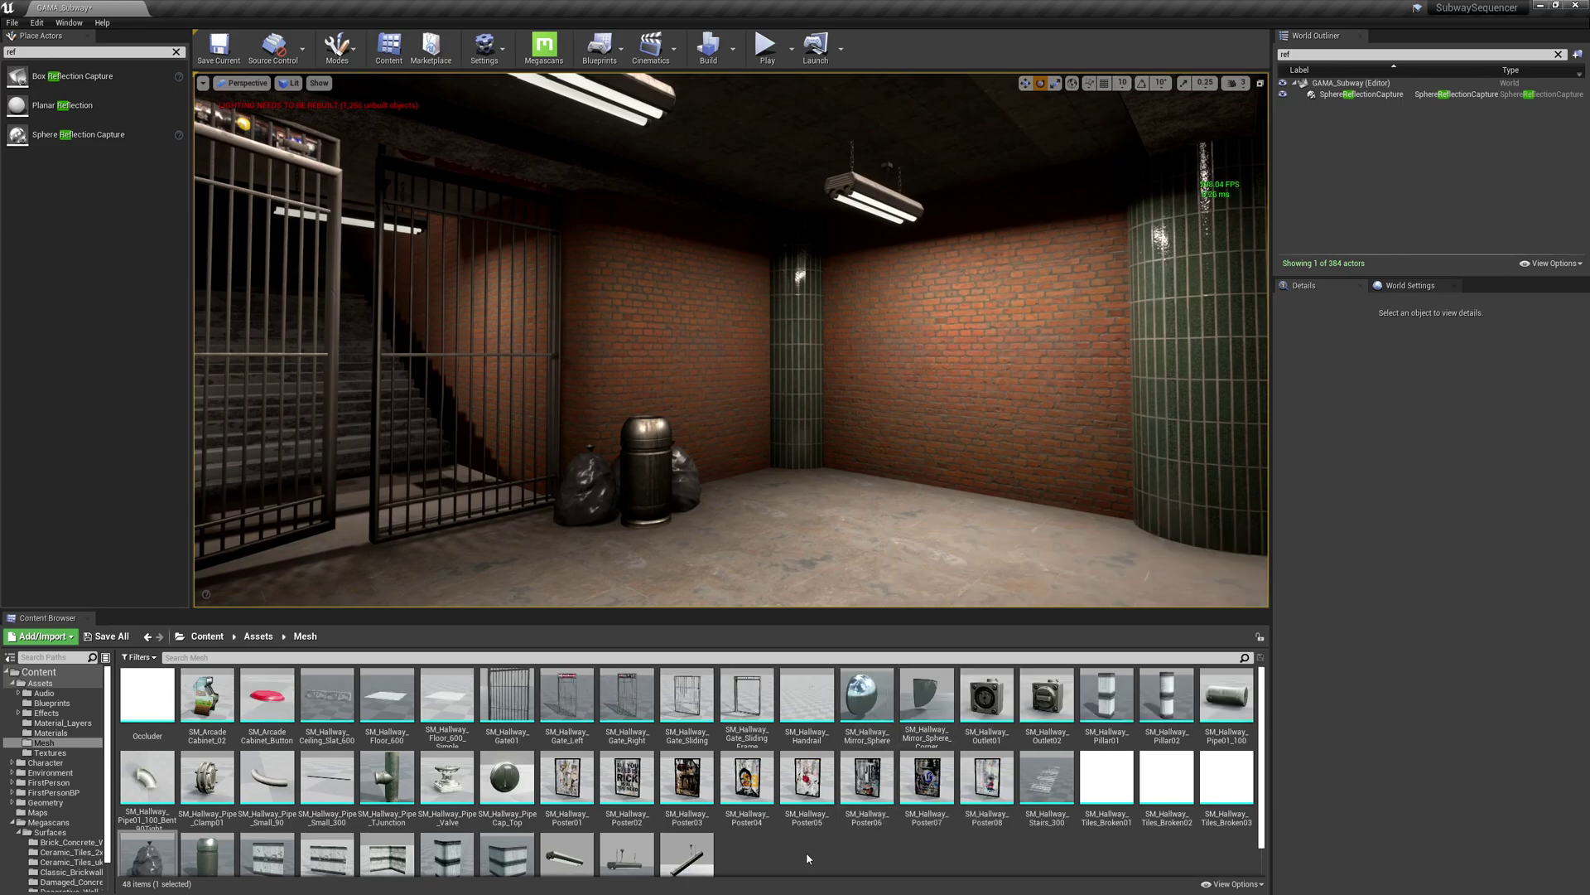
left_click_drag(567, 777, 696, 345)
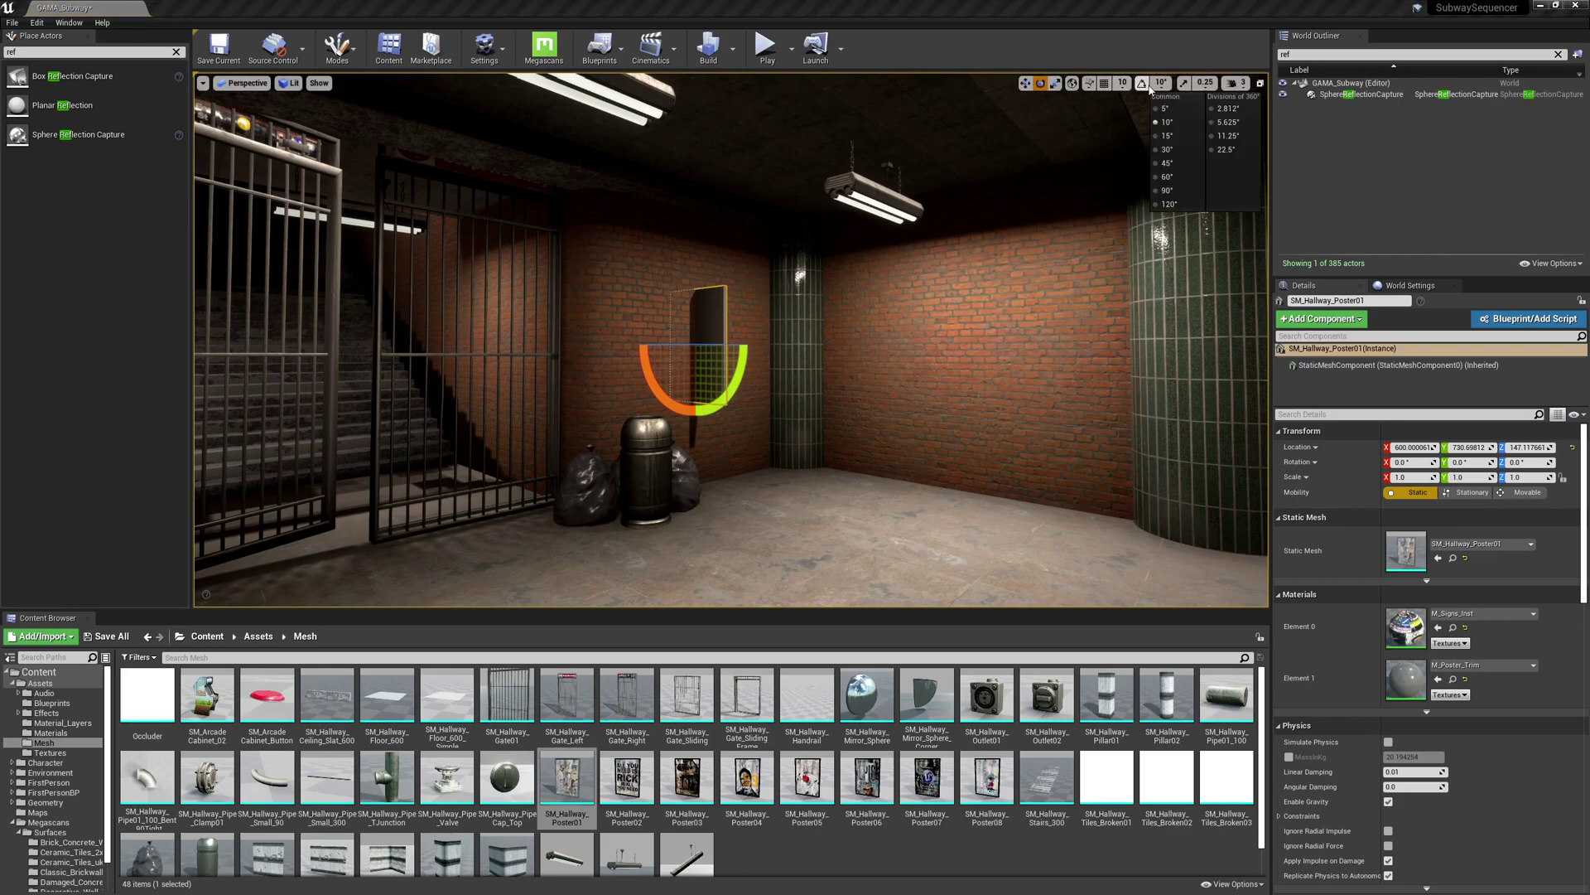
Enable 10° rotation snapping and rotate the new poster to 90° about Z so it faces out from the brick wall.
left_click(1143, 86)
left_click_drag(704, 346, 756, 348)
key("w")
right_click_drag(729, 348, 654, 364)
key("d")
key("a")
key("s")
key("a")
right_click_drag(916, 281, 953, 288)
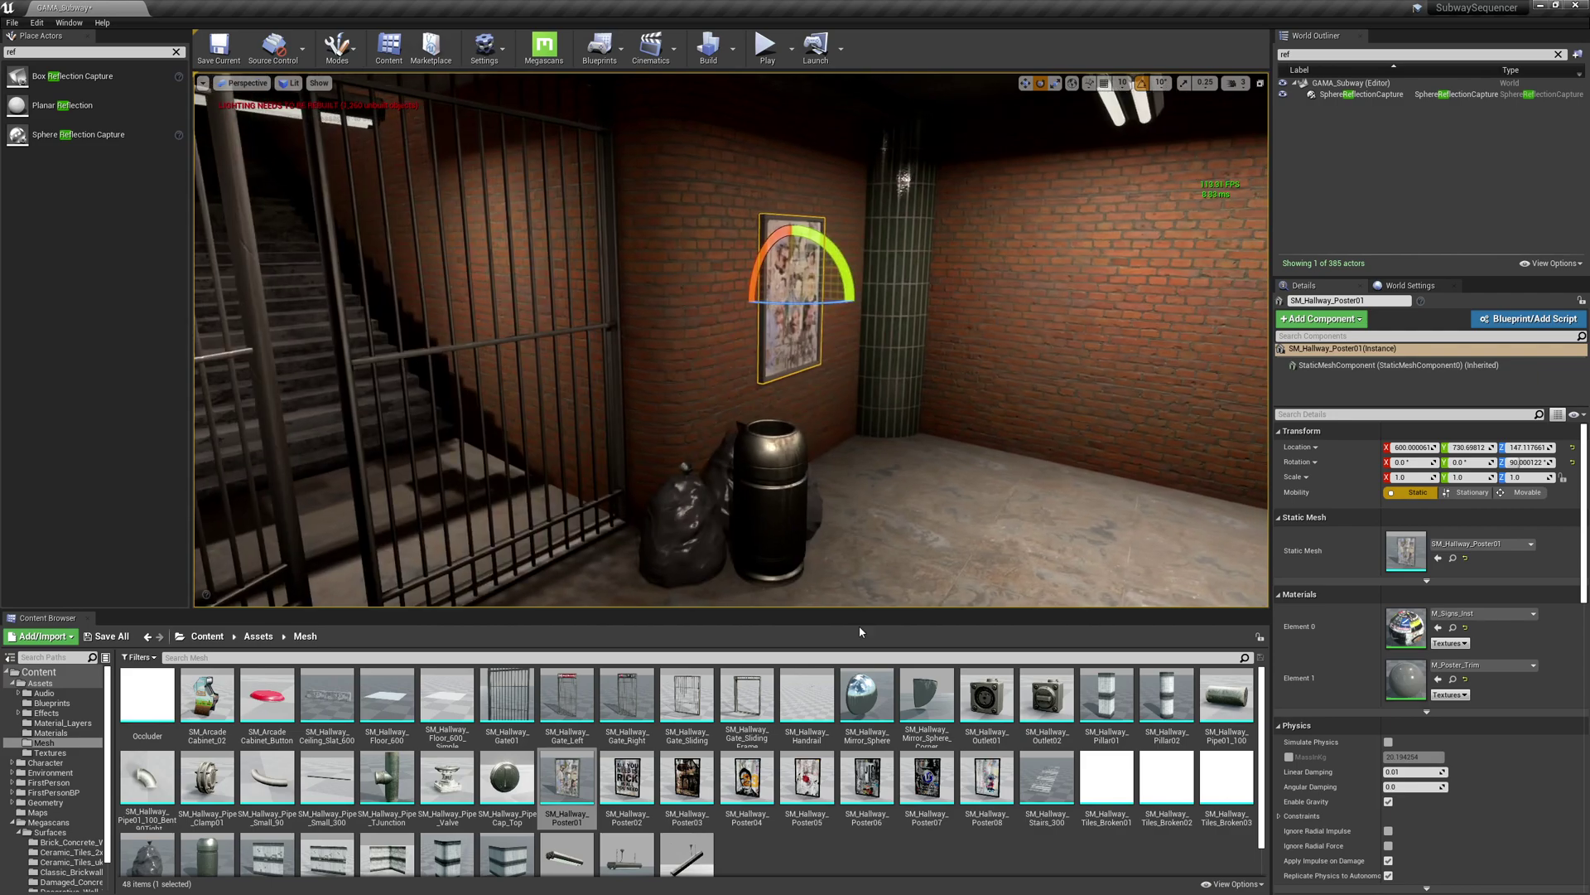
Place SM_Hallway_Poster04 on the stairwell's brick wall behind the gate at about X 747, Y 600, Z 148, rotated 180° about Z.
left_click_drag(746, 779, 528, 295)
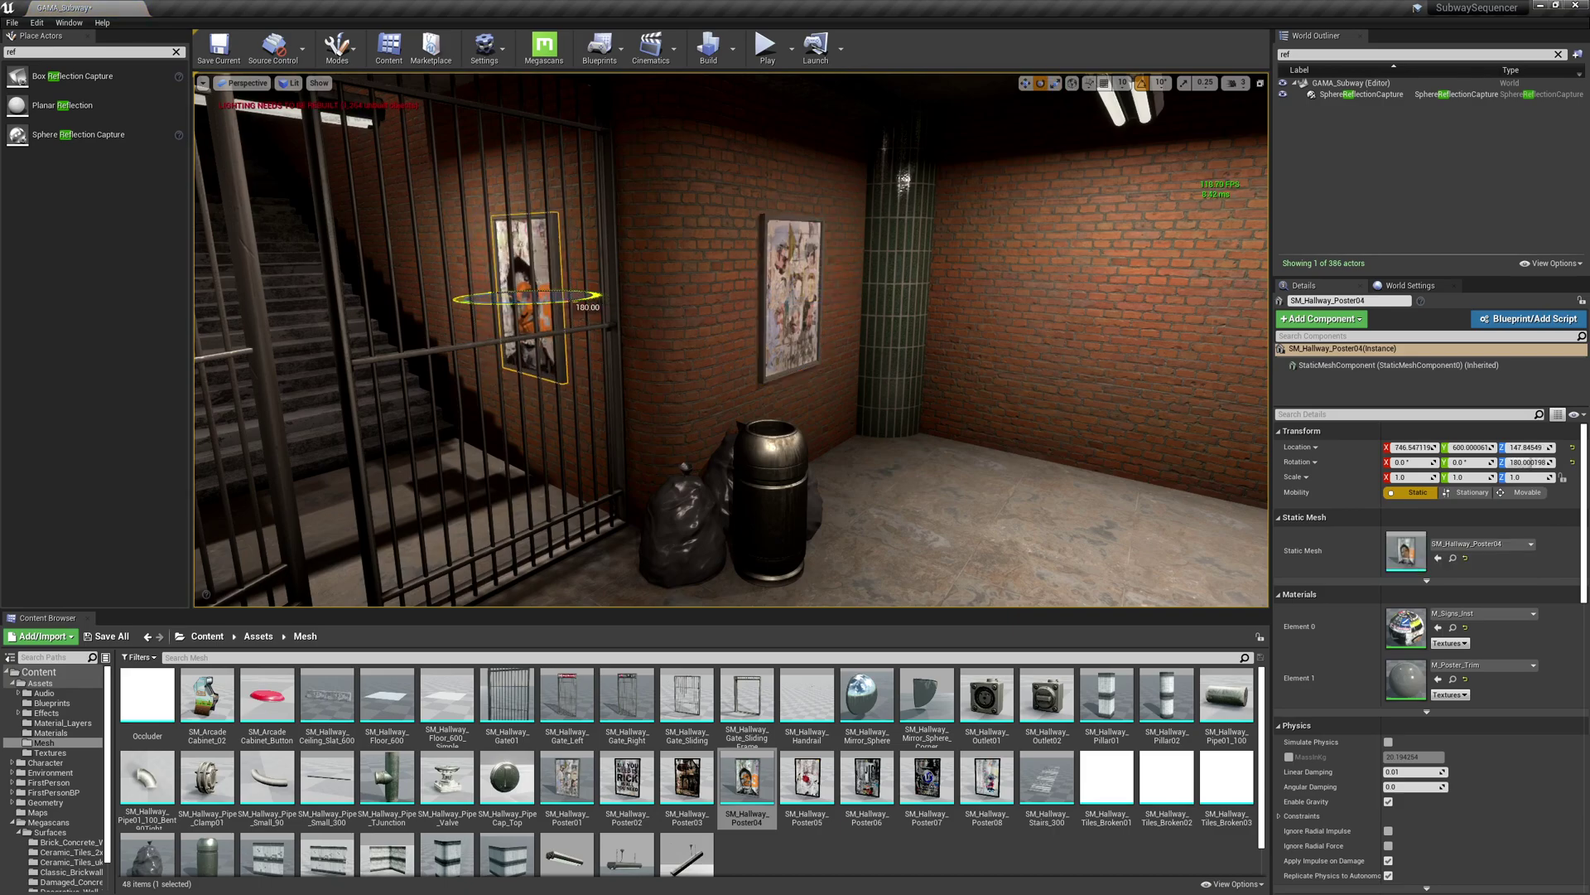
key("f")
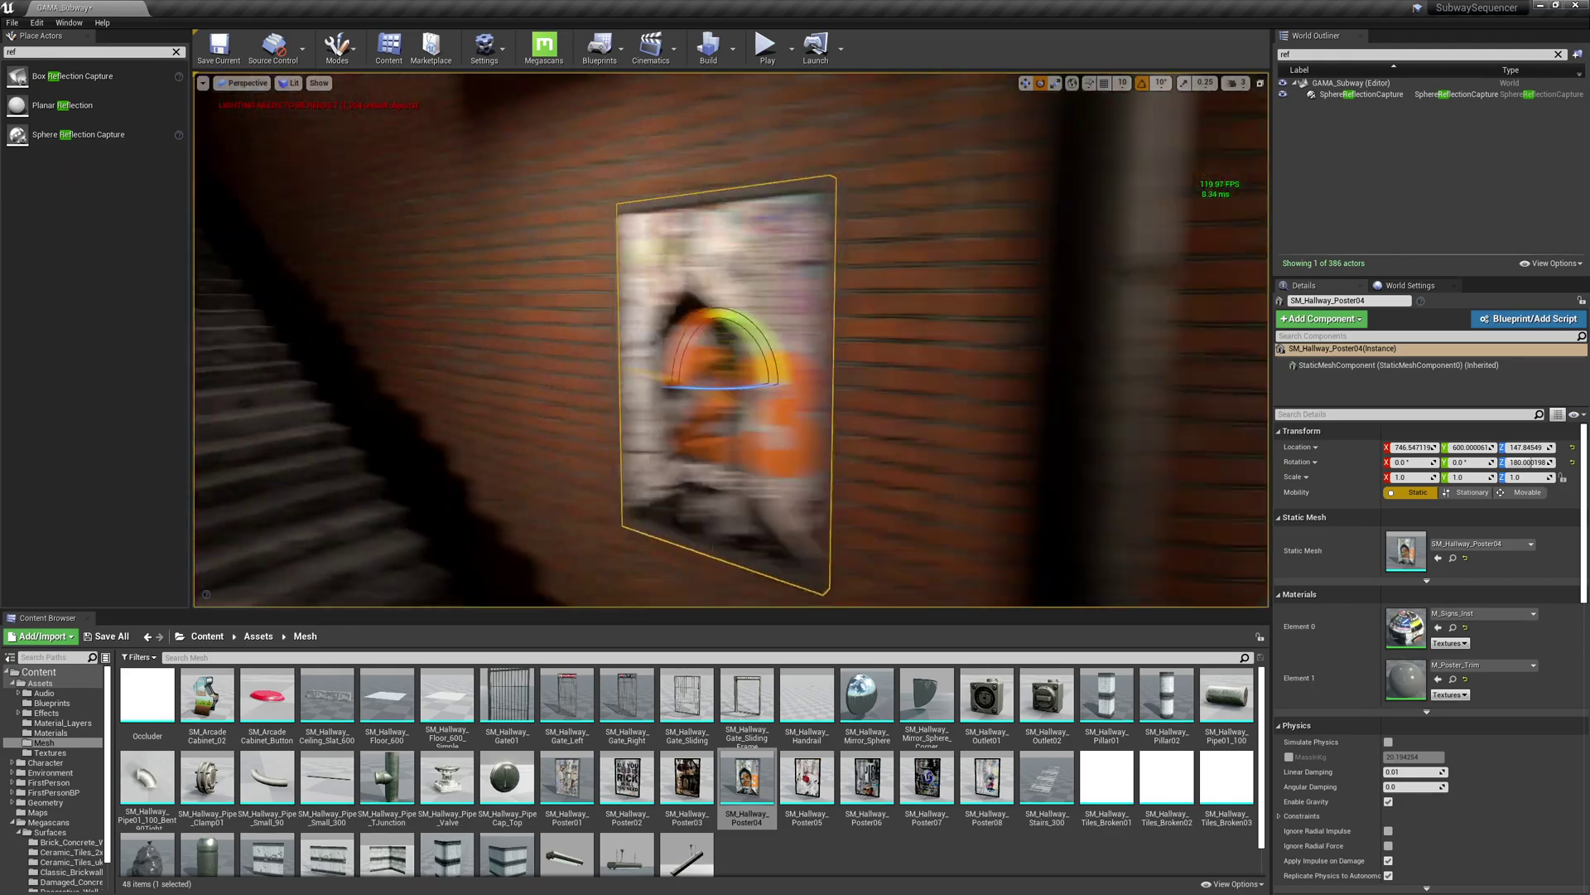
right_click_drag(732, 340, 554, 352)
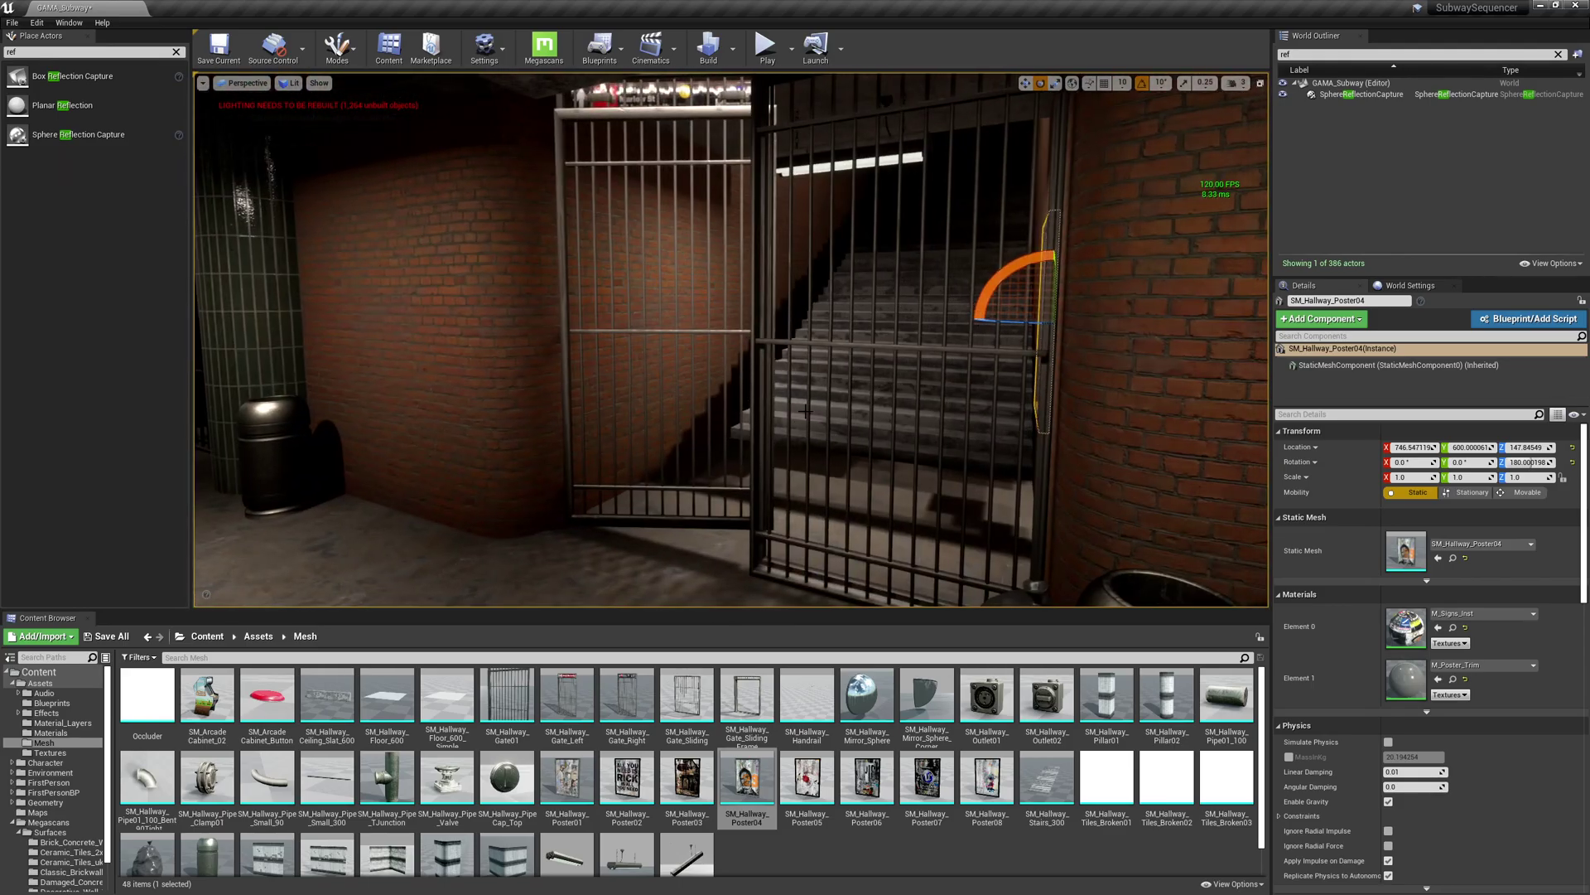
Place SM_Hallway_Poster05 on the opposite brick wall of the stairwell at about X 752, Y 300, Z 168.
mouse_move(746, 451)
right_mouse_down()
mouse_move(647, 447)
mouse_move(746, 451)
right_mouse_up()
left_click_drag(807, 780, 585, 355)
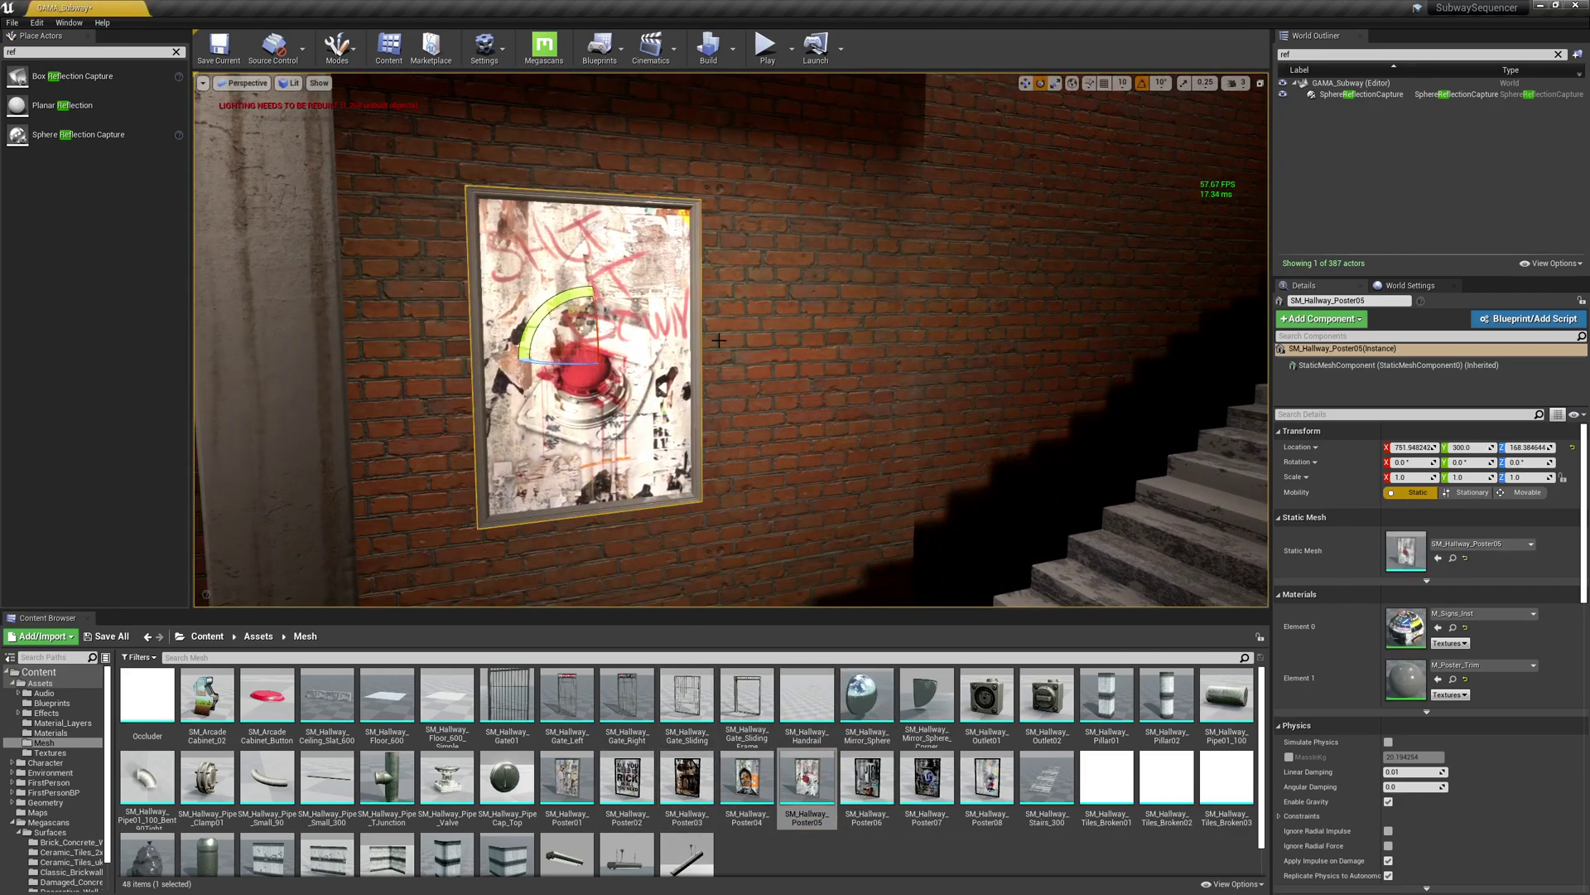
right_click_drag(585, 355, 464, 355)
Place SM_Hallway_Poster06 on the brick wall between the tiled pillar and the stair gate, rotated 90° about Z.
mouse_move(820, 299)
right_mouse_down()
mouse_move(746, 300)
mouse_move(820, 298)
right_mouse_up()
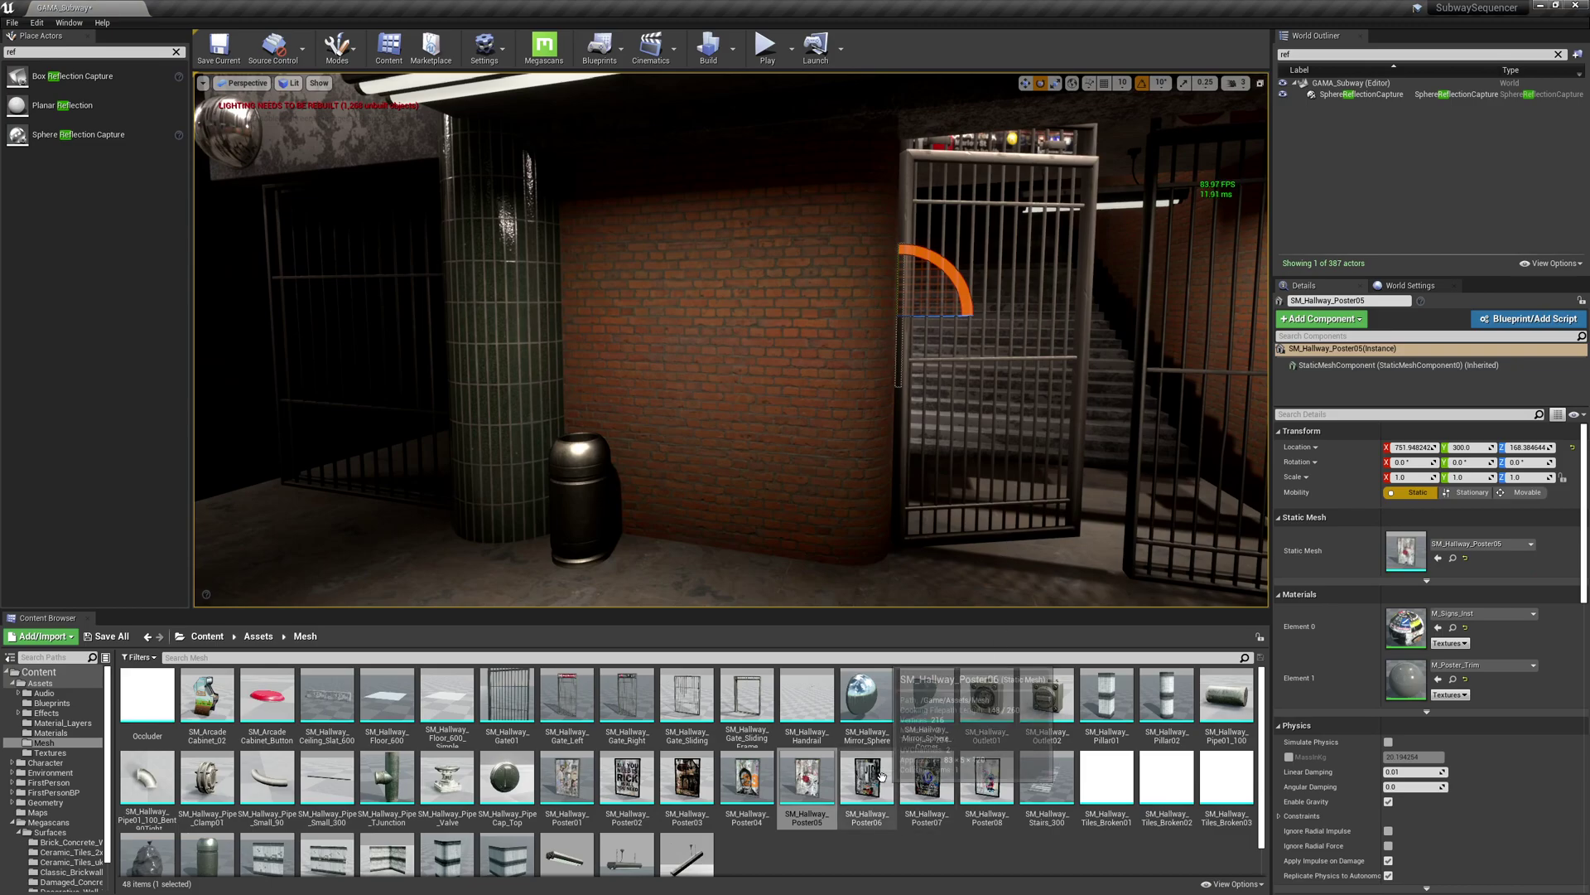
left_click_drag(867, 779, 709, 341)
key("space")
key("space")
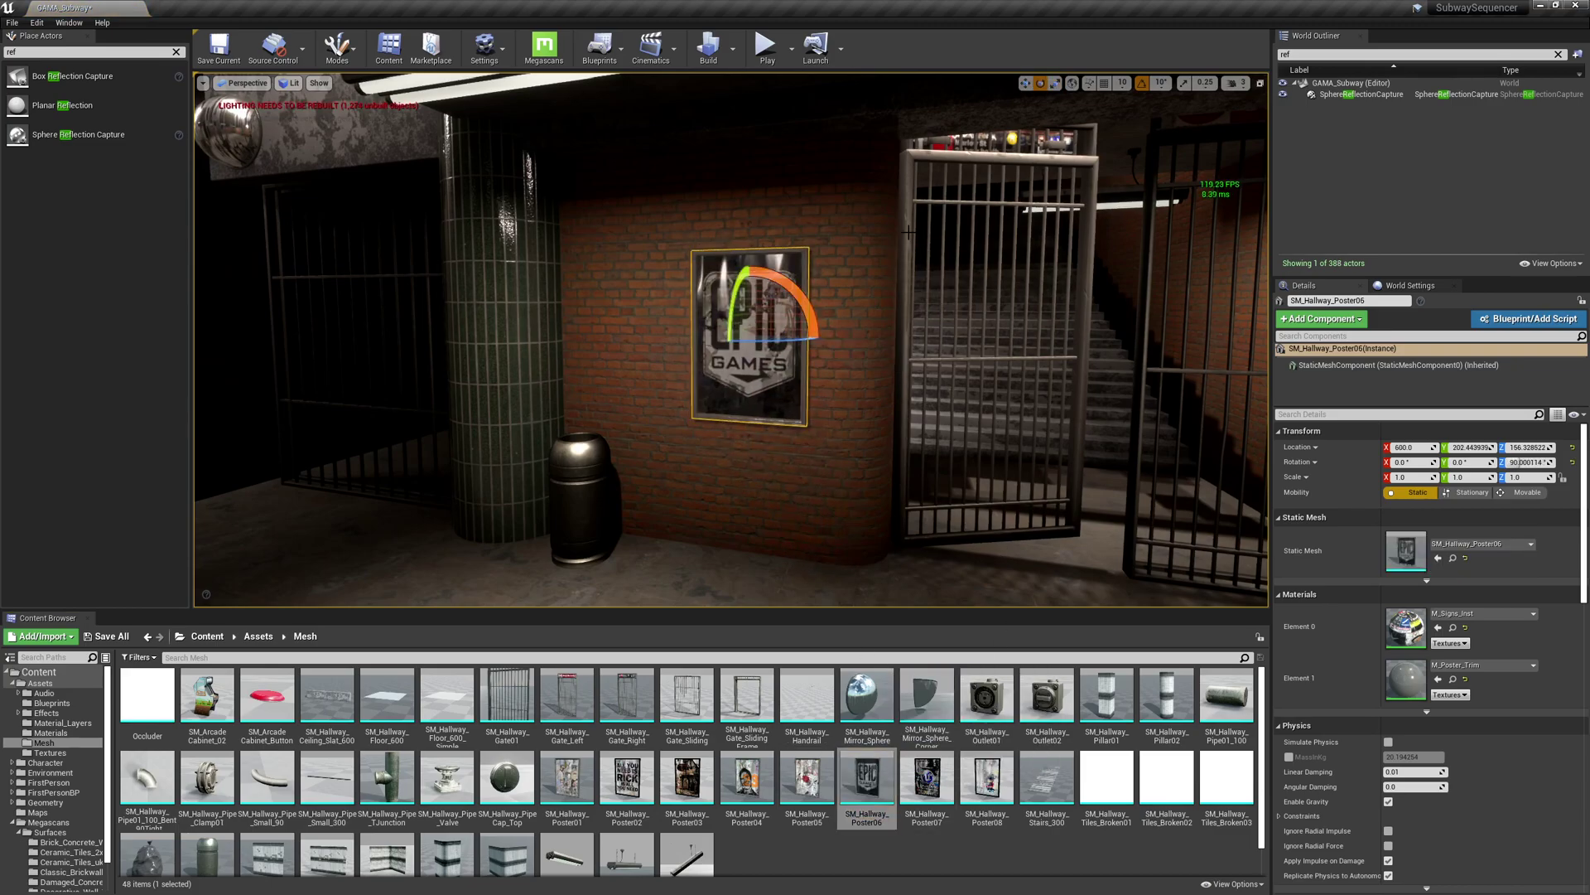
Place SM_Hallway_Poster07 and SM_Hallway_Poster08 on the brick walls either side of the other stair gate, each rotated -90° about Z.
right_click_drag(784, 340, 894, 336)
key("Escape")
right_click_drag(783, 340, 729, 329)
left_click_drag(927, 779, 874, 325)
left_click_drag(1019, 324, 1056, 328)
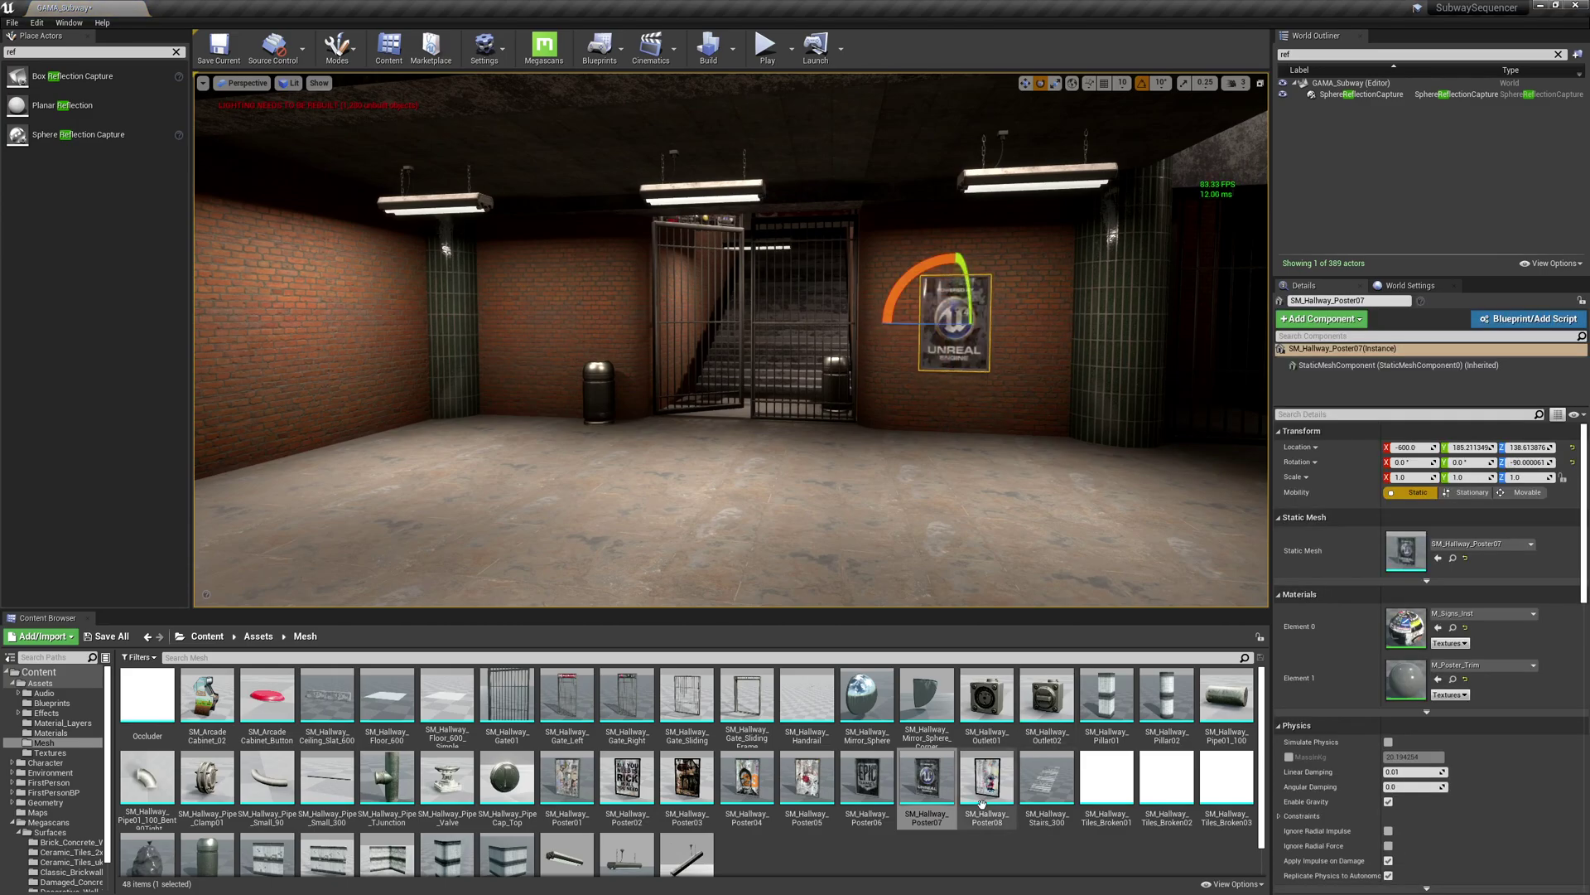
left_click_drag(983, 801, 621, 307)
key("e")
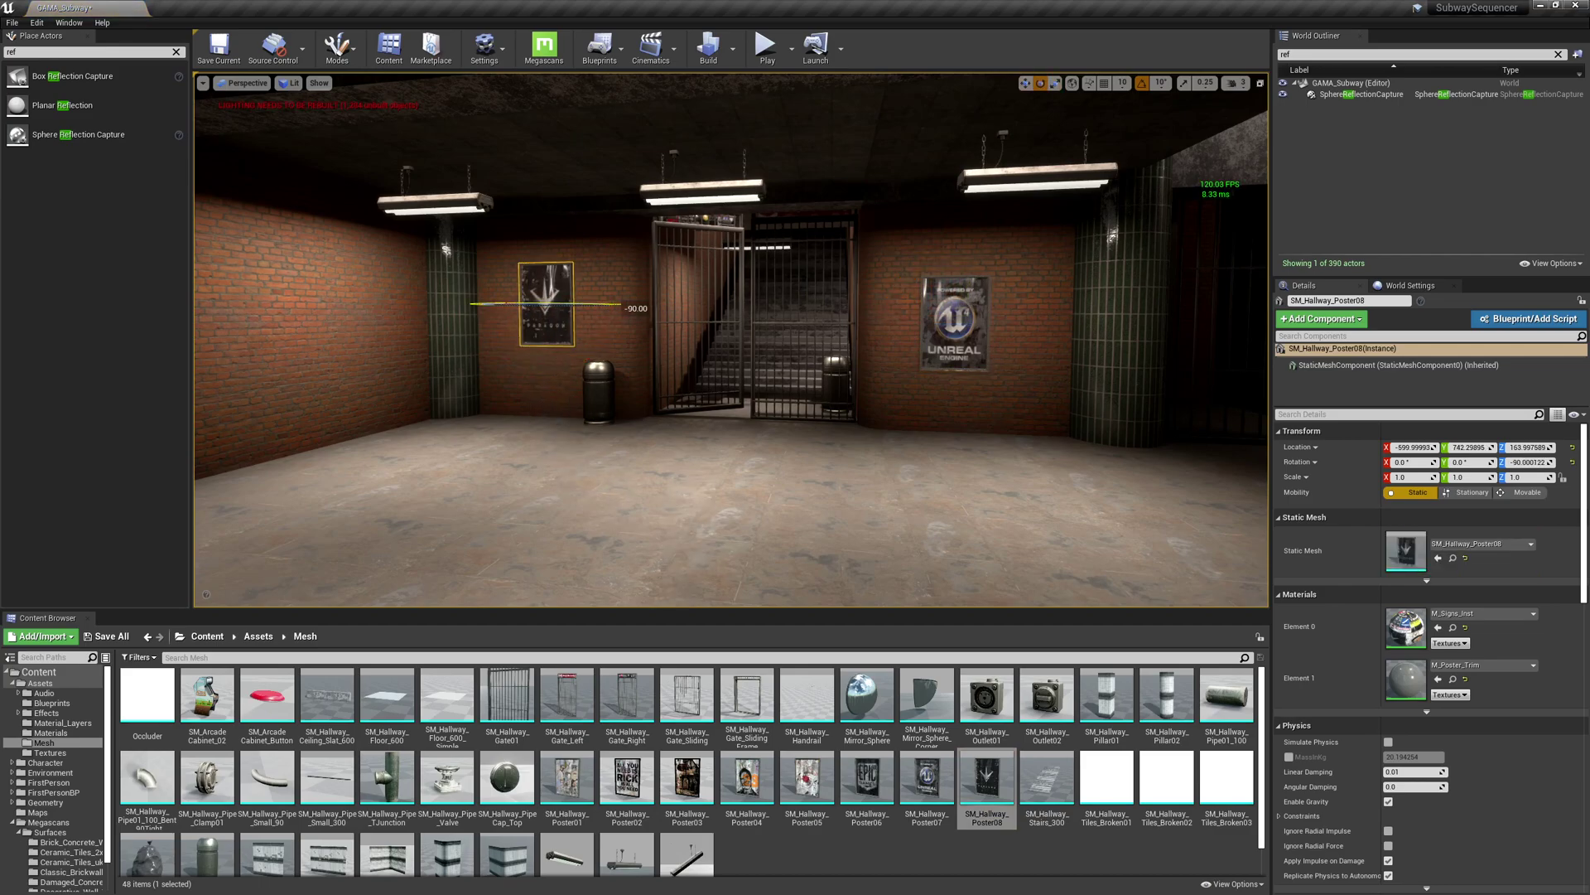
Turn the Epic Games poster on its side near the floor at about Z 41 and tilt it to lean back, with 110° Y rotation.
right_click_drag(722, 353, 912, 356)
right_click_drag(773, 365, 852, 377)
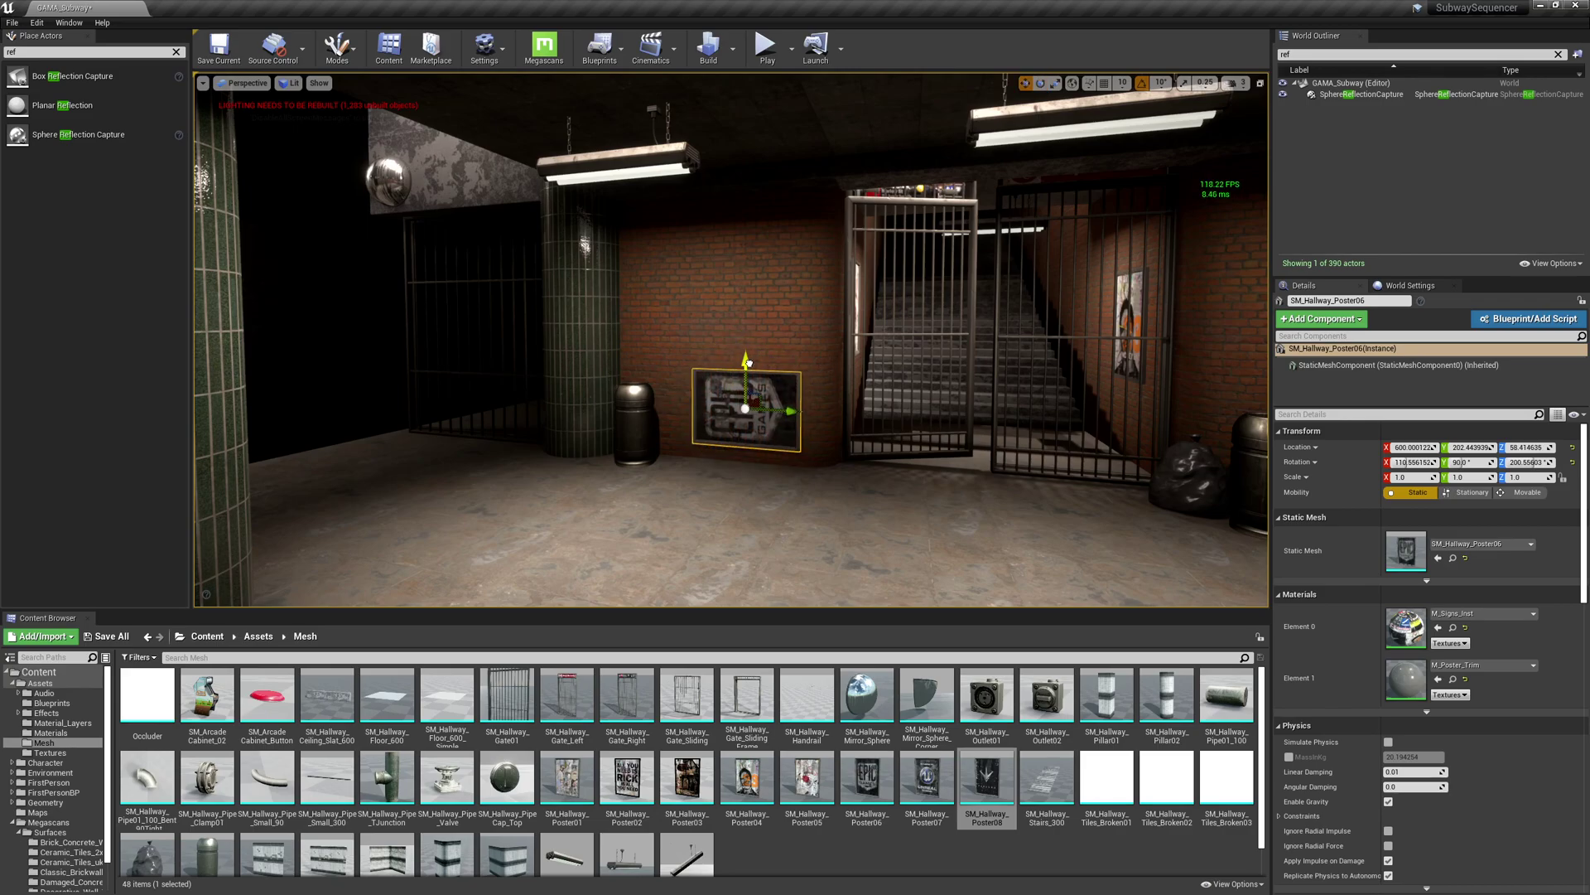
key("f")
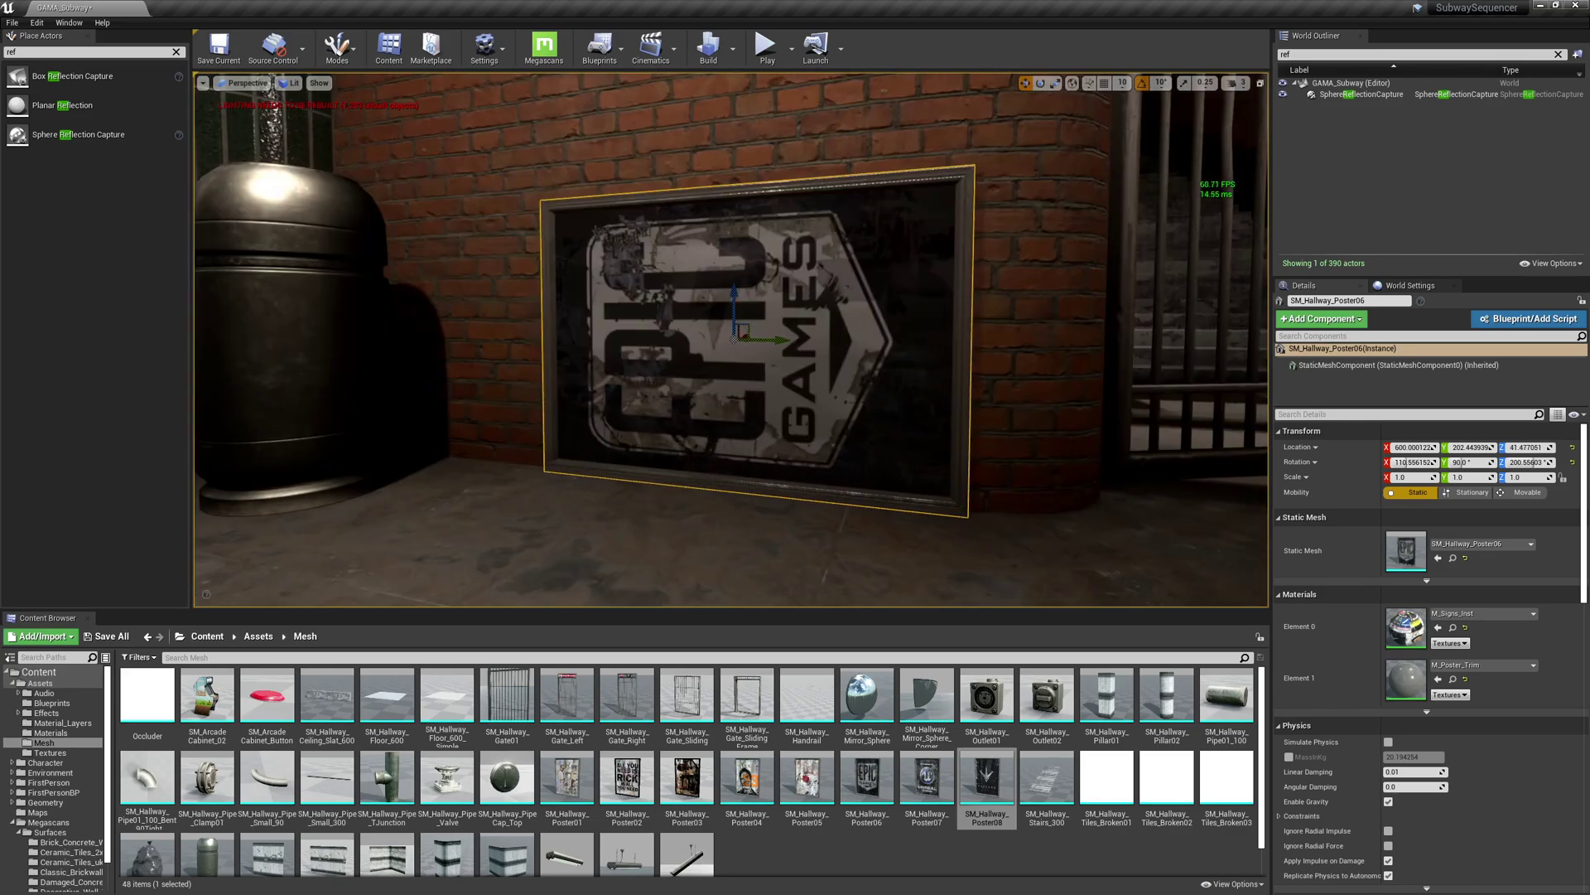
left_click_drag(821, 352, 718, 348, "alt")
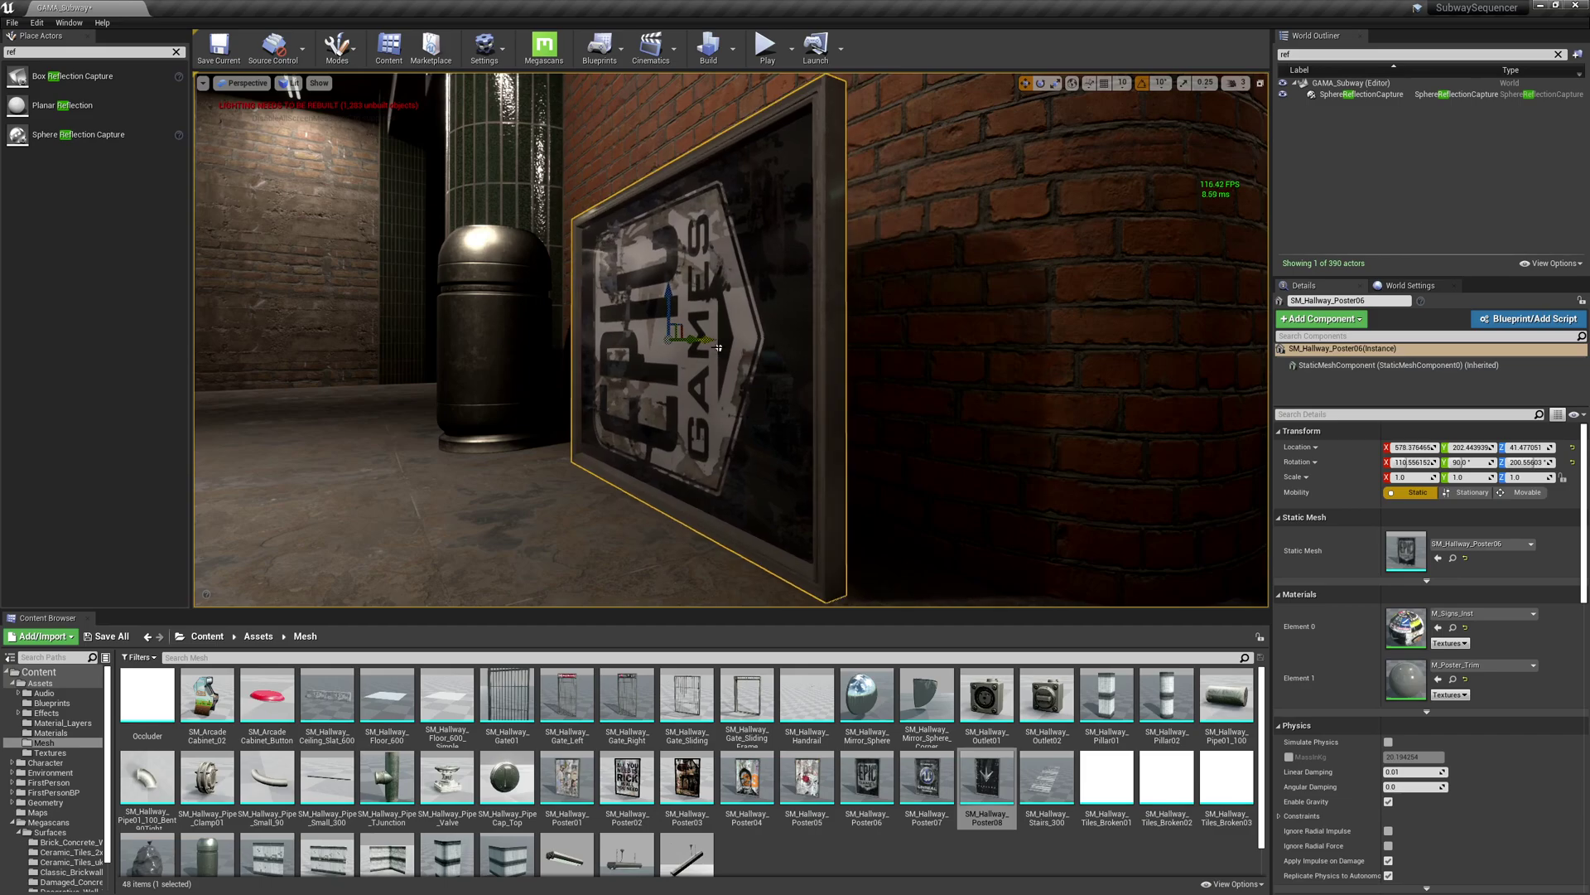
left_click_drag(616, 371, 616, 406)
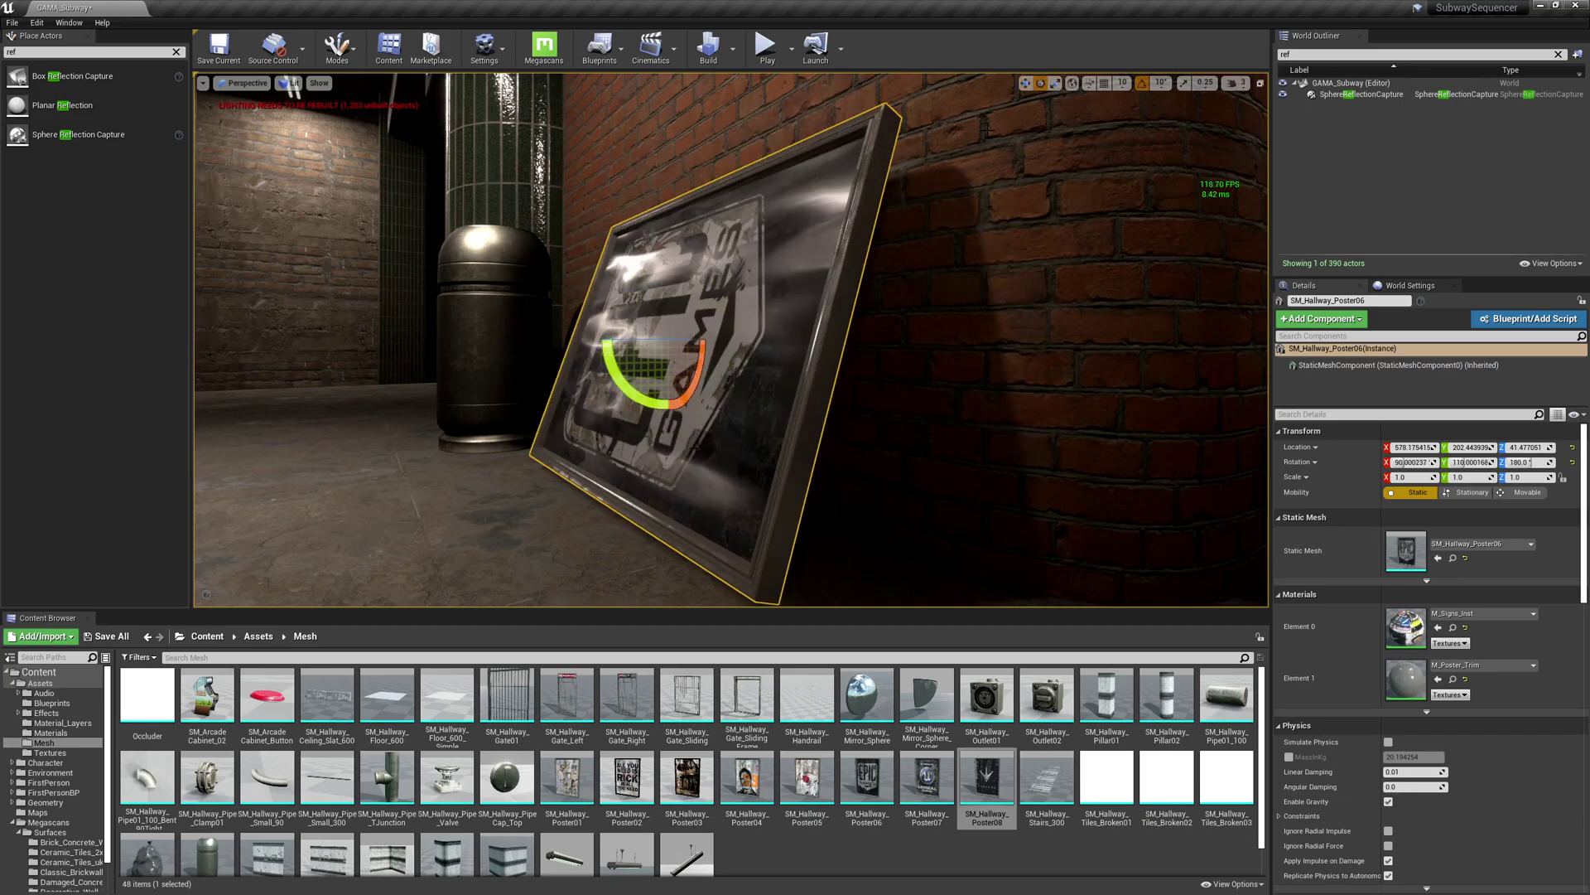
right_click_drag(936, 282, 779, 343)
Reposition the leaning Epic Games poster so it rests on the floor against the brick wall, at about X 586, Z 38.
key("w")
left_click_drag(689, 233, 710, 235)
right_click_drag(710, 235, 658, 166)
left_click_drag(799, 339, 748, 308)
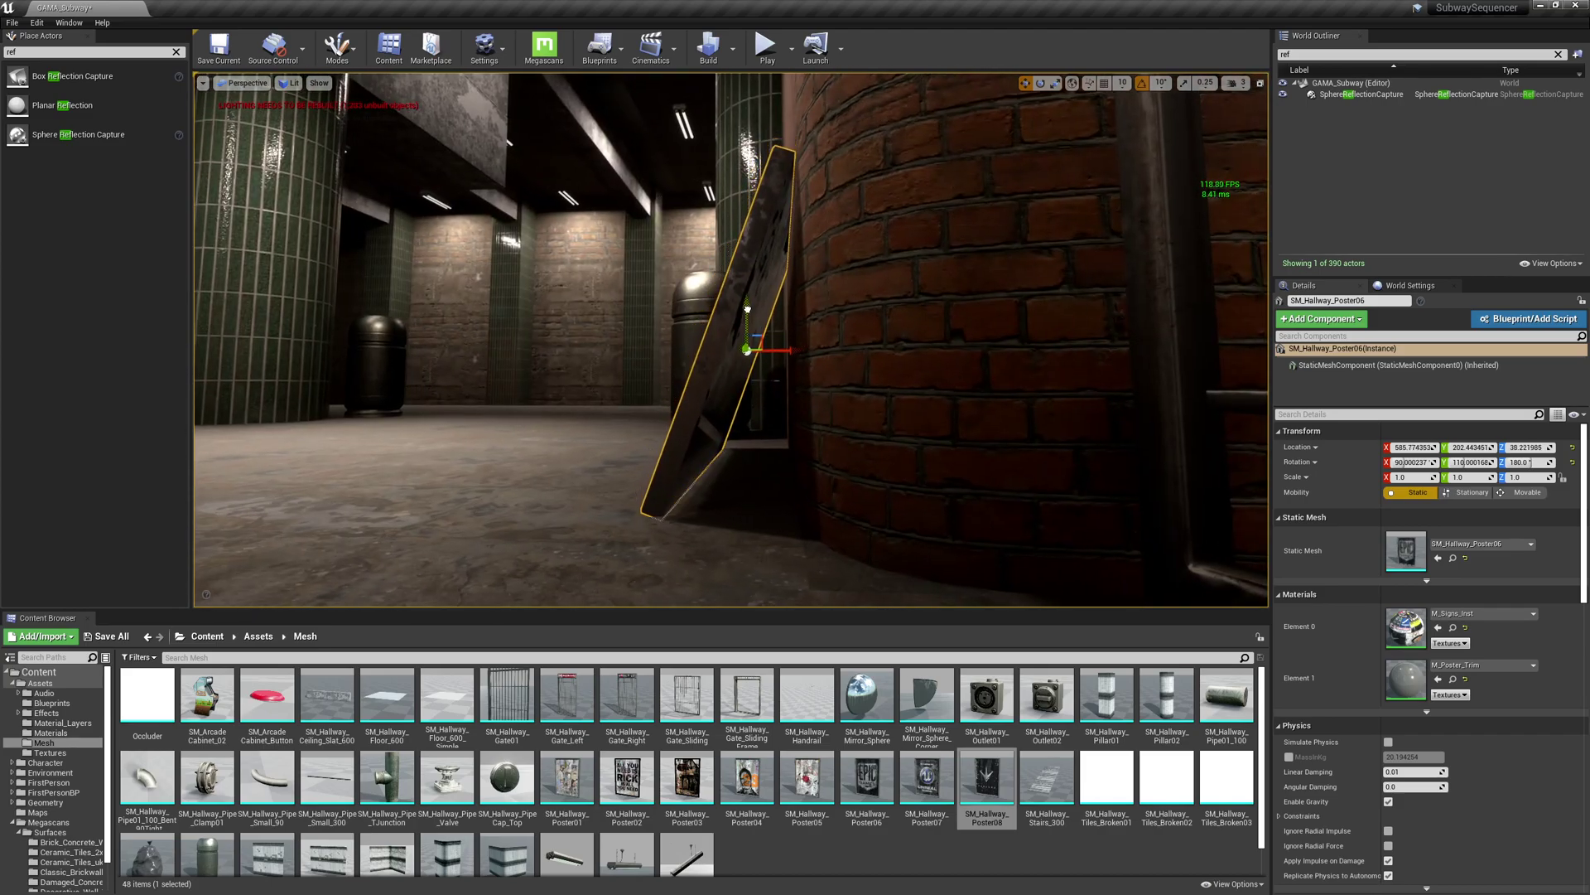
right_click_drag(749, 306, 803, 308)
key("Escape")
Lay another SM_Hallway_Poster05 face up on the floor near the corner pillar, rotated -90° about X and turned askew about Z.
mouse_move(752, 389)
right_mouse_down()
mouse_move(774, 383)
mouse_move(746, 382)
right_mouse_up()
left_click_drag(807, 779, 753, 440)
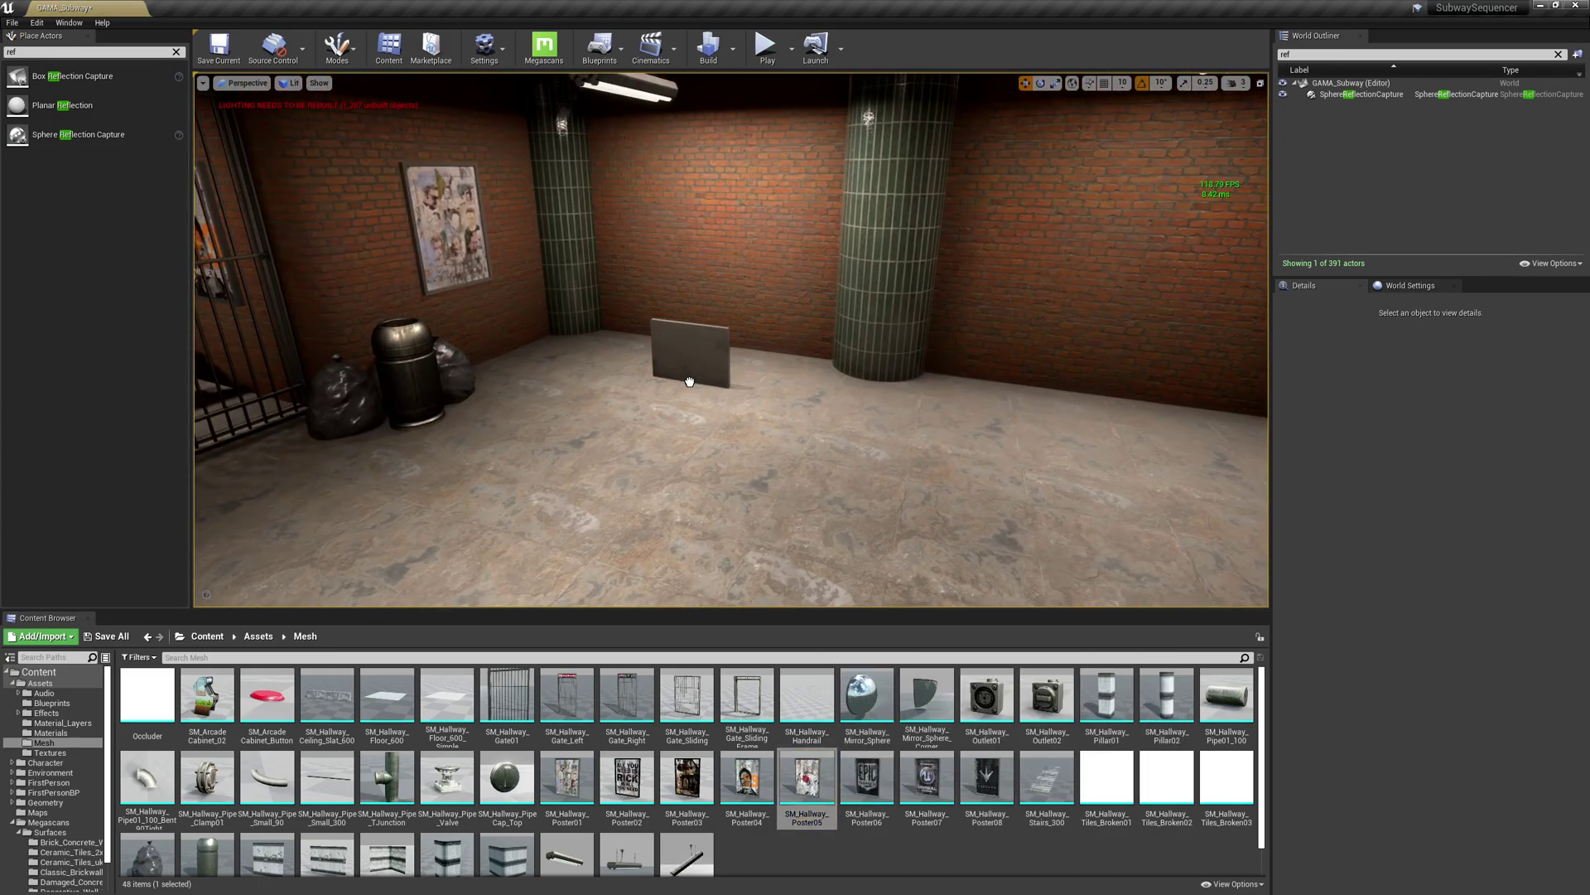
left_click_drag(689, 382, 693, 383)
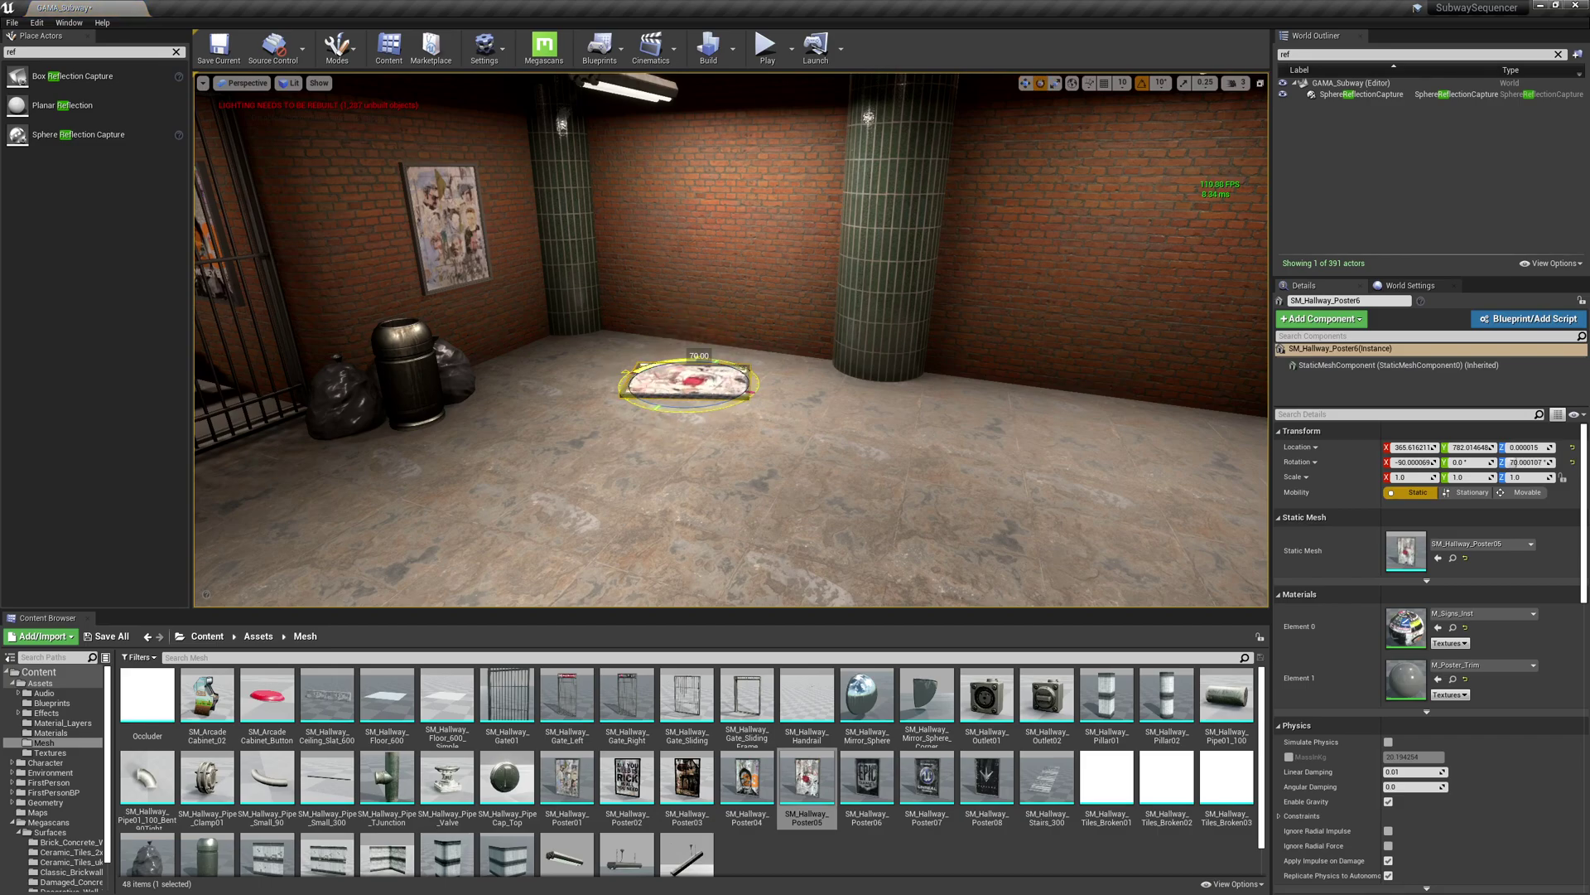
key("Escape")
Inspect the dressed room, including the posters, a ceiling slat and the base of the brick wall between the tiled pillars.
right_click_drag(782, 277, 624, 320)
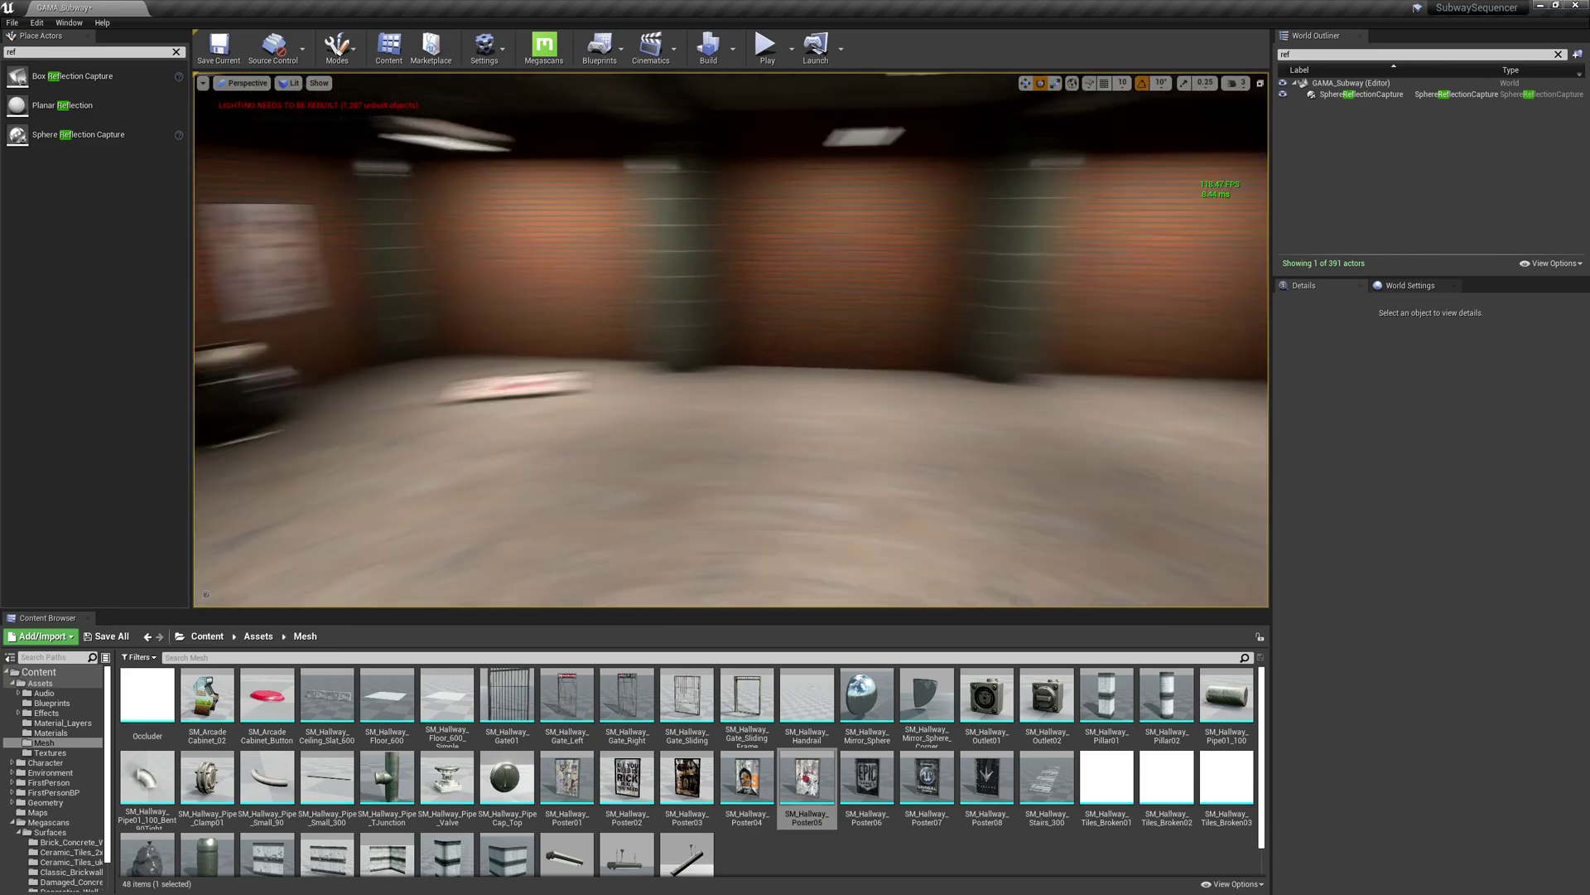
right_click_drag(725, 316, 742, 332)
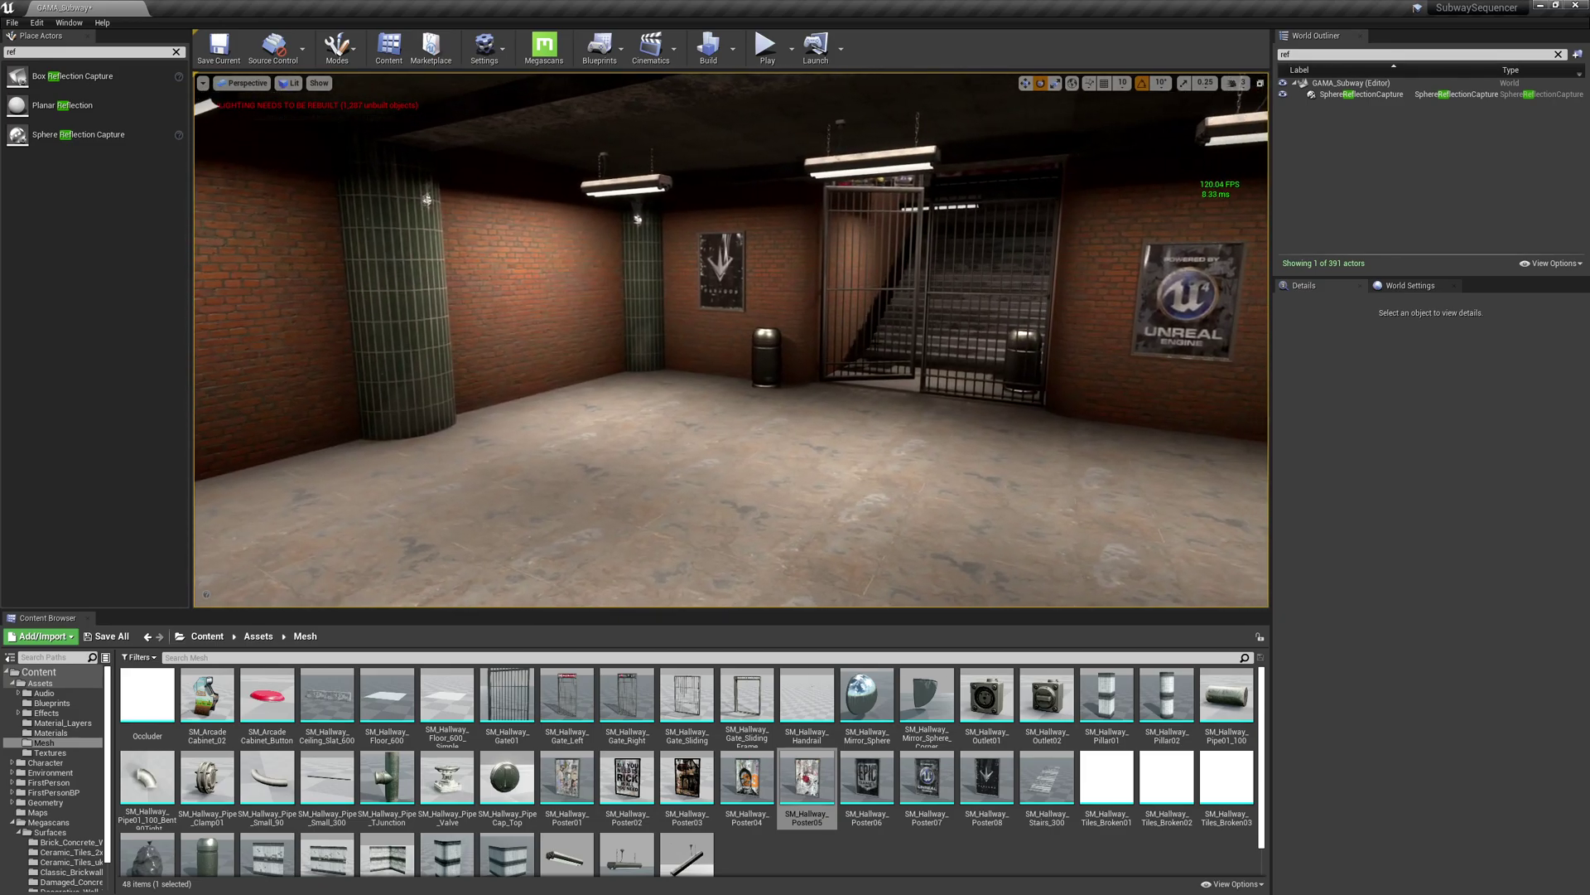
right_click_drag(881, 340, 880, 341)
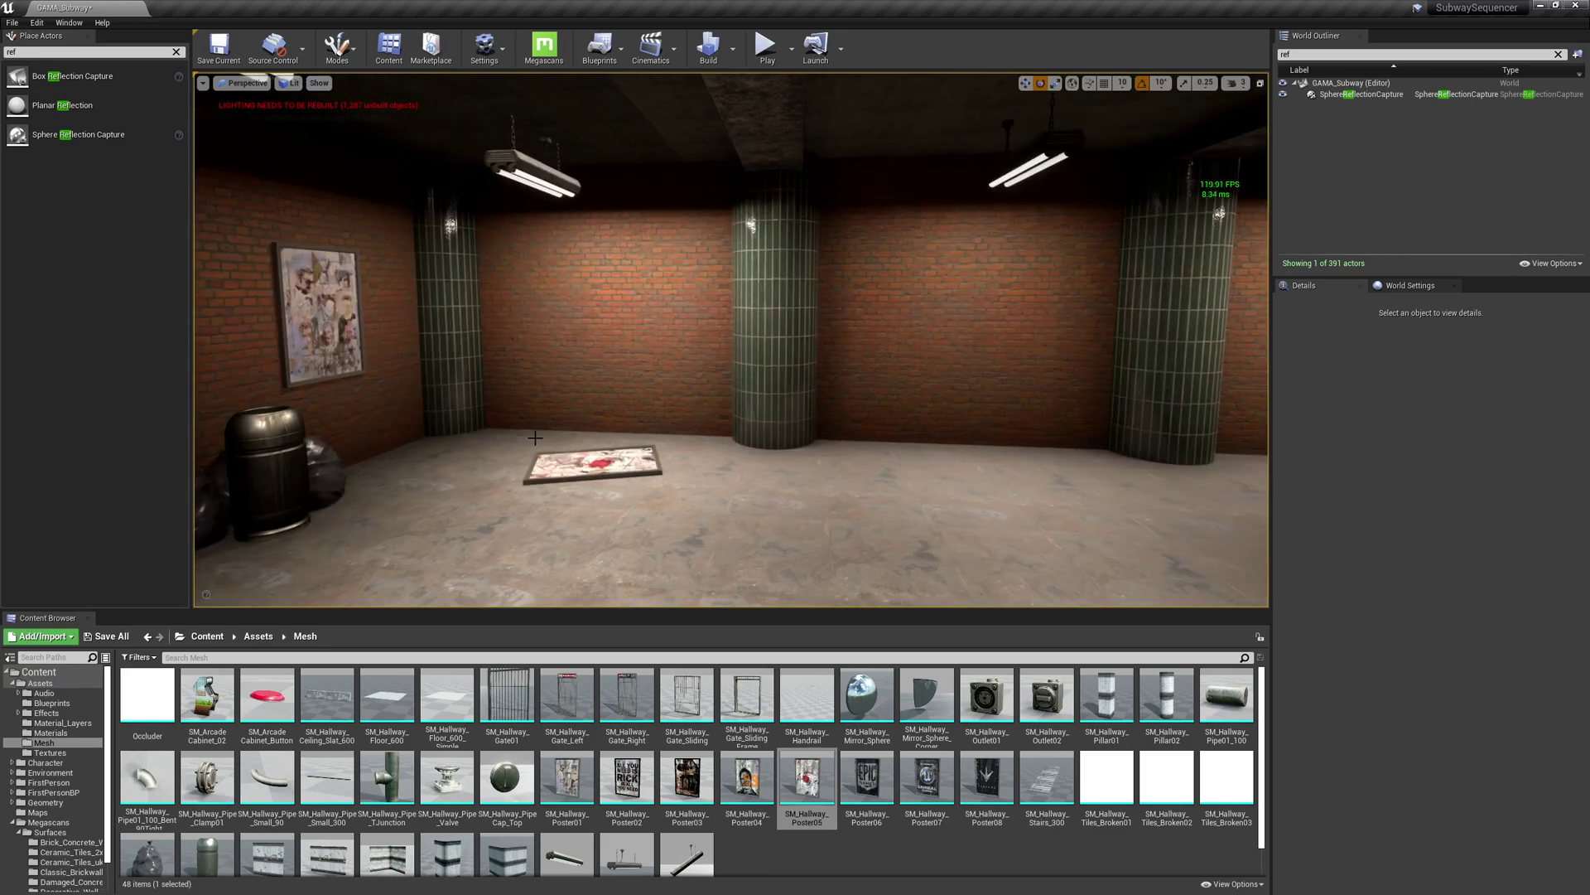
right_click_drag(505, 432, 504, 432)
left_click(861, 178)
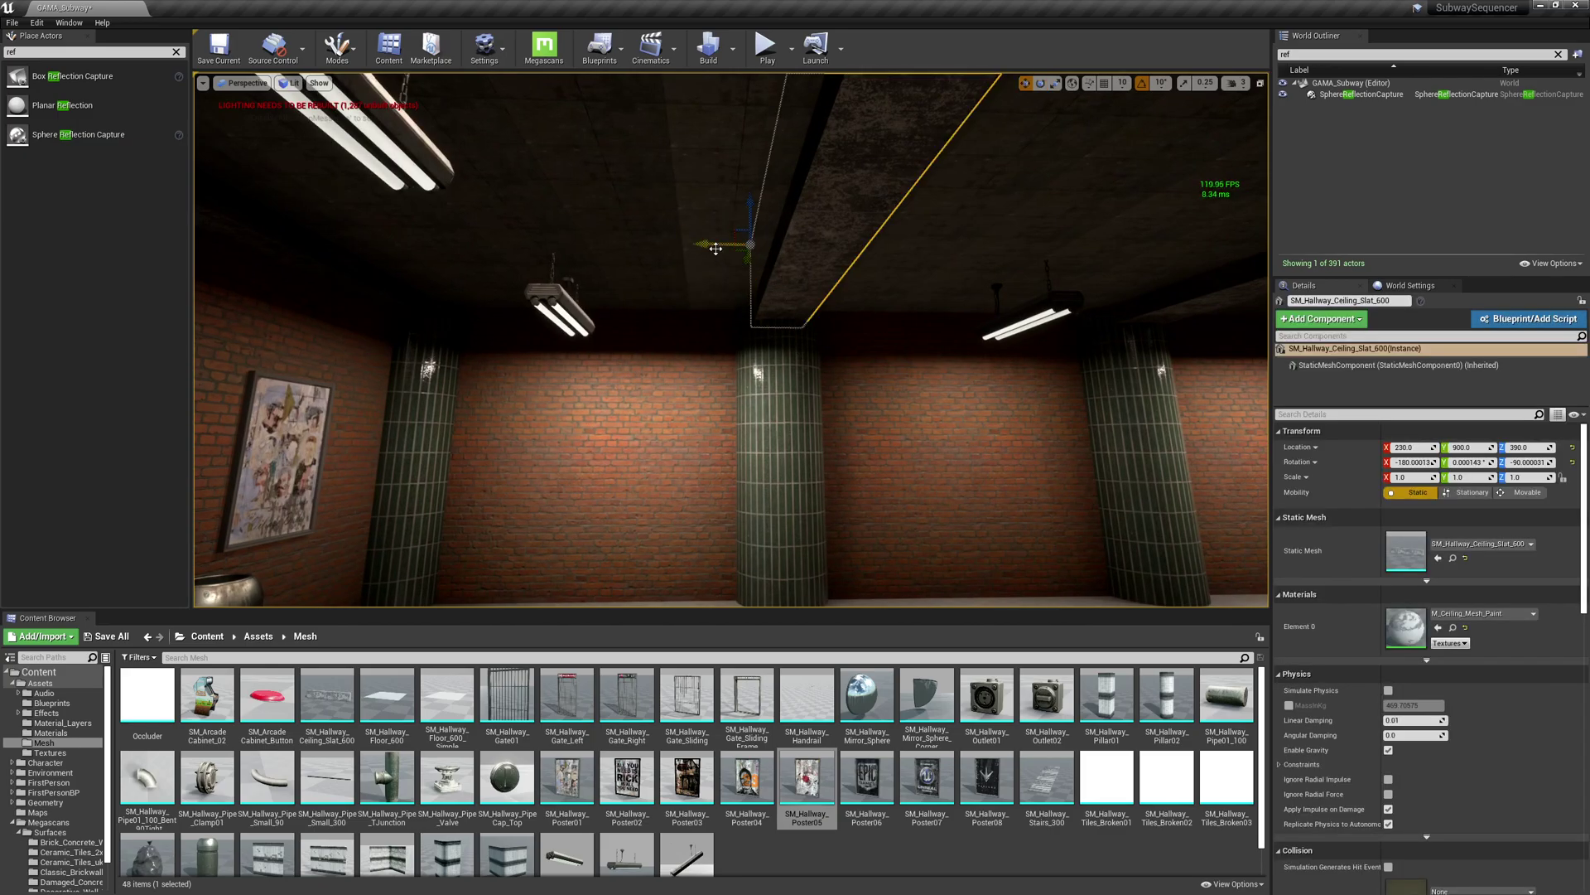
right_click_drag(693, 292, 883, 377)
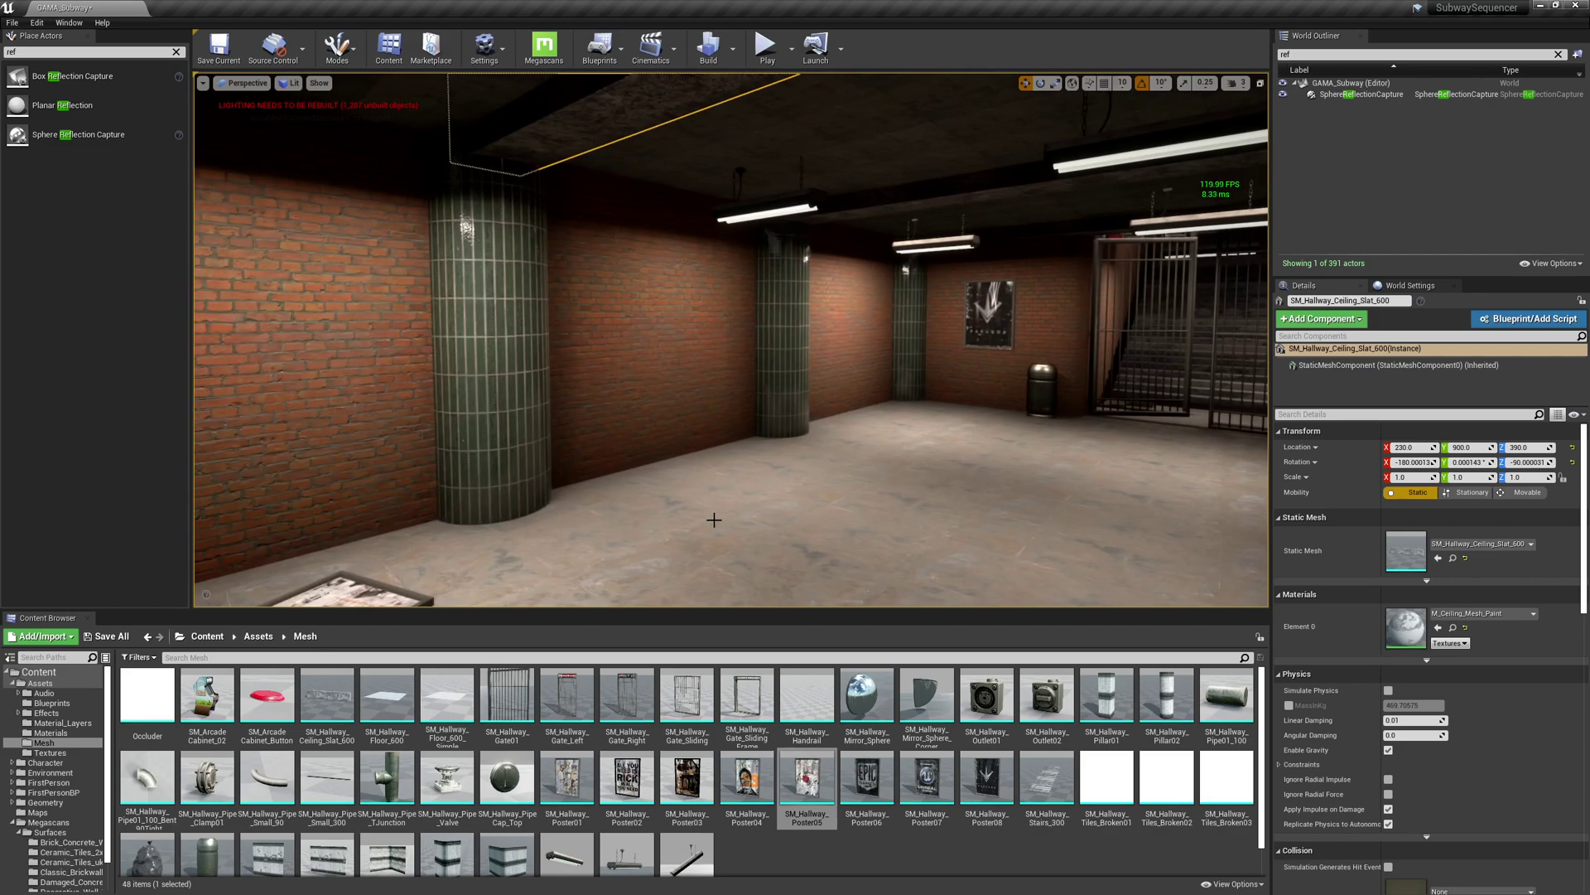
left_click(690, 485)
left_click(641, 425)
right_click_drag(630, 492, 743, 524)
key("w")
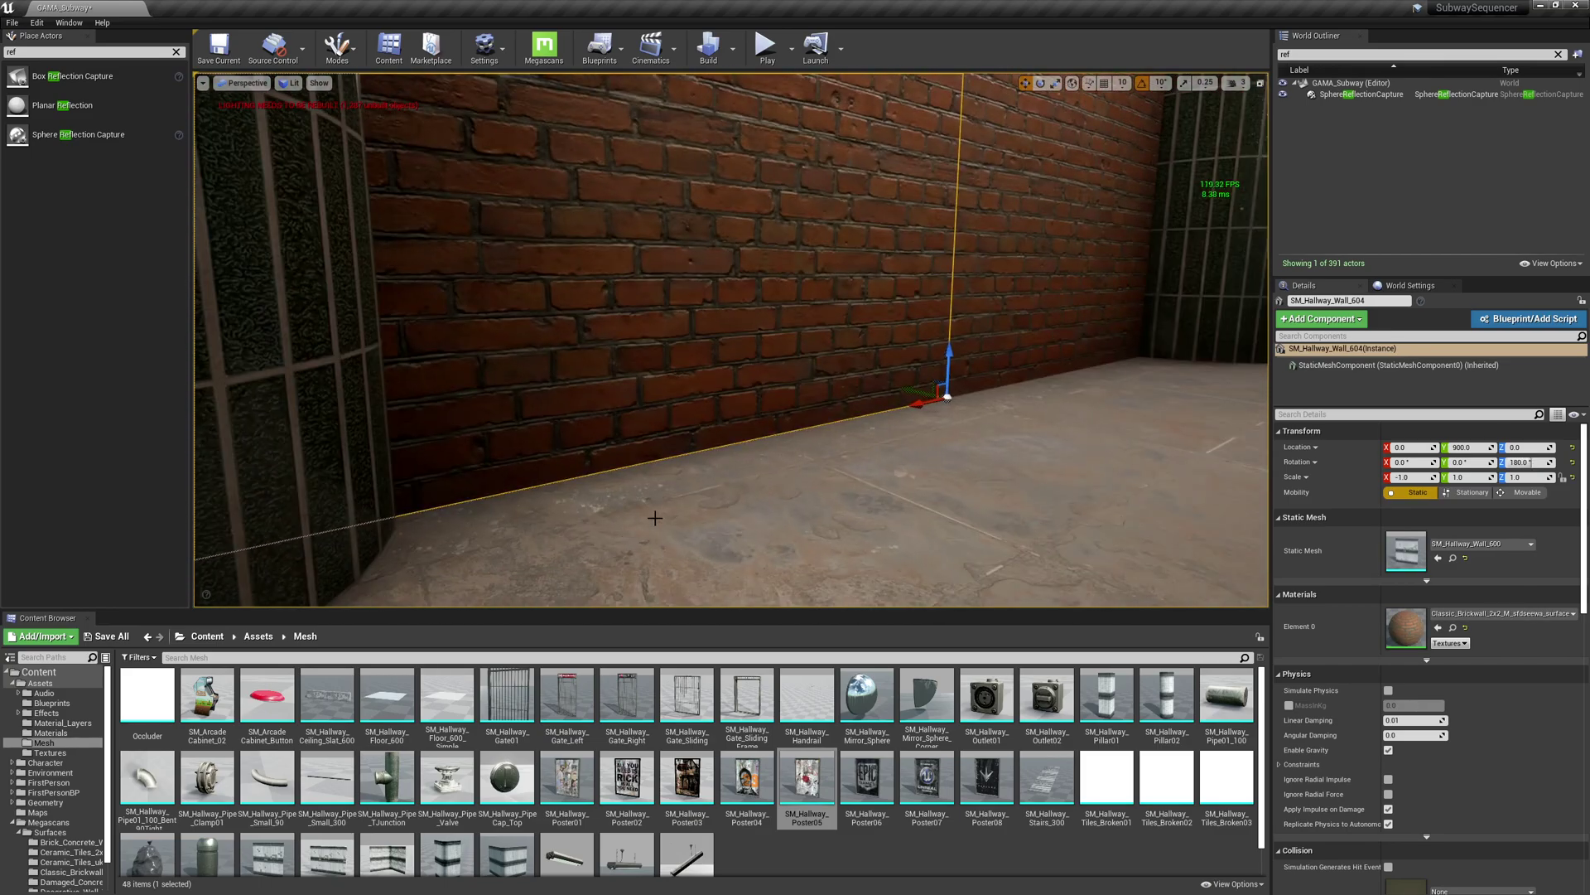